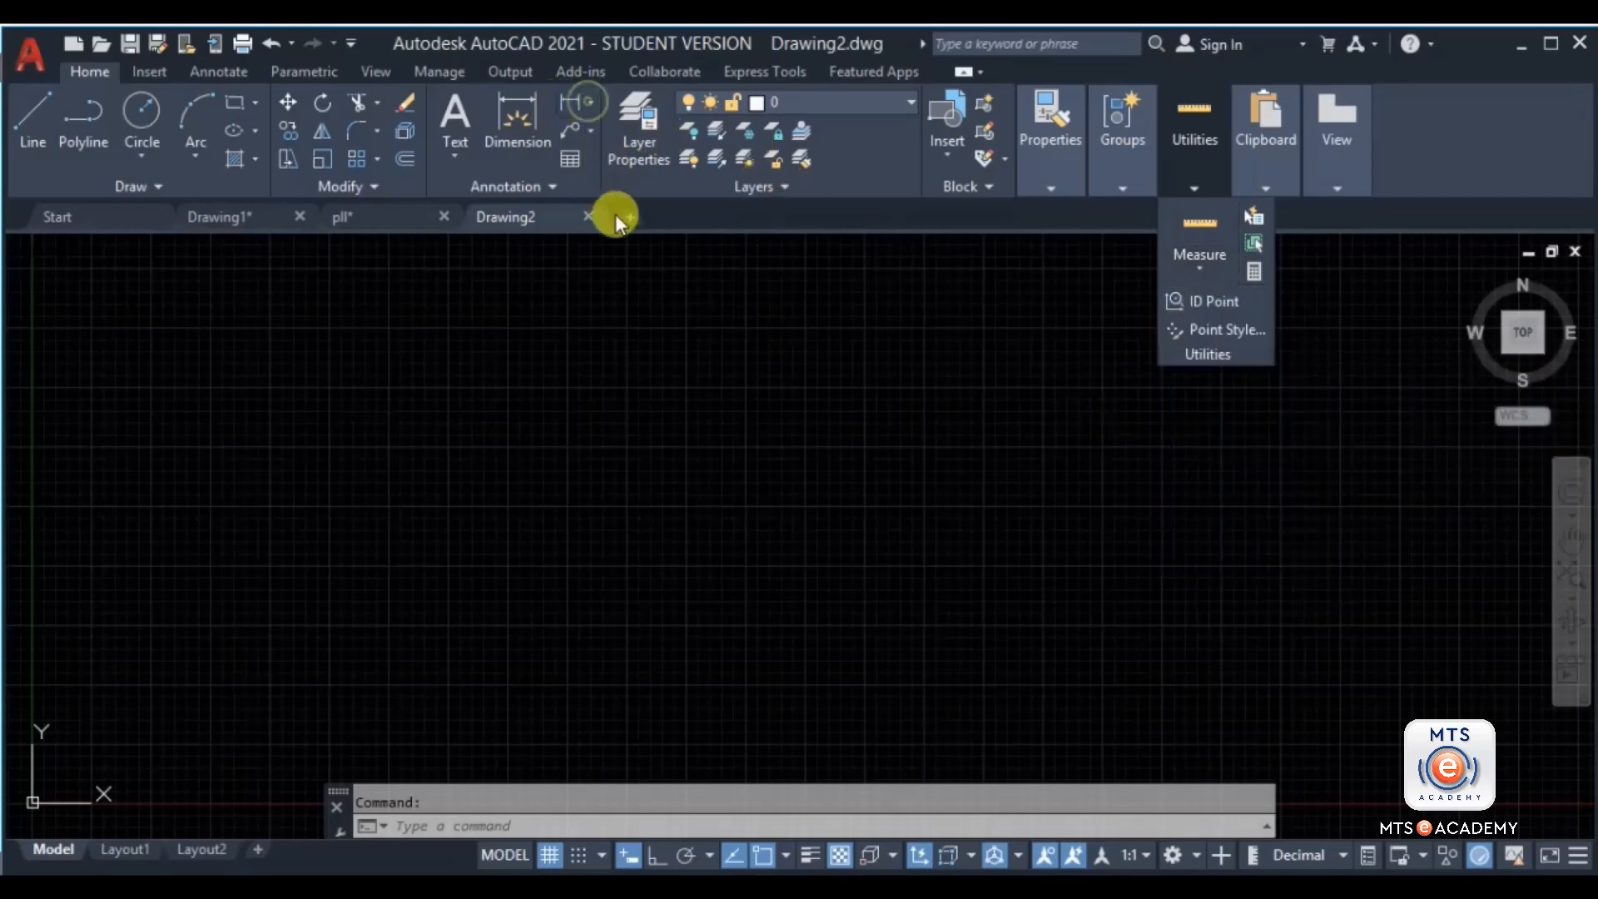
left_click(590, 103)
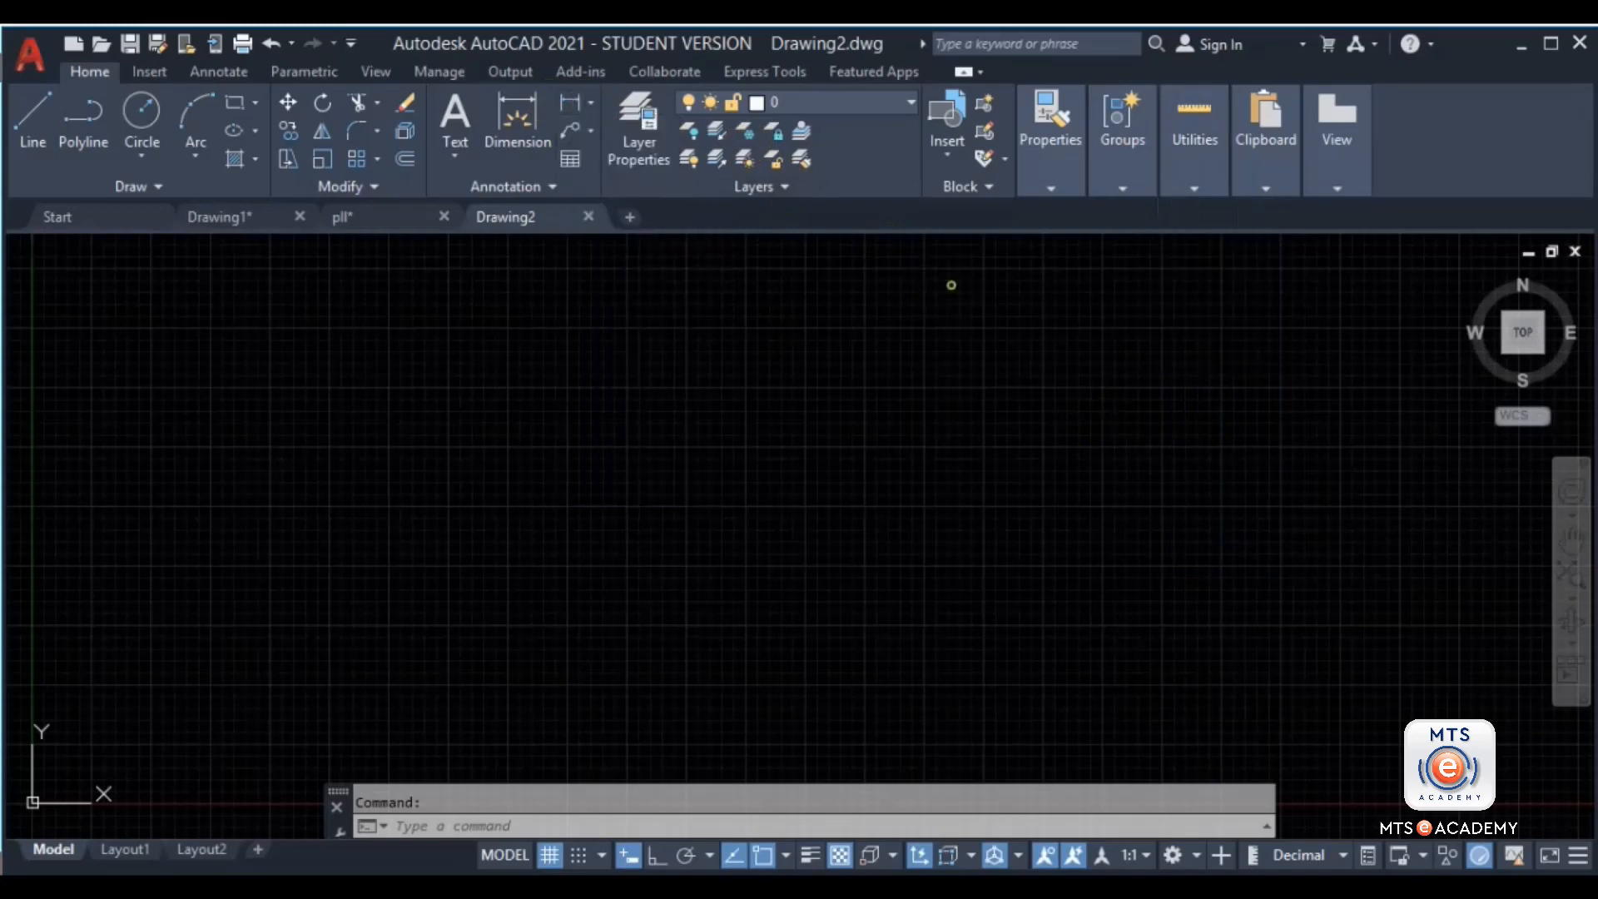
left_click(1191, 189)
left_click(1204, 265)
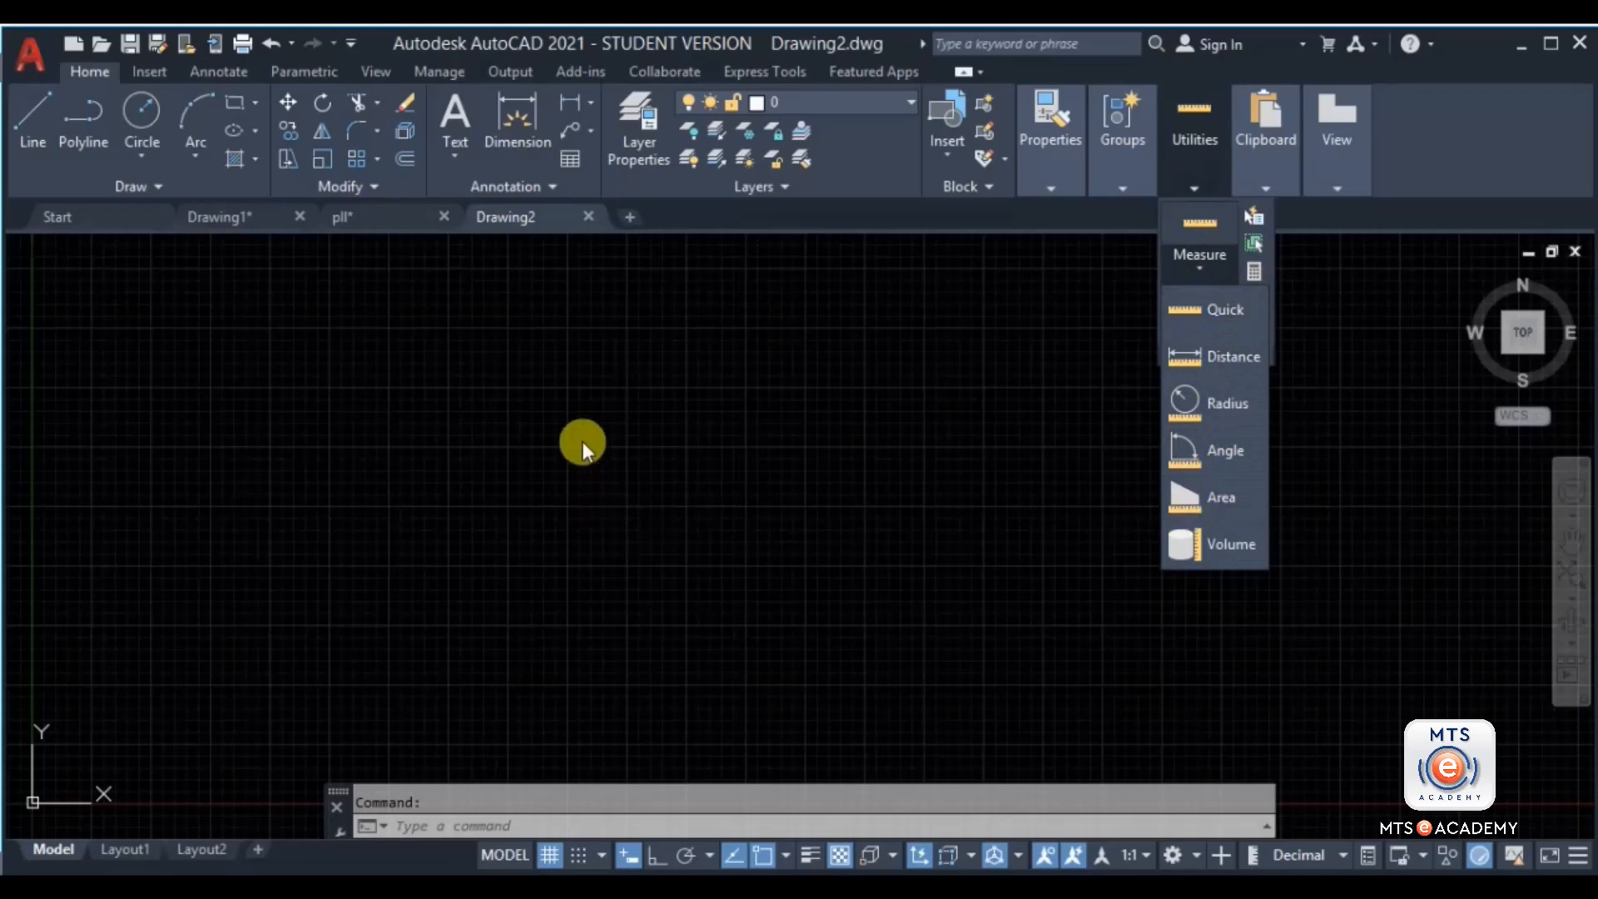
Step: Draw a closed, irregular four-sided shape from separate line segments in the middle of the drawing area
left_click(22, 121)
left_click(488, 474)
left_click(728, 317)
left_click(1023, 547)
left_click(676, 638)
left_click(489, 475)
key("Return")
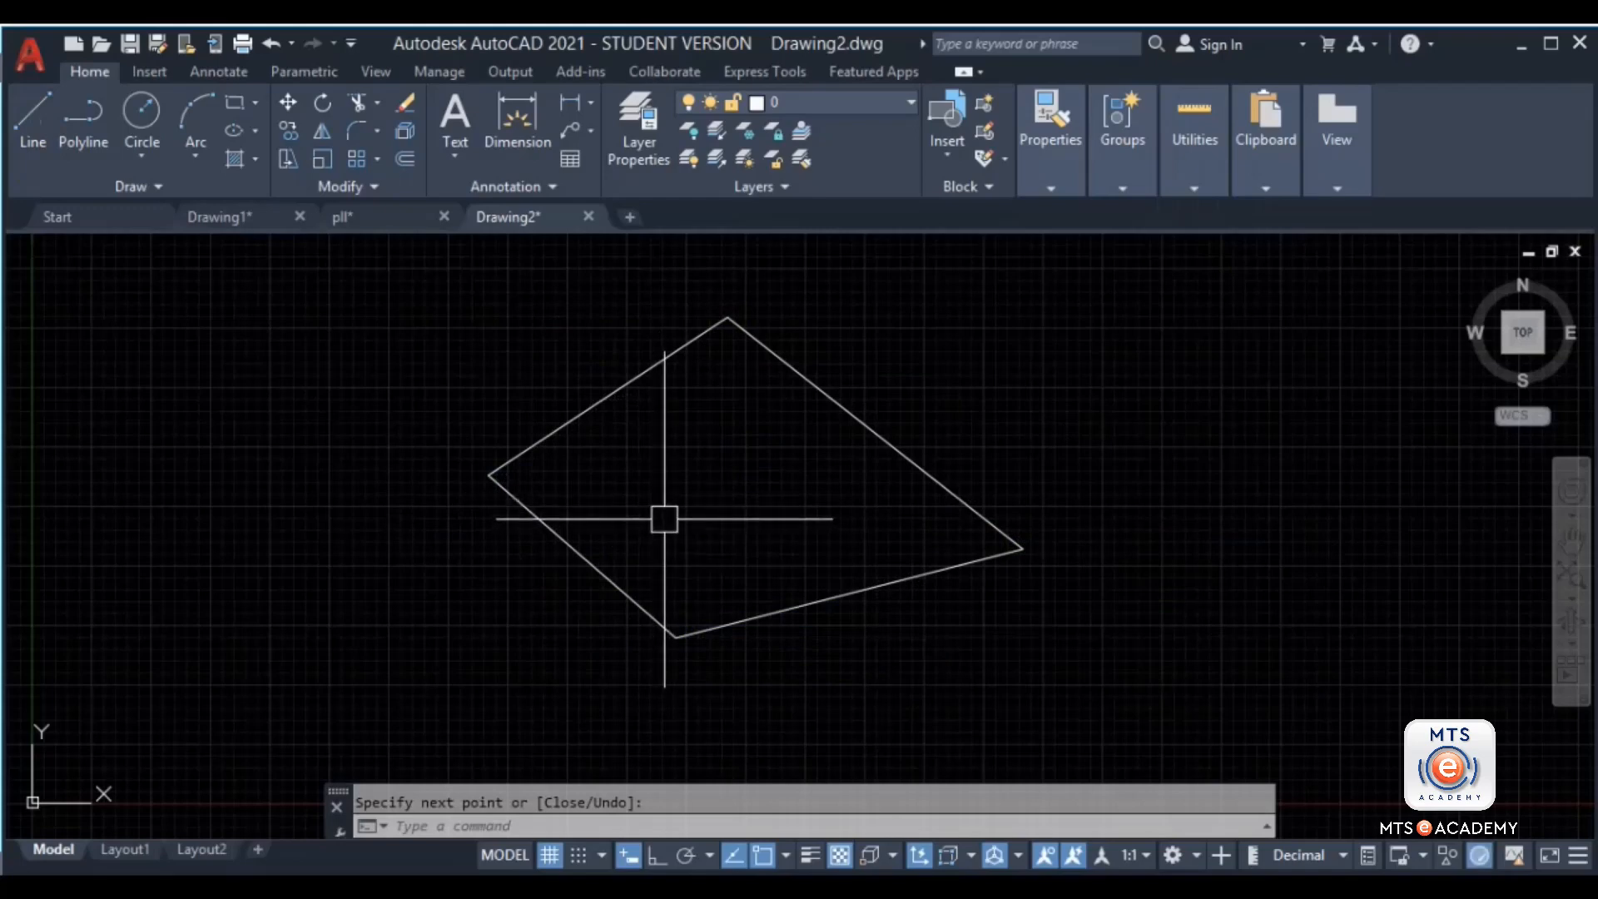
Step: Measure the area and perimeter of the four-sided line shape with the Measure Area tool, using its four corners
left_click(1177, 172)
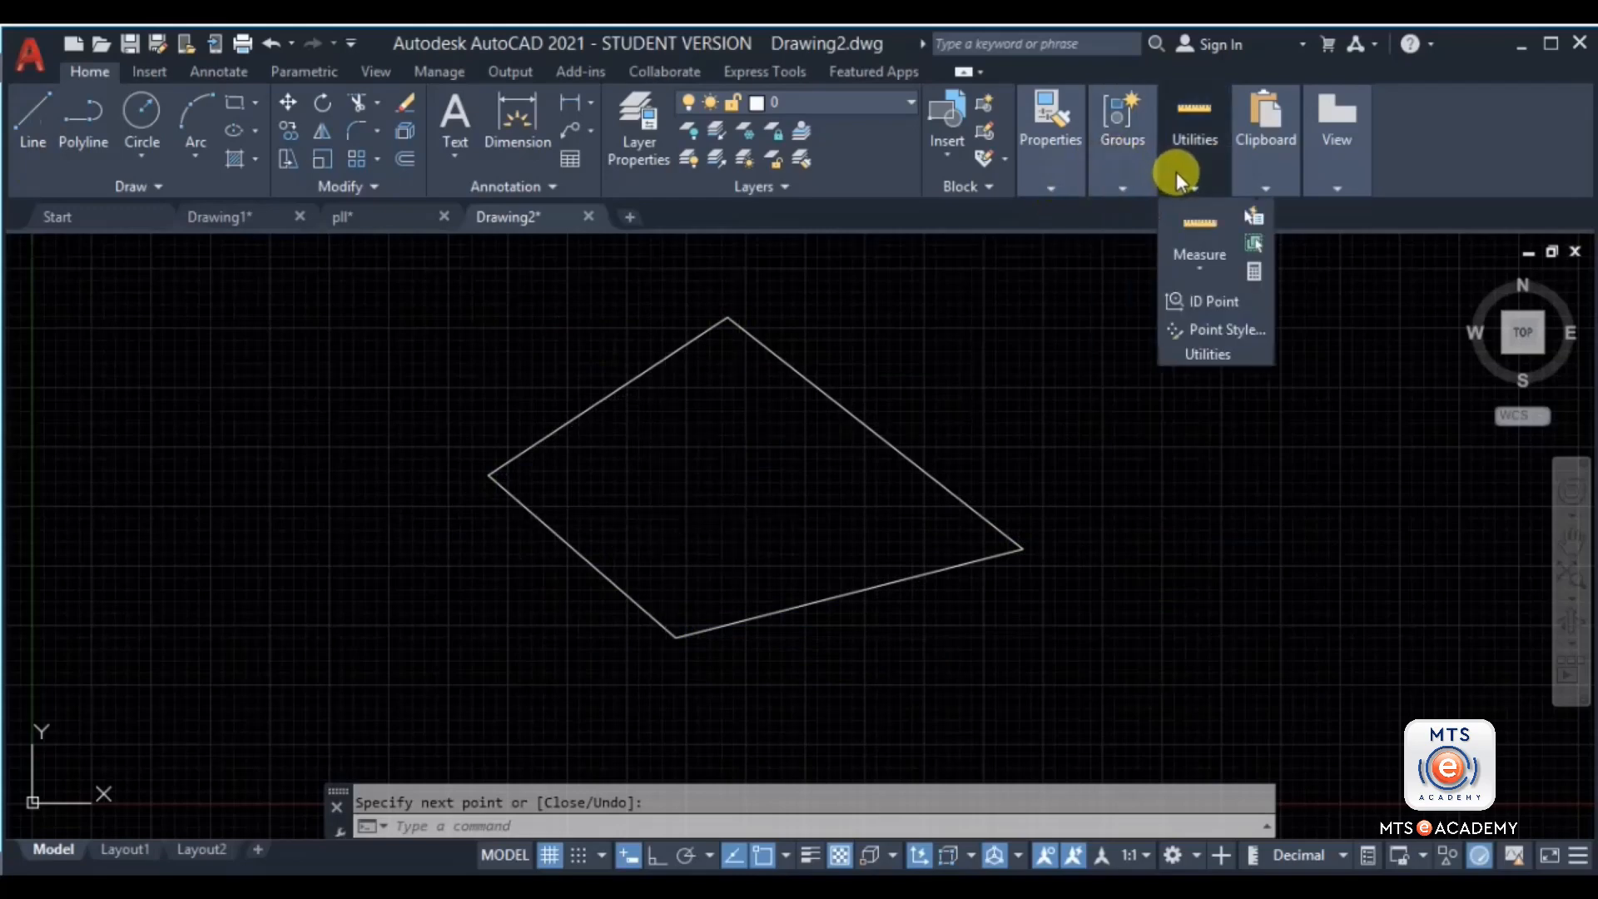
left_click(1193, 271)
left_click(1192, 495)
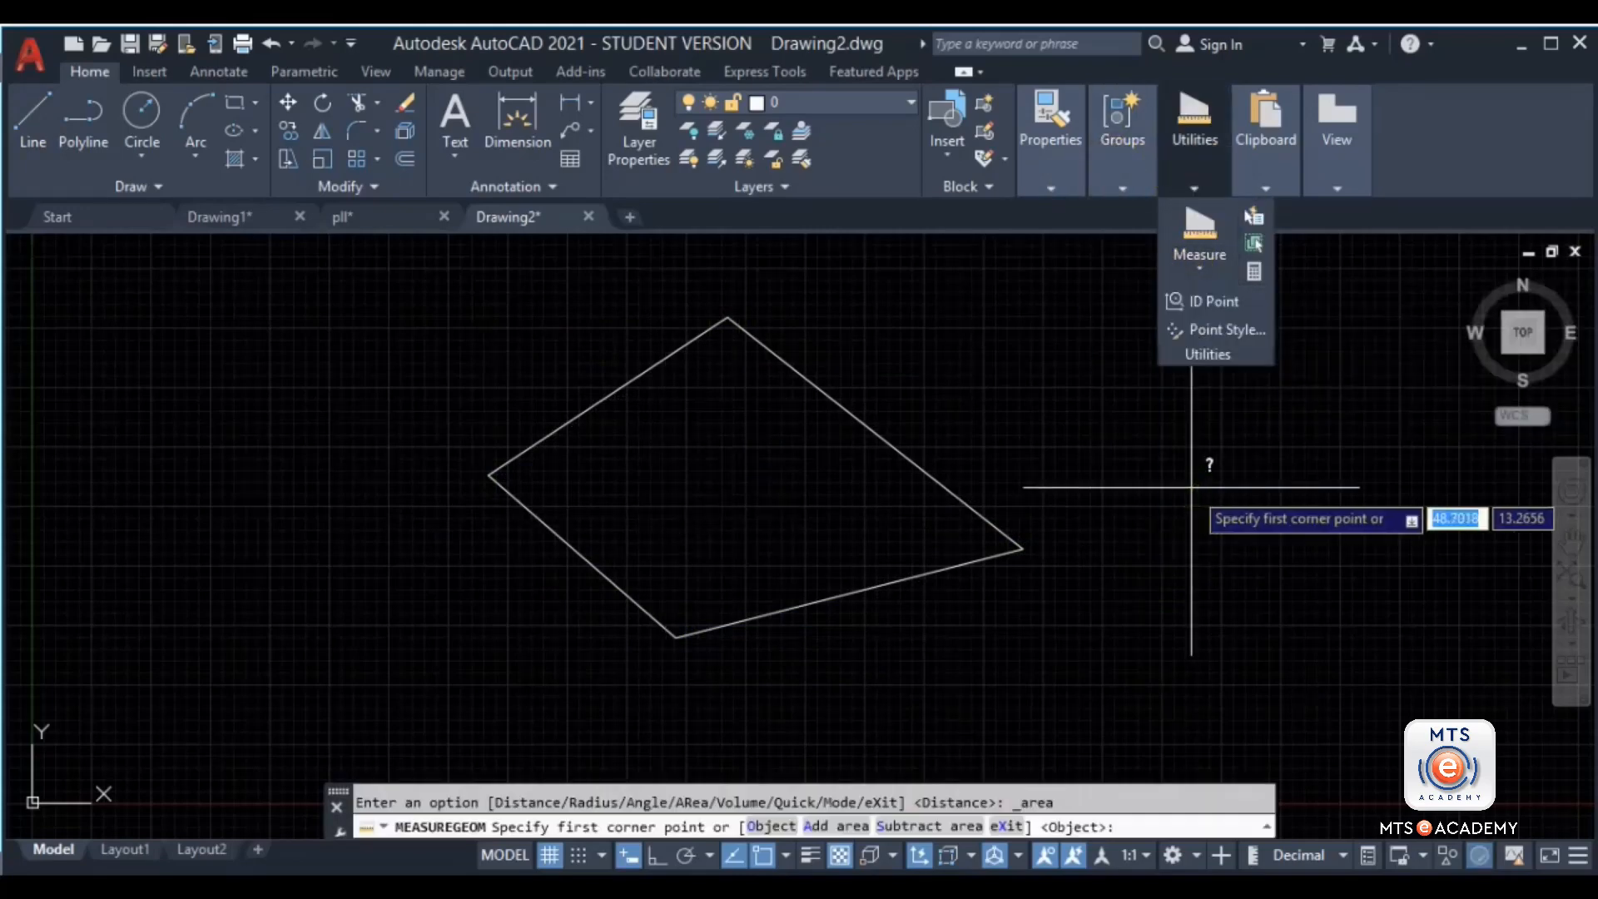
left_click(726, 318)
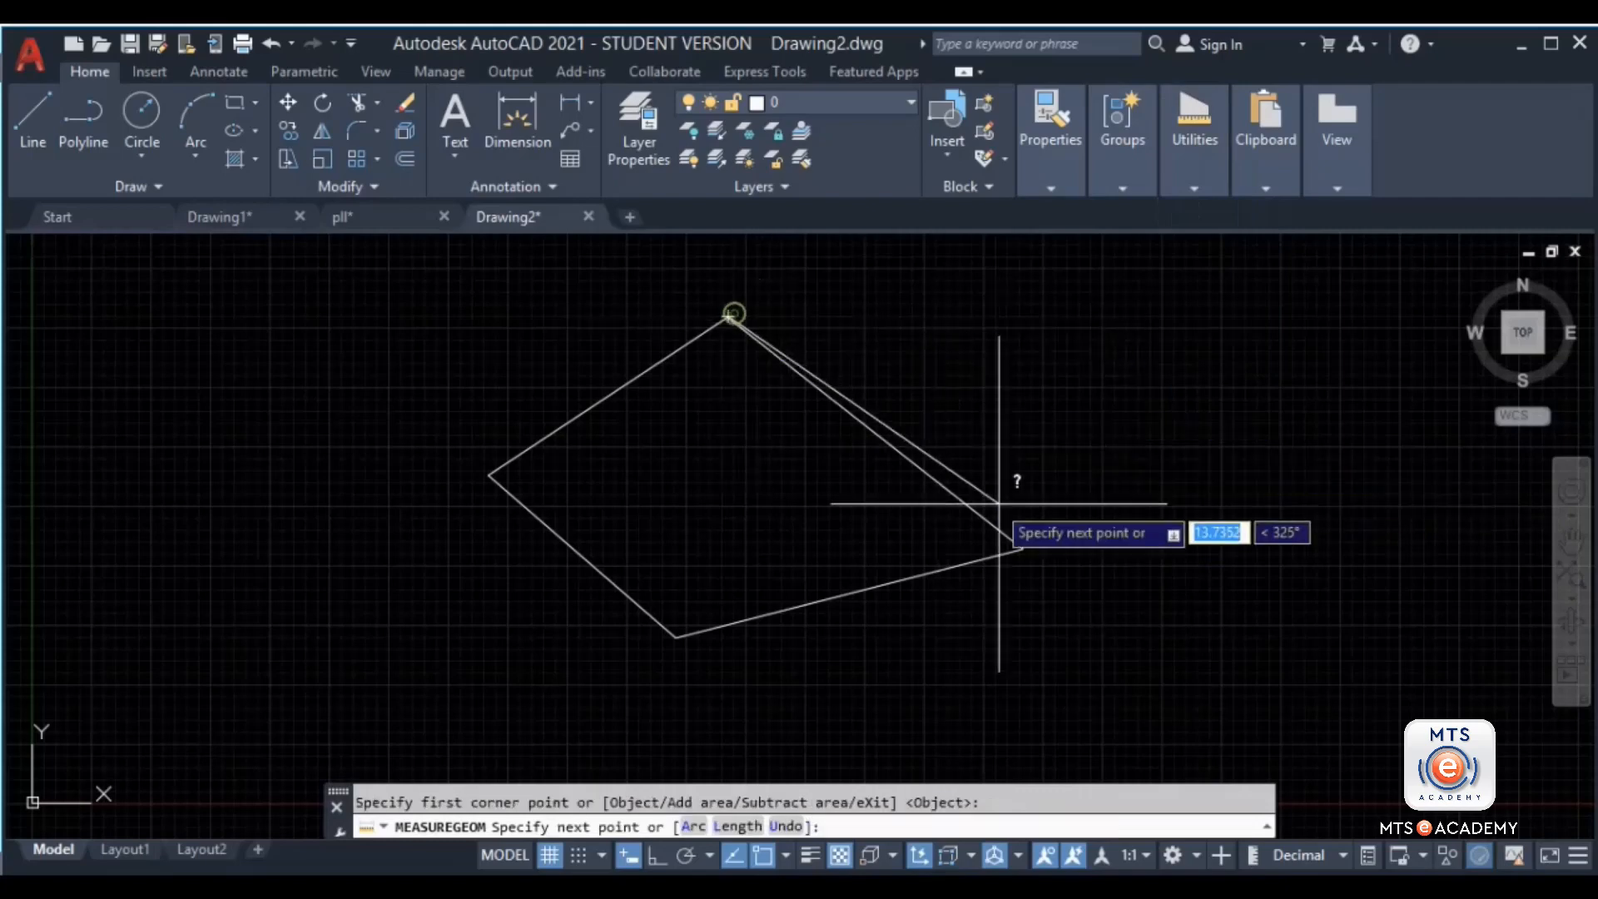
left_click(1021, 546)
left_click(677, 638)
left_click(489, 474)
key("Return")
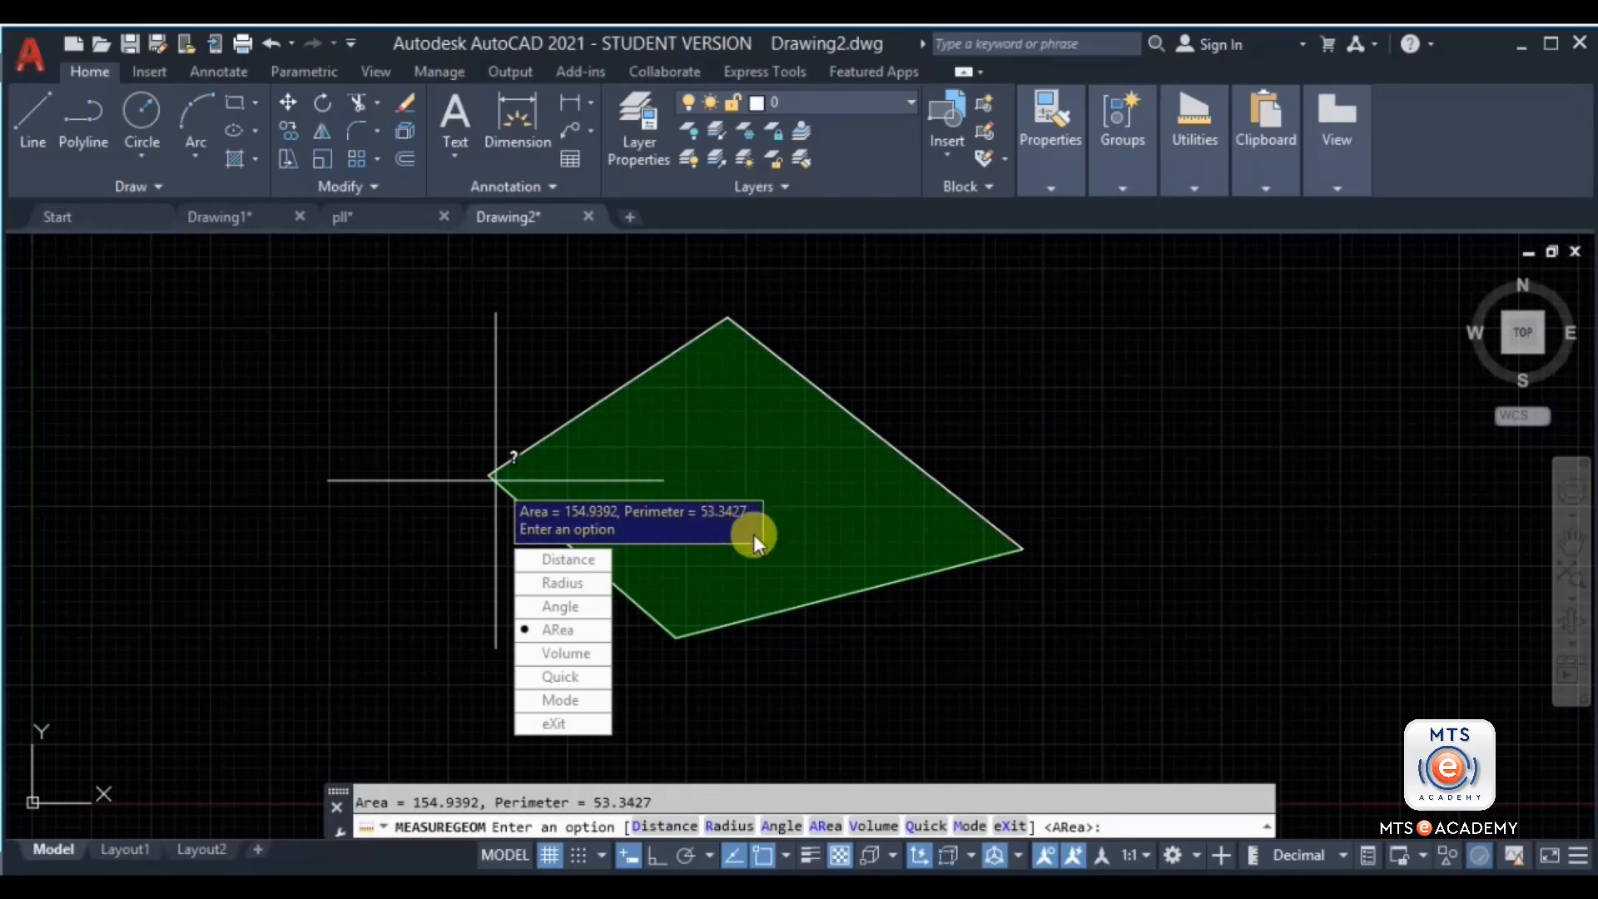
key("Escape")
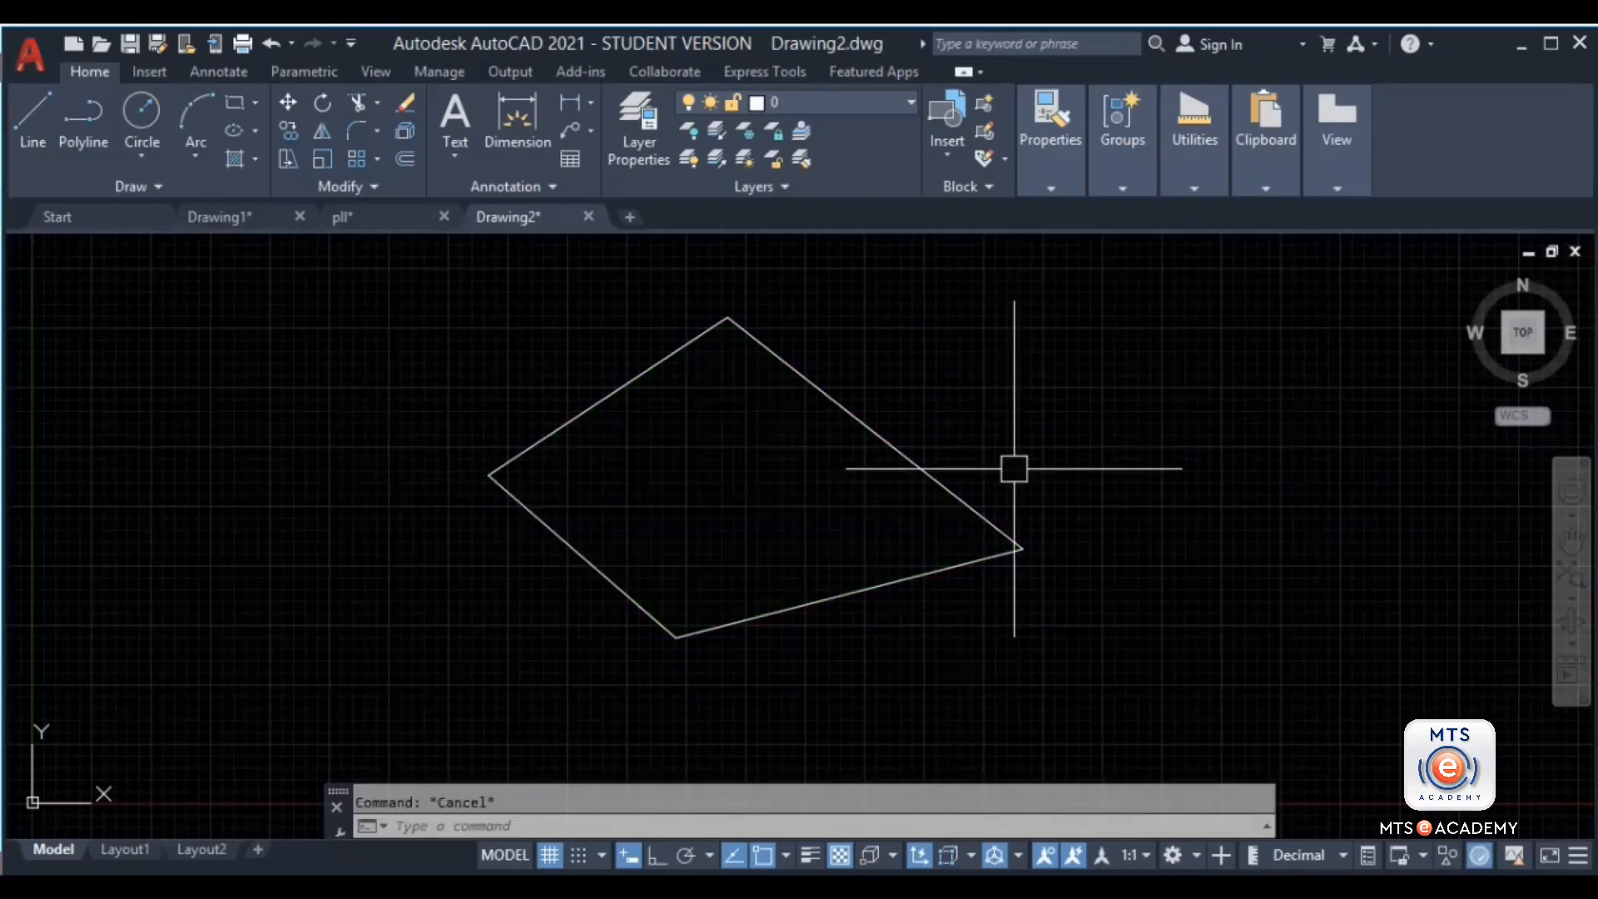
Step: Open the drawing units, try Meters as the insertion scale, and set it back to Inches
type("un")
key("Return")
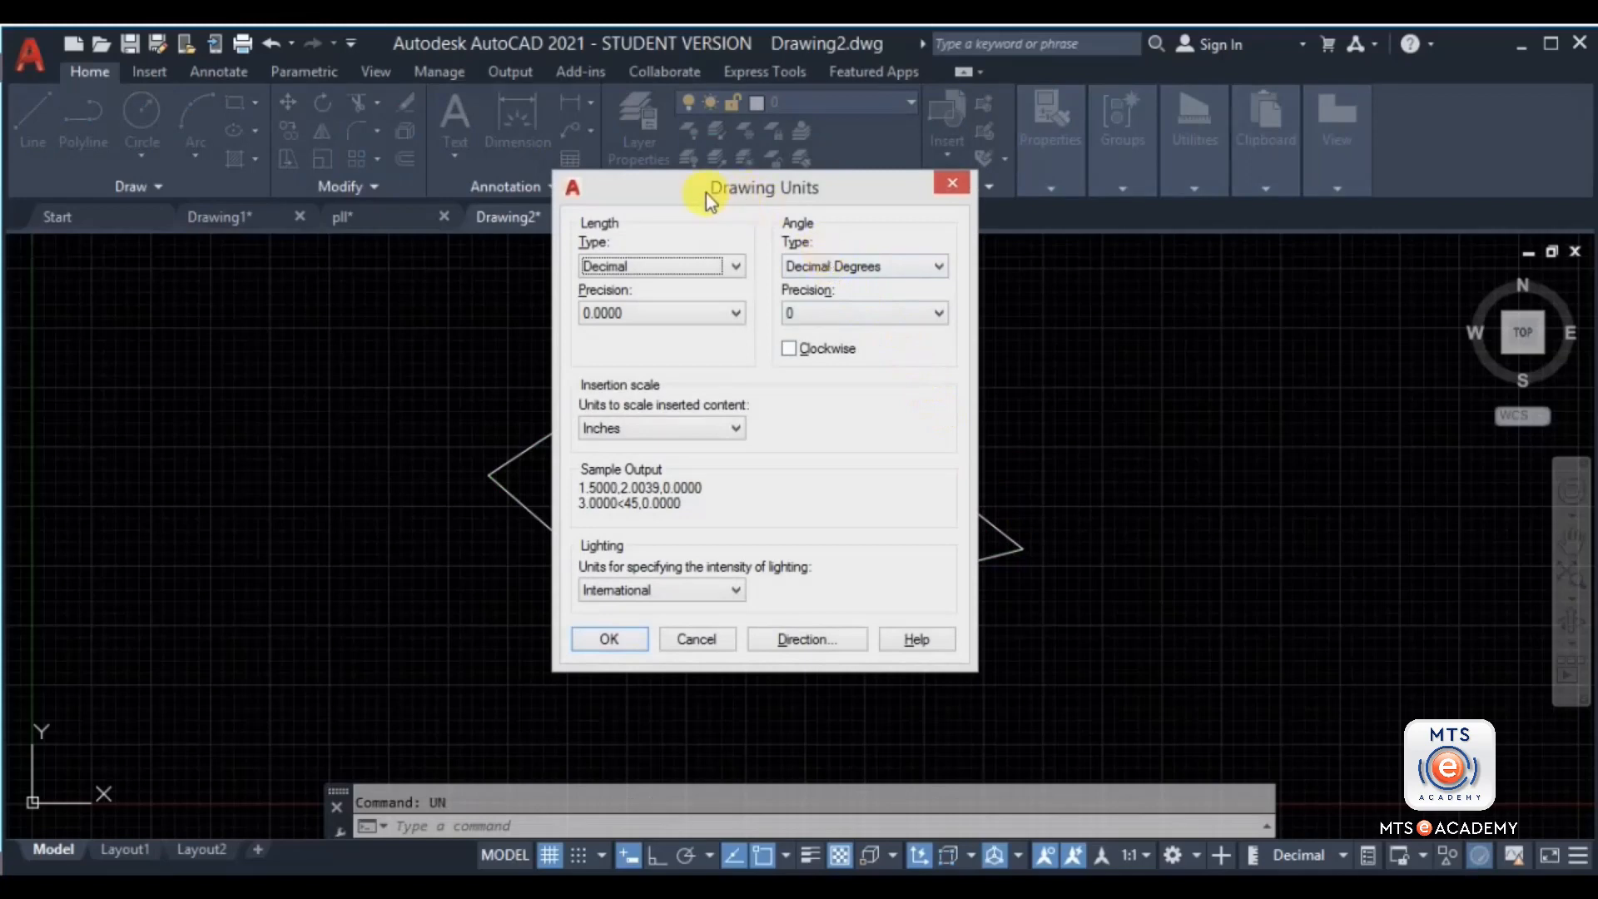
left_click(626, 430)
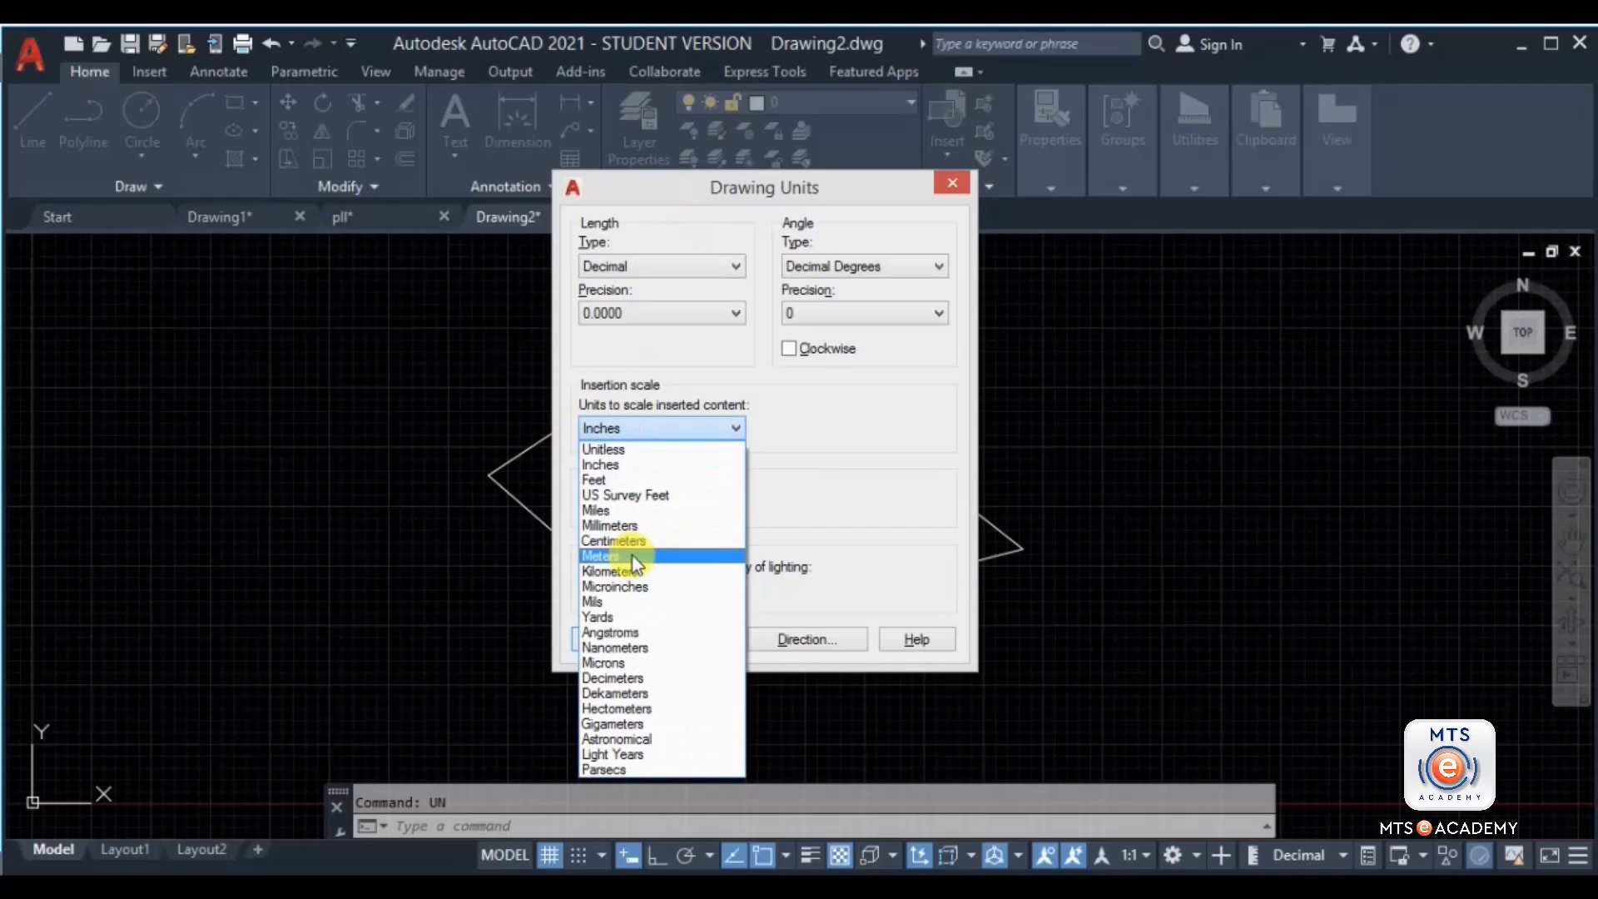
left_click(632, 556)
left_click(631, 428)
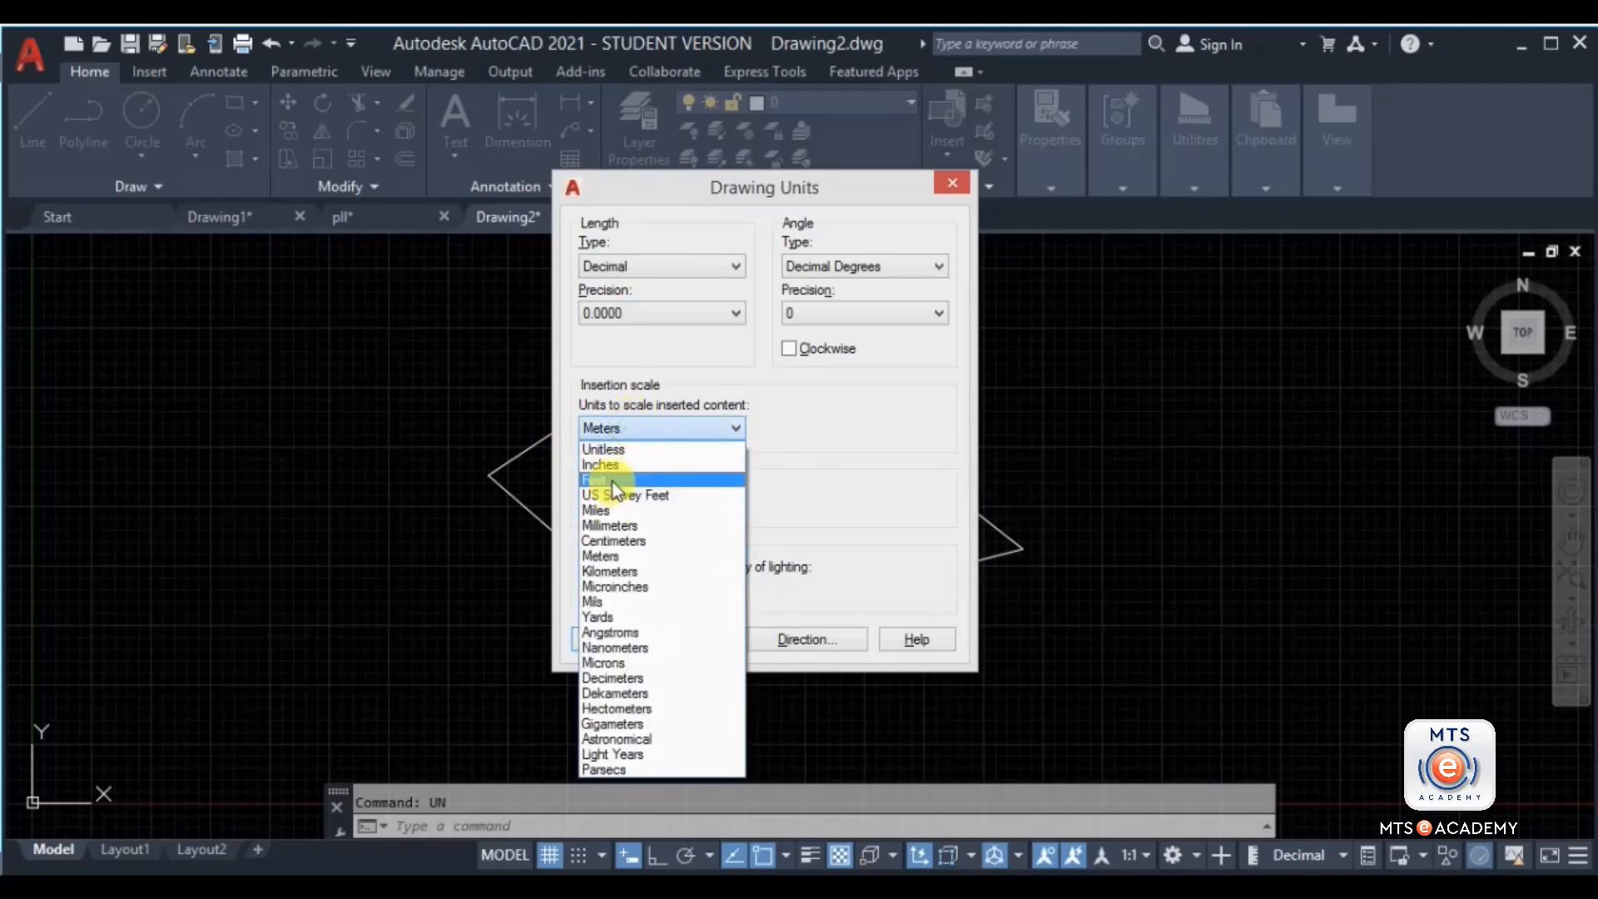
left_click(613, 467)
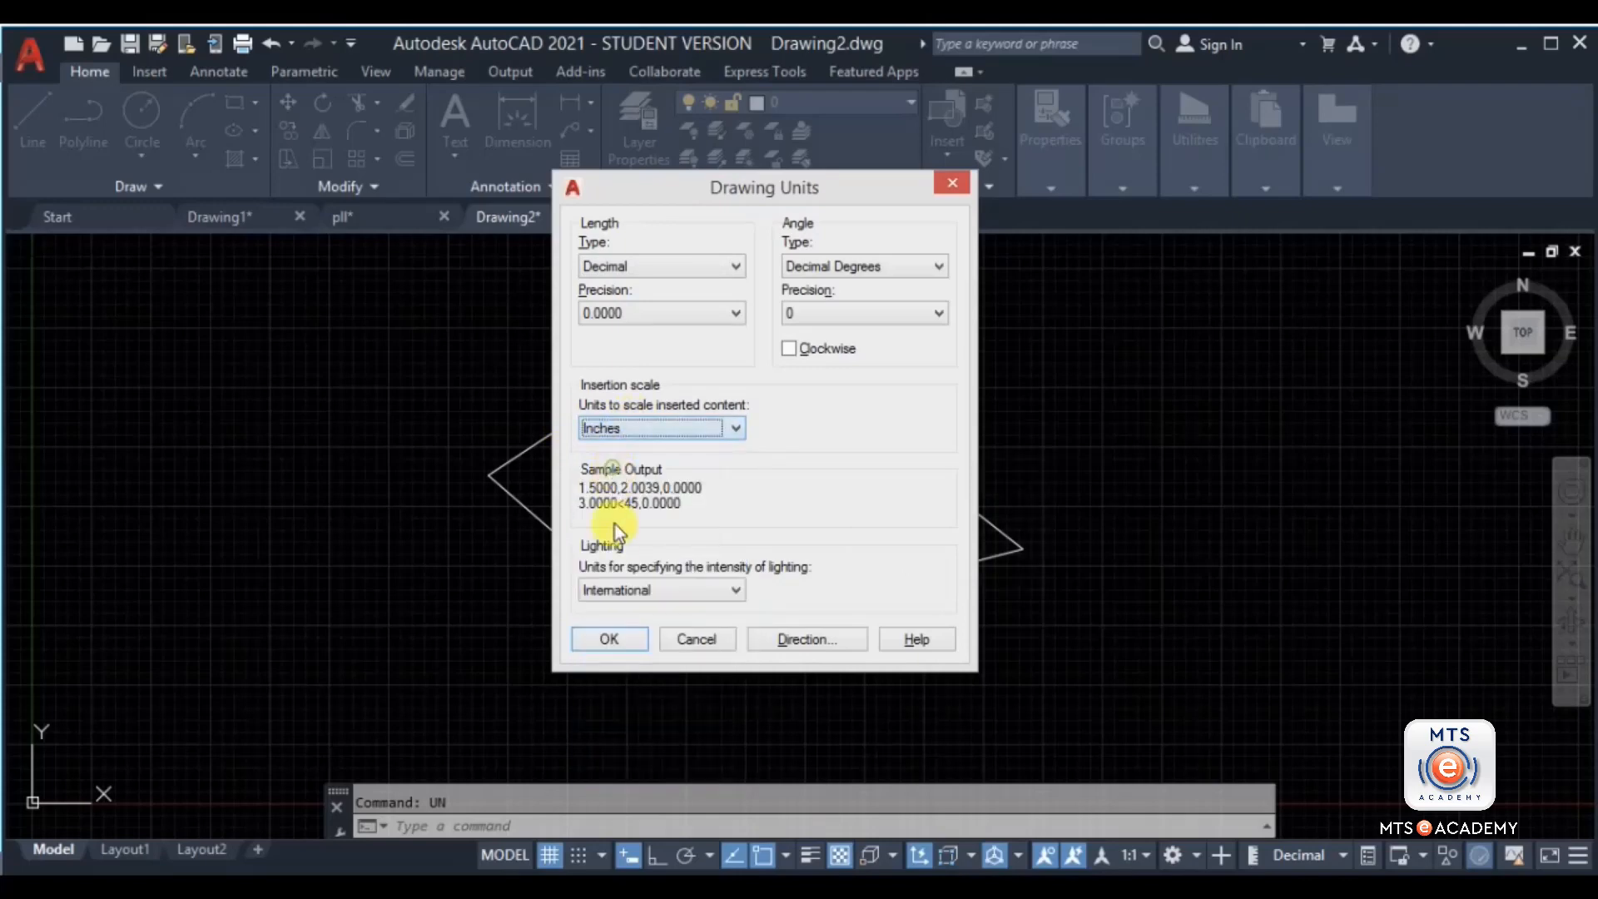
left_click(627, 638)
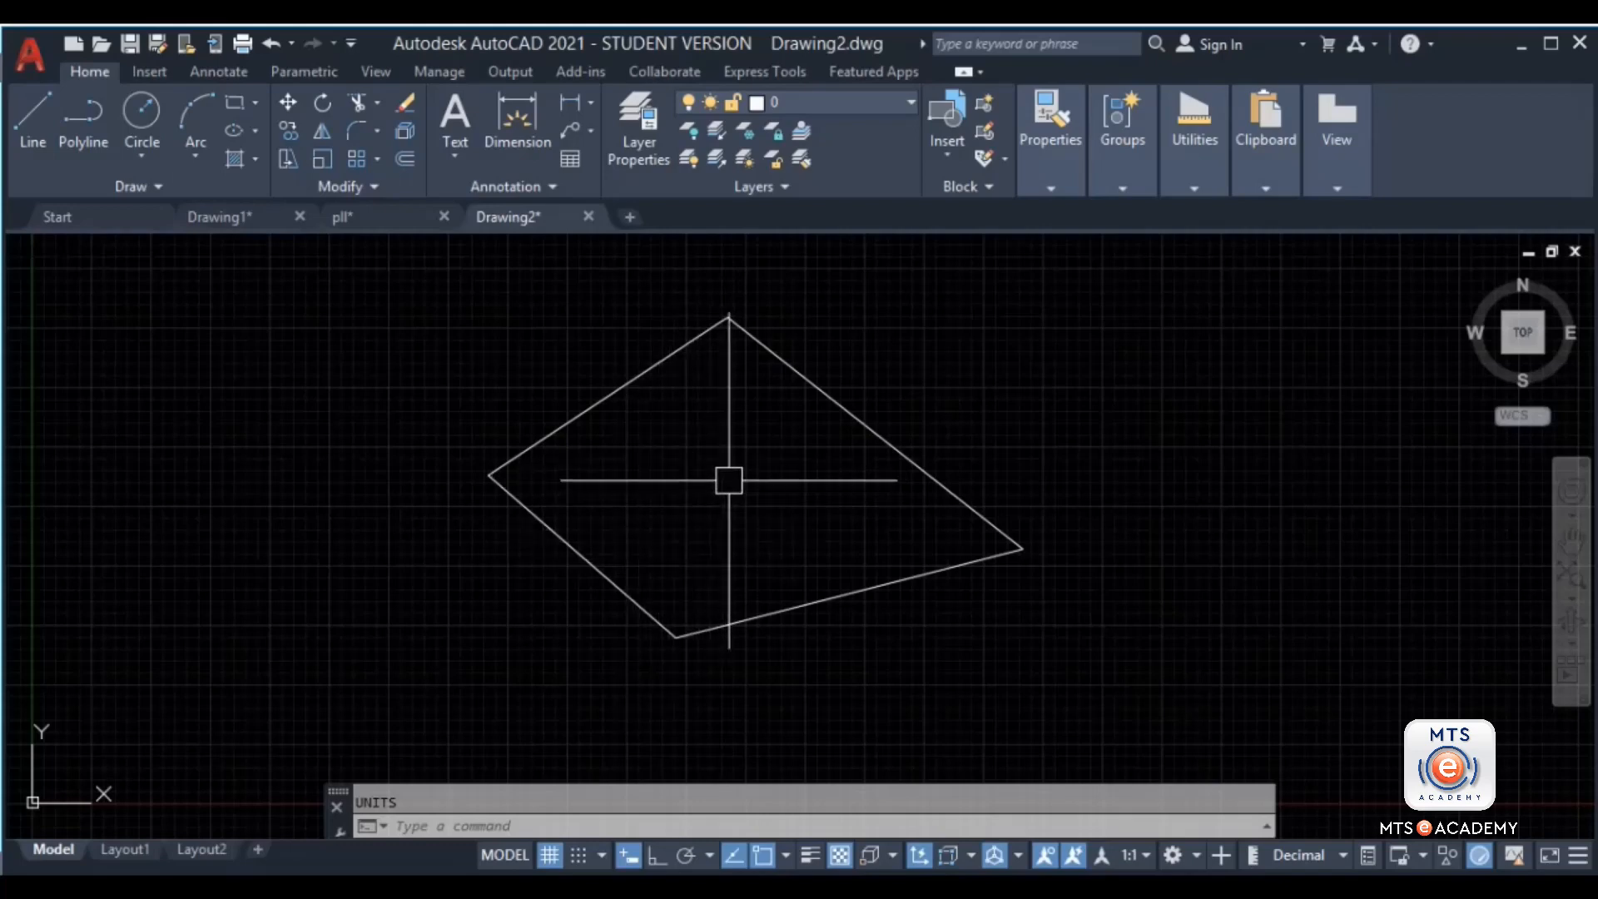
Step: Try to measure the line shape's area with the AREA command, using its upper, right-hand and lower corners
middle_click_drag(968, 356, 827, 394)
type("aa")
key("Return")
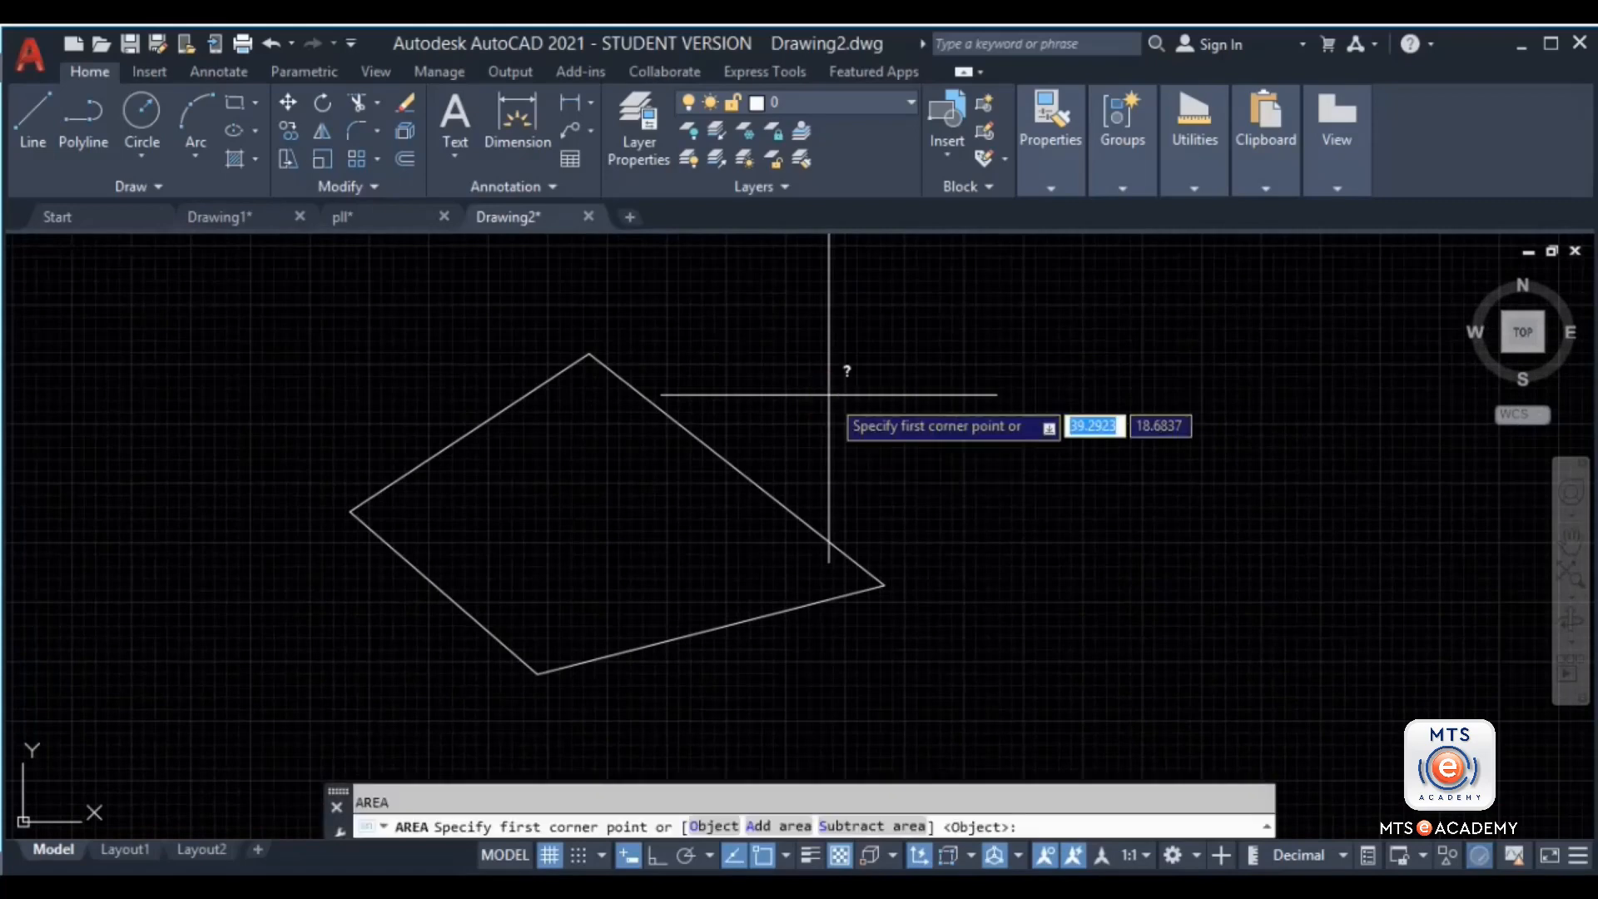
left_click(589, 352)
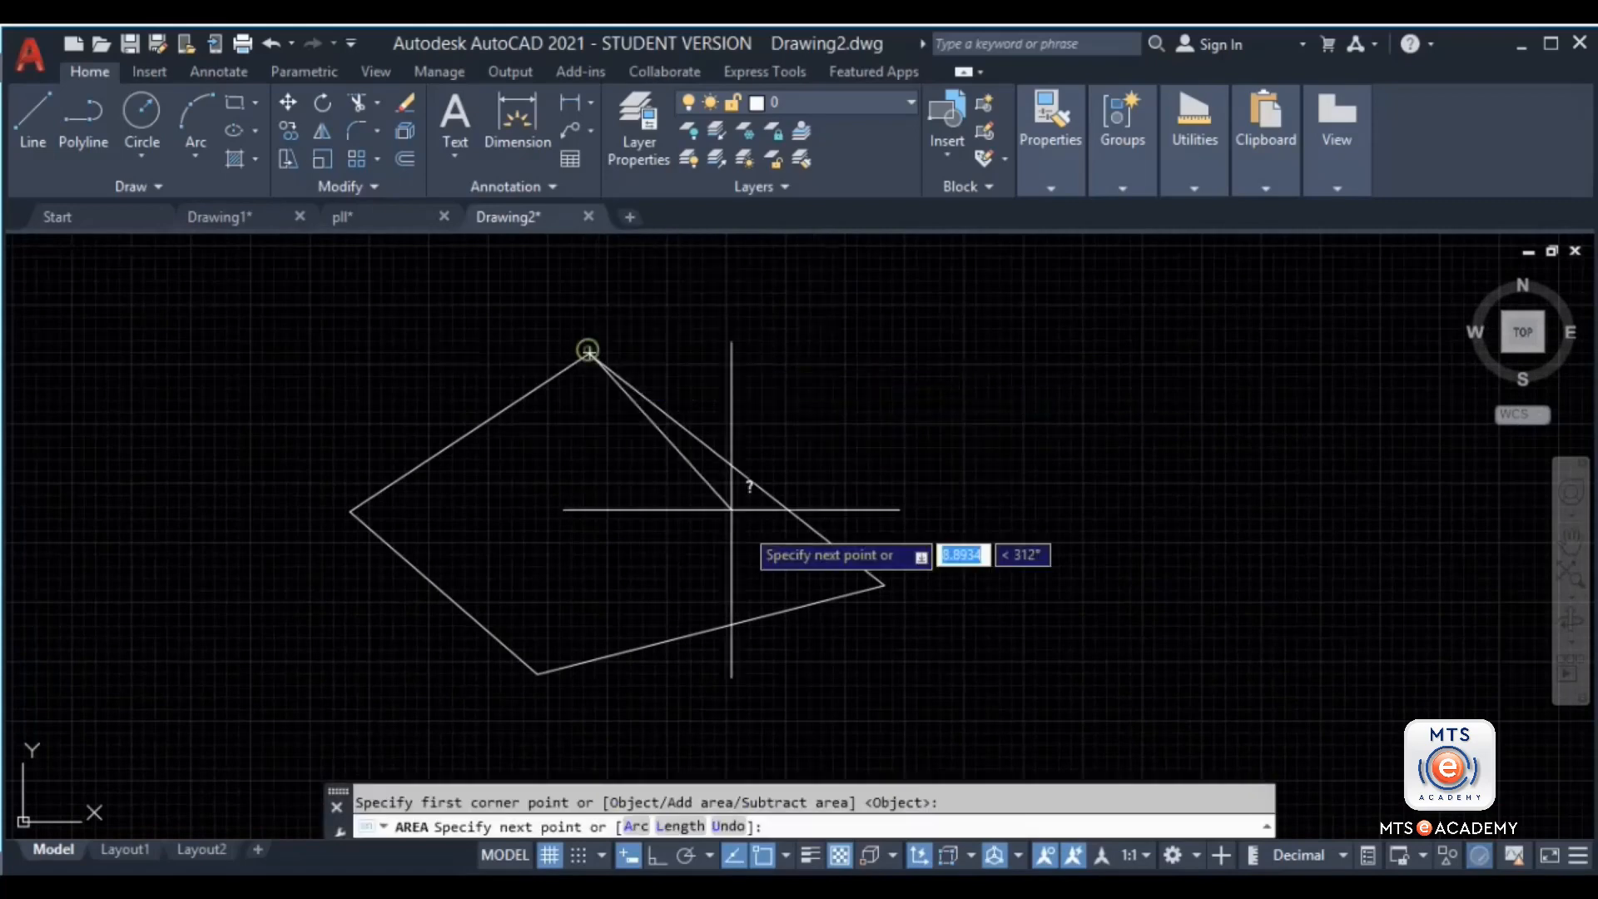
left_click(884, 585)
left_click(538, 673)
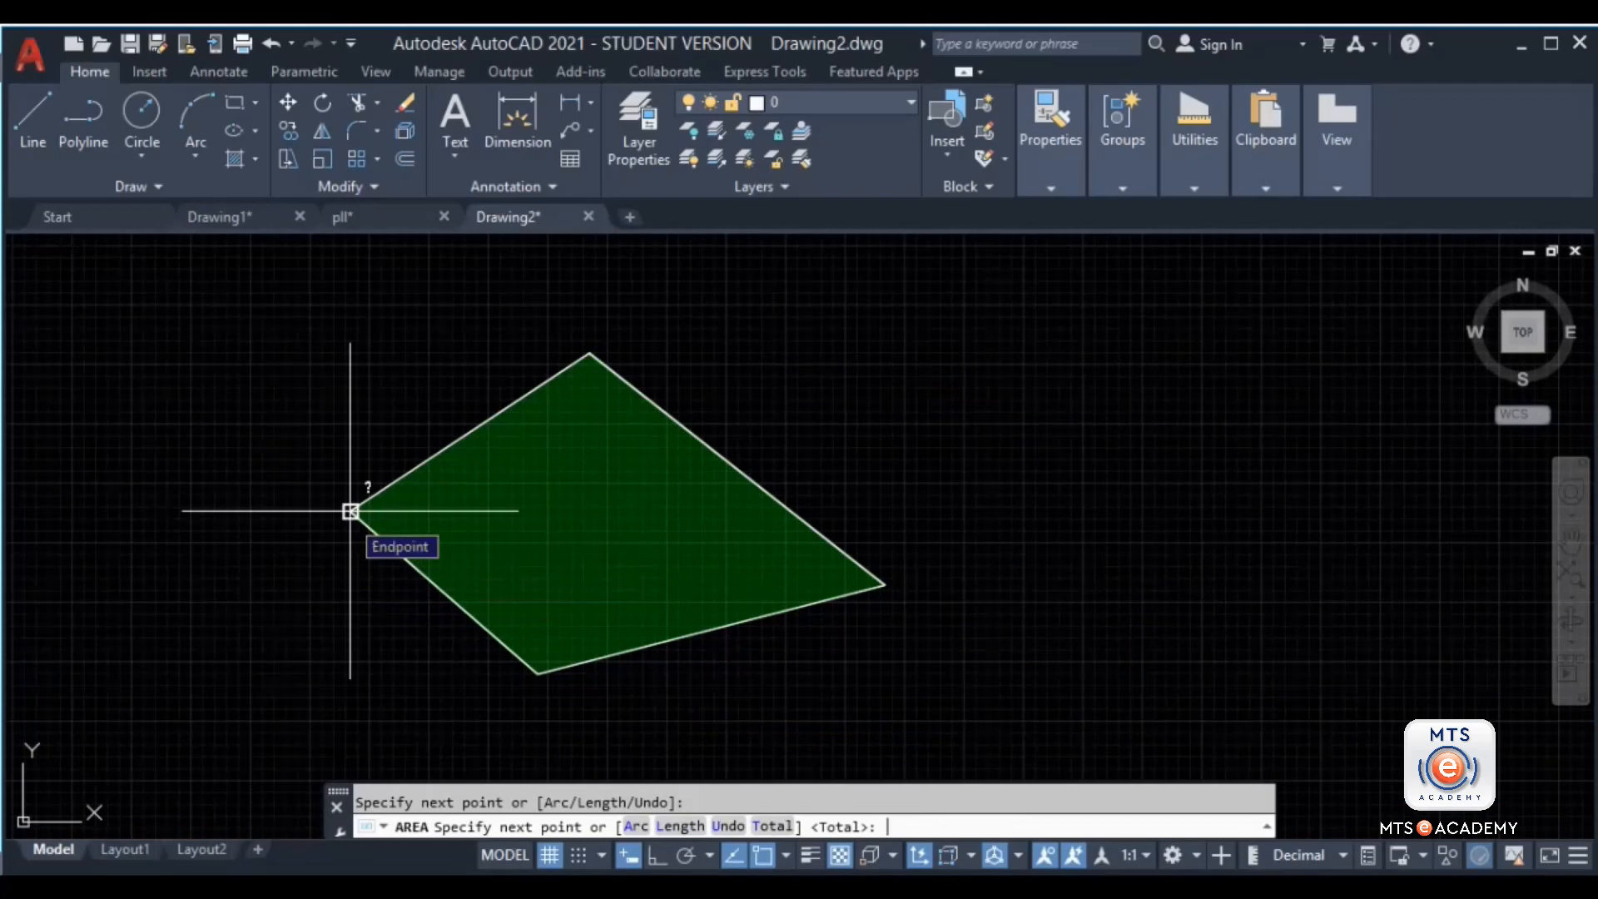
key("XF86MonBrightnessUp")
key("Return")
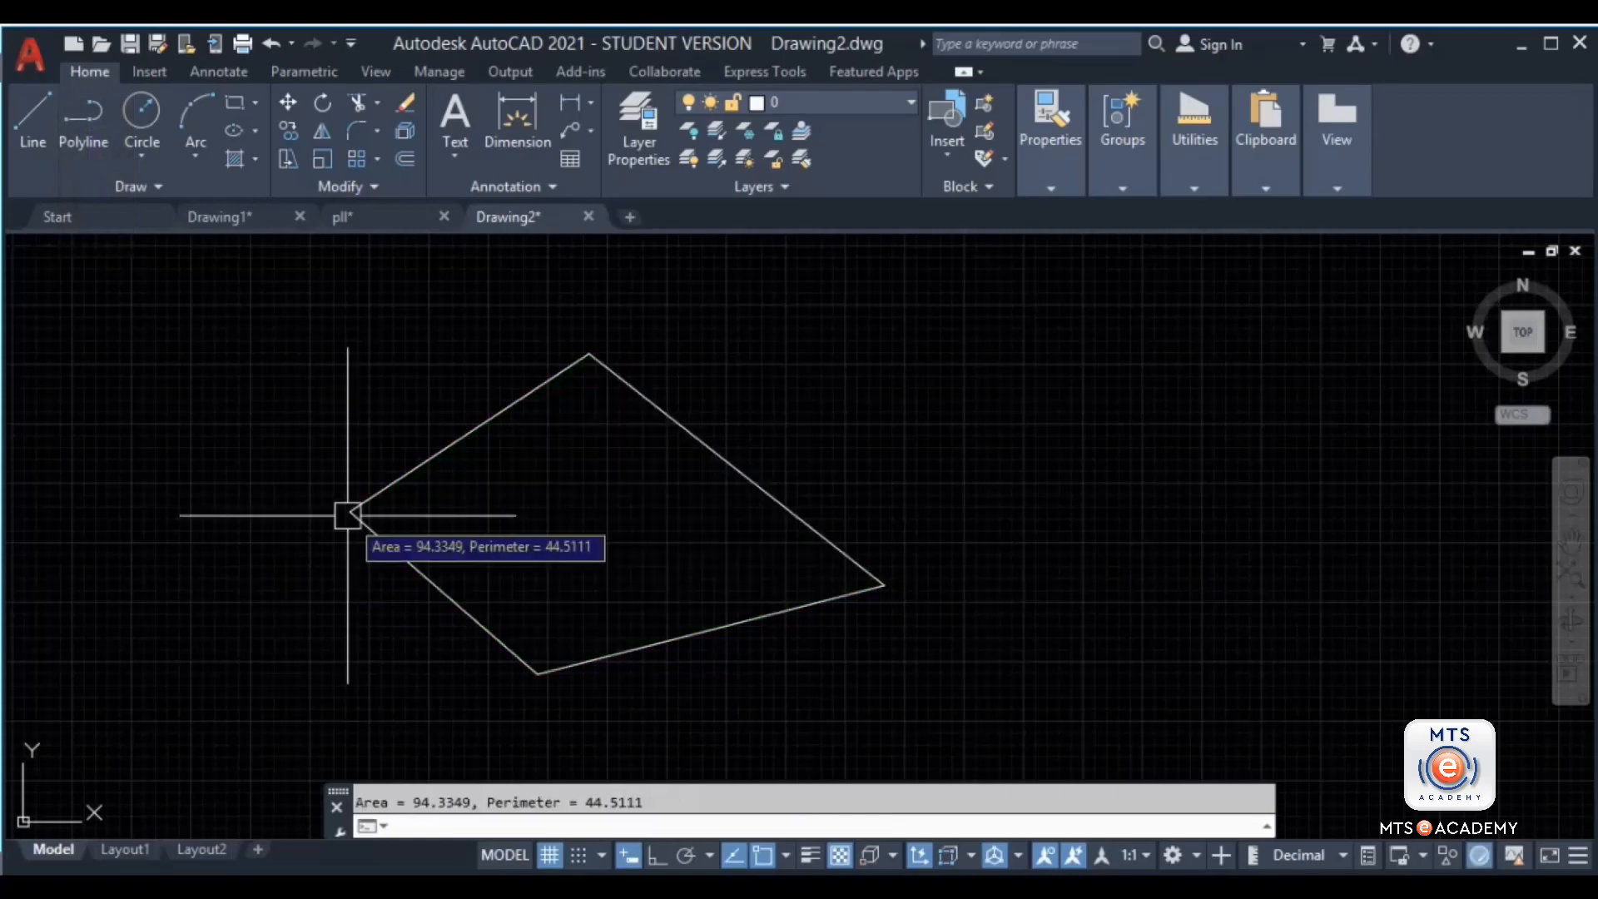
Step: Measure the line shape's area and perimeter with the AREA command through all four corners, and highlight the reported values
type("aa")
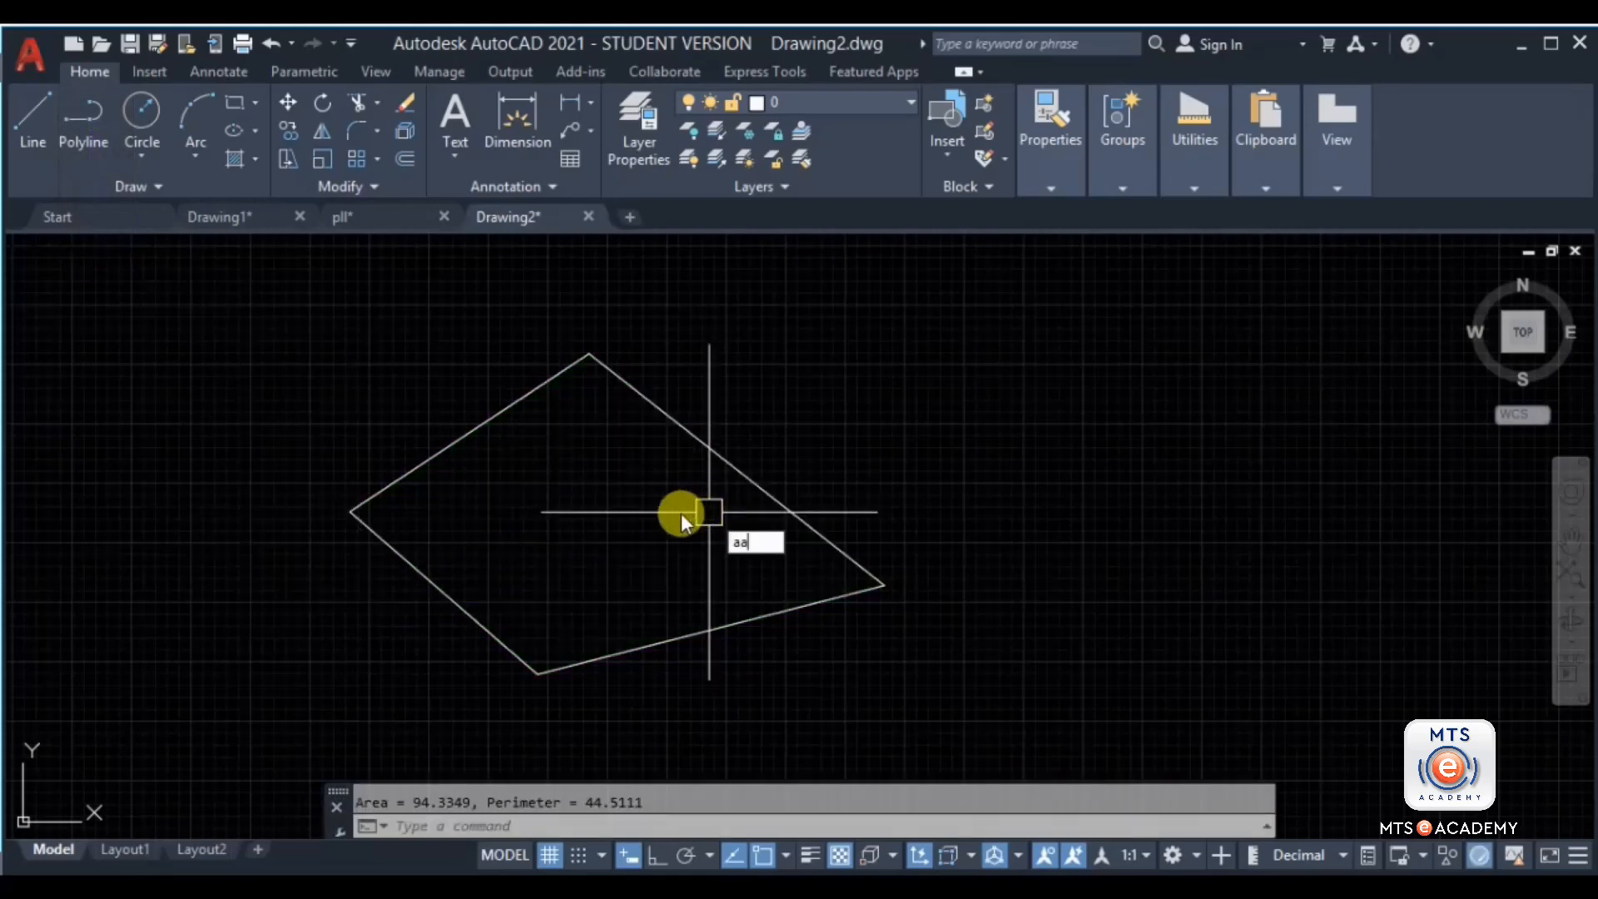
key("Return")
left_click(589, 352)
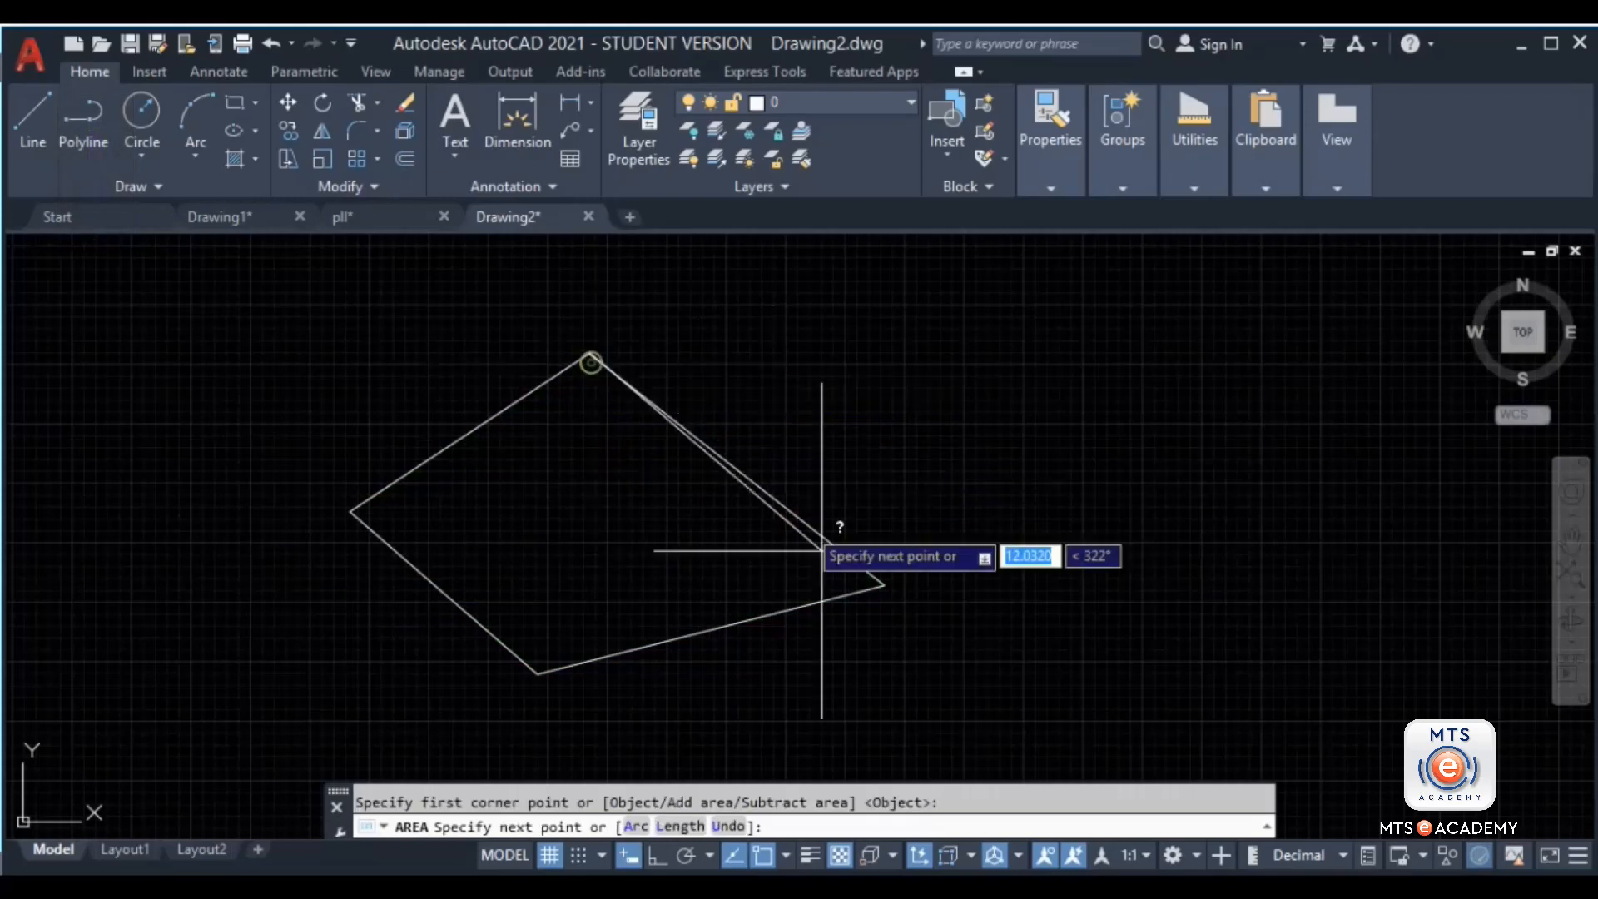
left_click(885, 585)
left_click(538, 673)
left_click(350, 511)
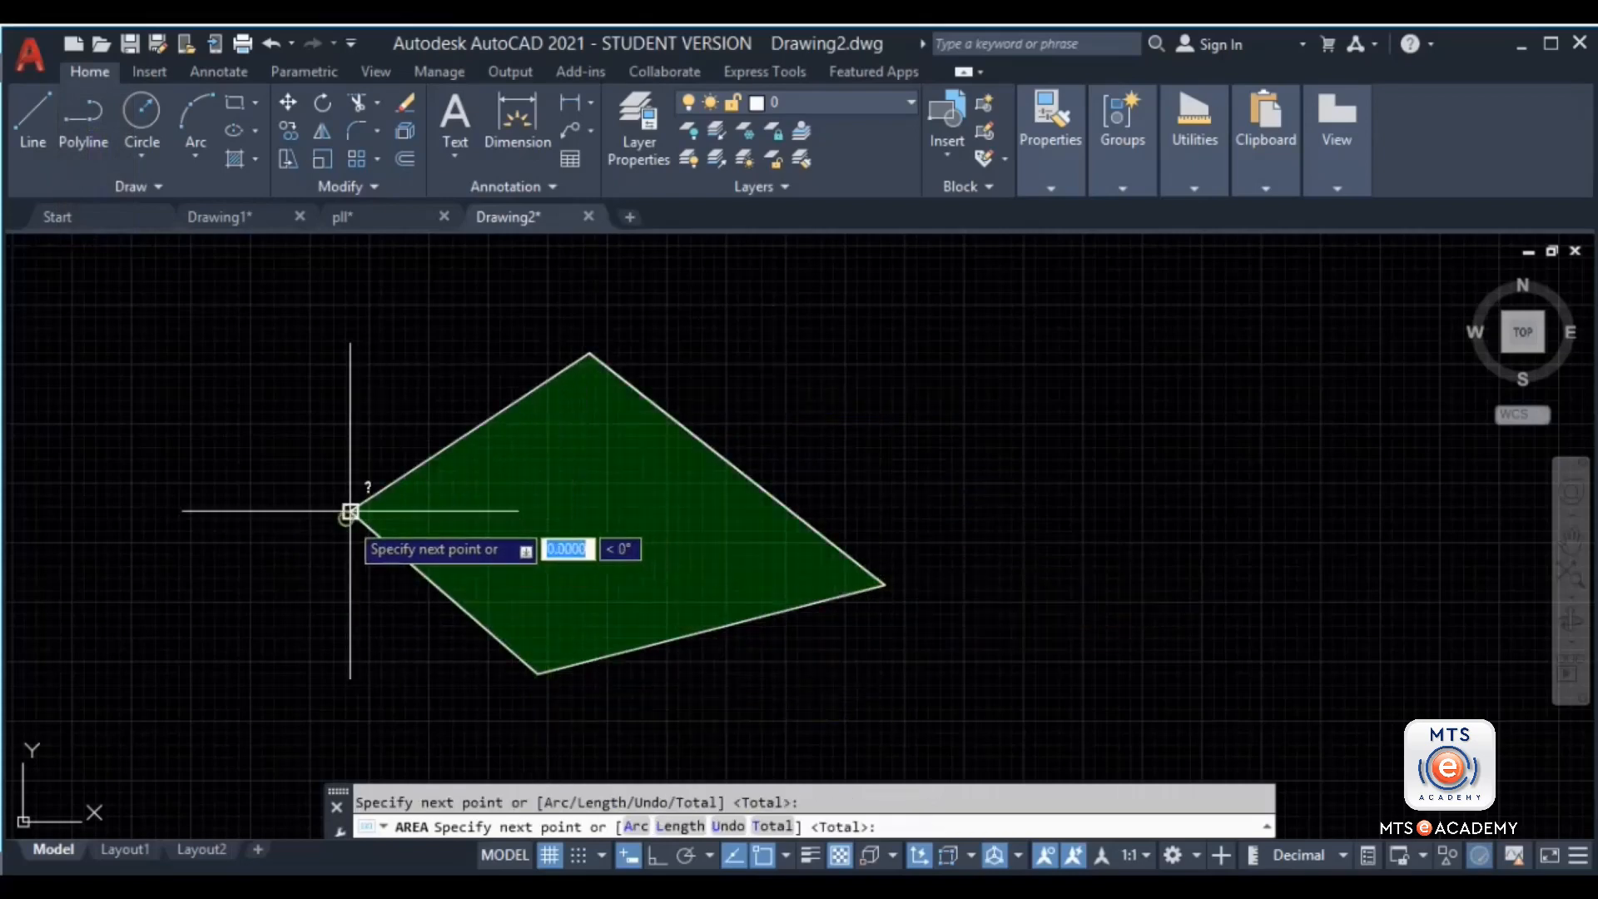
key("Return")
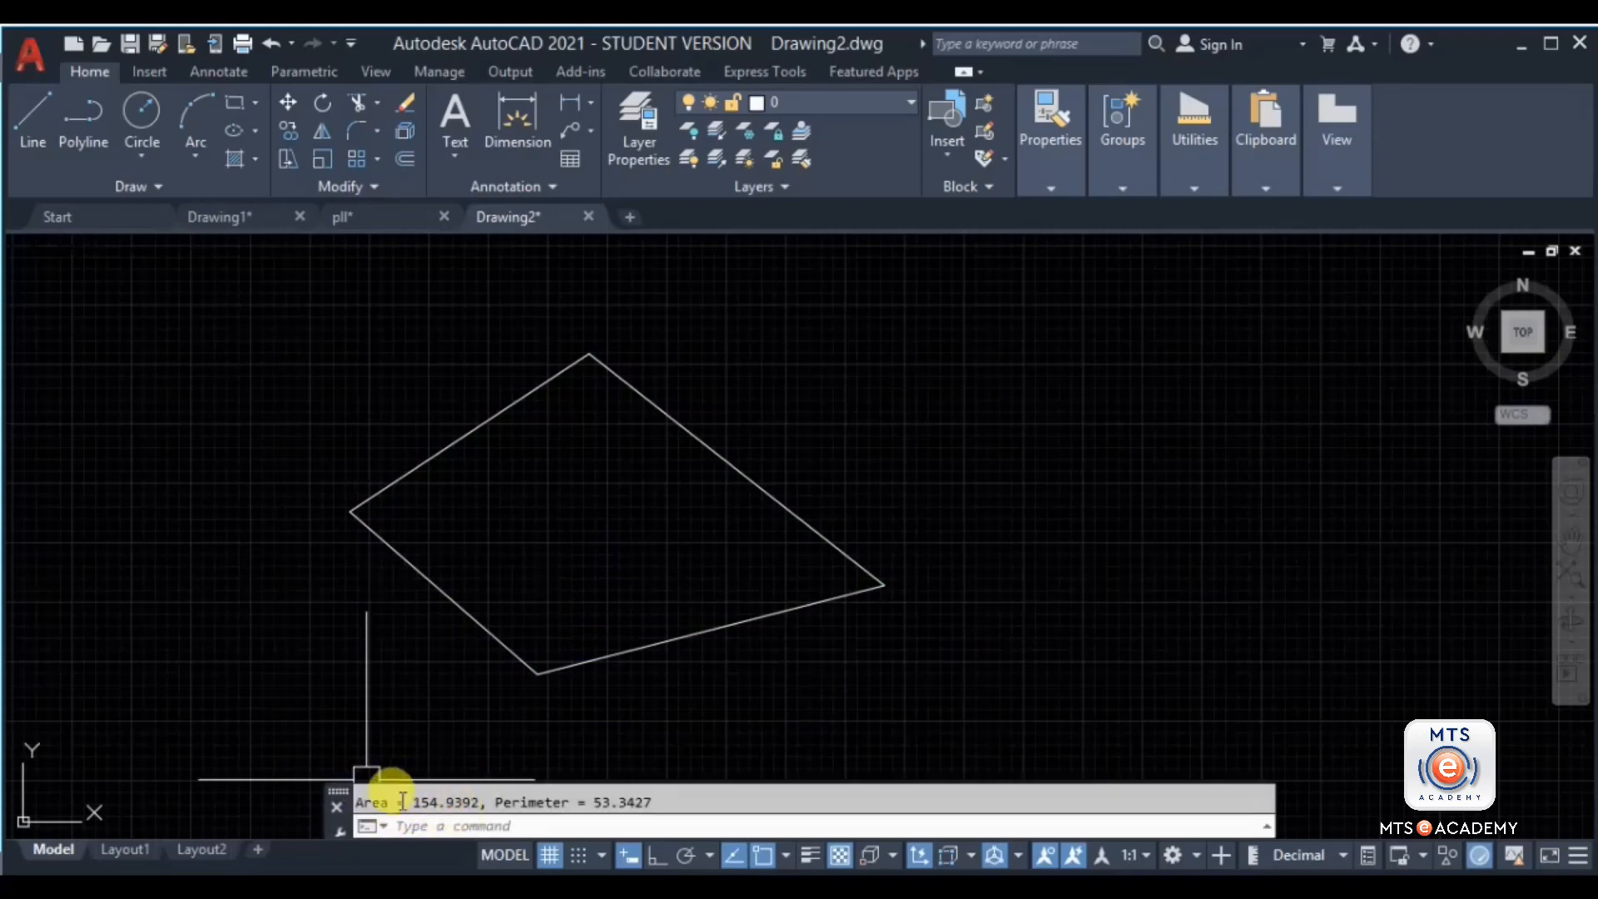
left_click_drag(364, 802, 724, 810)
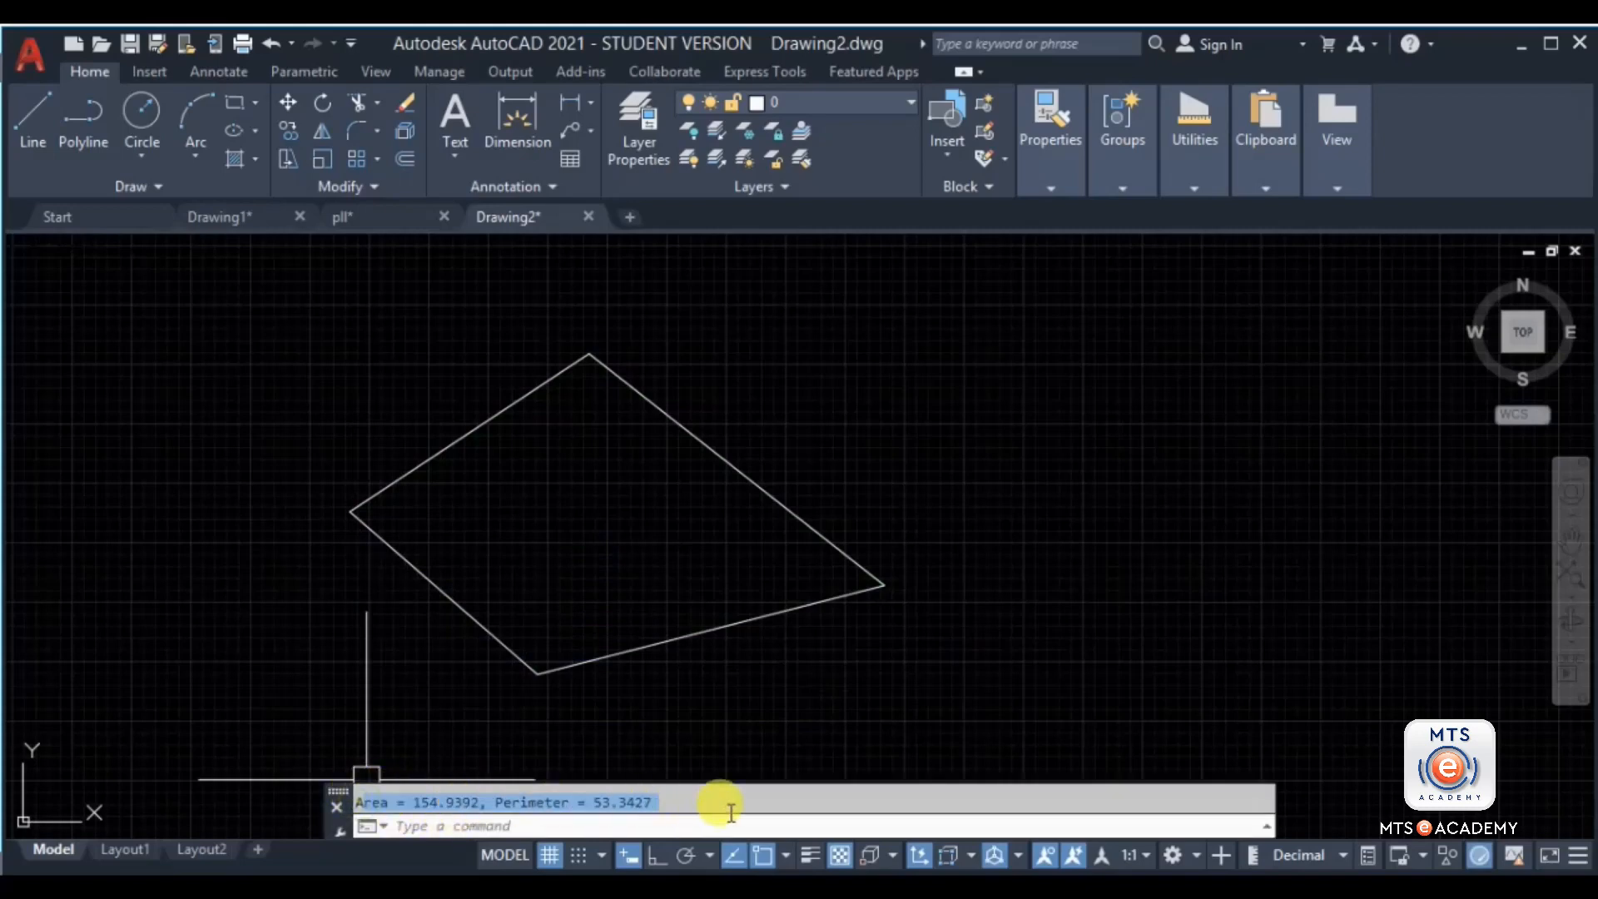
middle_click_drag(667, 696, 628, 697)
key("Escape")
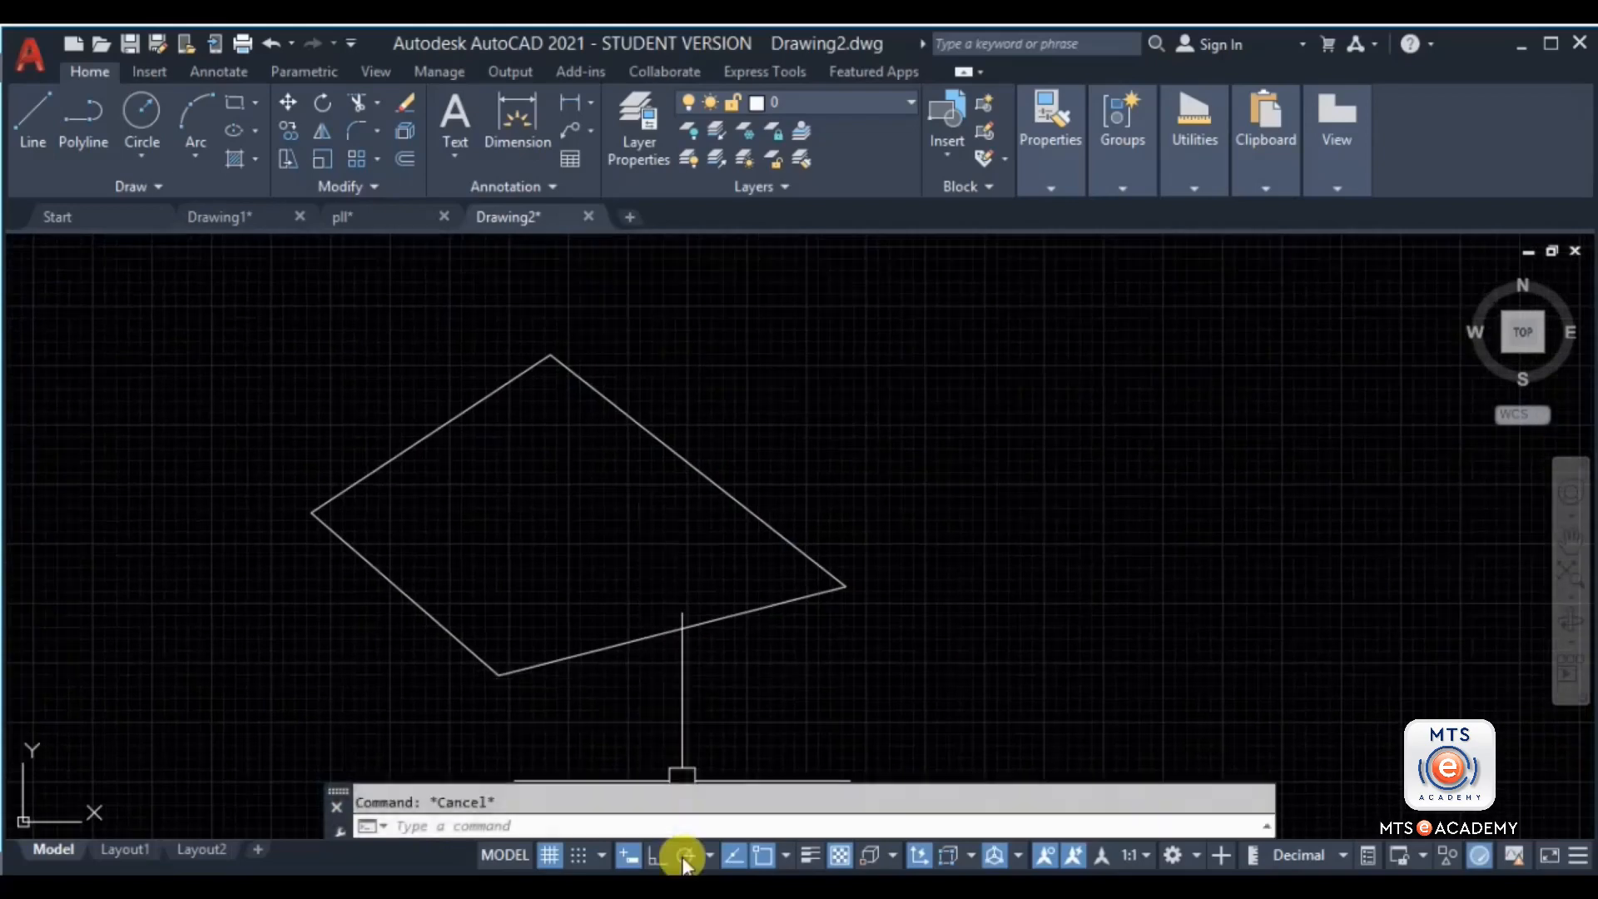
Step: Draw a second closed, irregular four-sided shape as a single polyline, to the right of the line shape
mouse_move(617, 633)
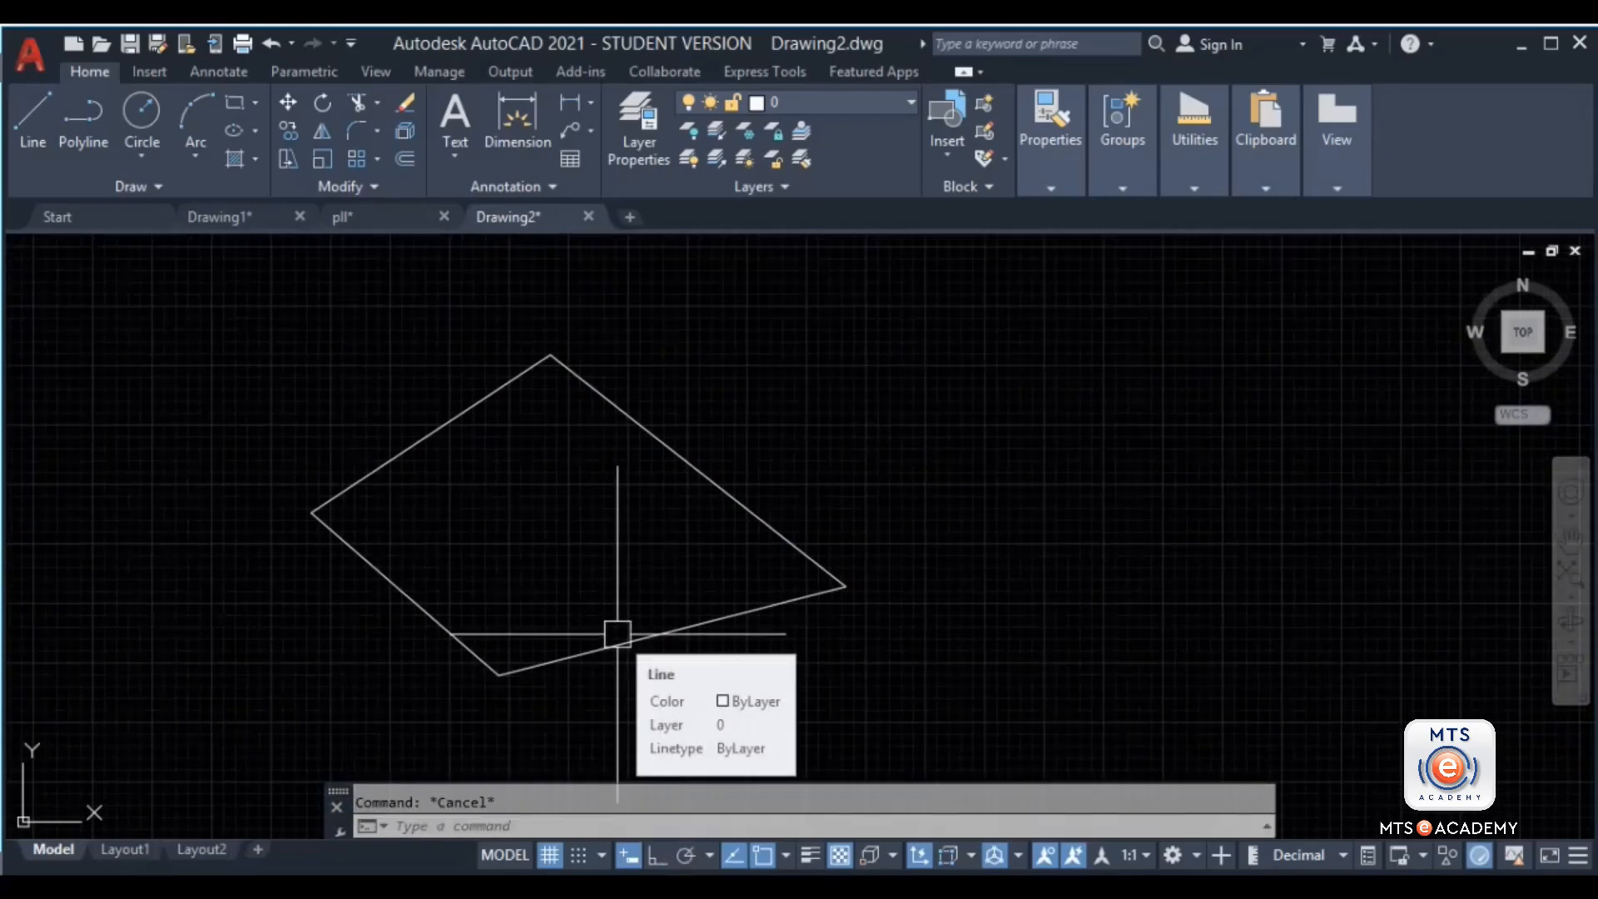
middle_click_drag(571, 364, 539, 383)
left_click(80, 132)
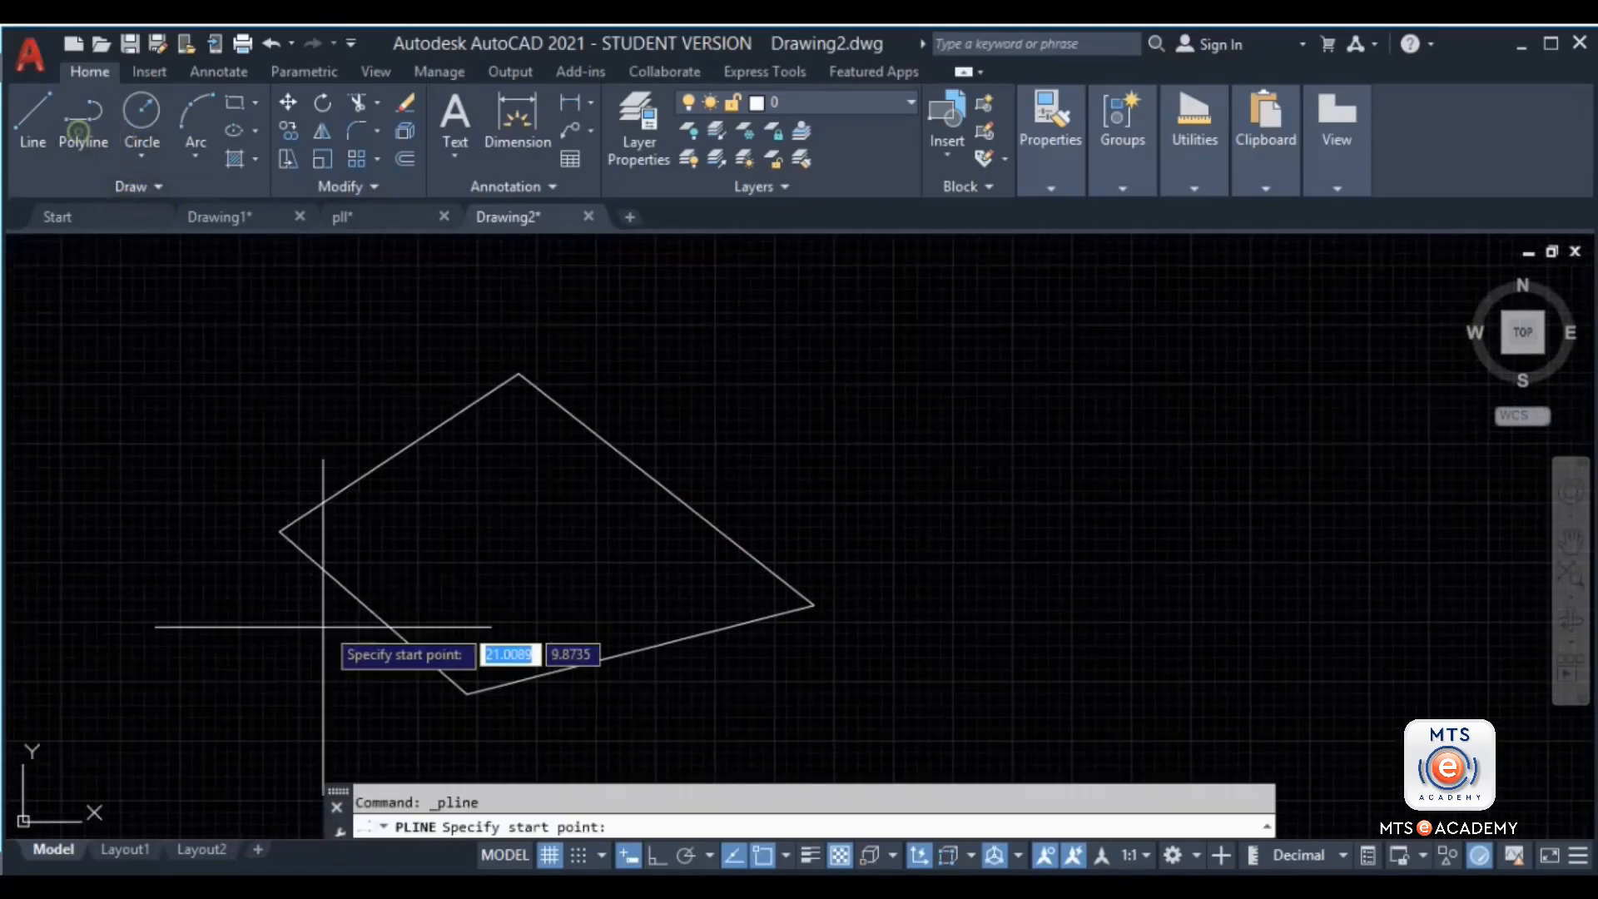
middle_click_drag(992, 400, 607, 454)
left_click(630, 401)
left_click(949, 296)
left_click(1246, 595)
left_click(741, 668)
left_click(630, 401)
key("Return")
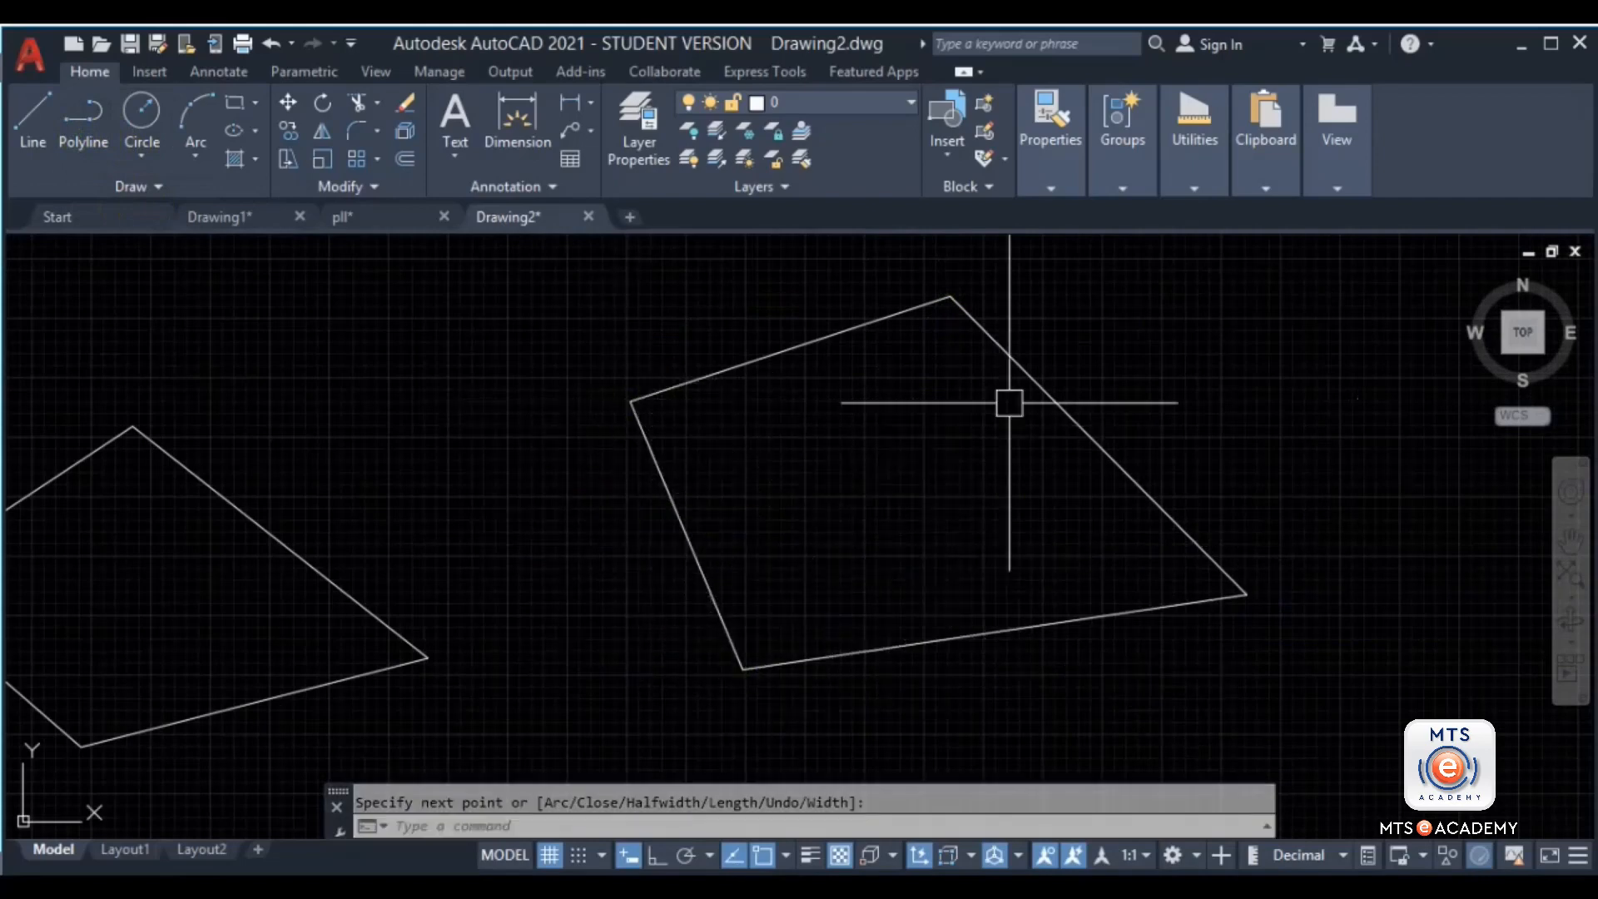
Step: Select the new four-sided polyline to inspect it as one object, and clear the selection
left_click(1174, 481)
left_click(987, 448)
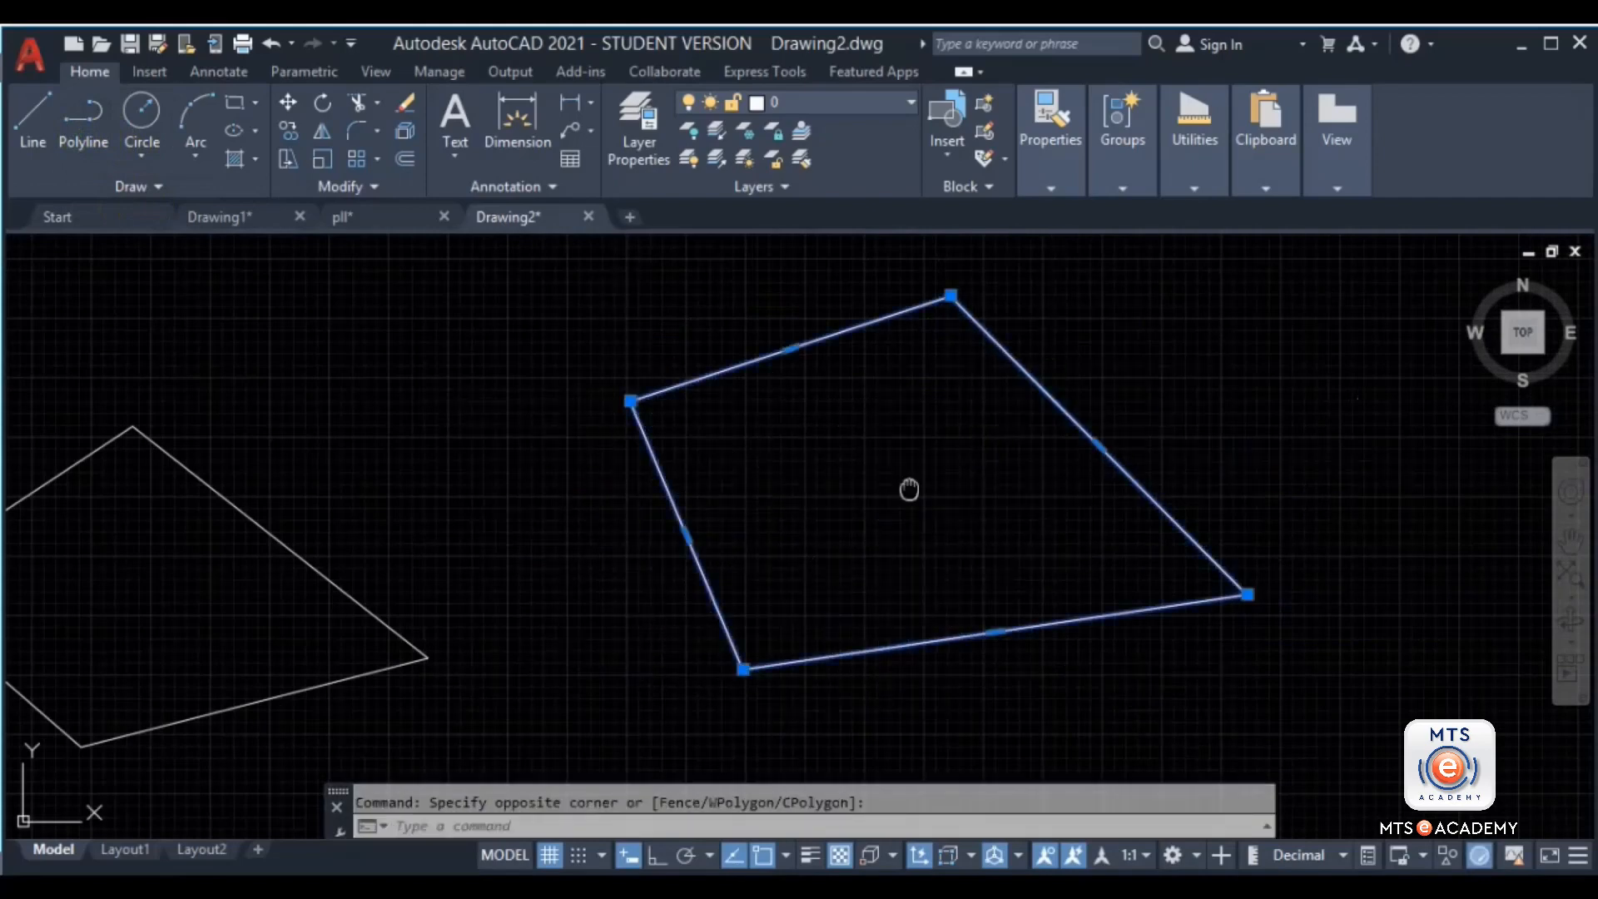
middle_click_drag(949, 394, 985, 413)
key("Escape")
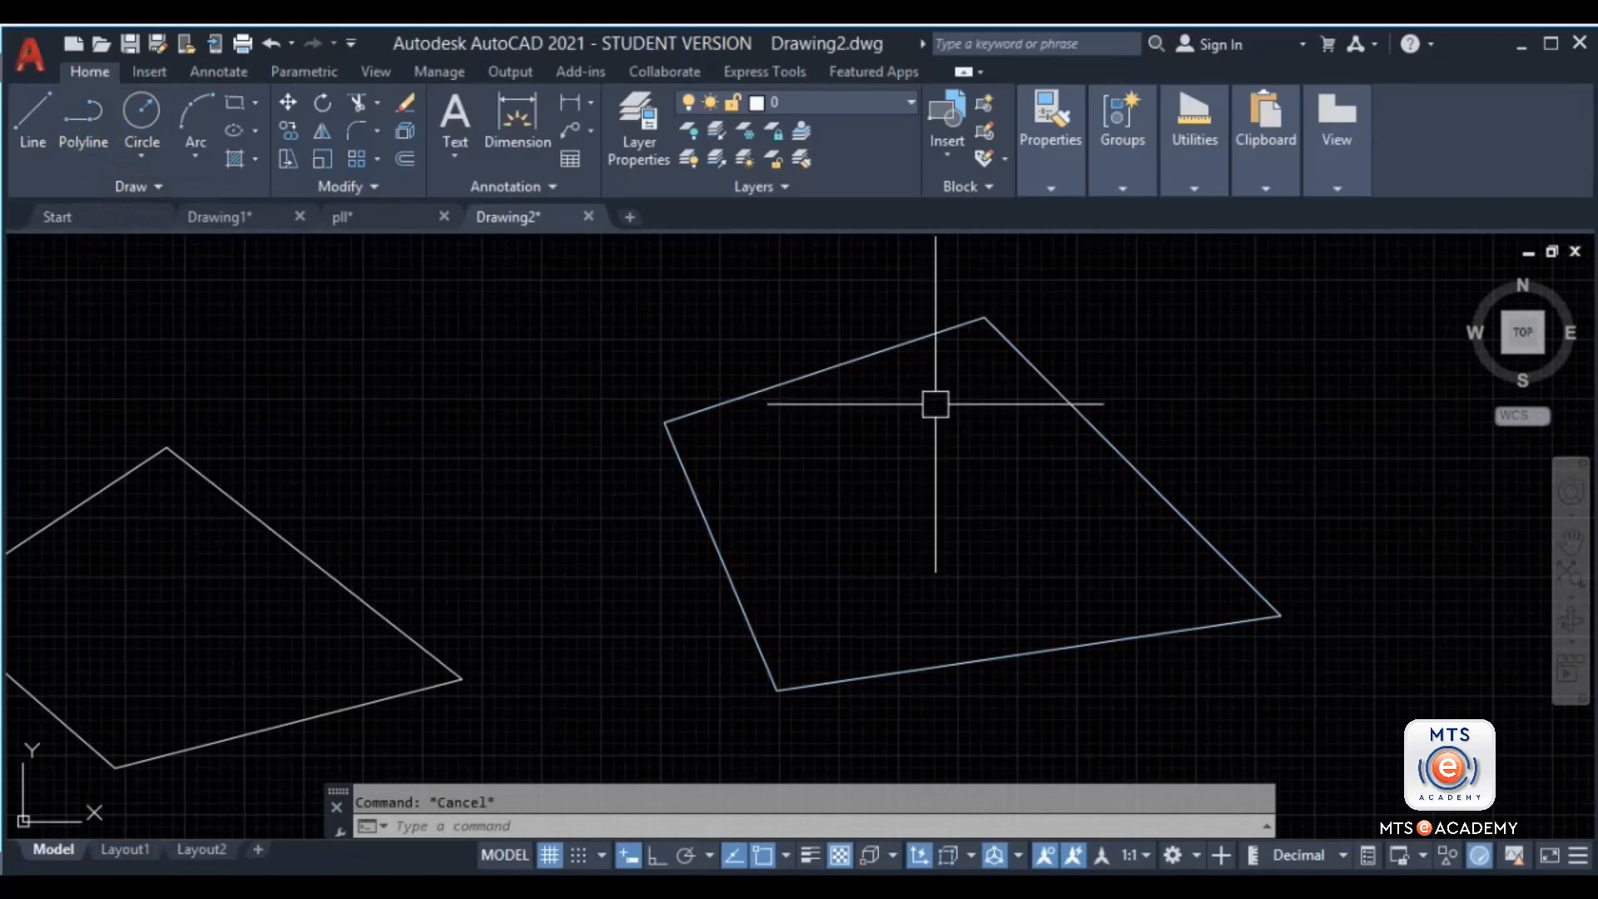
Step: Measure the closed polyline's area and length with the AREA command, accepting its default Object option
type("aa")
key("Return")
key("Return")
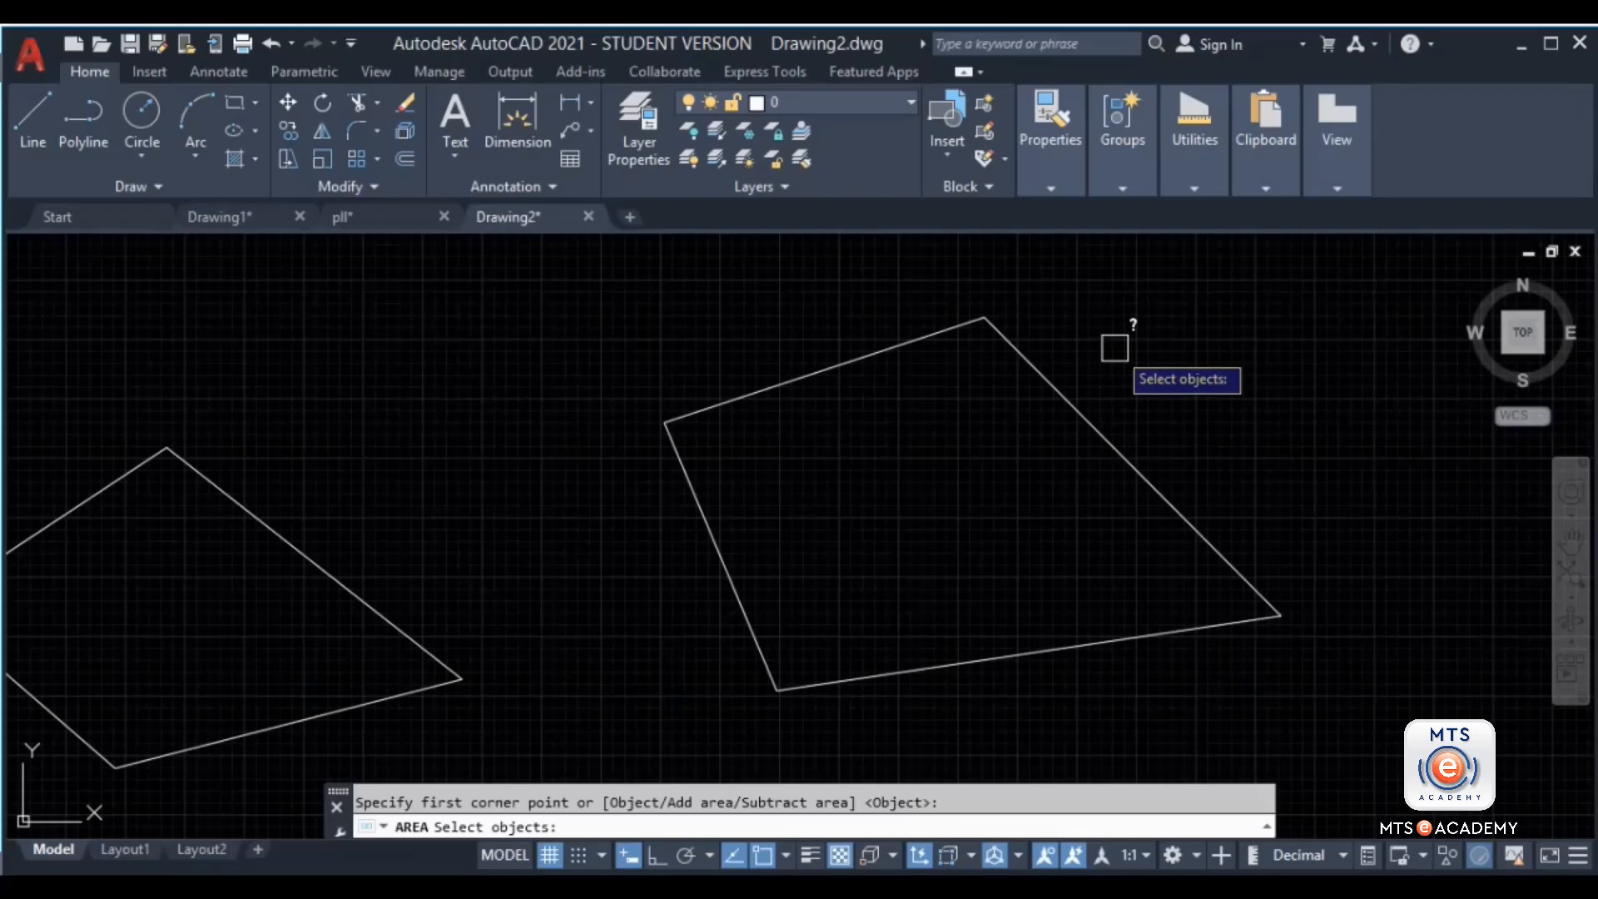
left_click(1080, 406)
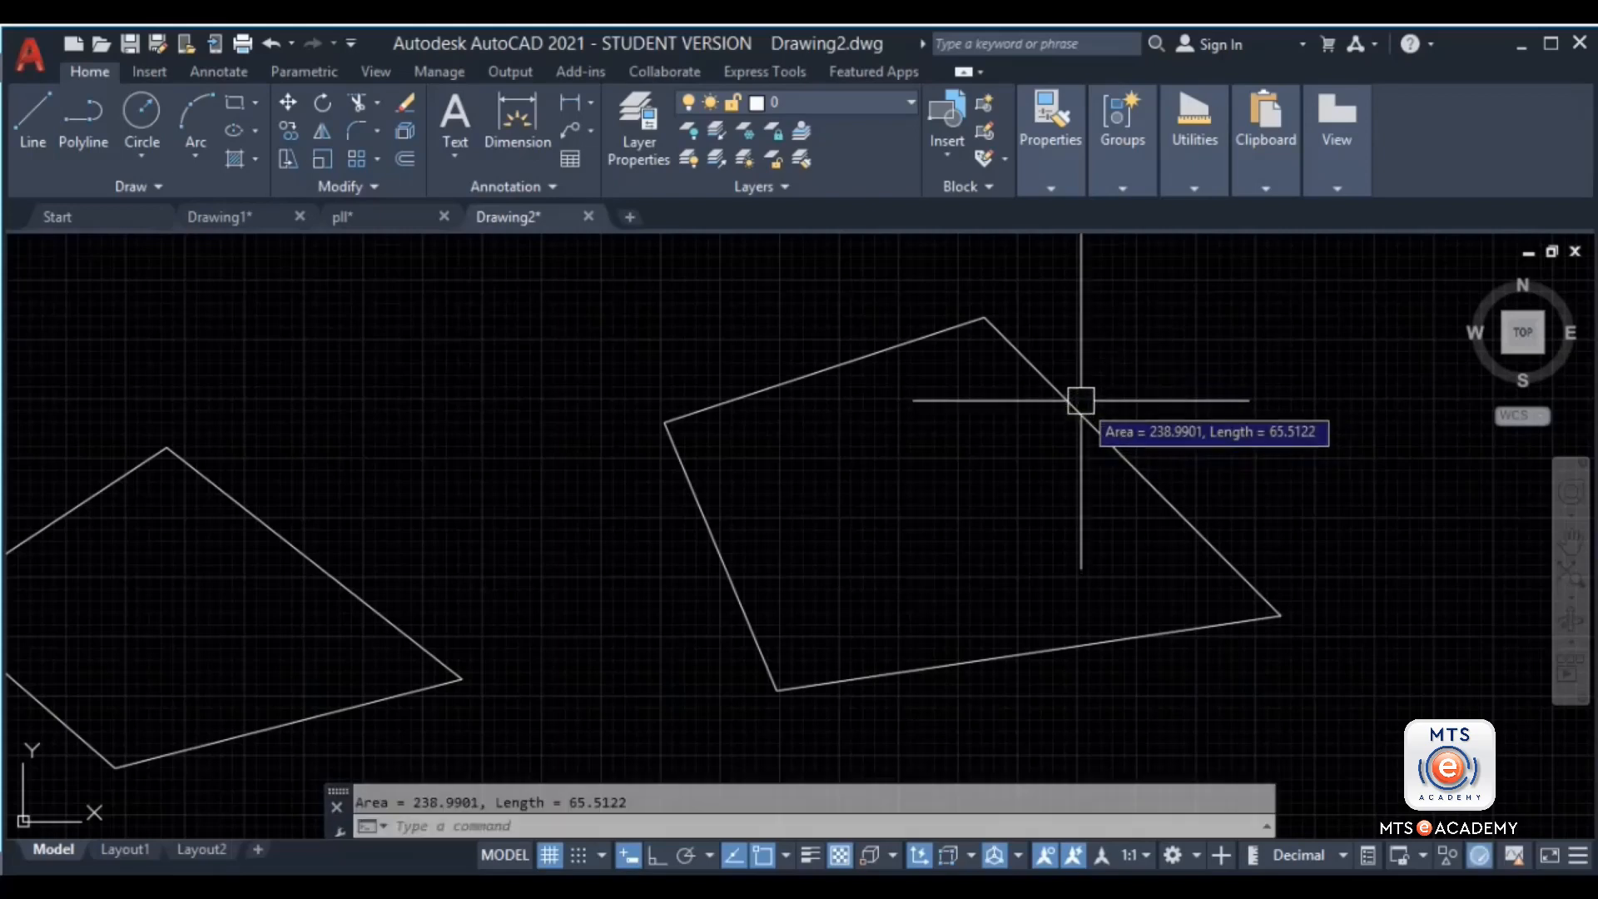
key("Escape")
Step: Repeat the AREA measurement on the same polyline, explicitly choosing the Object option
type("area")
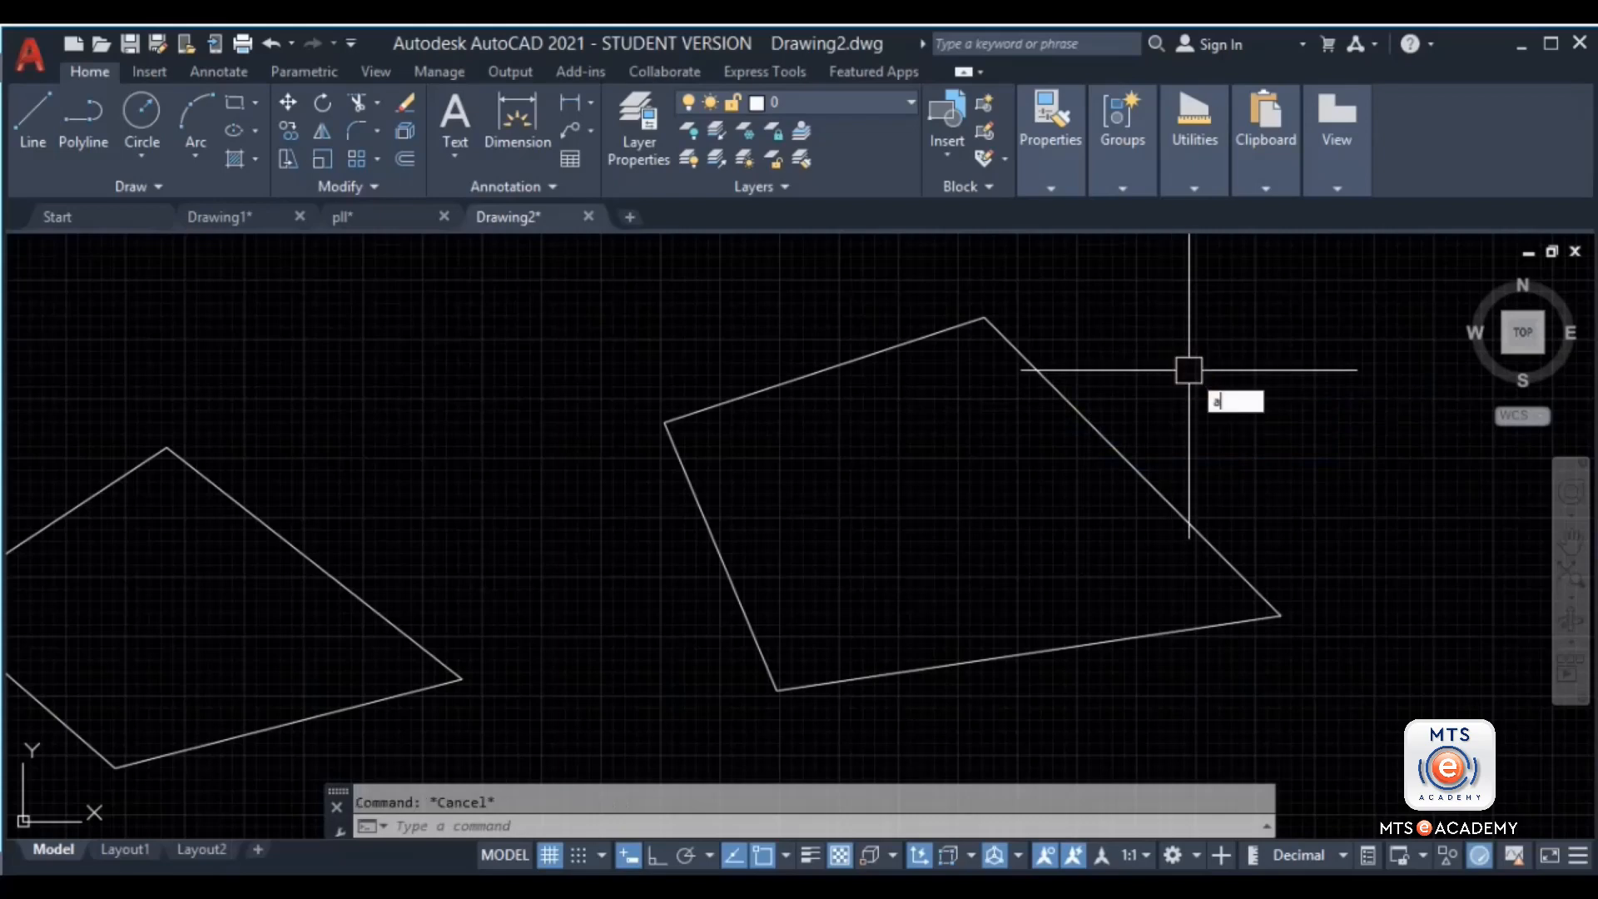
key("Return")
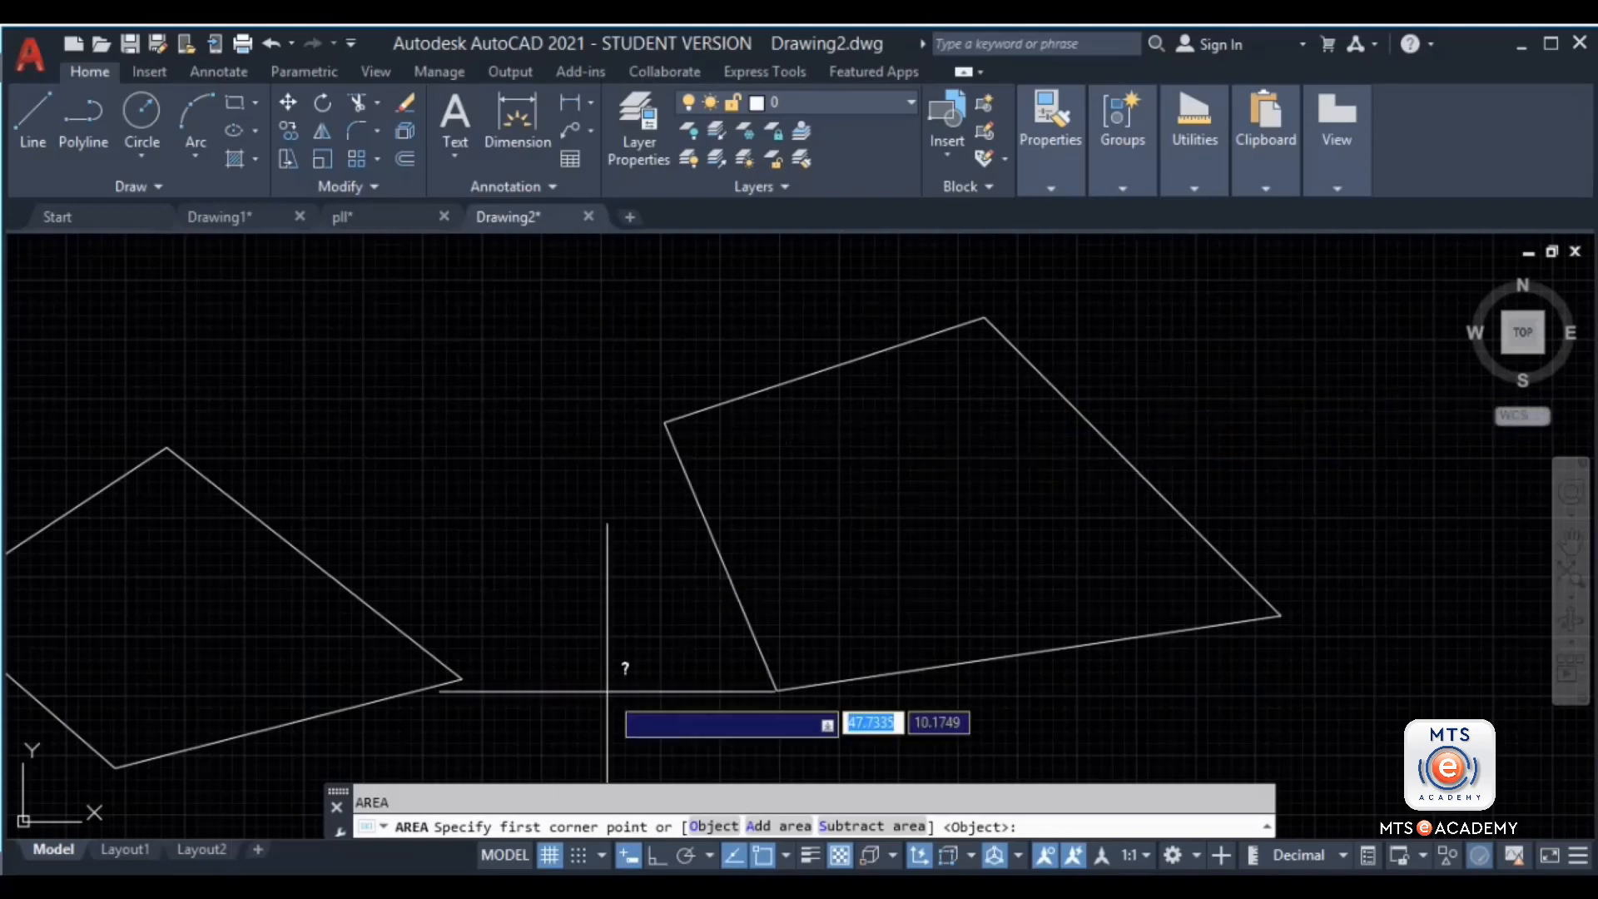
left_click(702, 829)
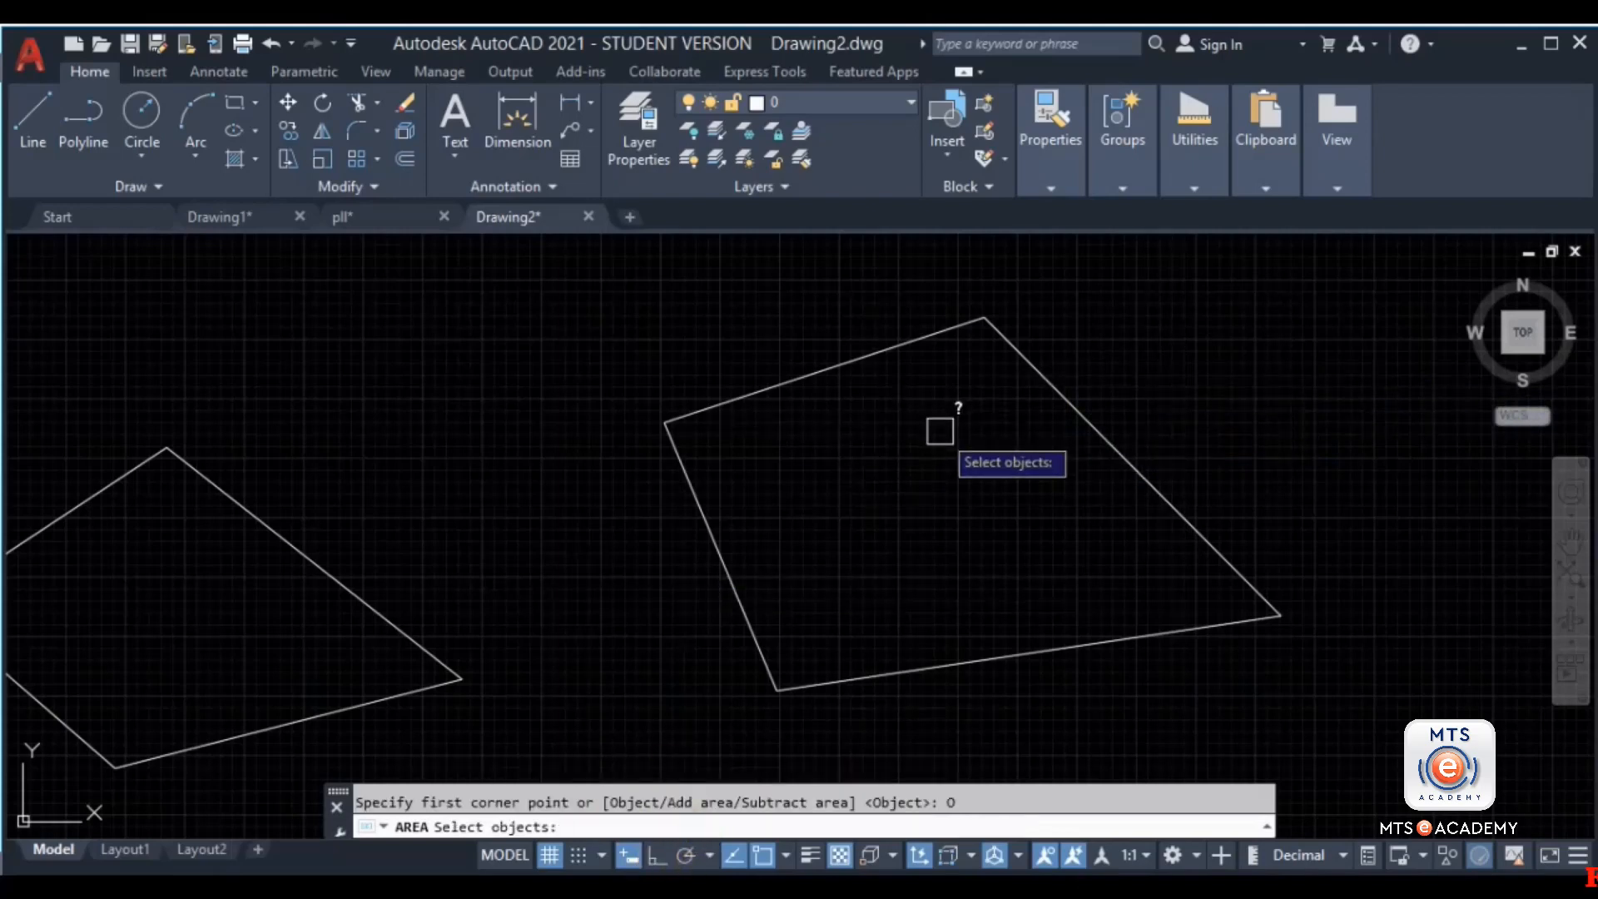
left_click(1016, 349)
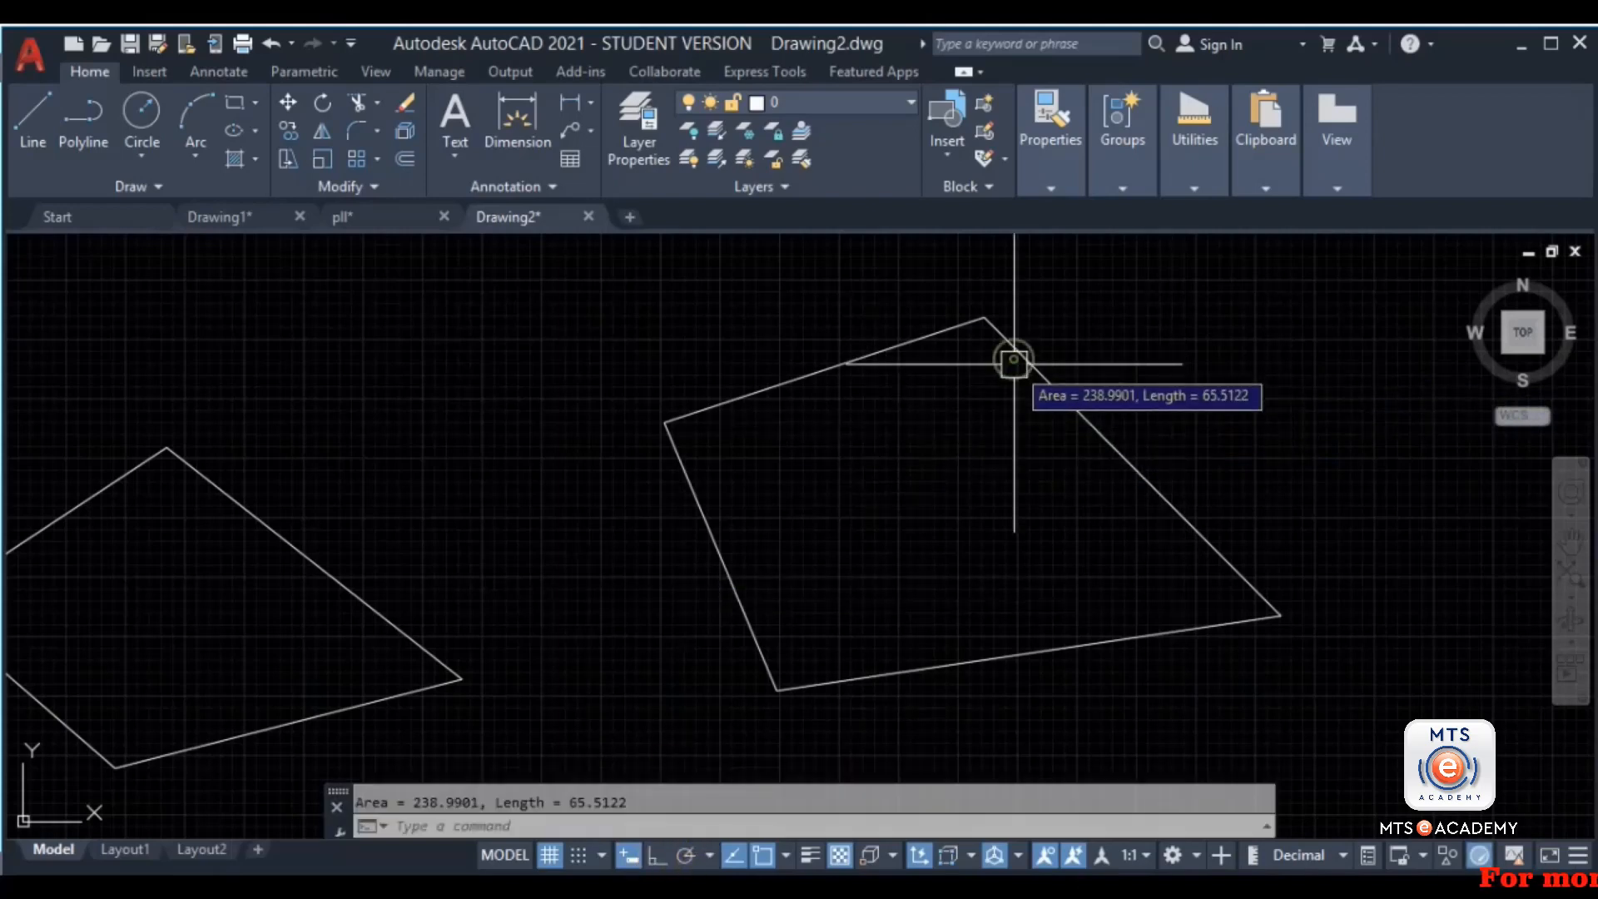
key("Escape")
Step: Measure the area and length of the right-hand polyline once more with the AREA command, accepting the default Object option
middle_click_drag(988, 483, 991, 442)
type("aa")
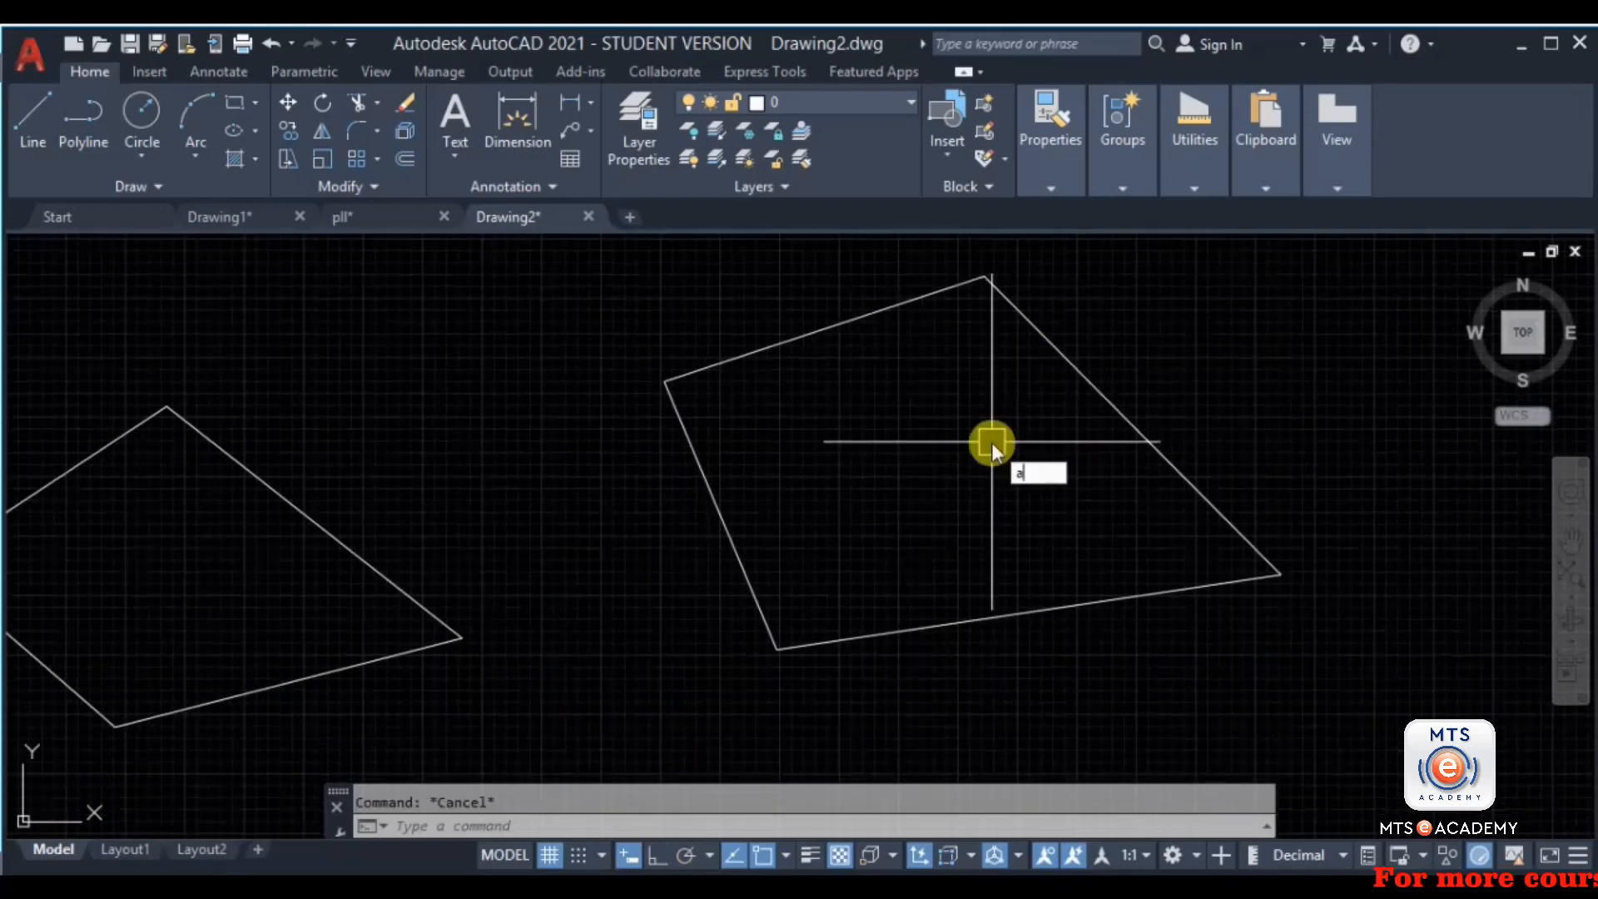
key("Return")
key("Return")
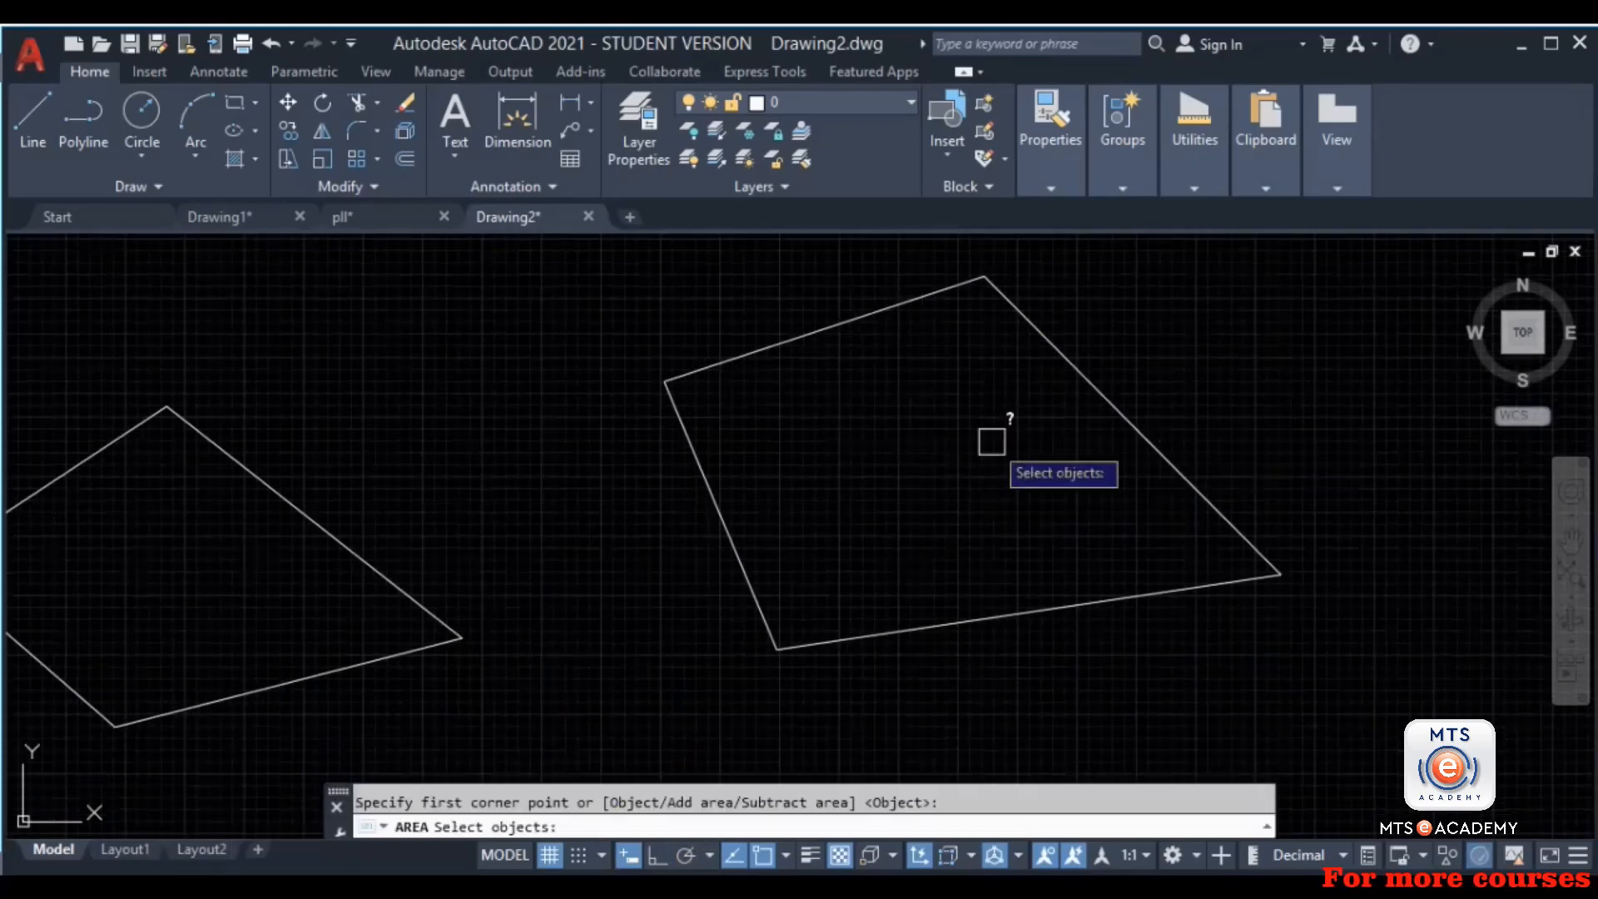
left_click(815, 336)
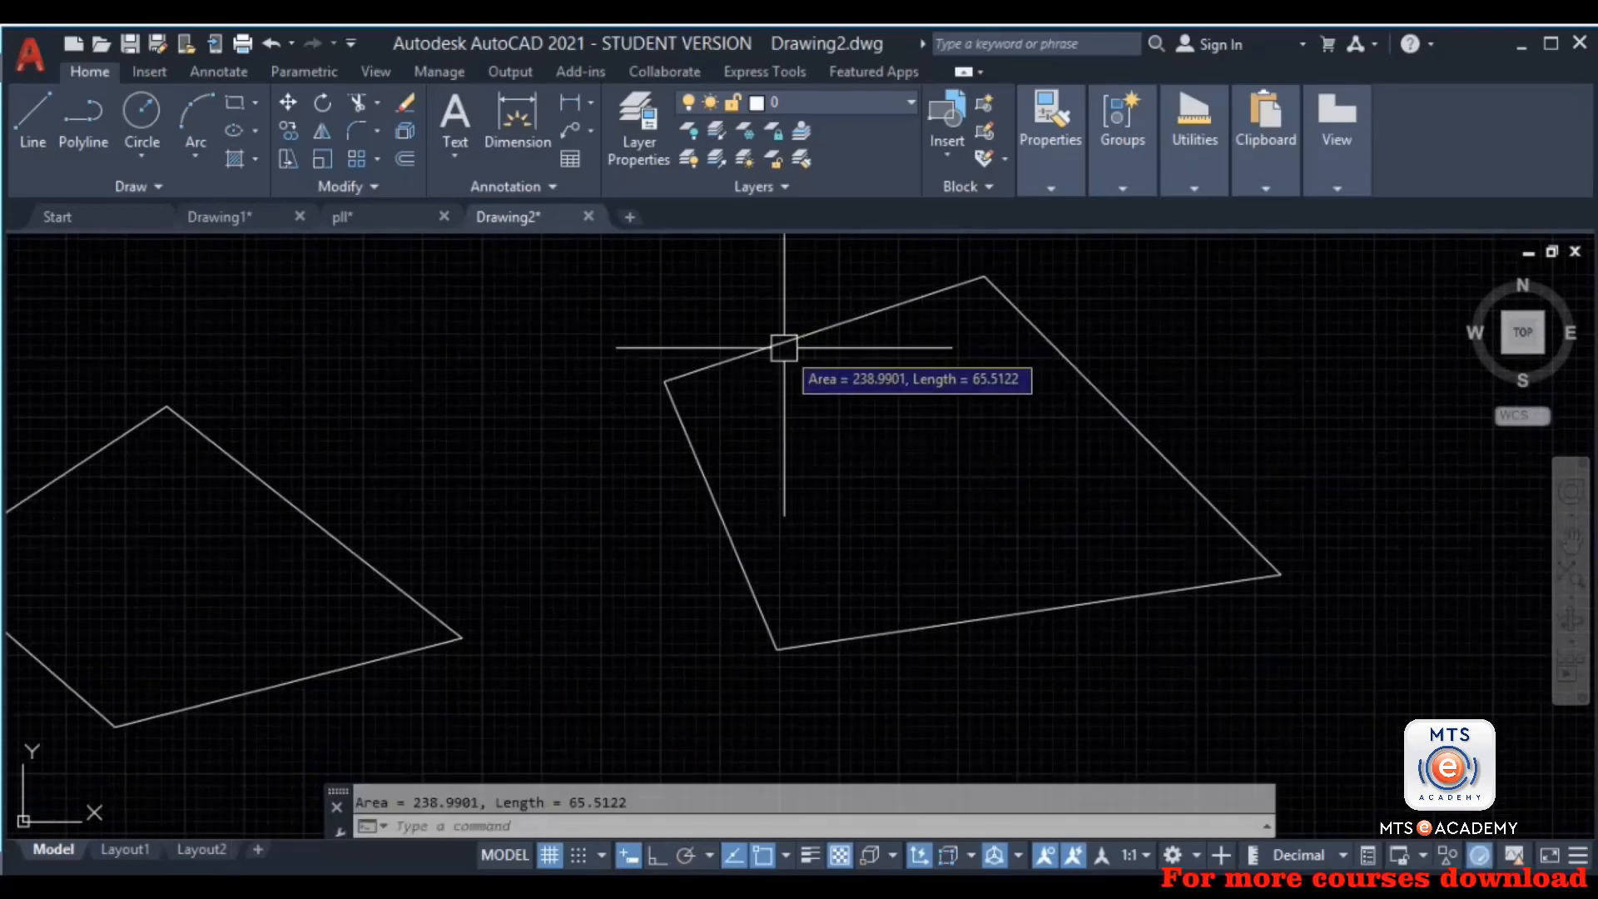
Step: Select the four sides of the left-hand shape to inspect them as separate lines, and clear the selection
middle_click_drag(589, 558, 774, 535)
middle_click_drag(571, 602, 934, 531)
scroll(870, 532, "down", 2)
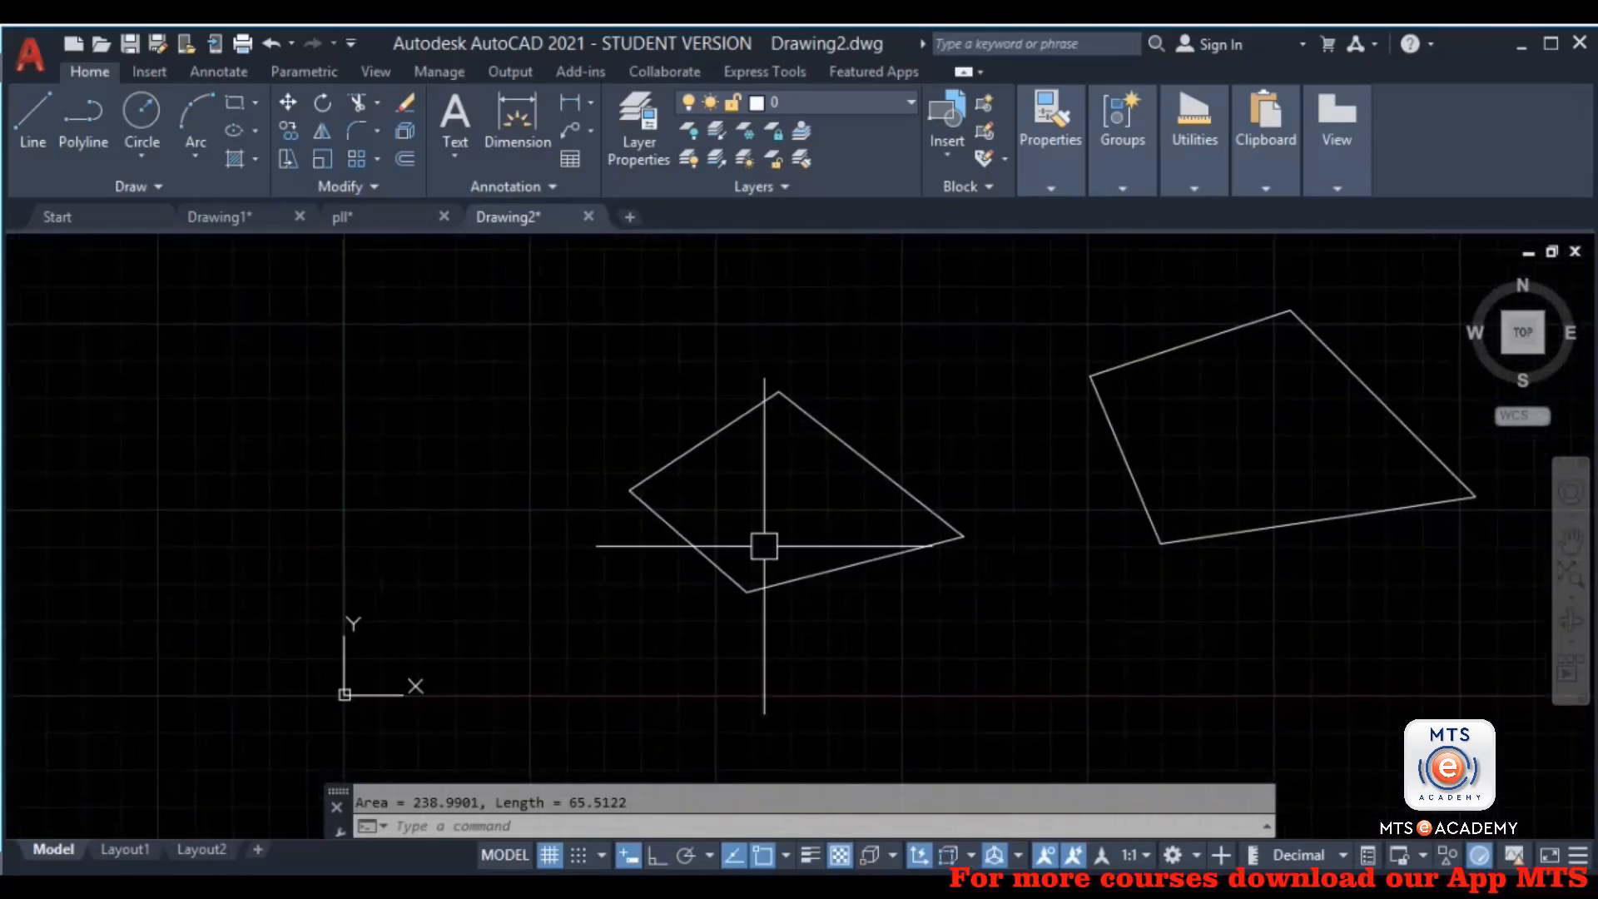
scroll(764, 547, "up", 2)
left_click(713, 398)
left_click(521, 367)
left_click(936, 536)
left_click(820, 668)
left_click(714, 552)
left_click(535, 677)
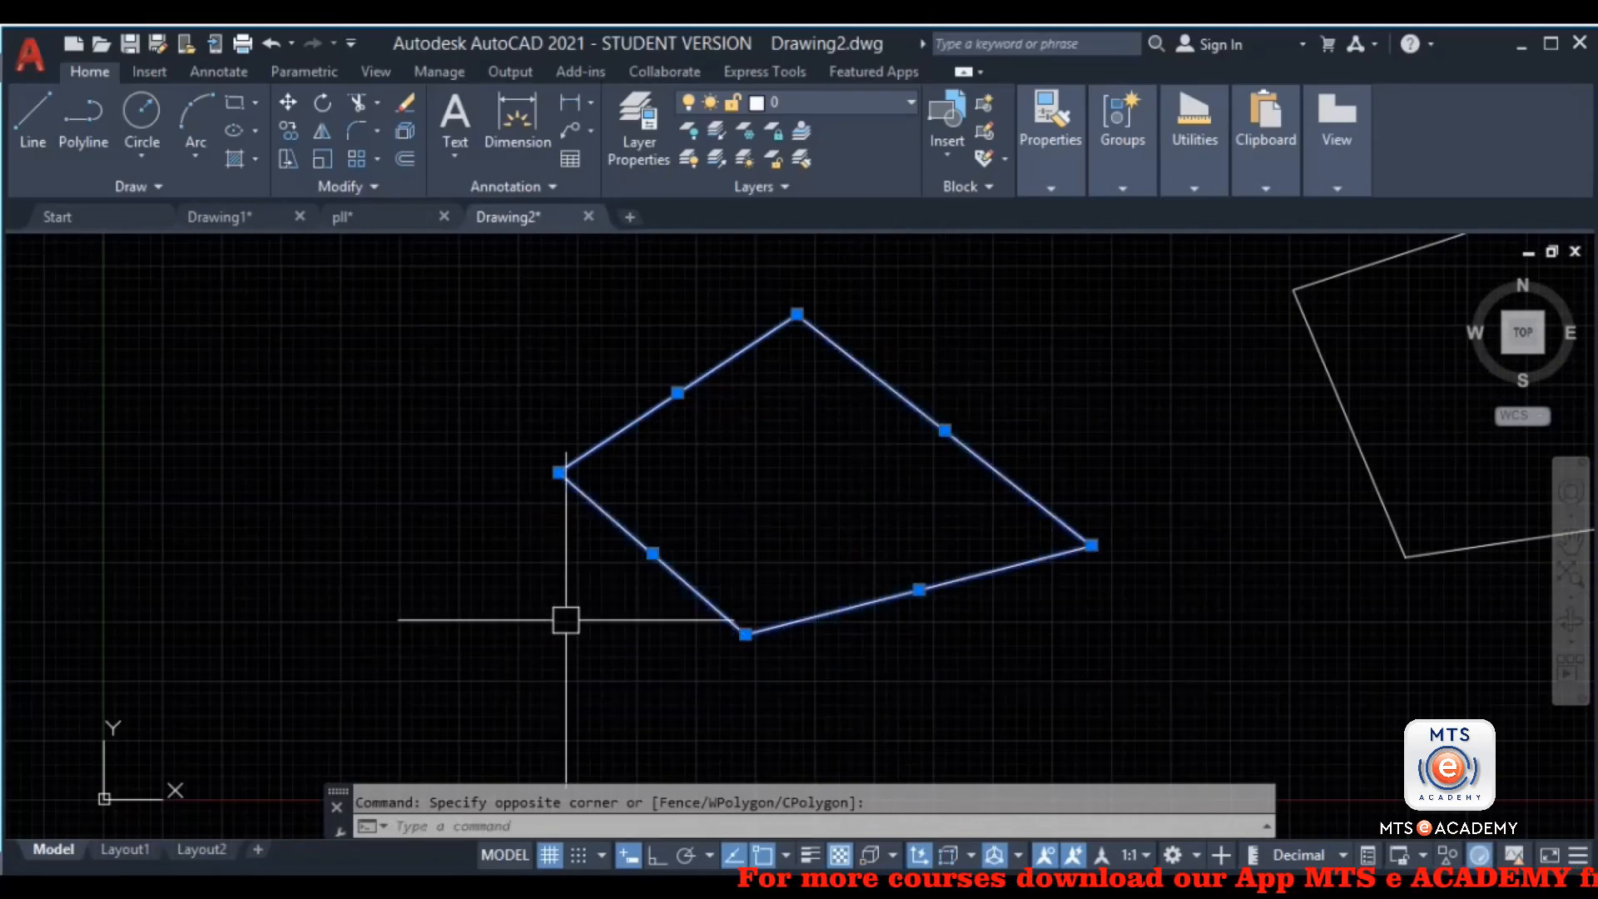
key("Escape")
Step: Join the four lines of the left-hand shape into one polyline, select it to check it, and clear the selection
left_click(1070, 342)
left_click(503, 660)
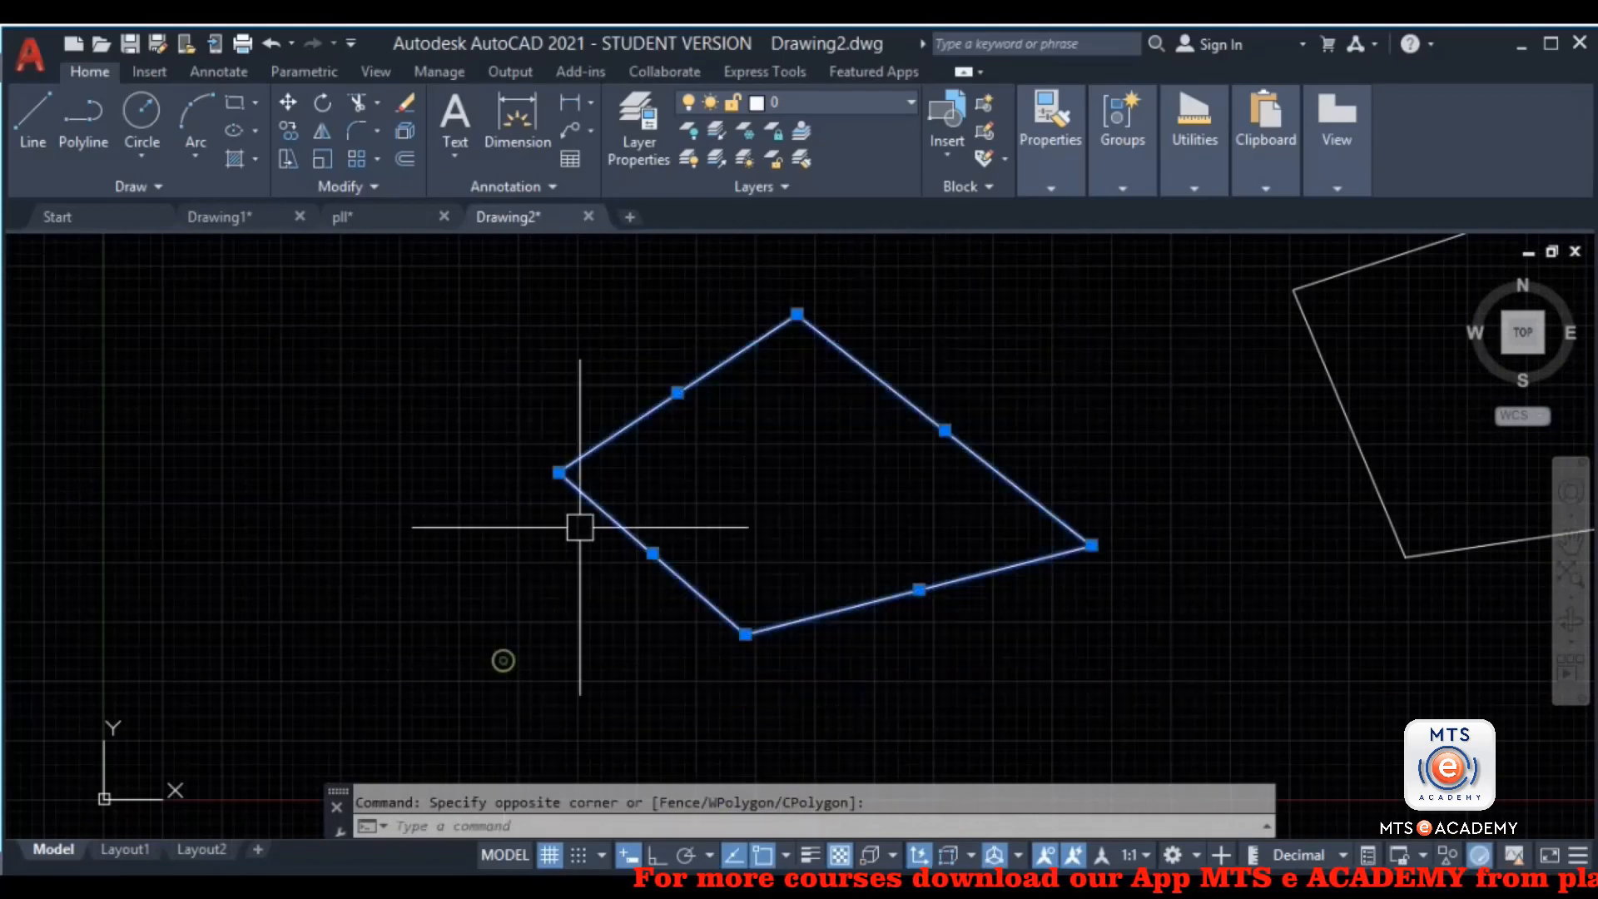
right_click(648, 497)
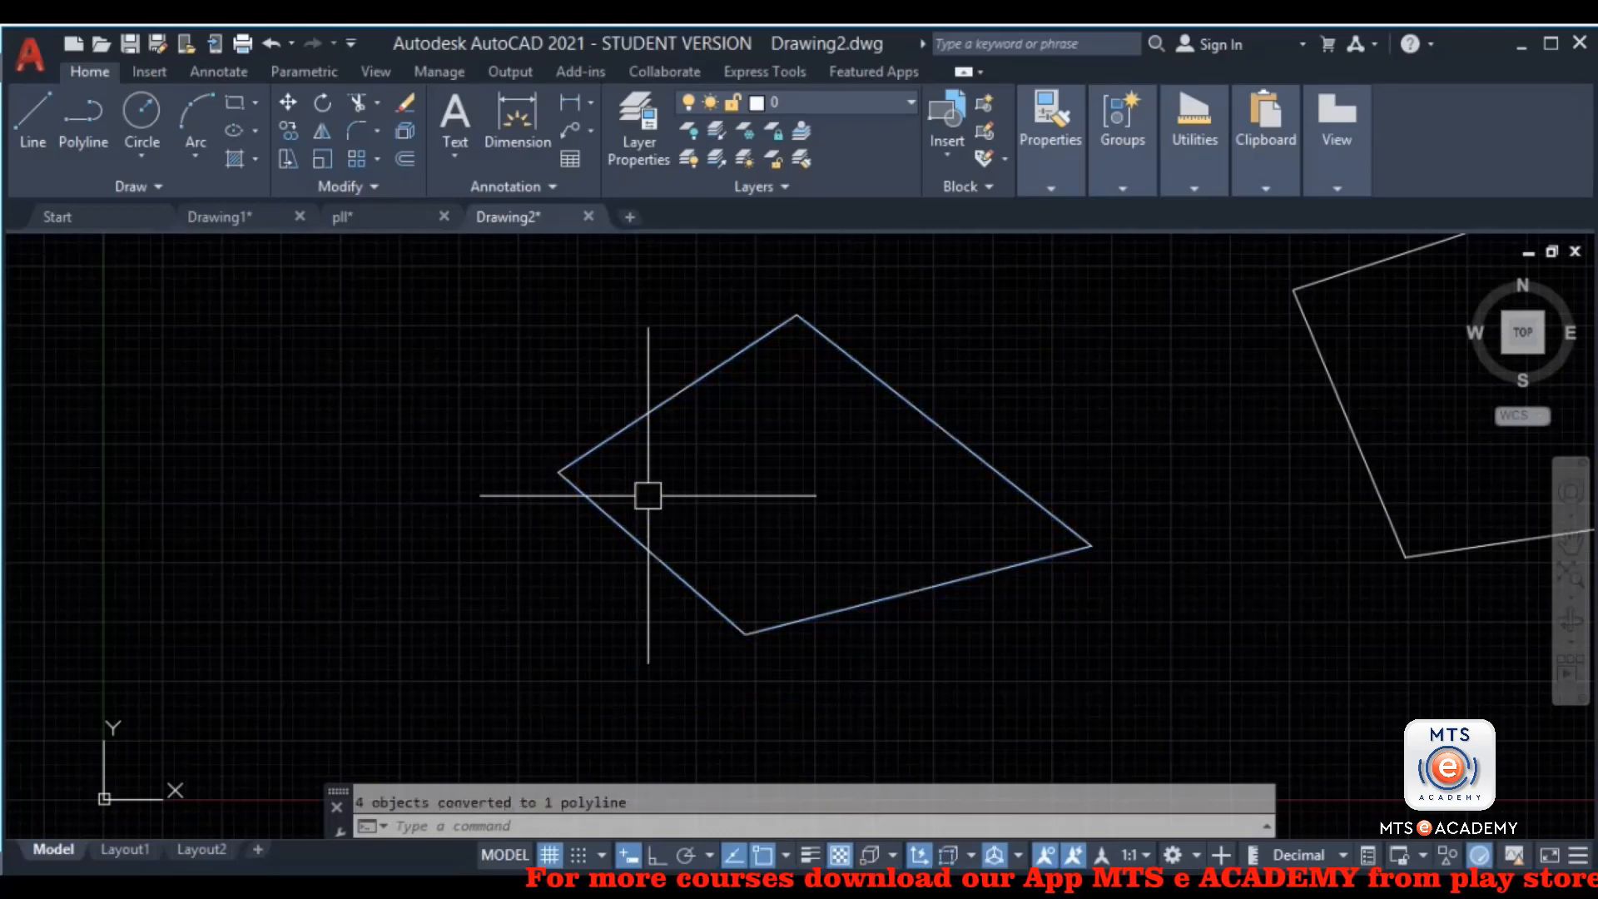
left_click(670, 404)
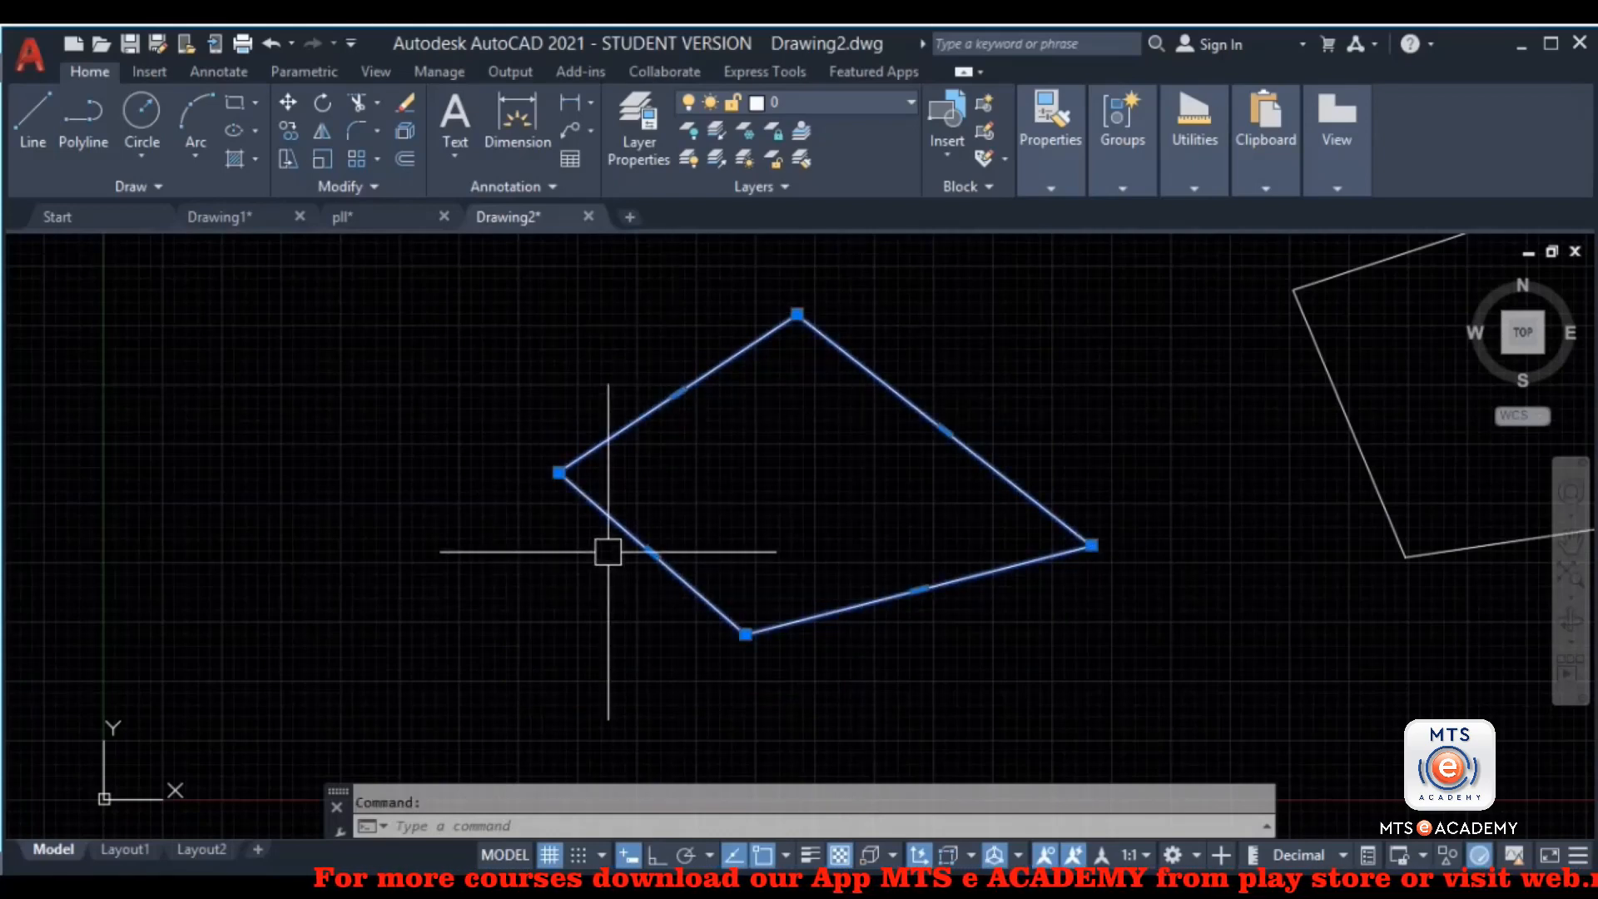
middle_click_drag(613, 535, 738, 573)
key("Escape")
Step: Draw a closed, irregular four-sided practice shape with the Line command, to the left of the joined polyline
type("l")
key("Return")
left_click(220, 525)
left_click(404, 343)
left_click(520, 567)
left_click(356, 617)
left_click(221, 524)
key("Escape")
Step: Join the four lines of the practice shape into one polyline with the J command
left_click(576, 383)
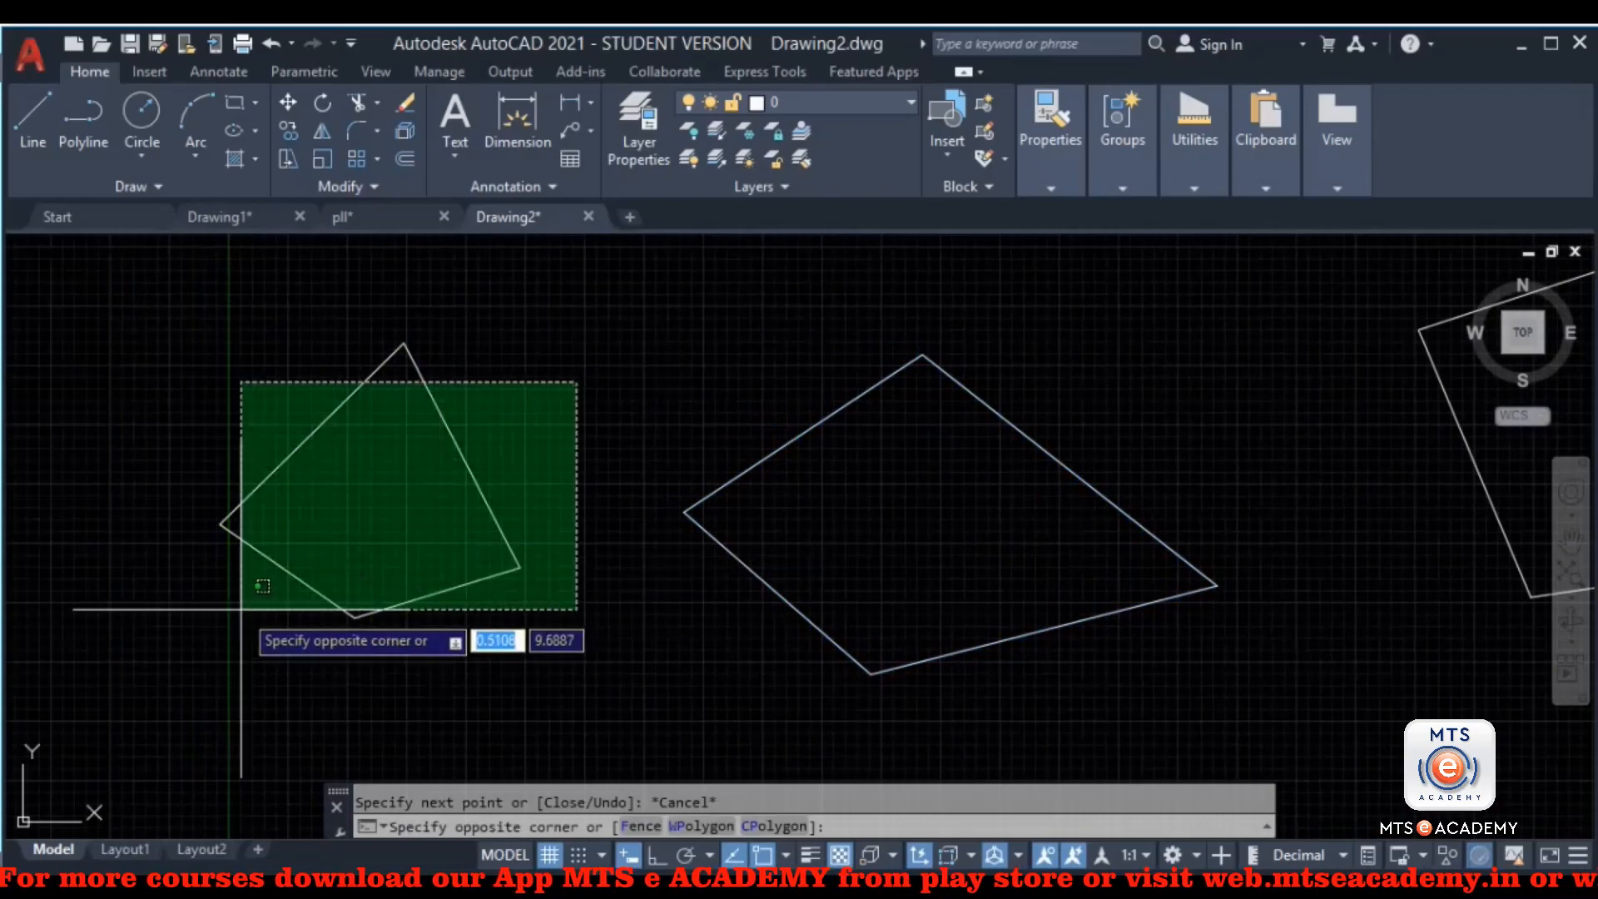
left_click(240, 609)
type("j")
key("Return")
Step: Delete the joined practice shape
left_click(585, 366)
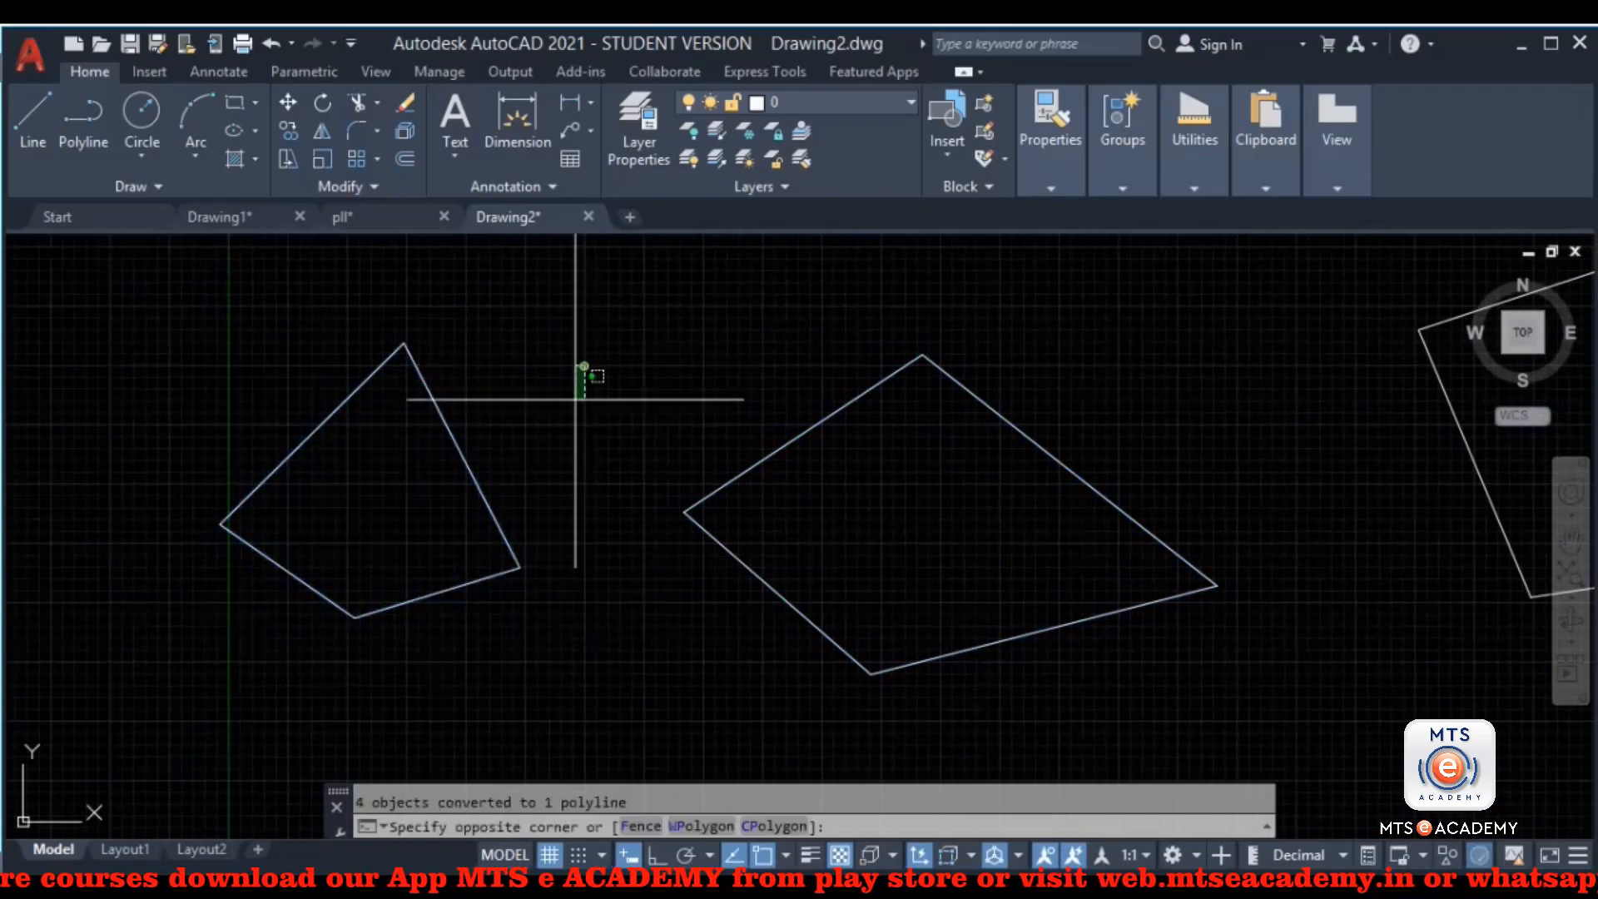
left_click(400, 530)
key("Delete")
Step: Measure the area and perimeter of the remaining joined polyline with the AREA command, using the Object option
left_click(1116, 366)
left_click(838, 541)
middle_click_drag(974, 544, 718, 498)
key("Escape")
type("AA")
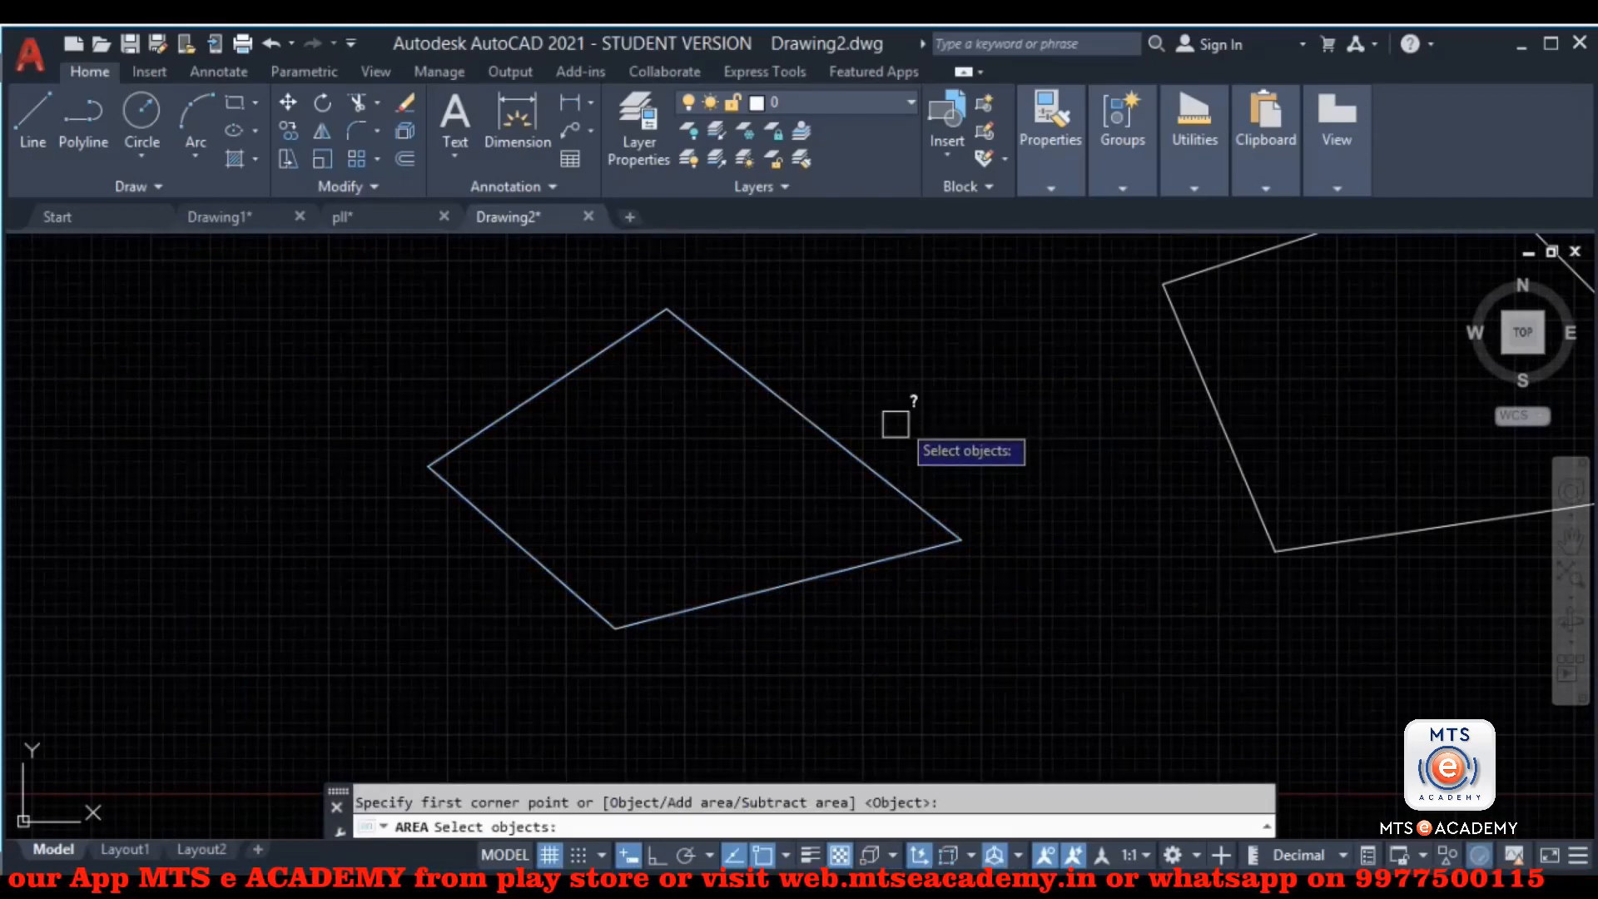
left_click(839, 438)
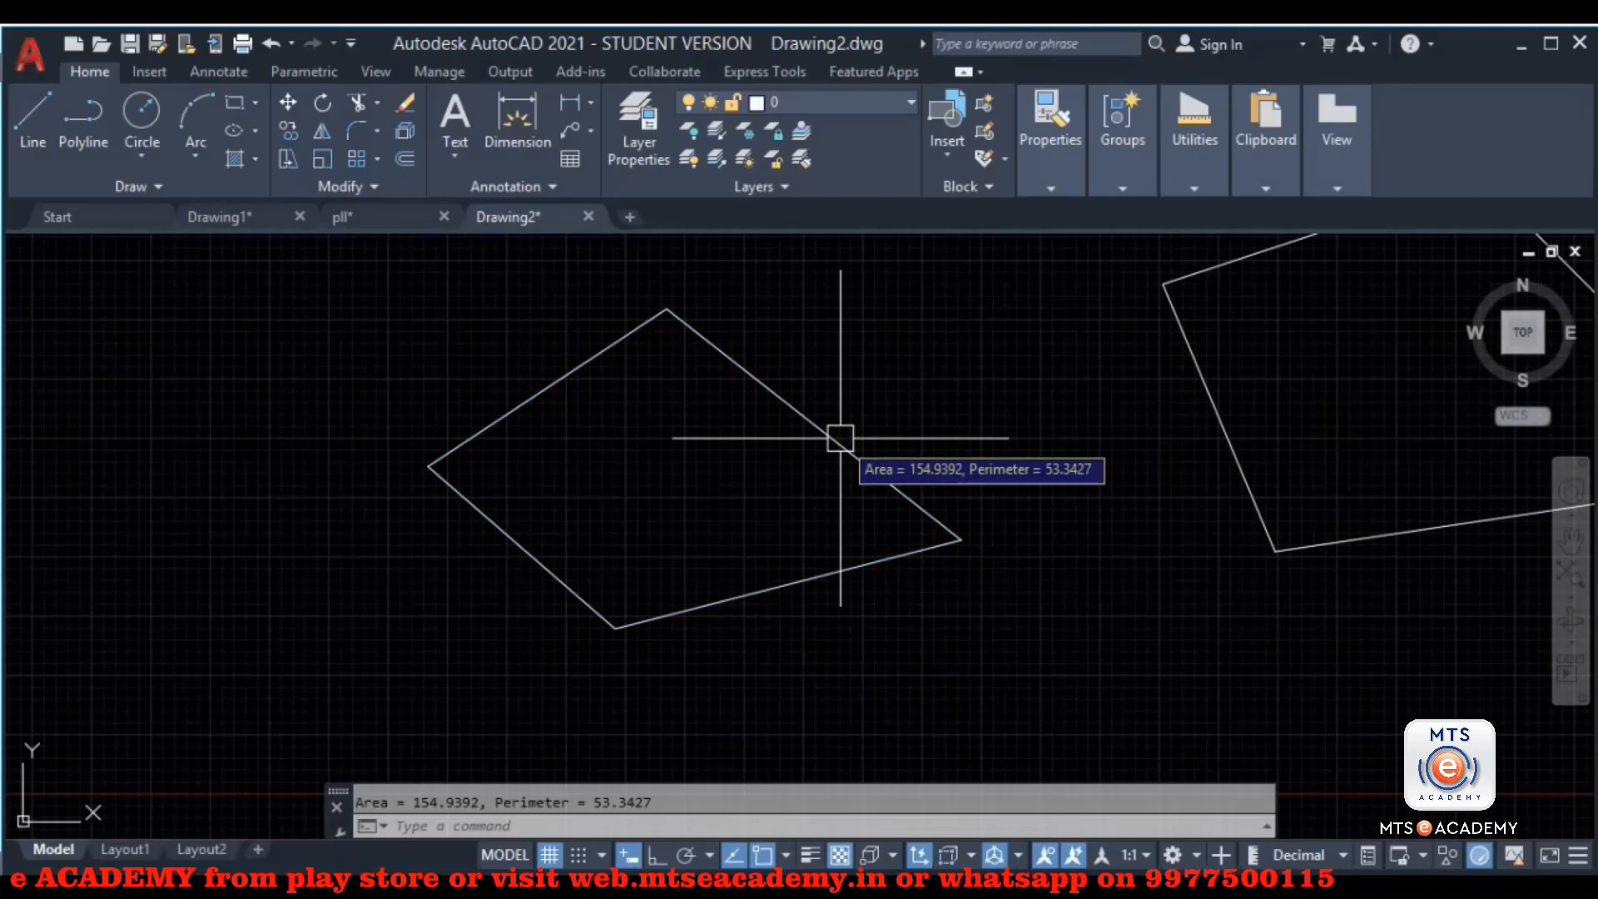
Step: Set the drawing's length units to the Architectural type with the UN command
key("Escape")
type("un")
key("Return")
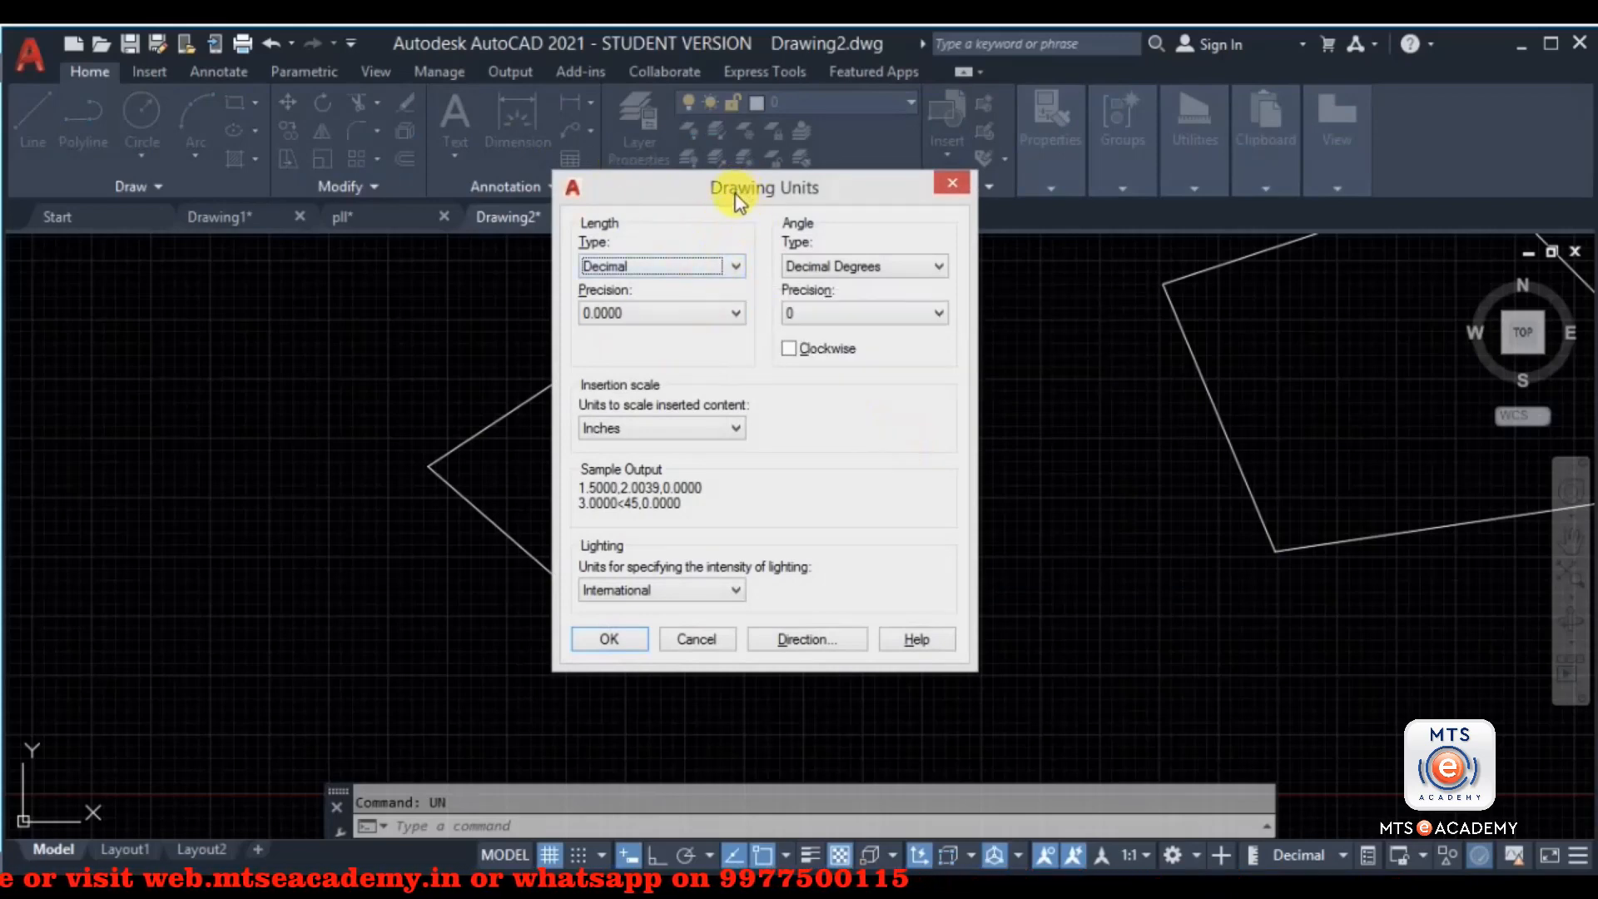
left_click(721, 261)
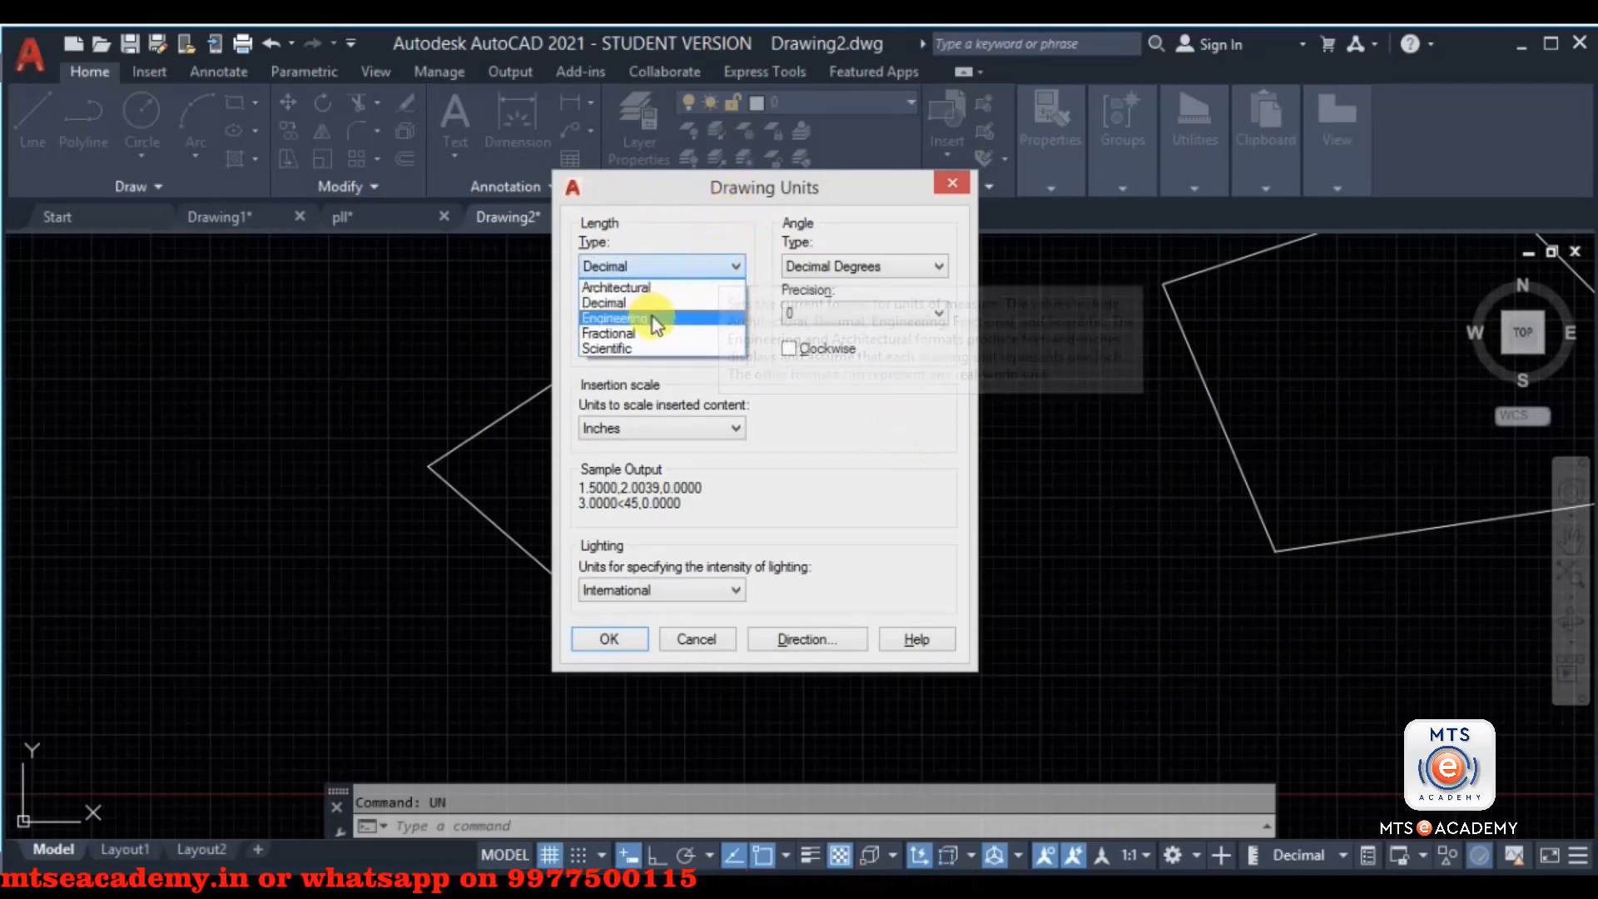
left_click(651, 286)
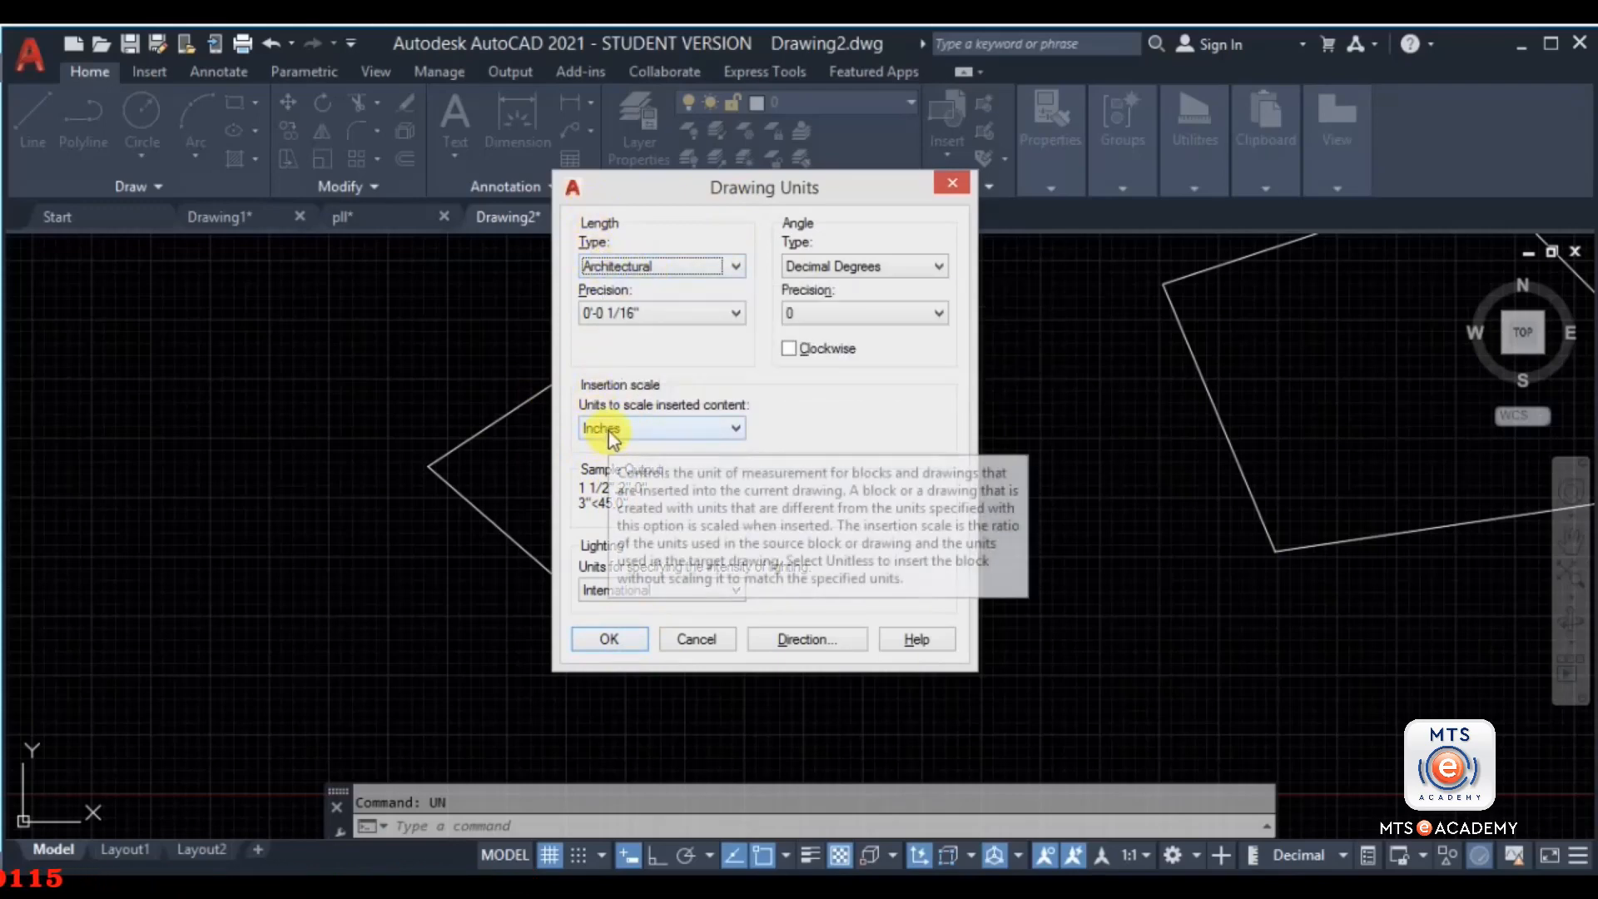
left_click(610, 639)
Step: Measure the joined polyline's area and perimeter in architectural units with the AREA command and its default Object option
type("aa")
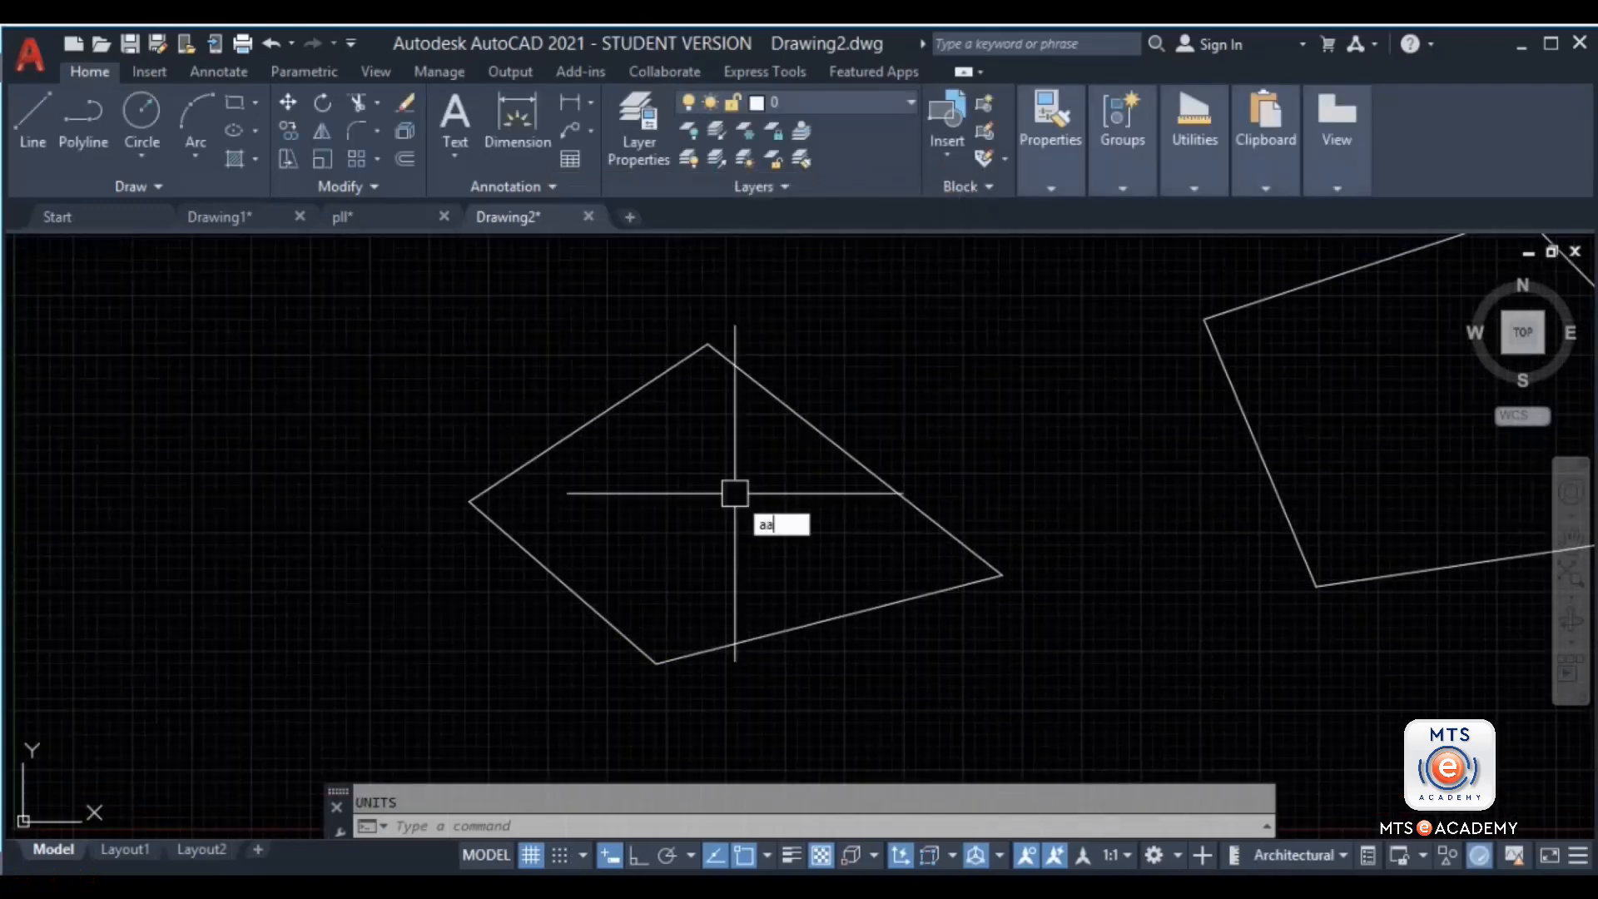
key("Return")
key("Return")
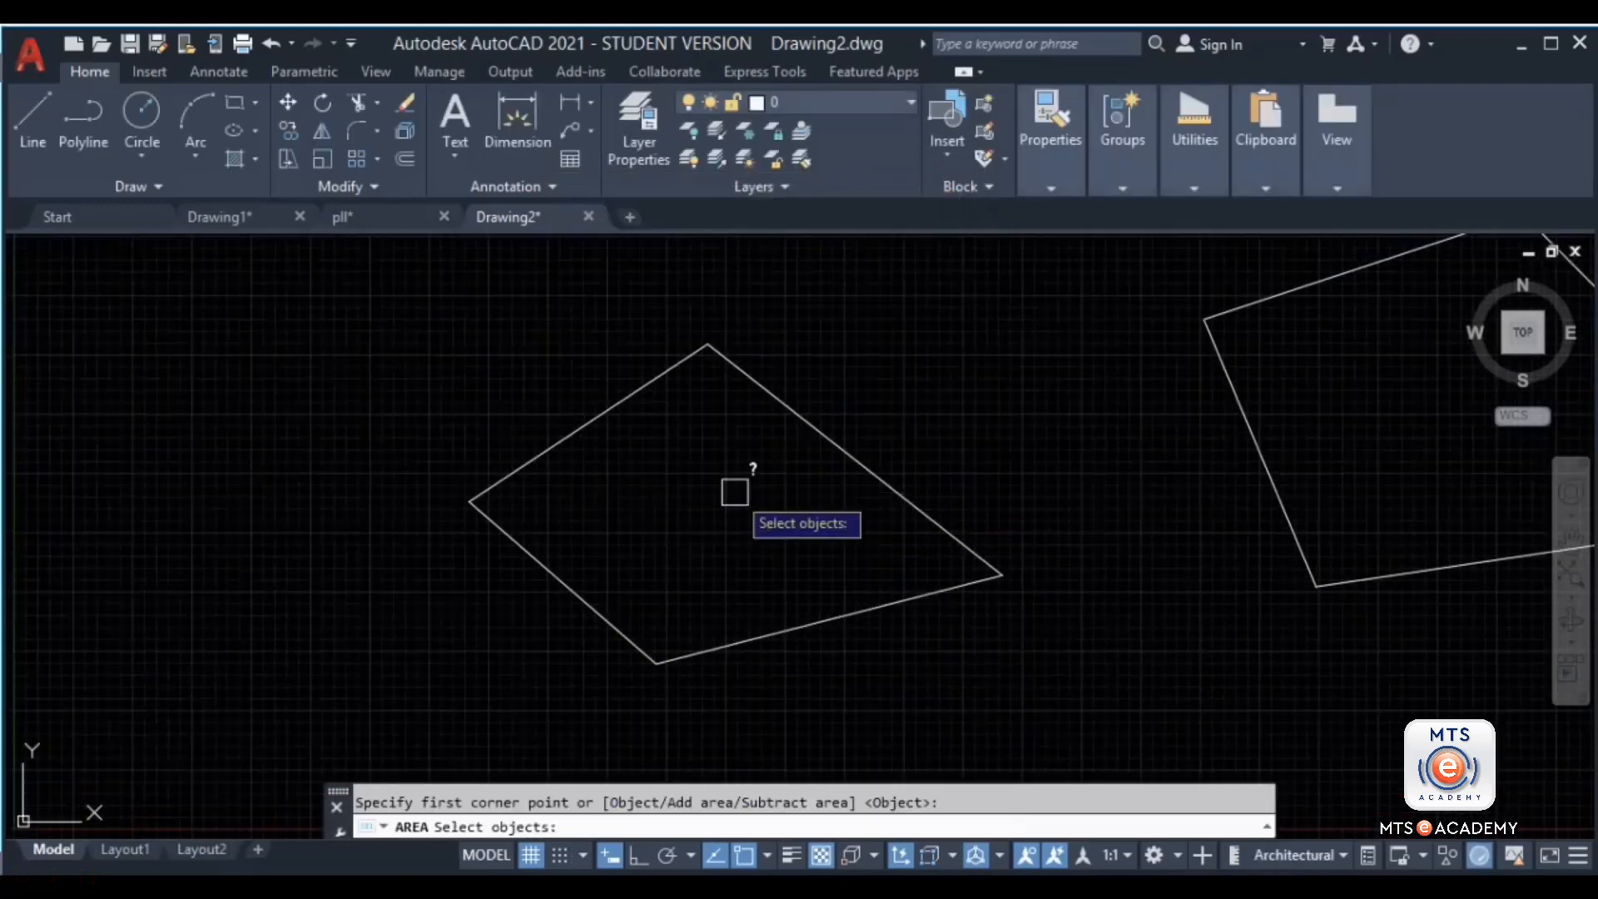
left_click(774, 401)
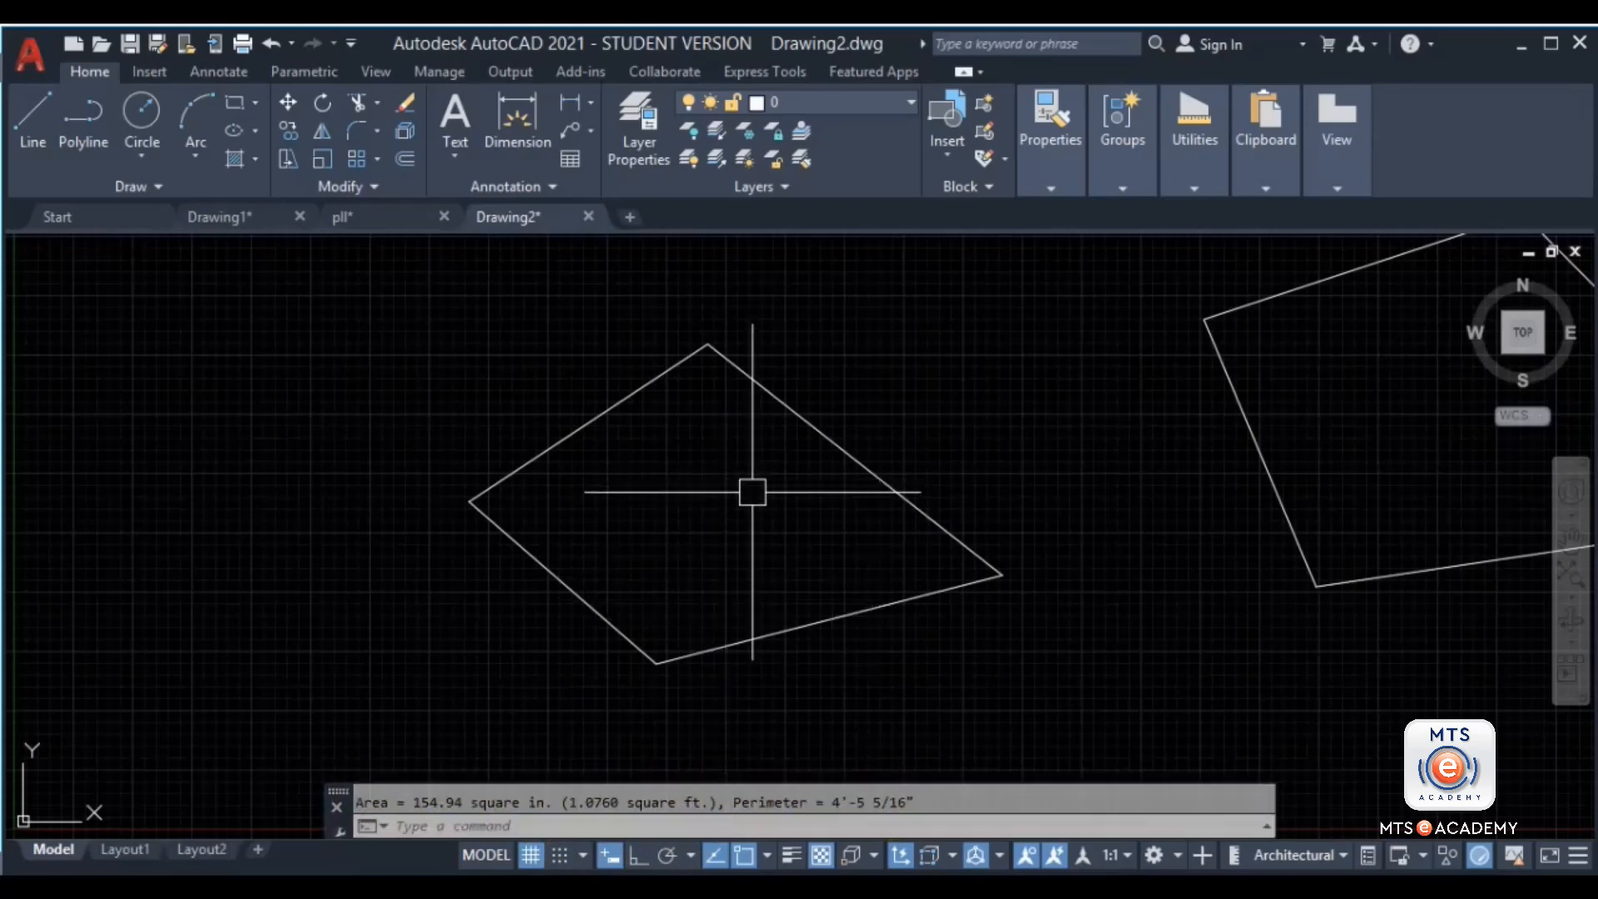
middle_click_drag(753, 492, 753, 467)
key("Escape")
Step: Try Decimal length units with a Millimeters insertion scale in the drawing units settings, and cancel the changes
type("un")
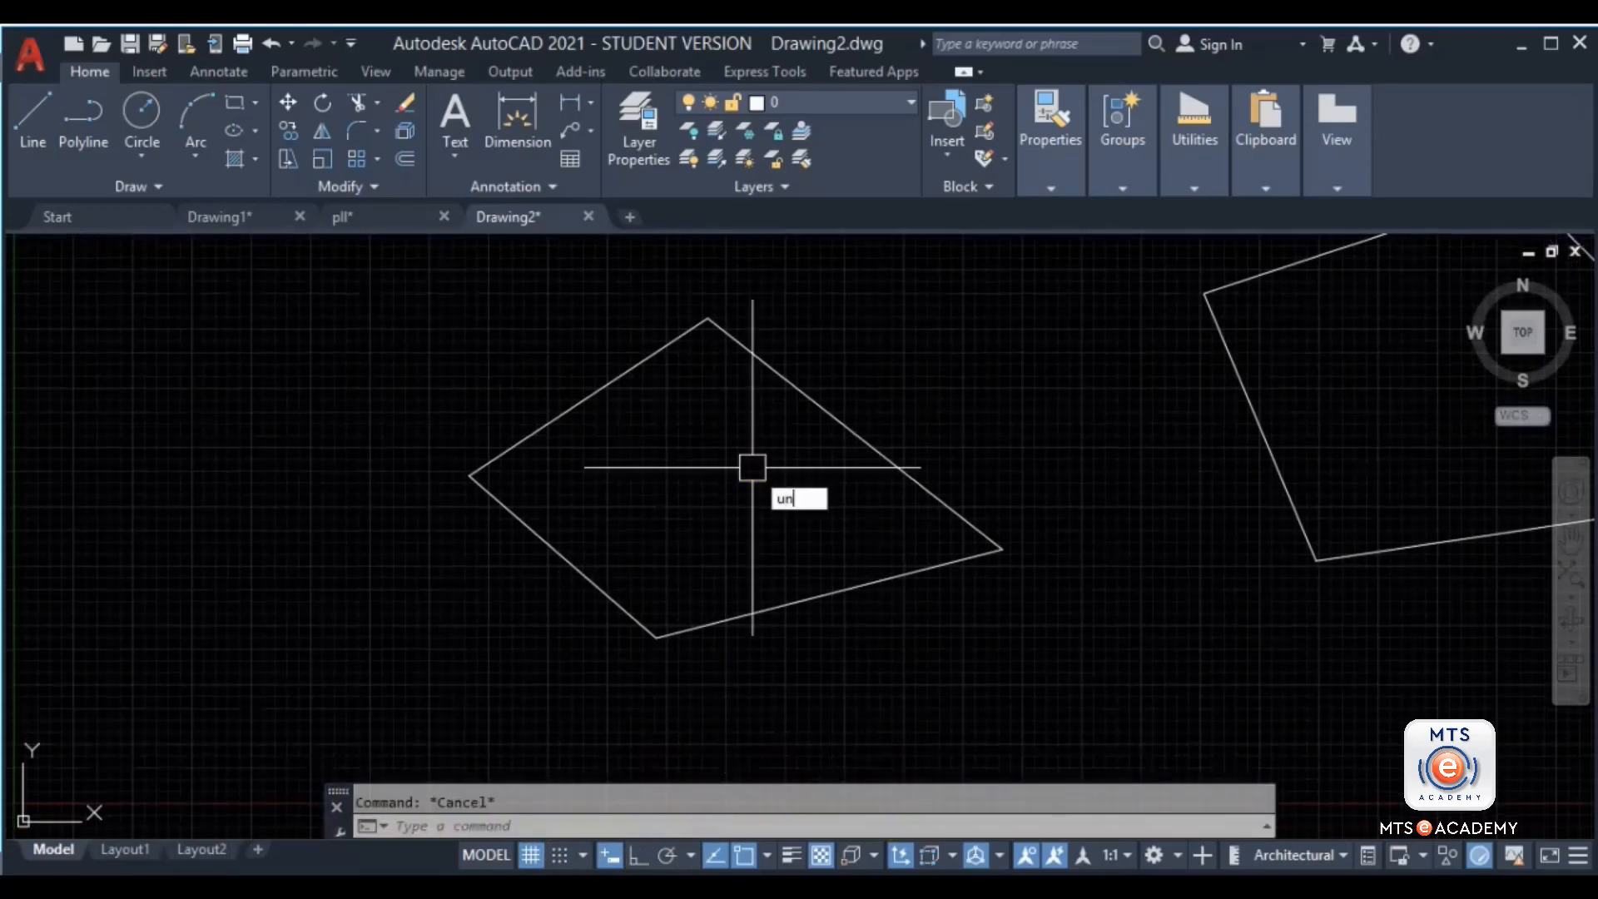
key("Return")
left_click(659, 270)
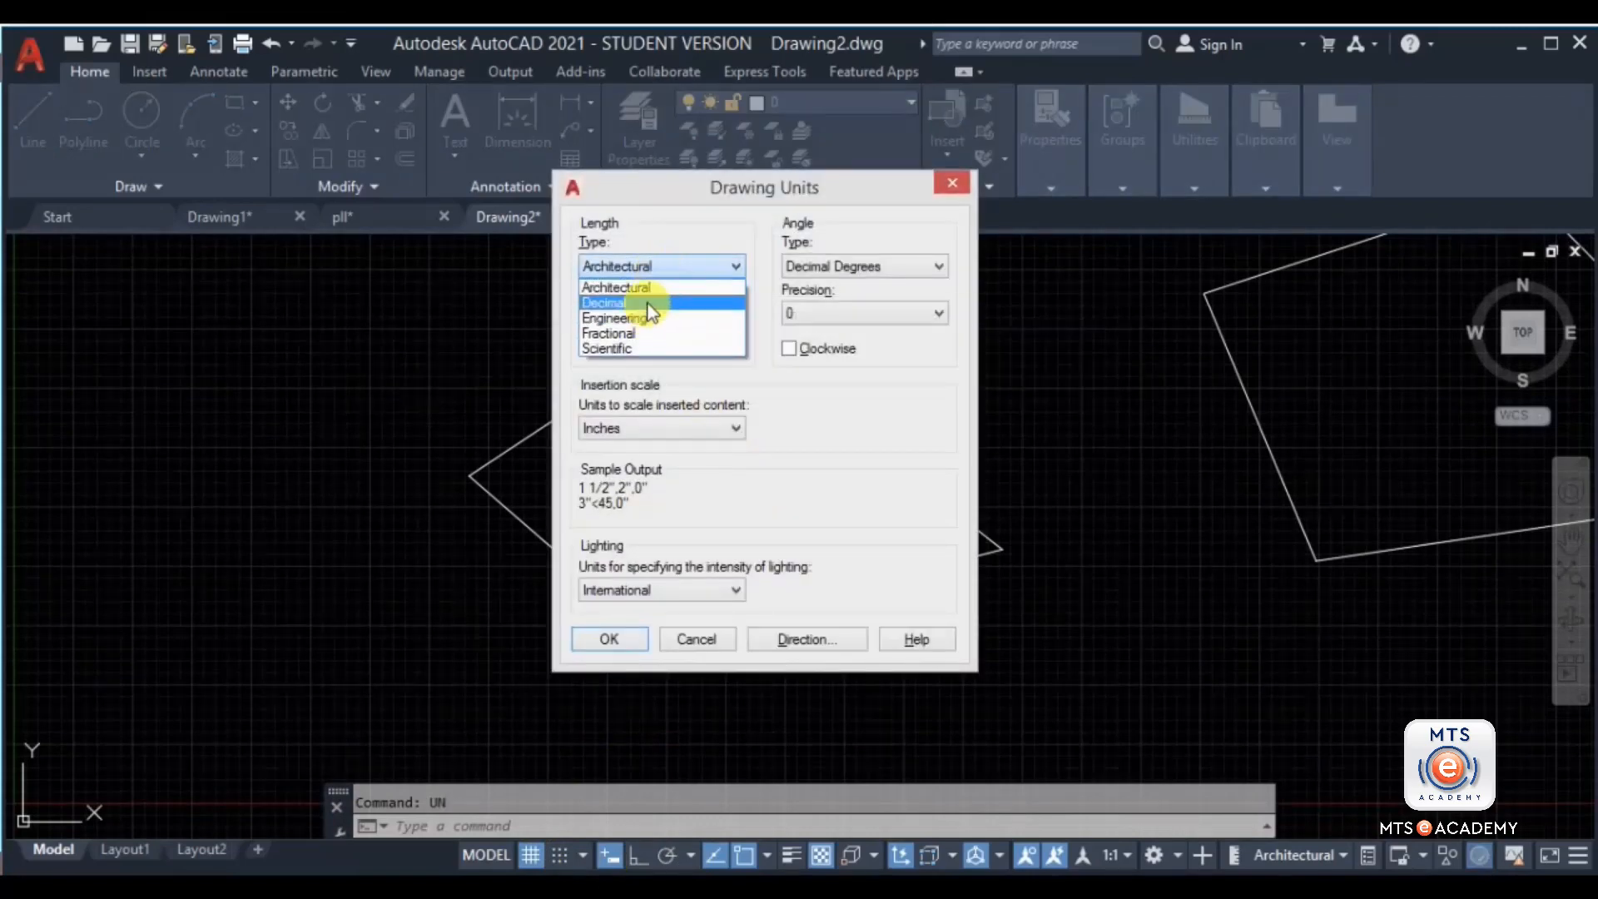
left_click(651, 304)
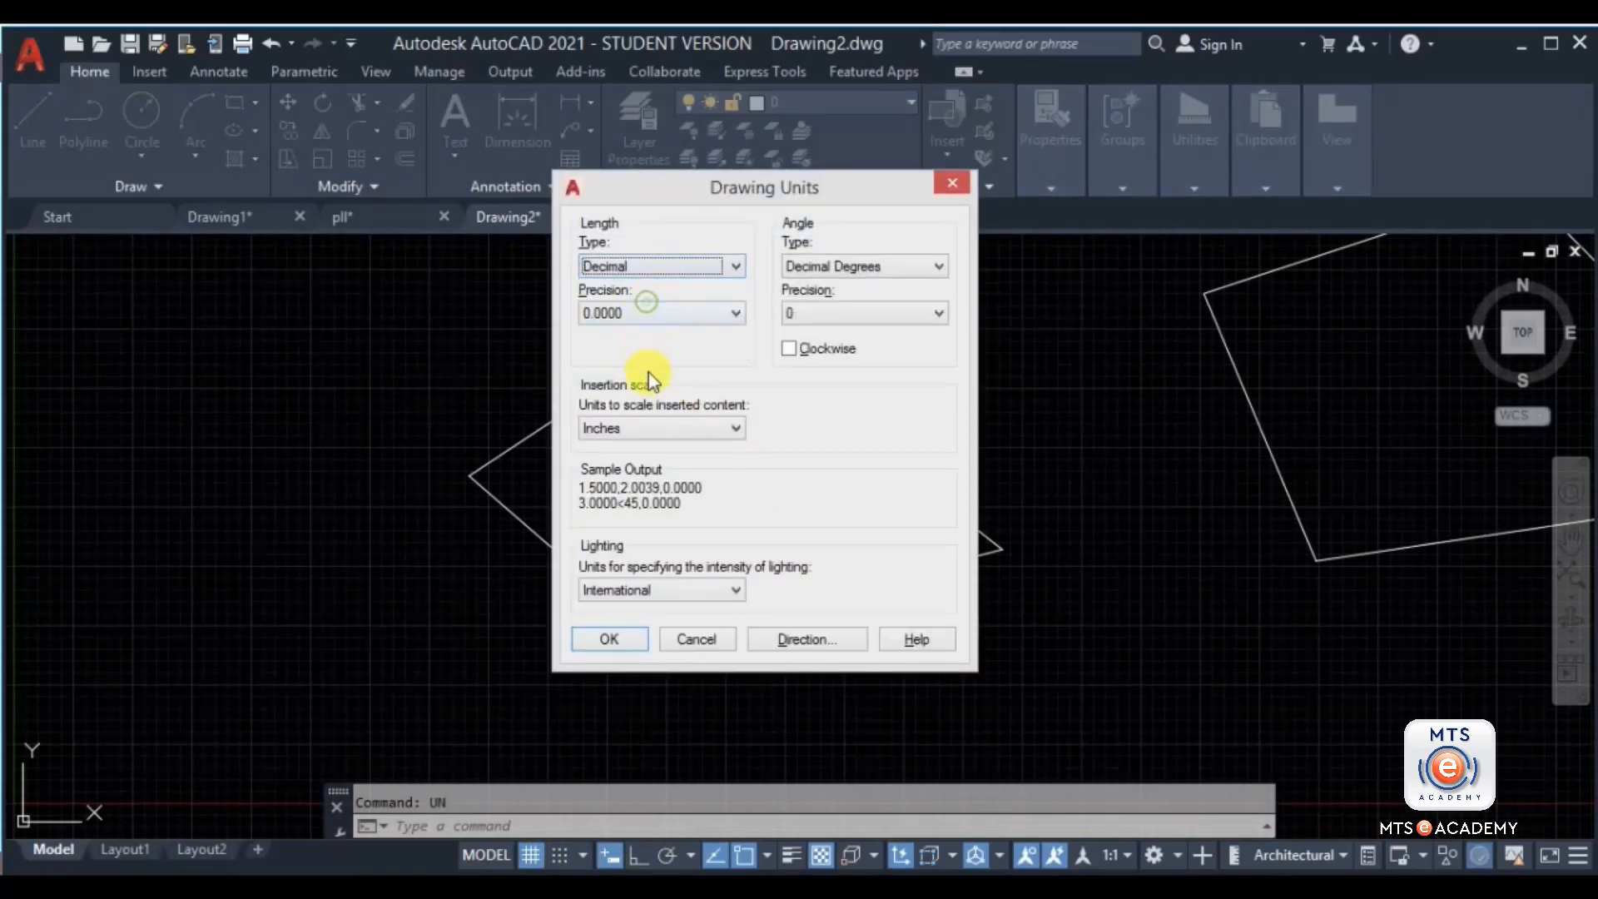
left_click(673, 427)
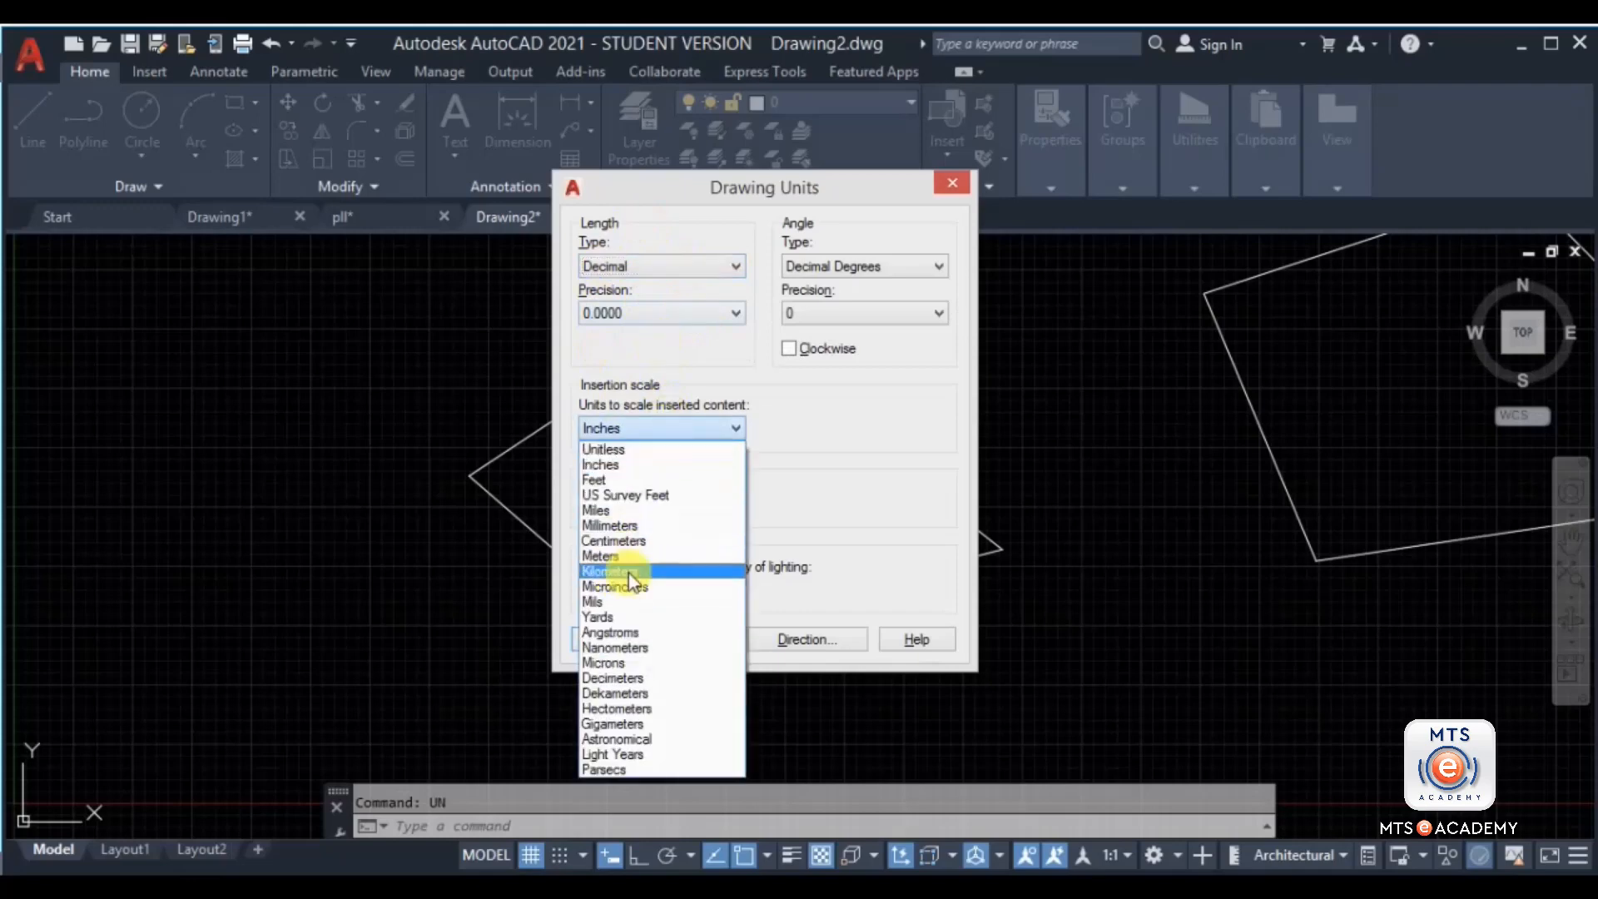
left_click(632, 524)
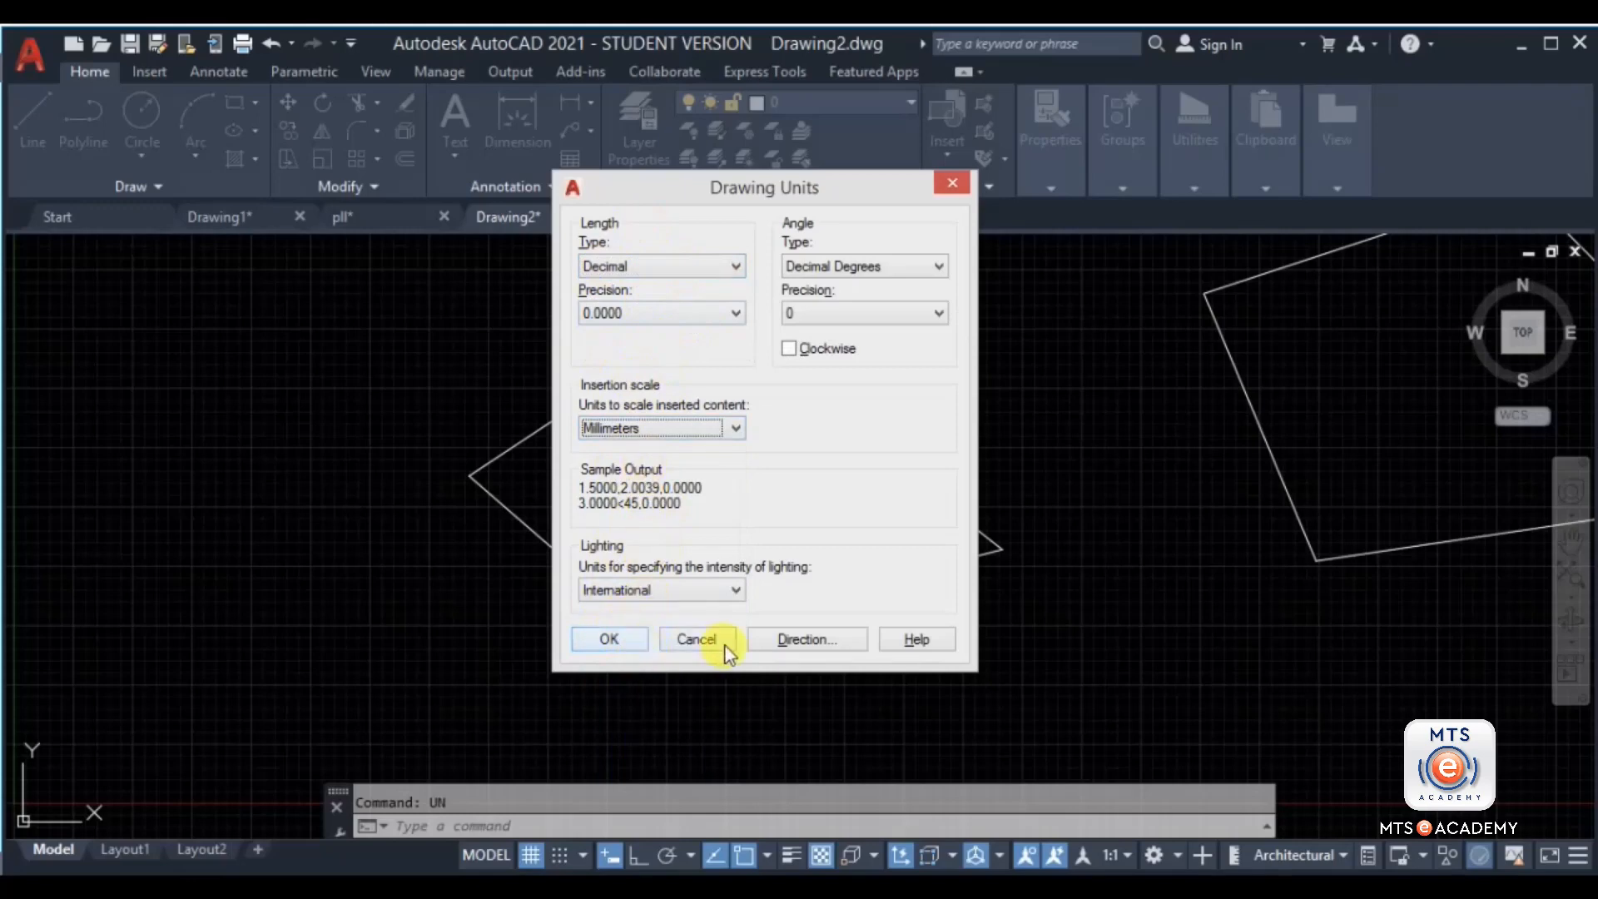
left_click(699, 638)
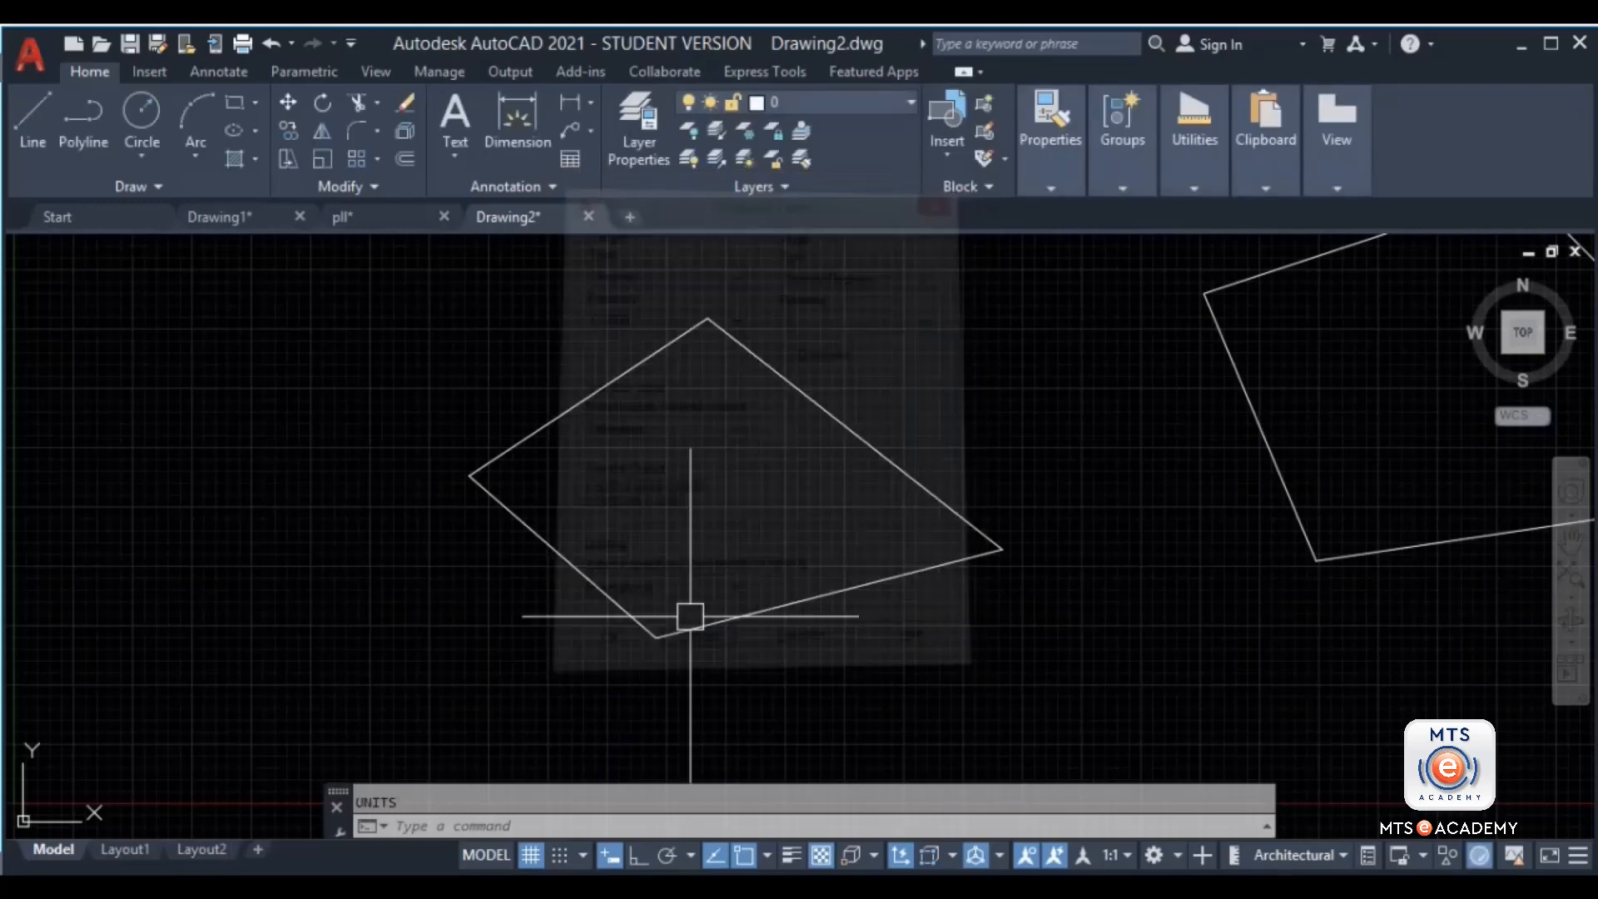
key("Escape")
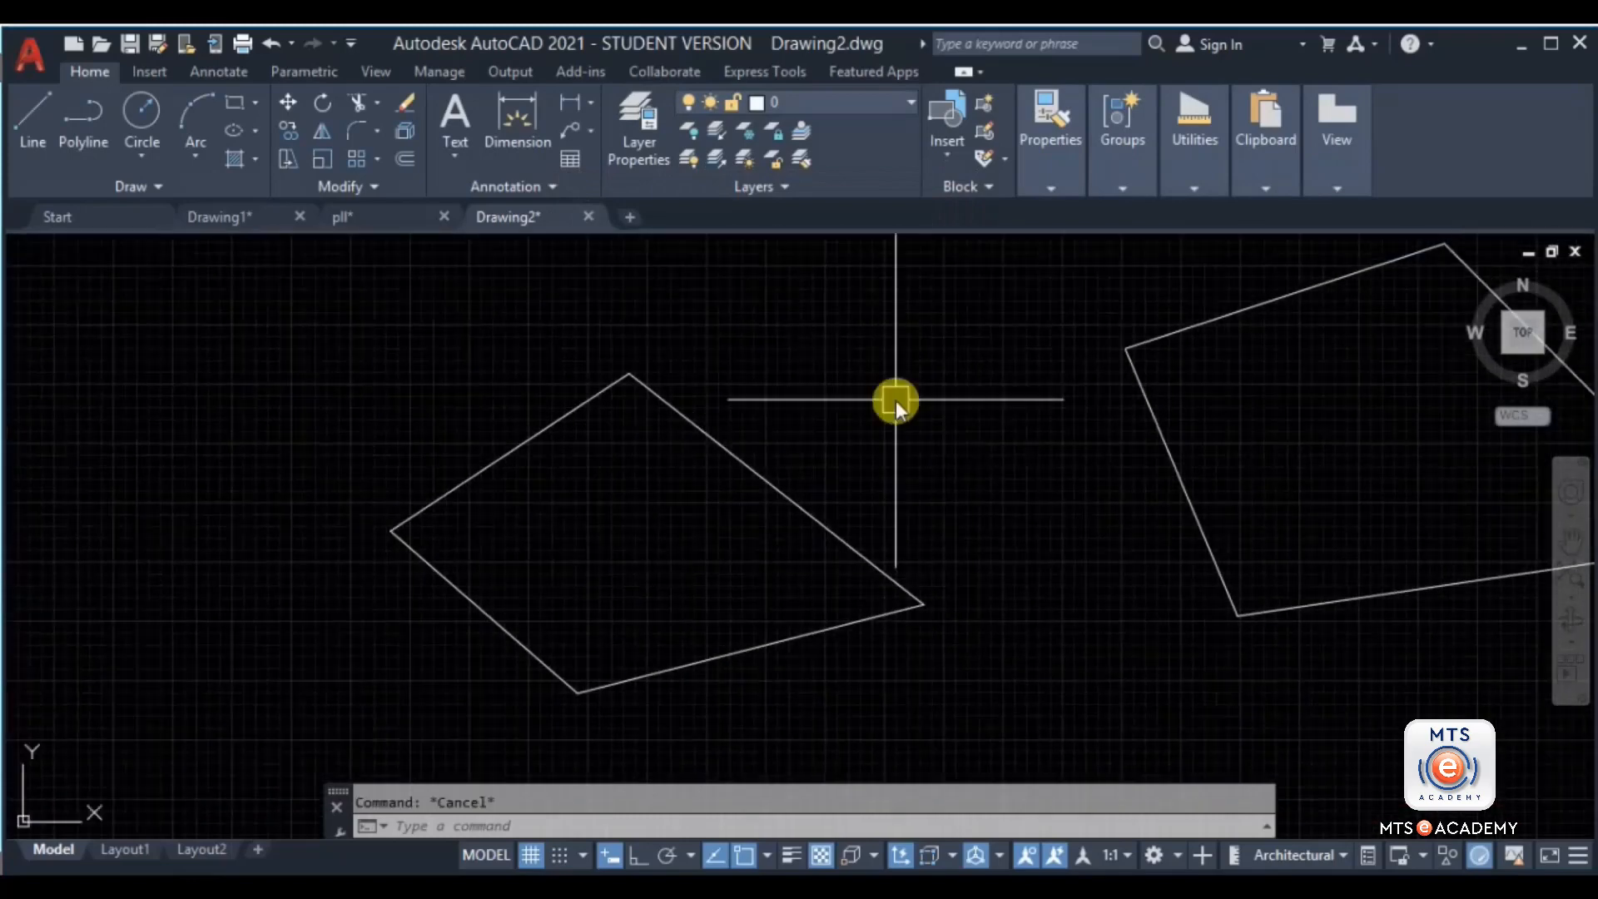
Step: Open the quick calculator and set its units conversion type to Area
key("ctrl+8")
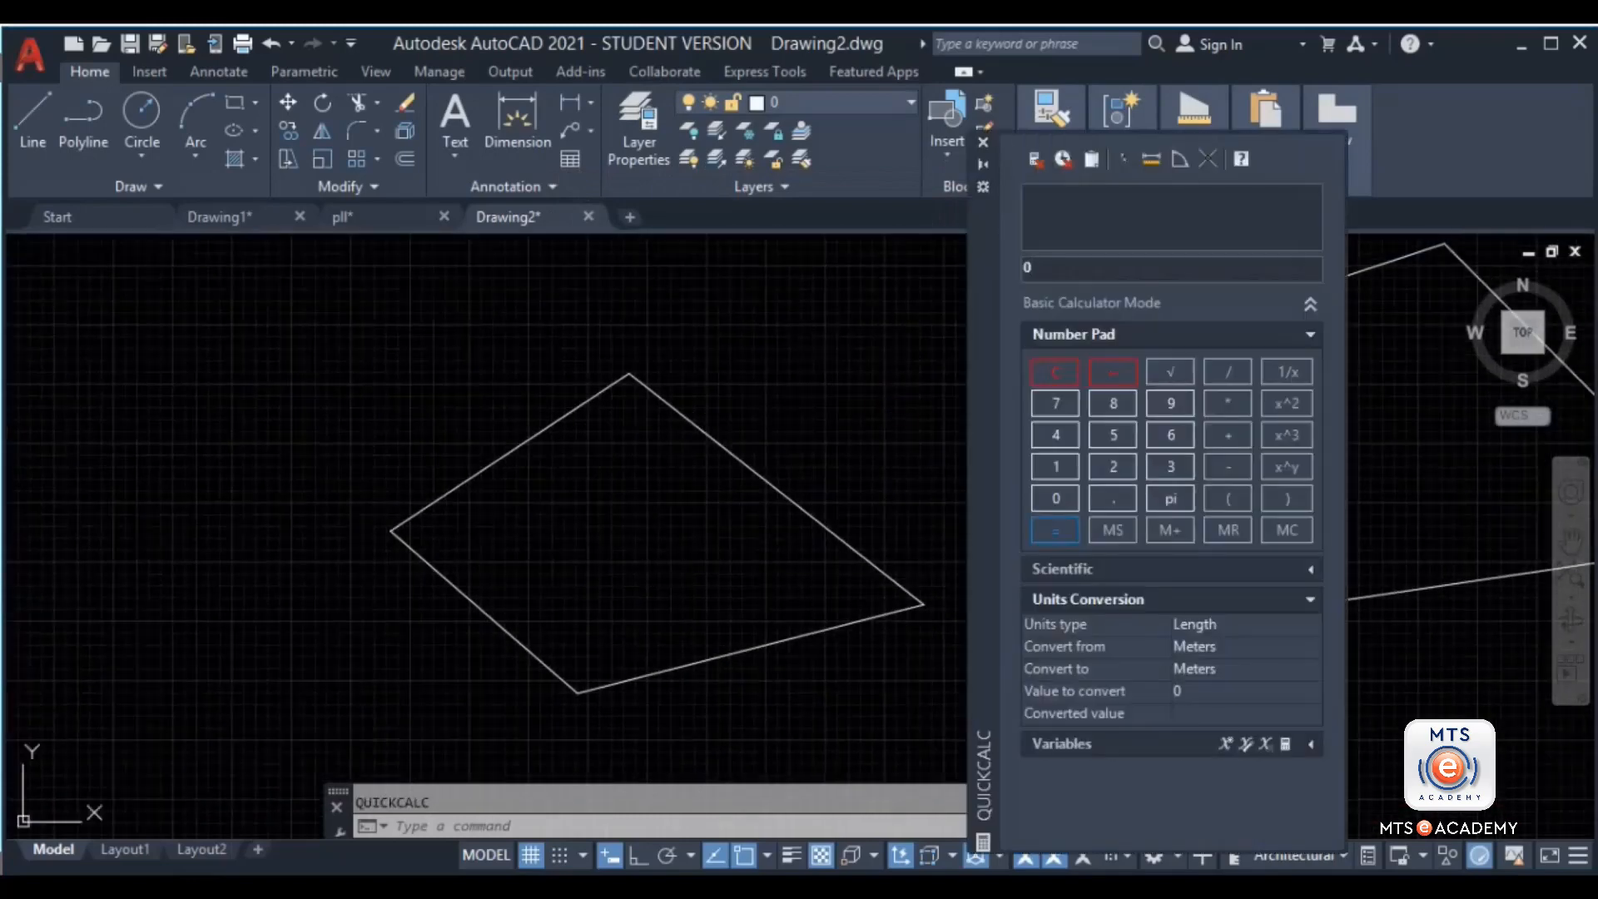
left_click(1246, 627)
left_click(1309, 625)
left_click(1221, 673)
Step: Convert 1000 square meters to acres in the calculator's units conversion, and close the calculator
left_click(1300, 647)
left_click(1300, 675)
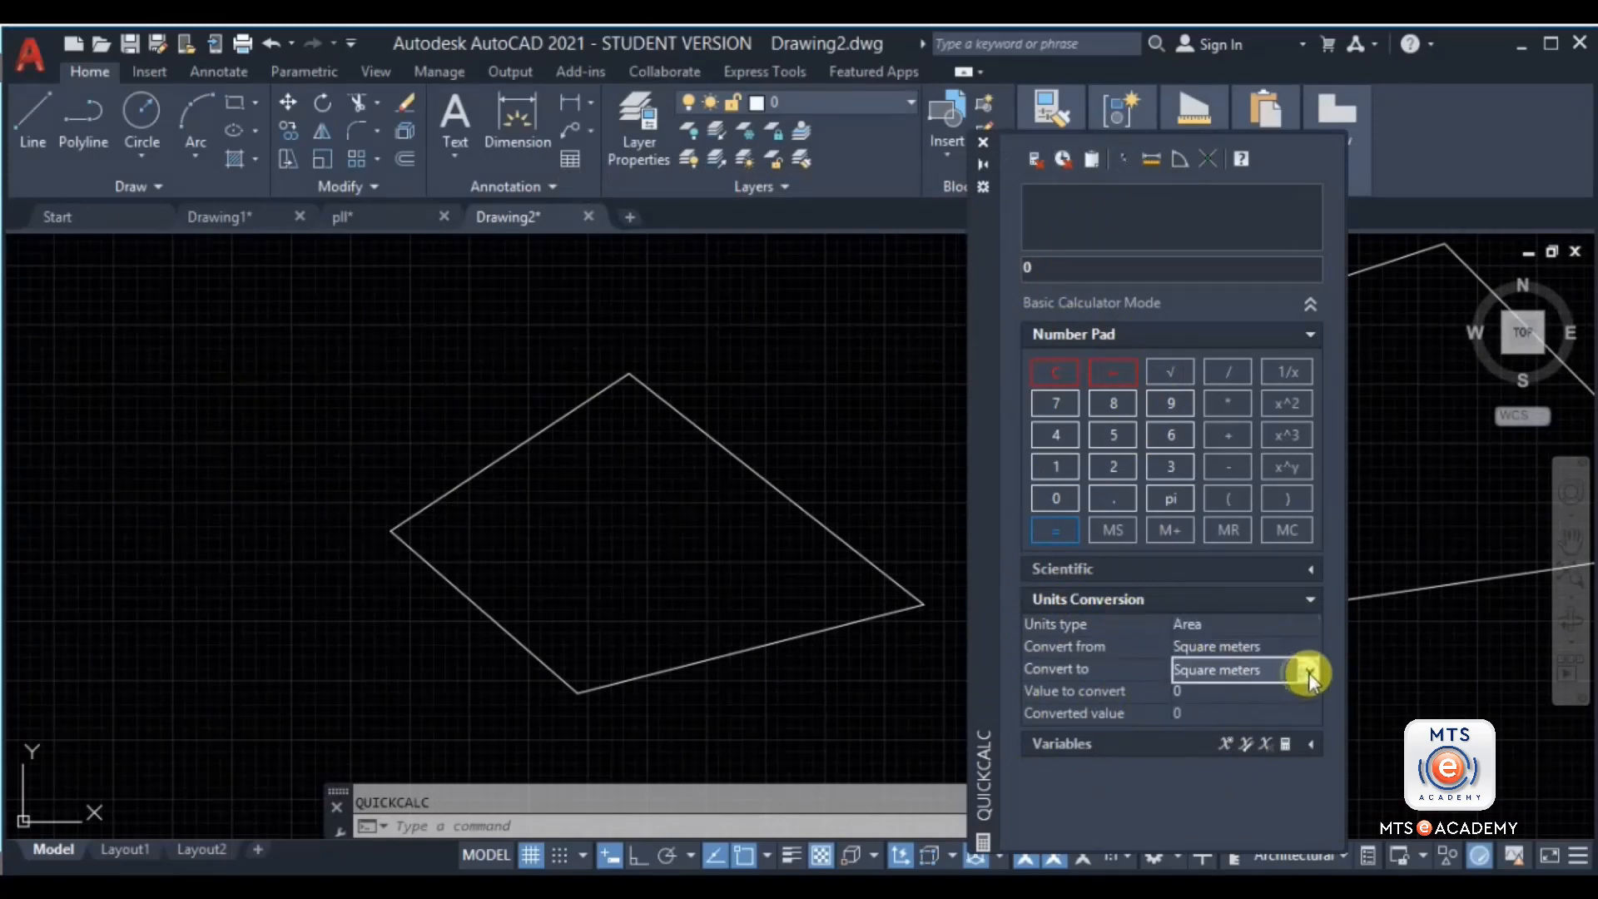
left_click(1309, 671)
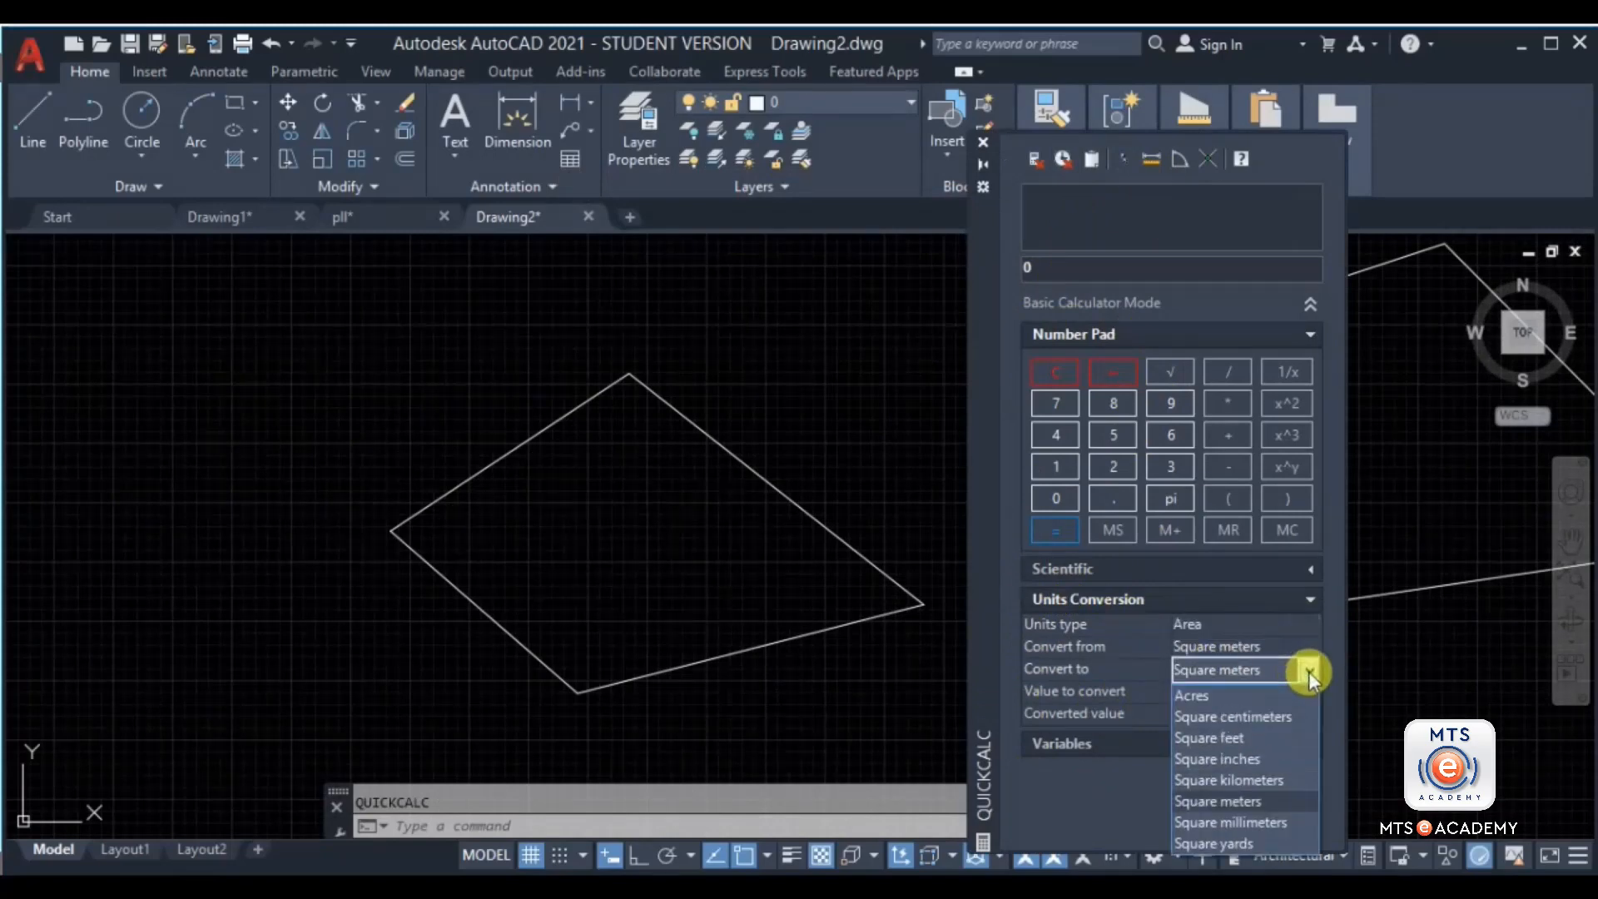
left_click(1221, 699)
left_click(1213, 689)
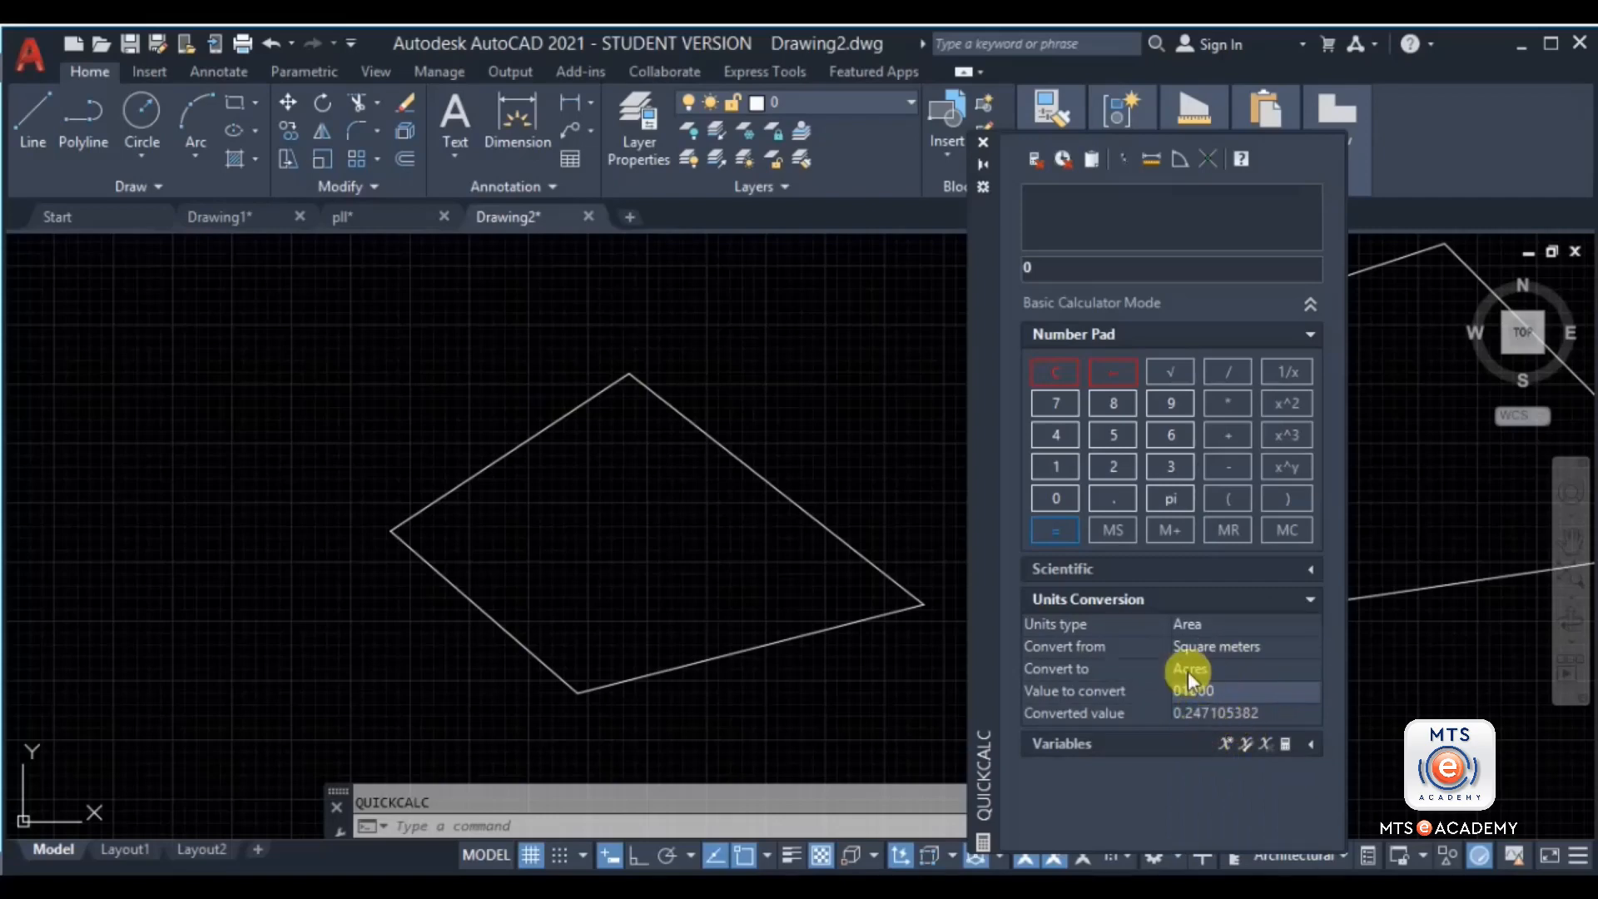
left_click(982, 143)
Step: Open the calculator with the QC command, close it, and open it again with the same command
middle_click_drag(1086, 428, 1039, 475)
type("qc")
key("Return")
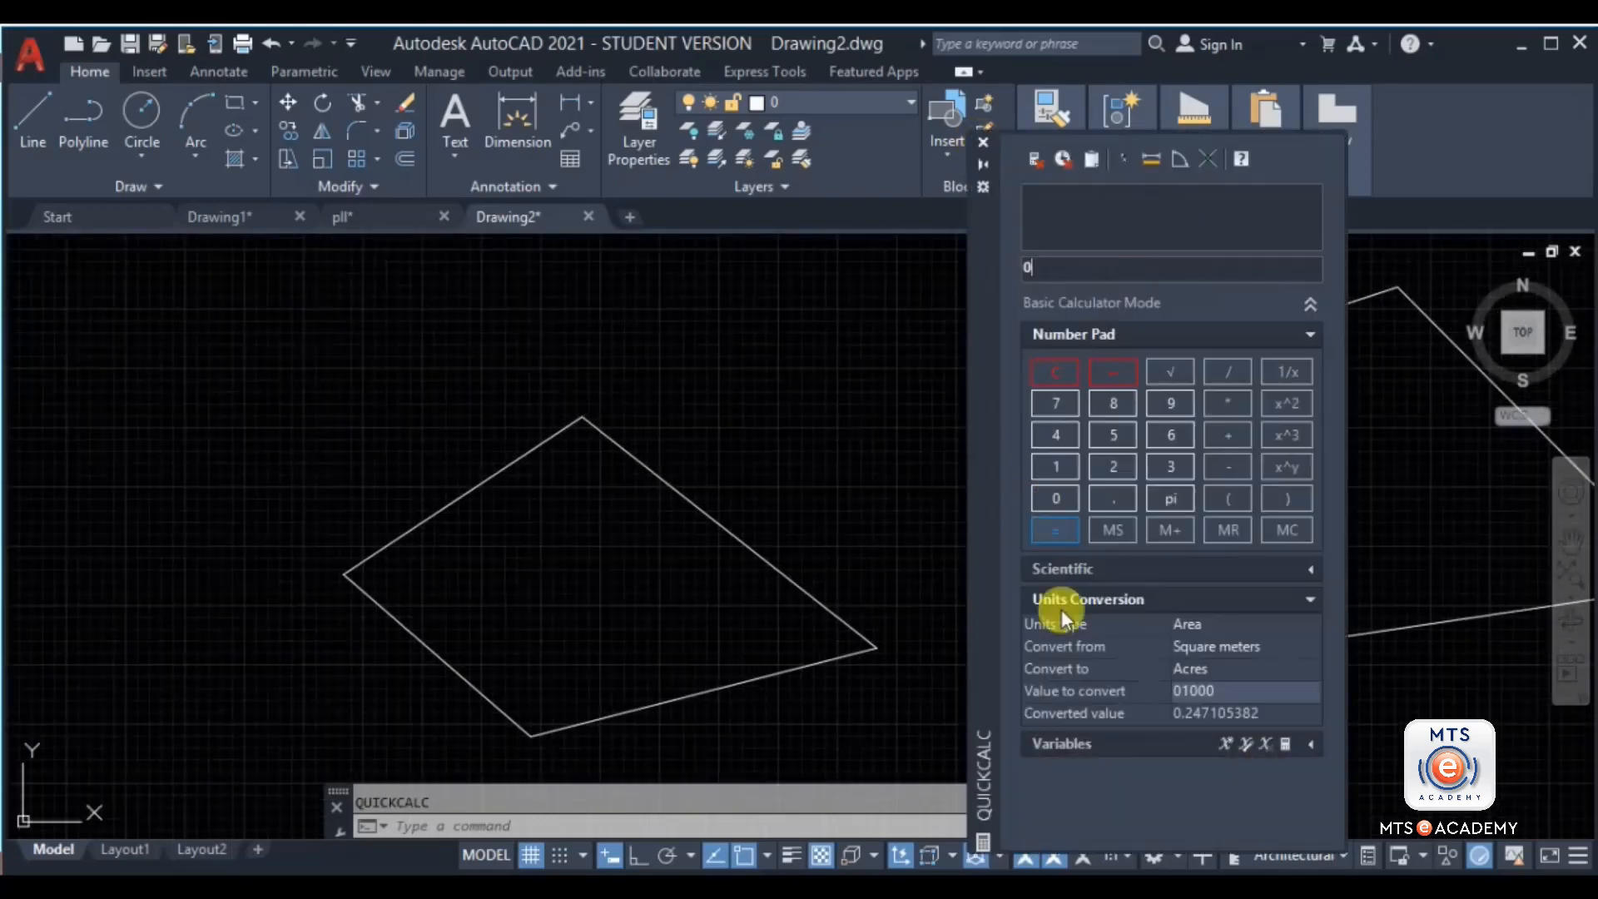
left_click(983, 140)
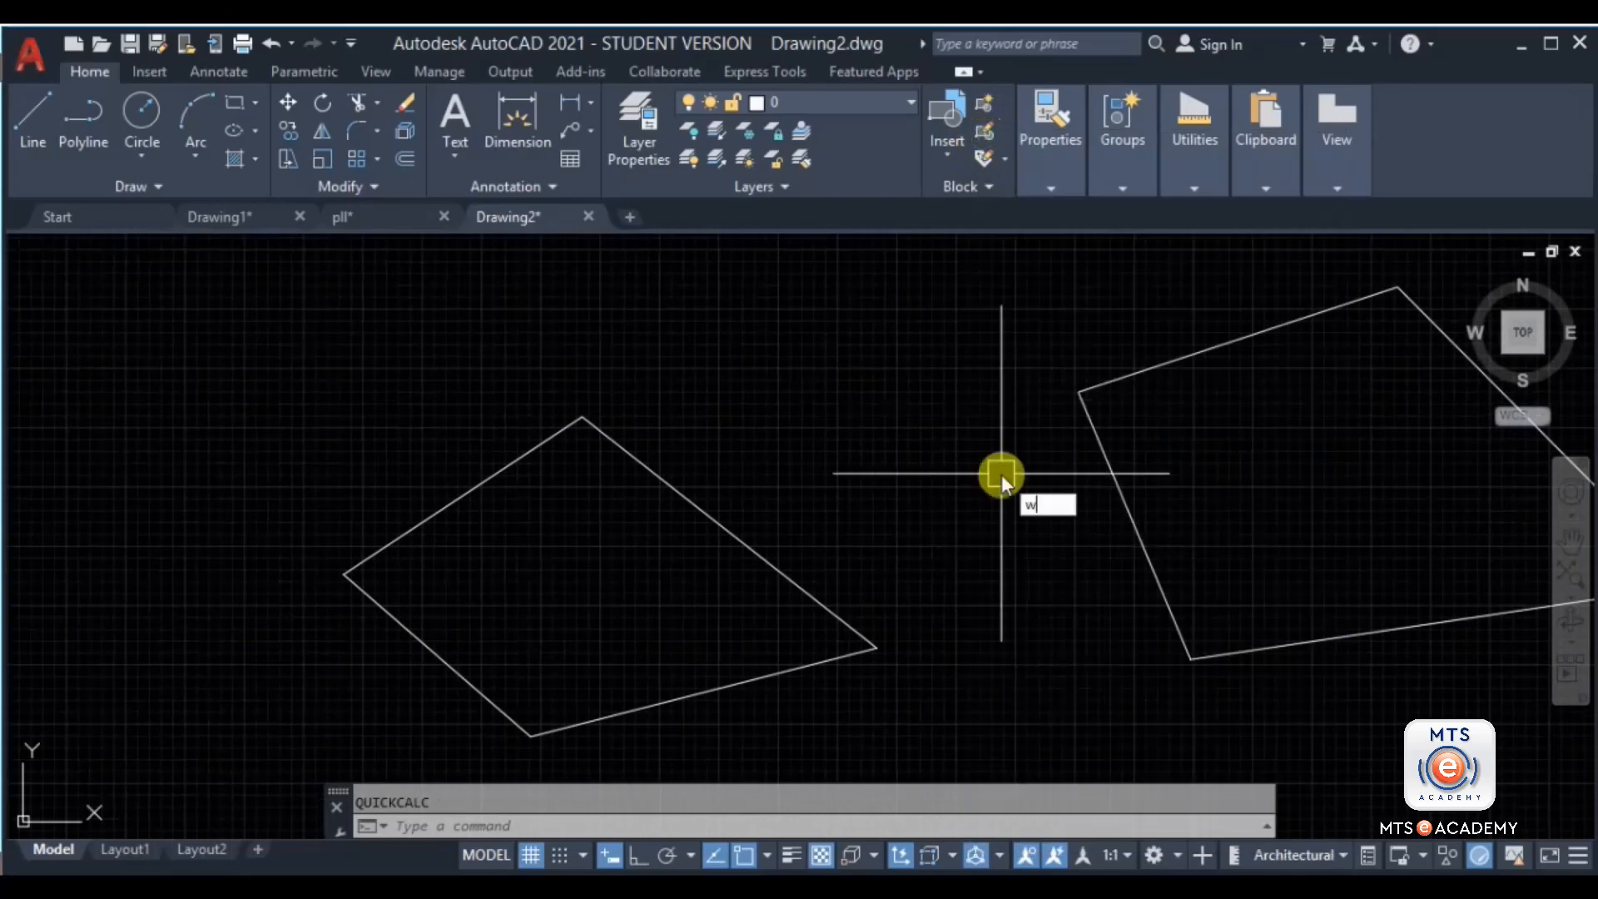
key("Escape")
type("qc")
key("Return")
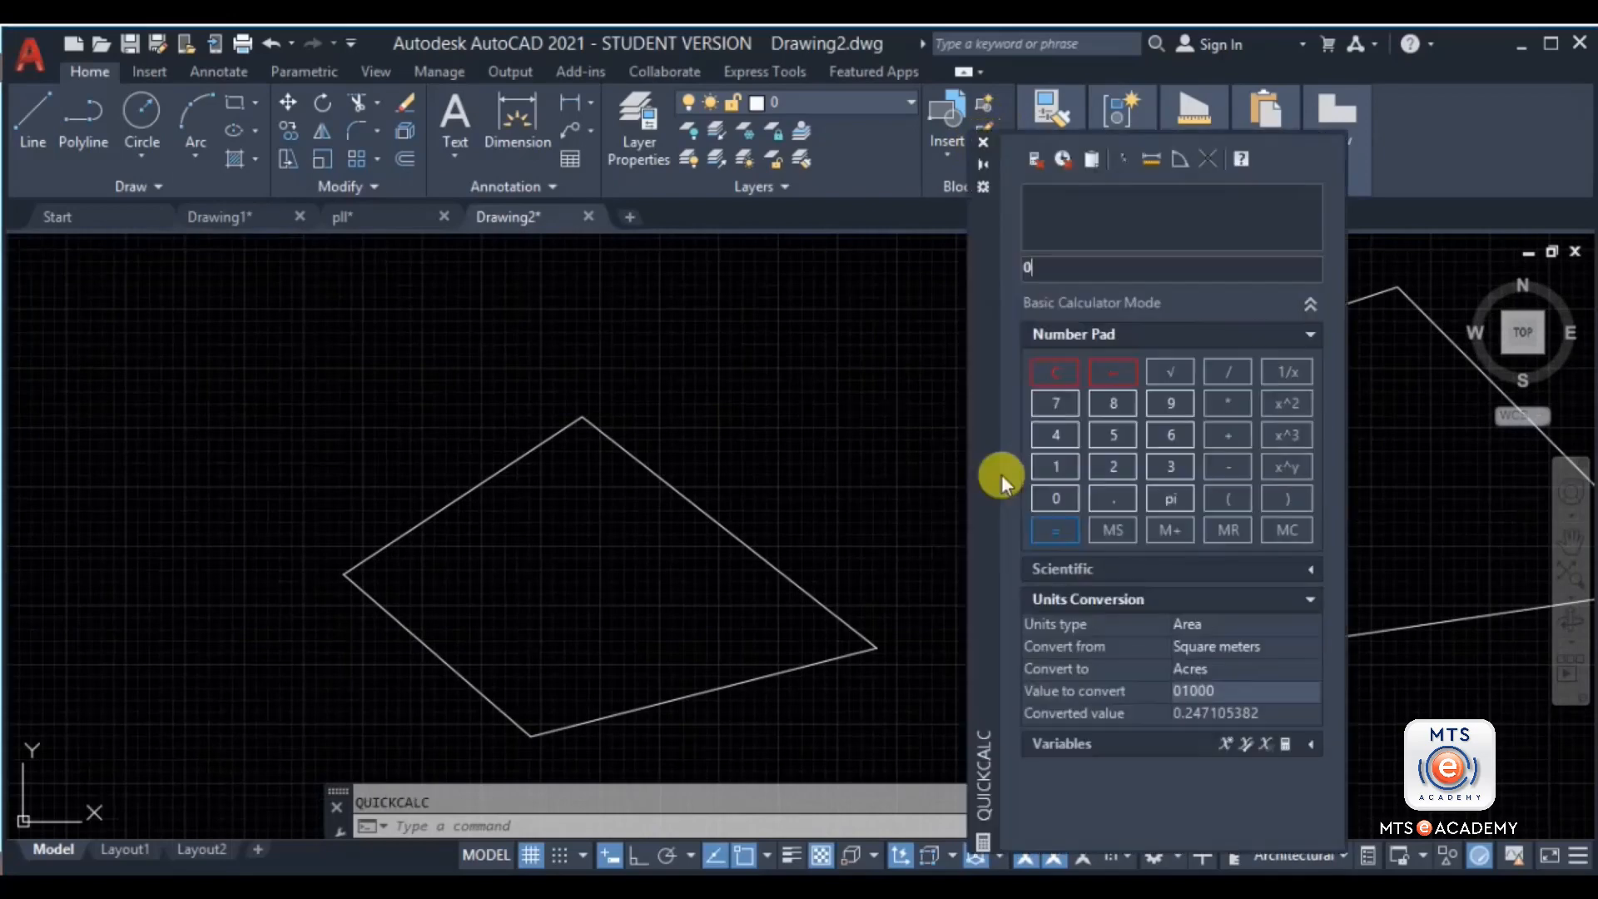
Step: Close the calculator and reopen it with the Quick Calculator utility tool
left_click(980, 142)
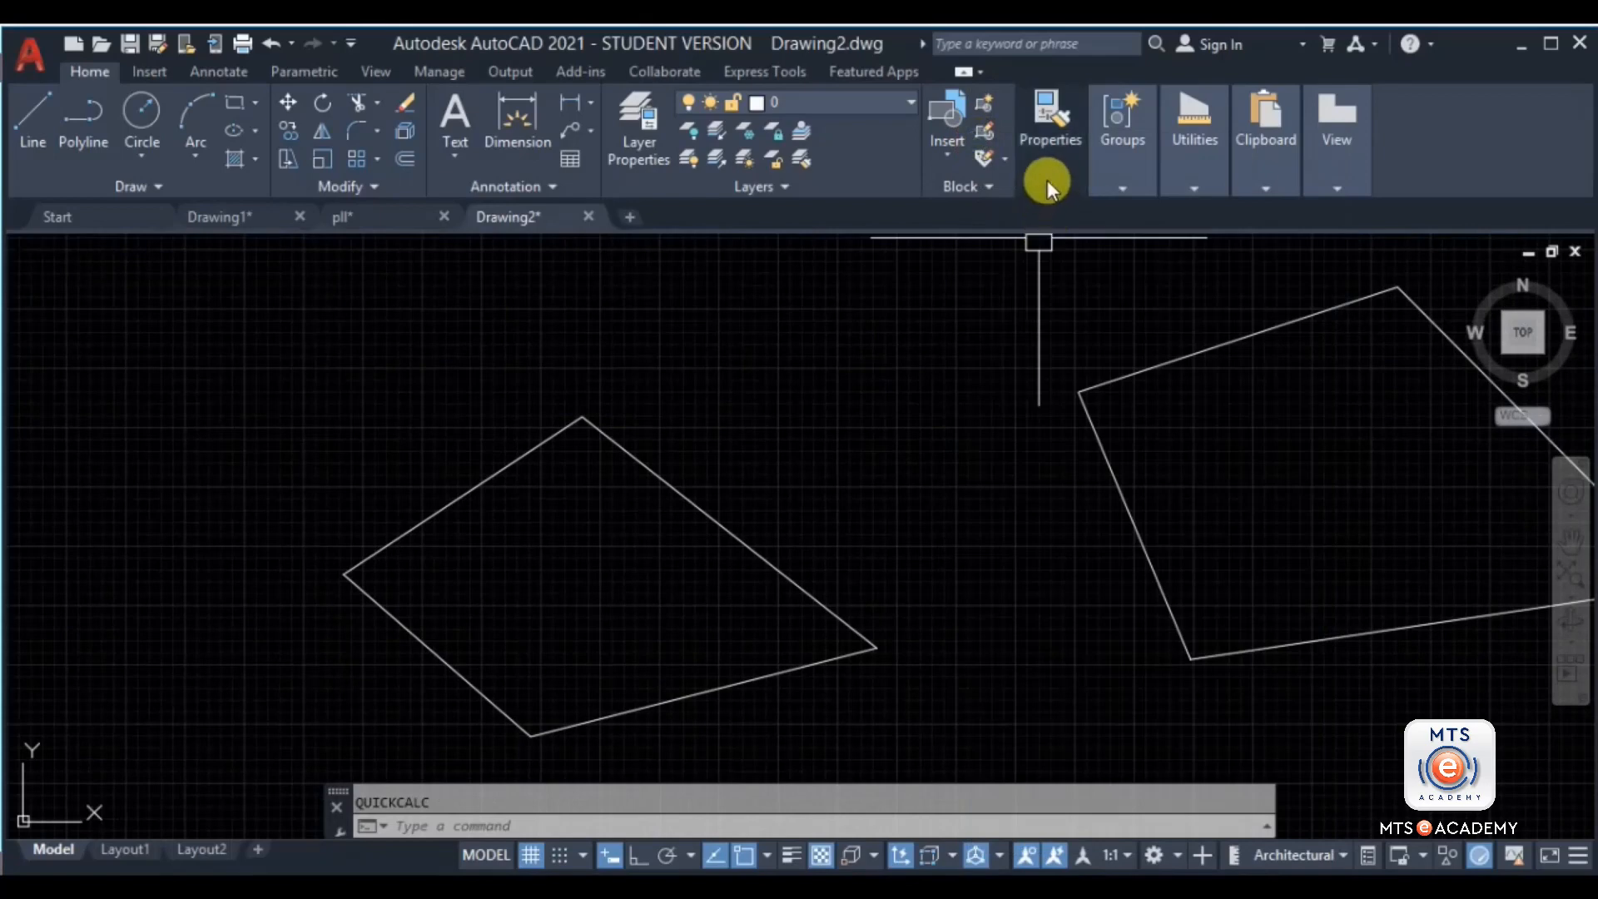
mouse_move(1205, 177)
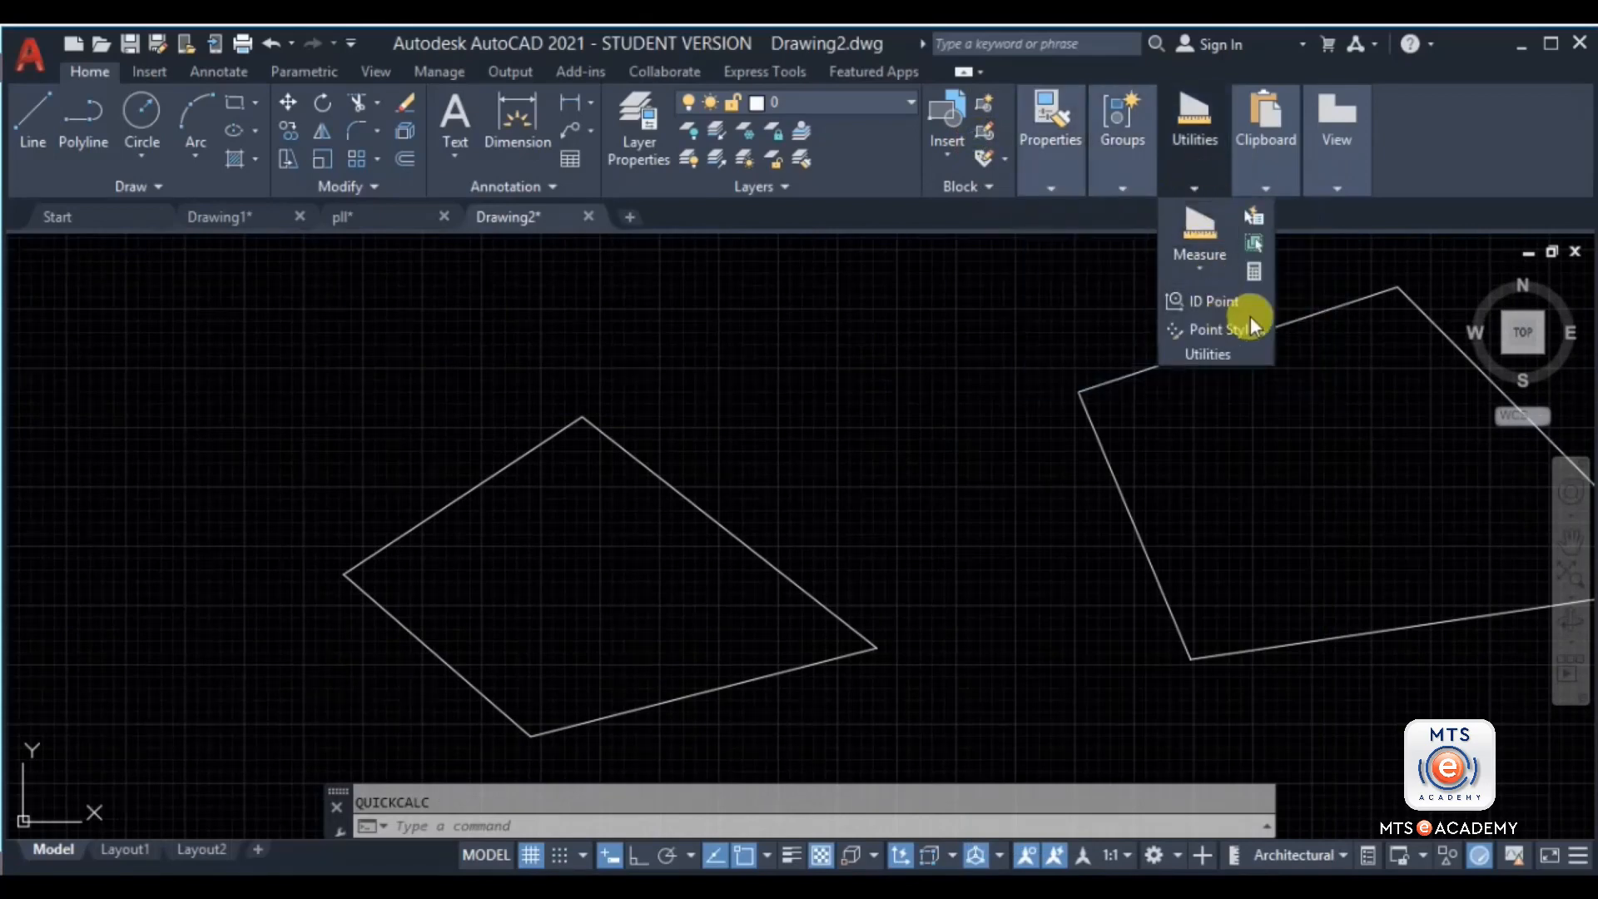
left_click(1251, 268)
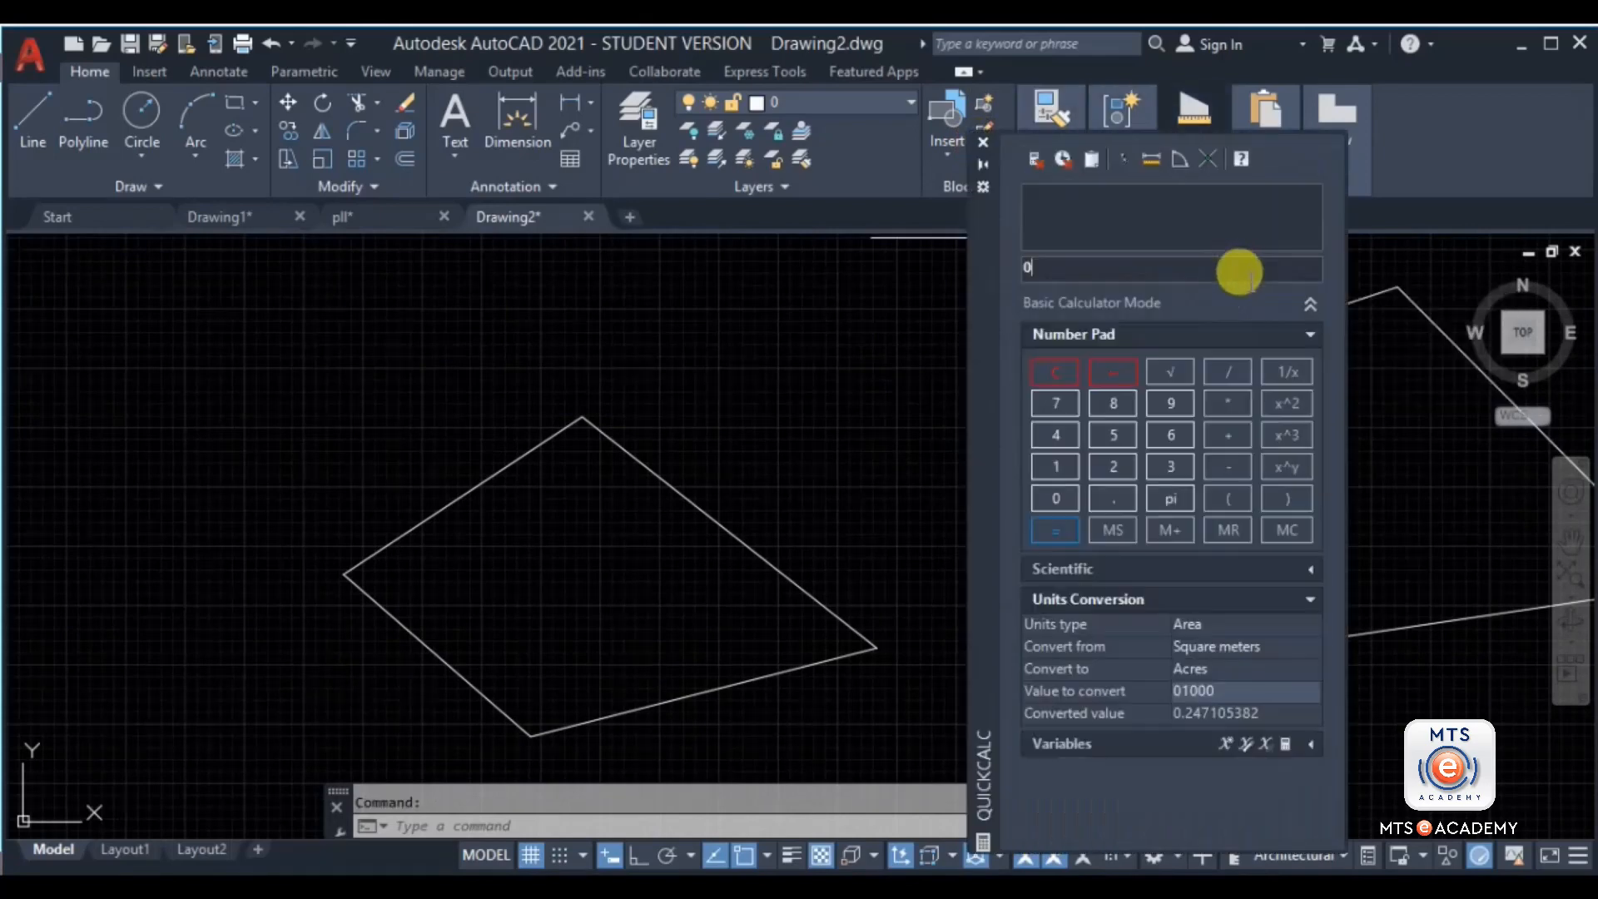
Step: Close the calculator and draw a closed four-sided shape with separate lines to the left of the existing shapes
left_click(980, 146)
middle_click_drag(896, 535, 957, 498)
scroll(897, 511, "down", 2)
key("Escape")
middle_click_drag(789, 525, 1117, 510)
middle_click_drag(744, 453, 796, 500)
key("l")
key("Return")
left_click(478, 426)
left_click(674, 315)
left_click(731, 503)
left_click(442, 589)
left_click(479, 426)
key("Escape")
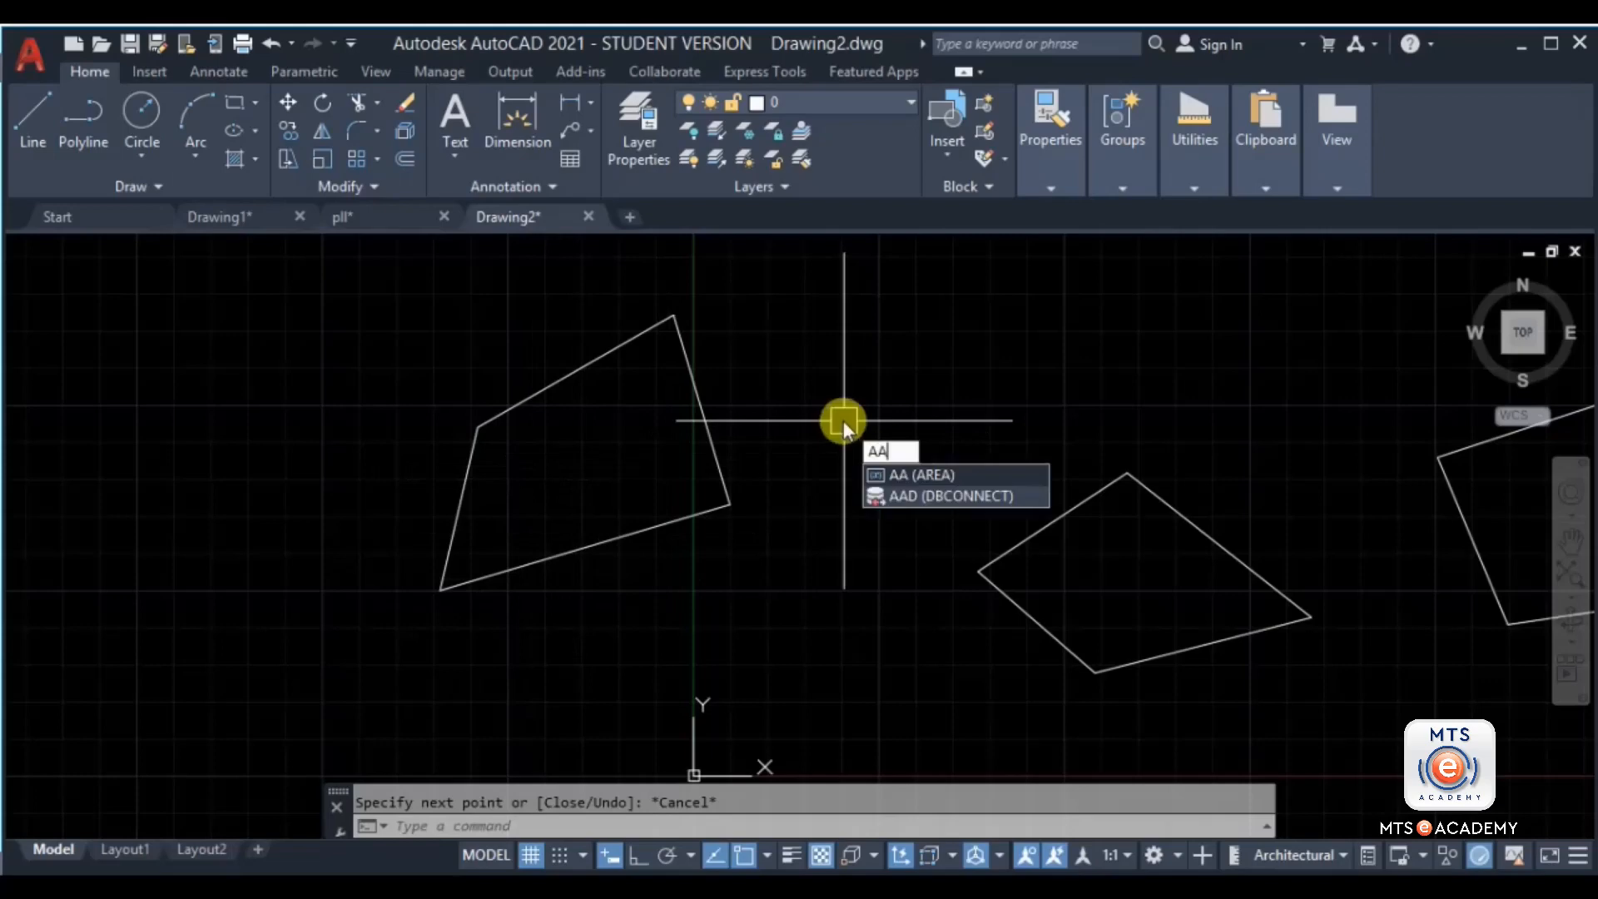
Step: Measure the area and perimeter of the new line shape with AREA by picking its four corners
key("Return")
left_click(672, 317)
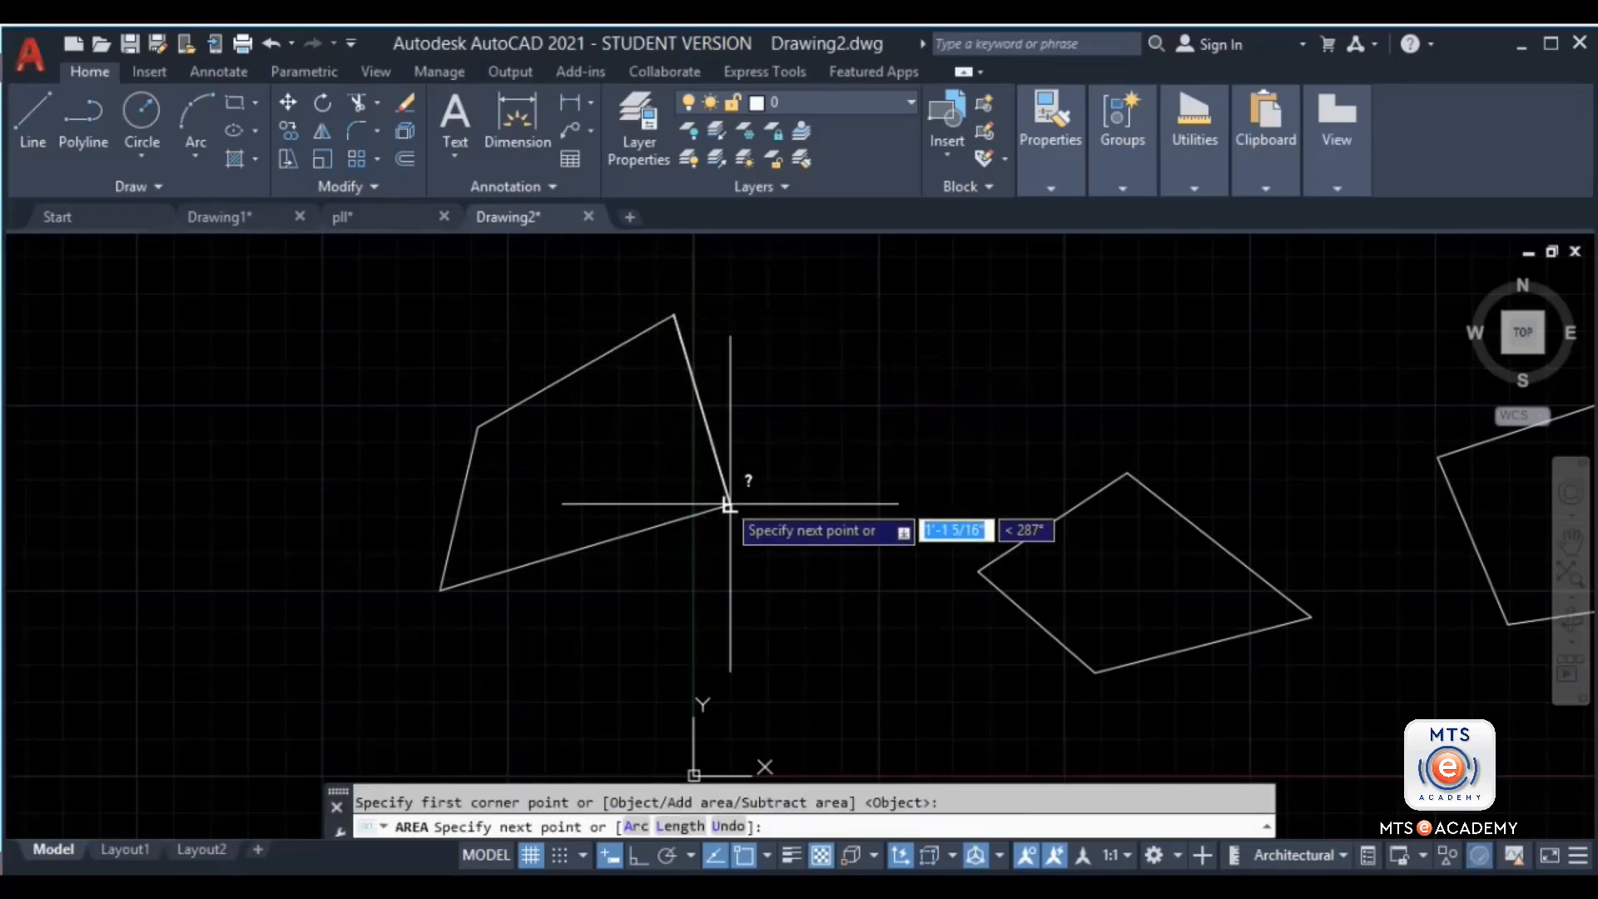
left_click(731, 503)
left_click(441, 589)
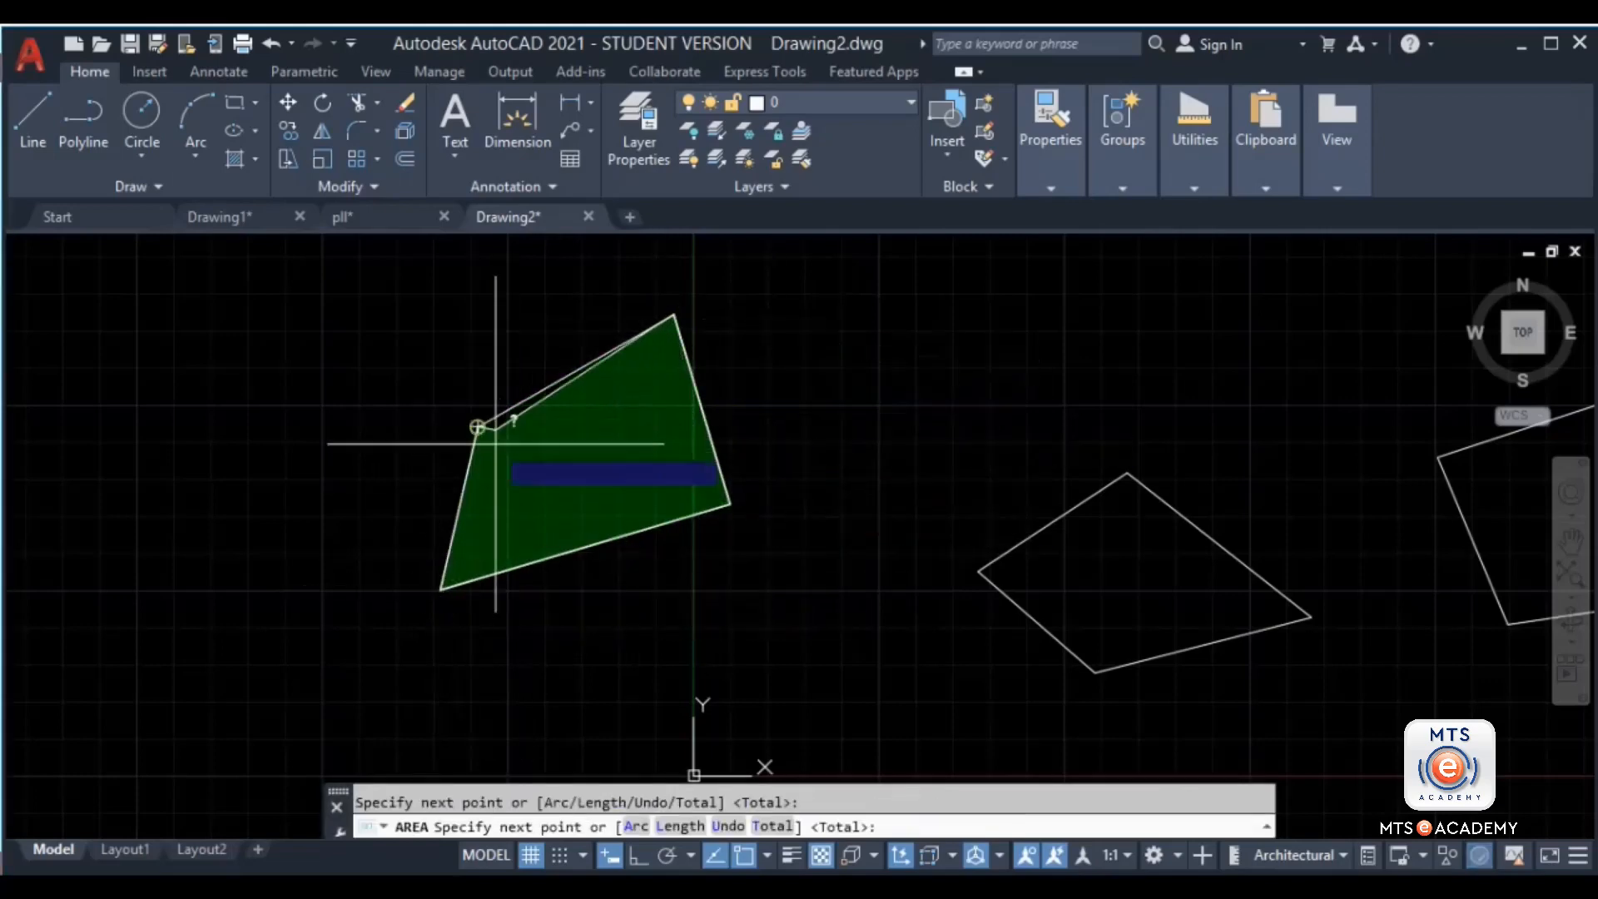
left_click(479, 426)
key("Return")
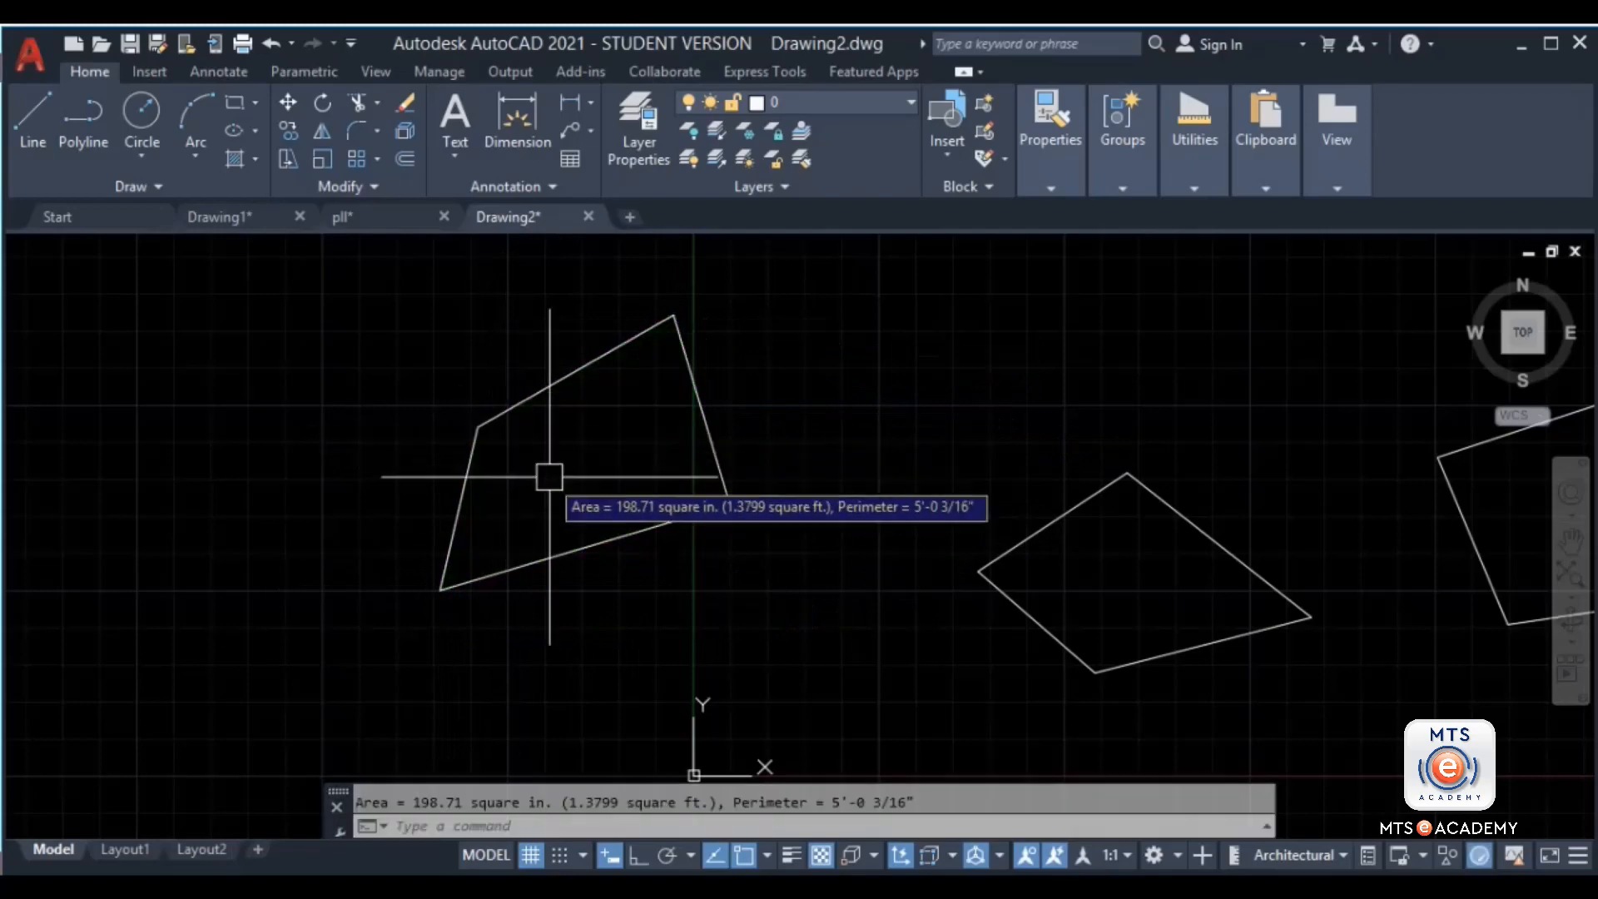
Step: Join the four lines of the new shape into a single polyline and clear the selection
left_click(799, 371)
left_click(559, 475)
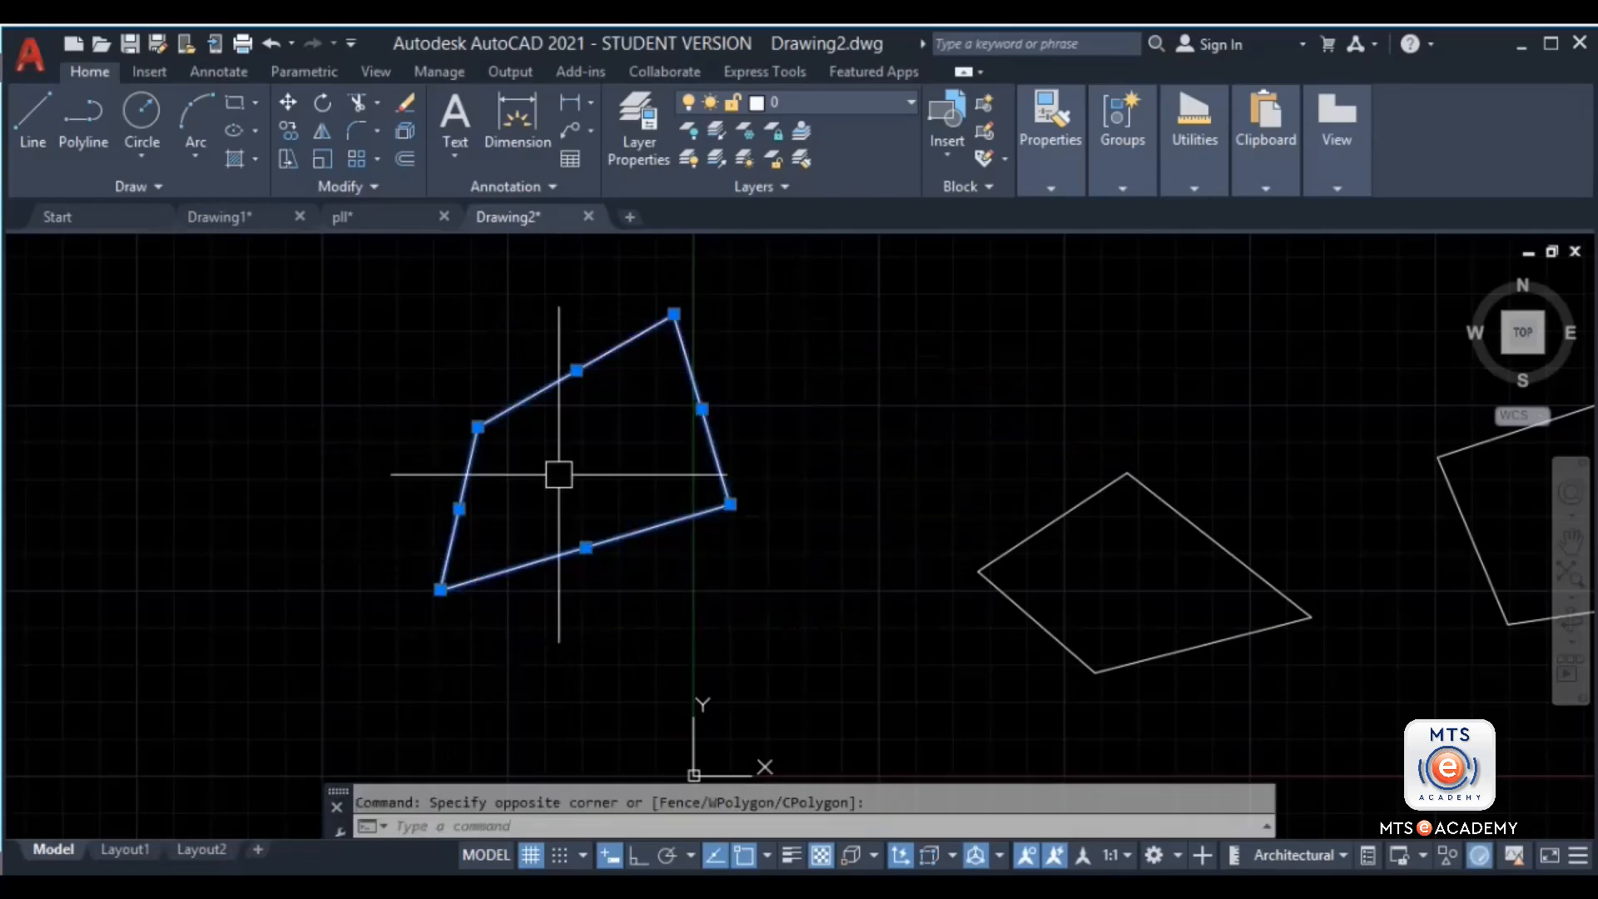
type("j")
key("Return")
left_click(547, 386)
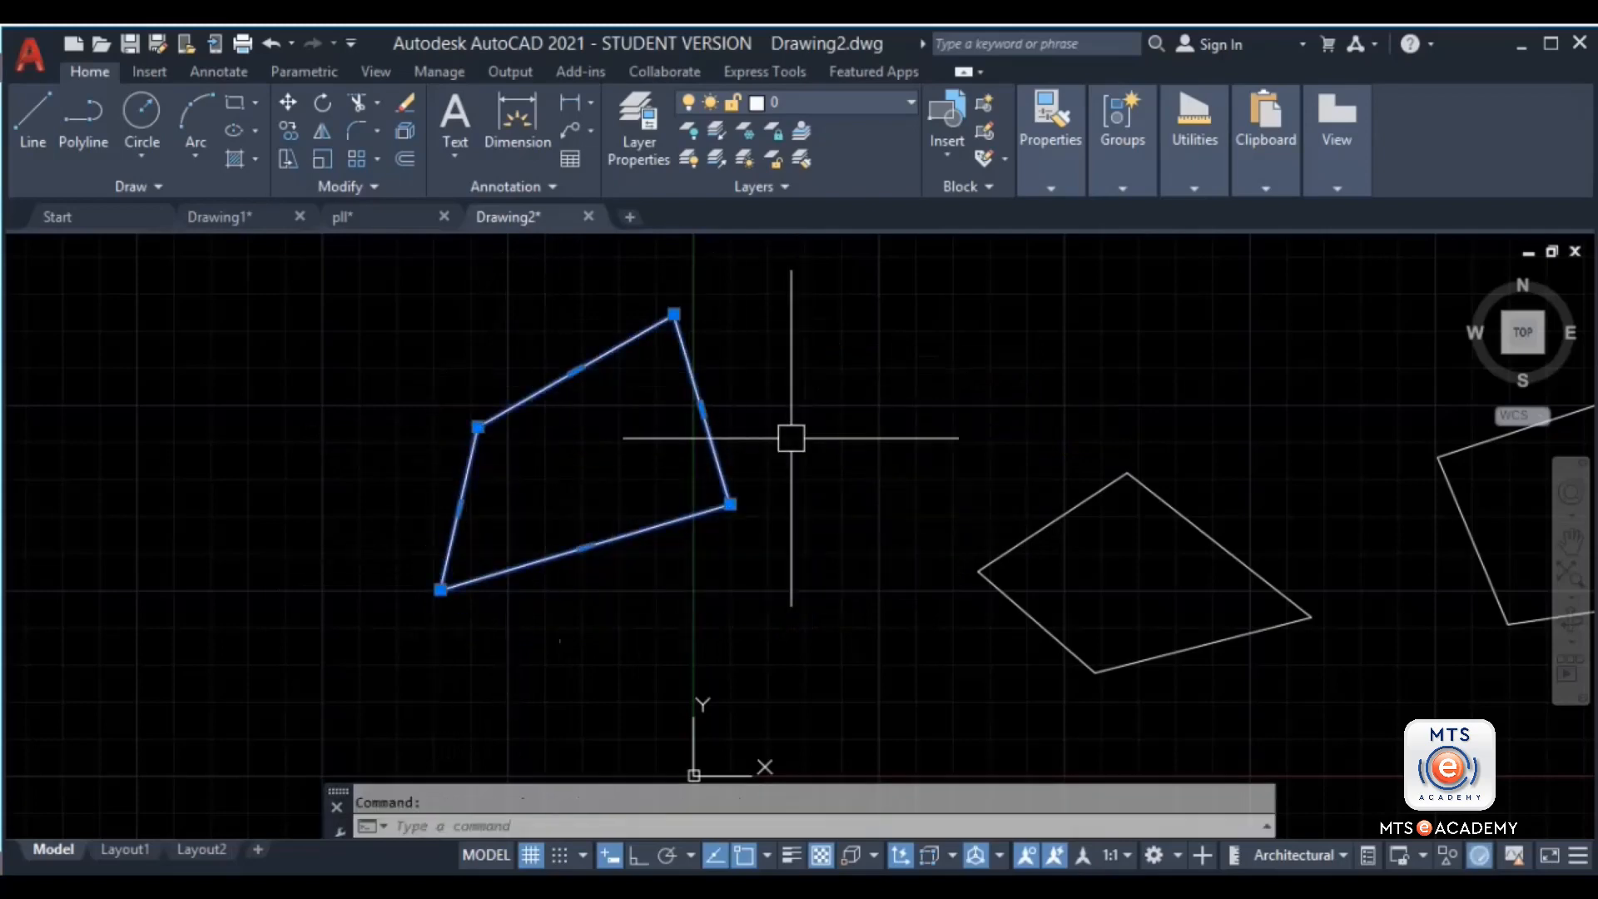
key("Escape")
Step: Measure the joined shape's area and perimeter with the Object option of AREA
key("Return")
key("Return")
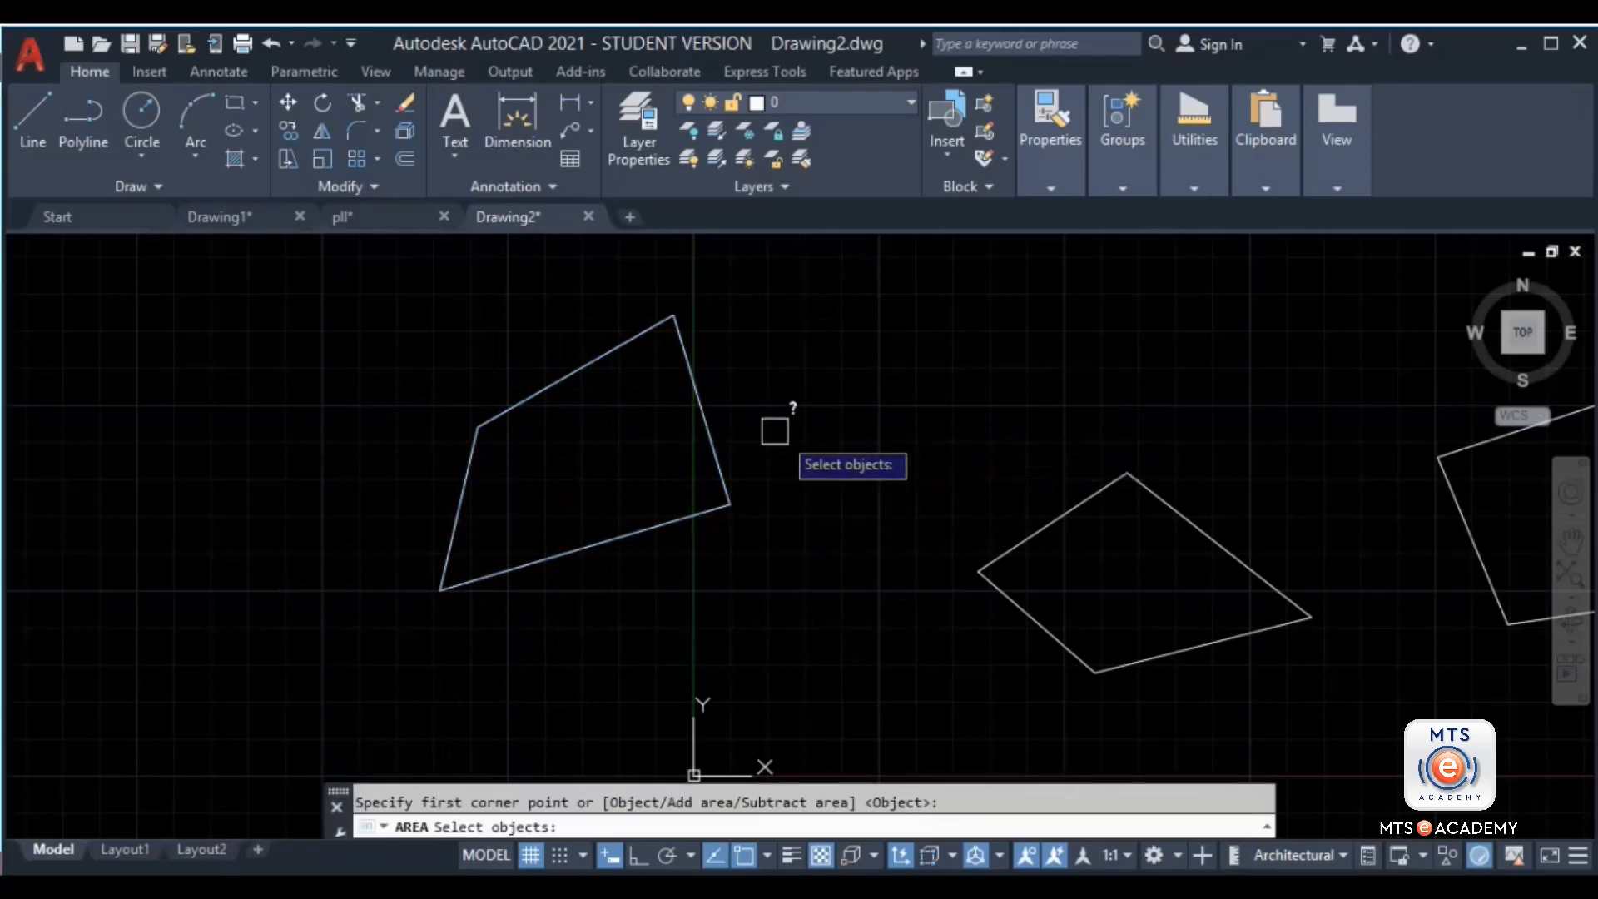
left_click(704, 425)
key("Escape")
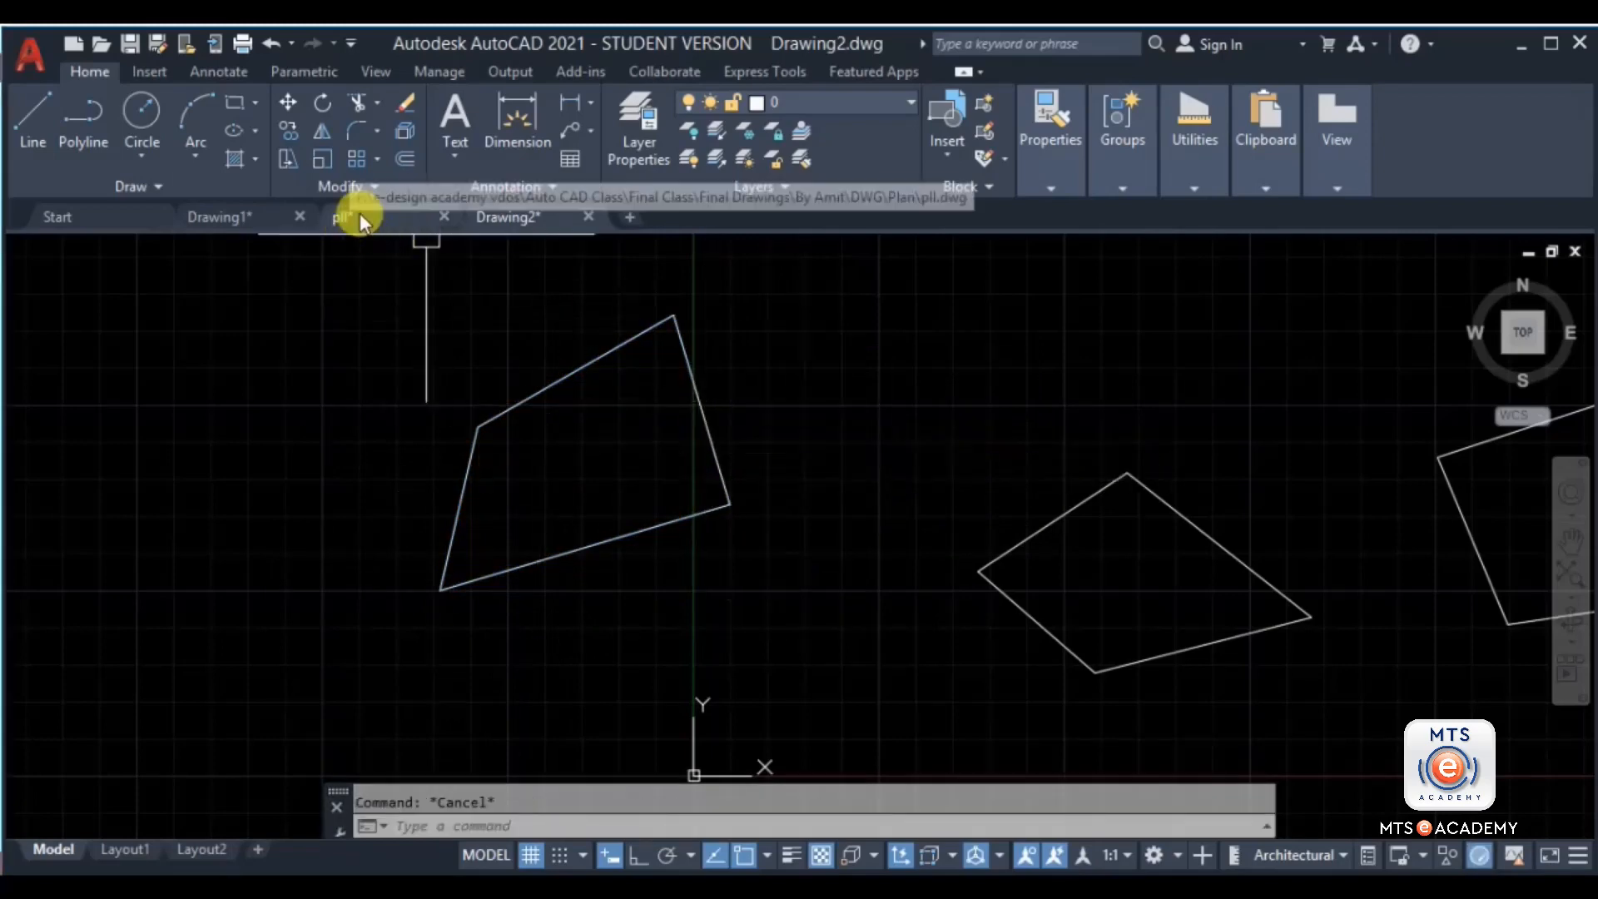
Step: Switch to the pll drawing and set the current object color to Green
left_click(346, 216)
scroll(802, 357, "up", 3)
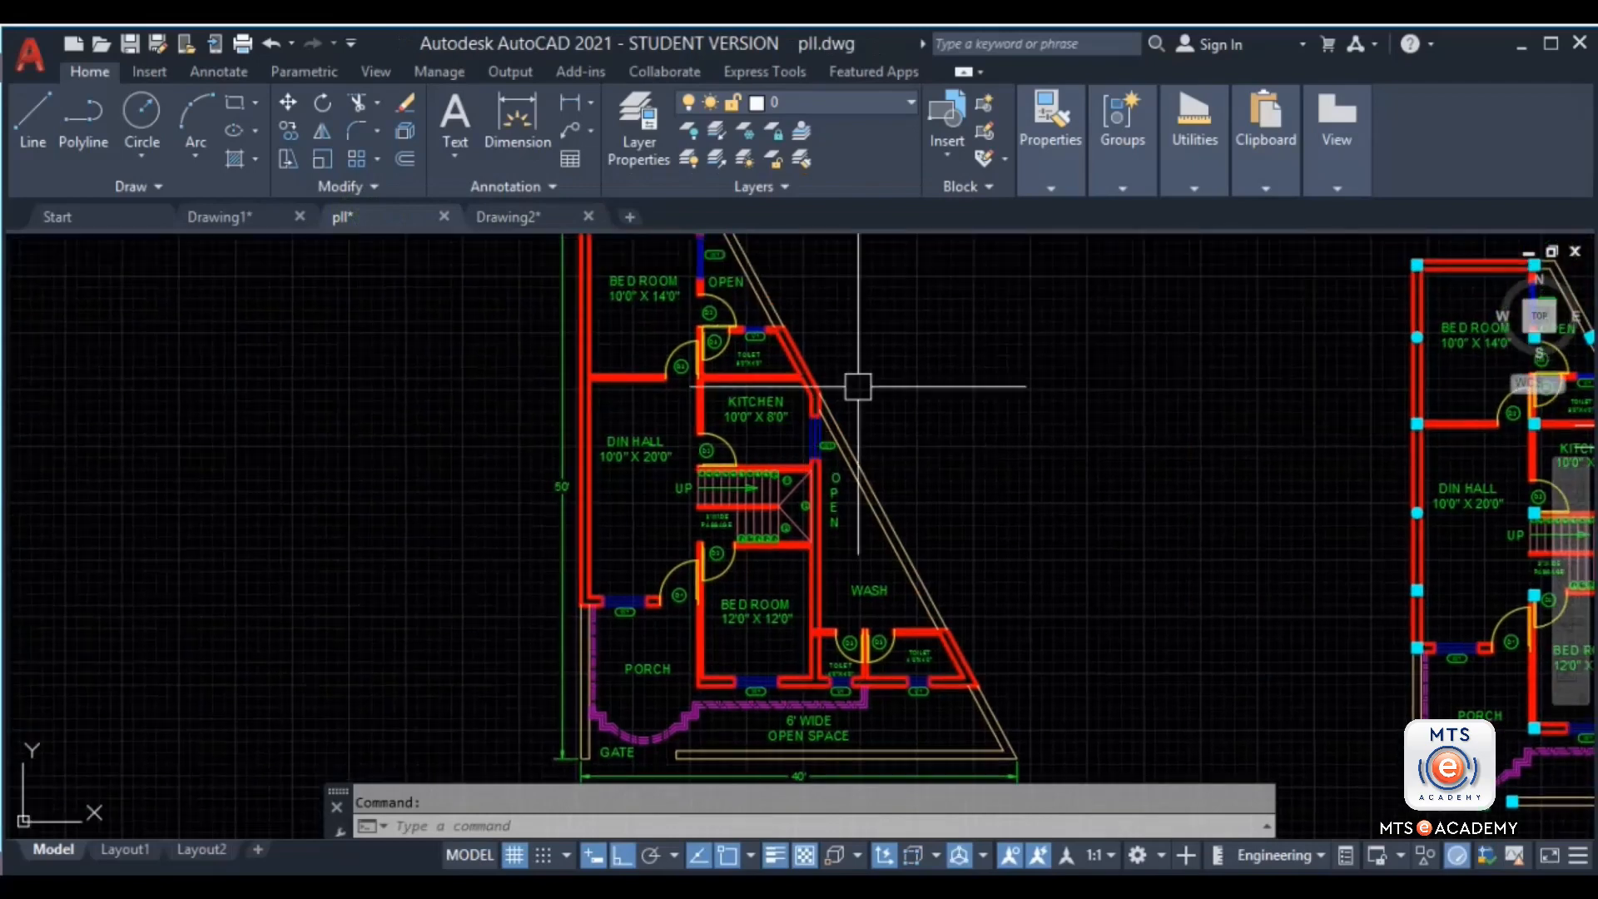
left_click(1036, 180)
left_click(1179, 213)
left_click(1178, 214)
left_click(1162, 214)
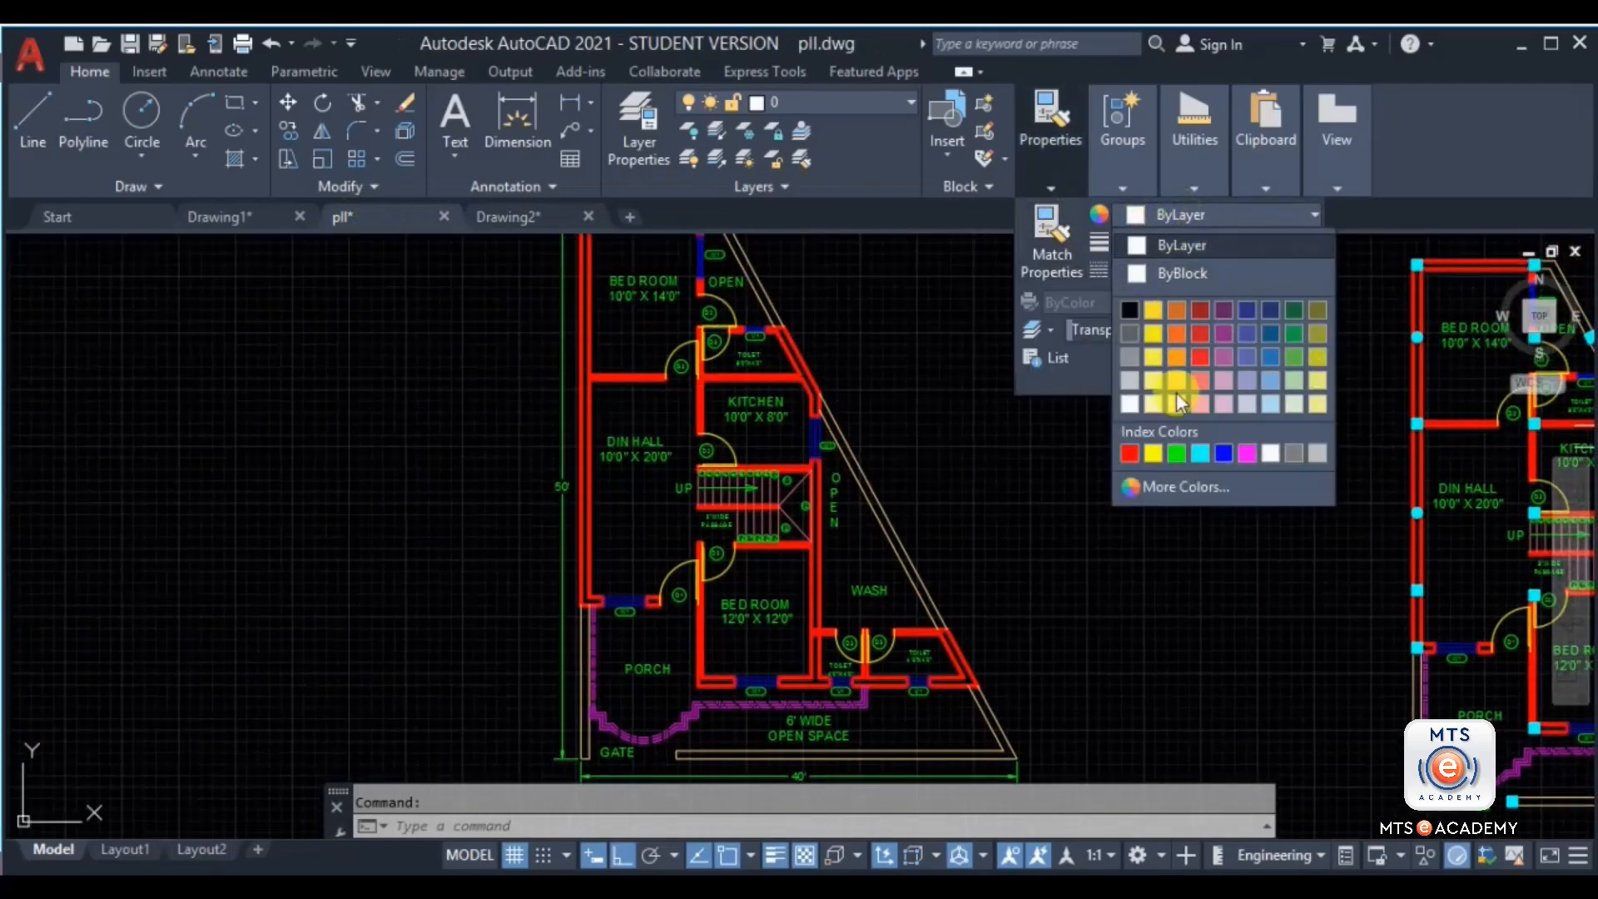
left_click(1177, 450)
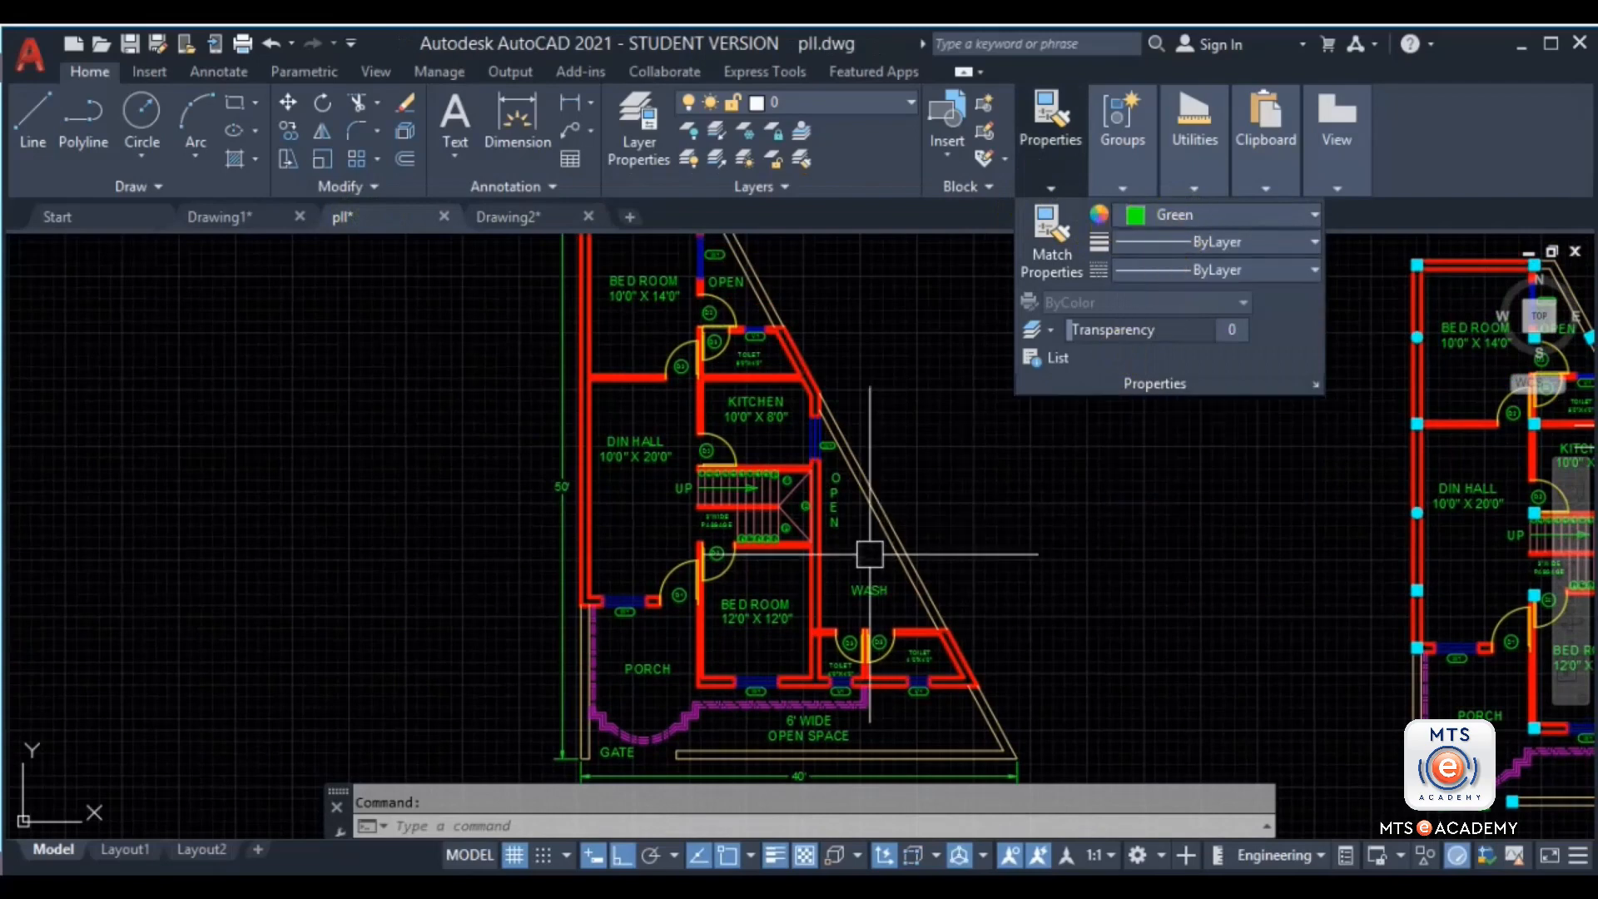
Step: Set the current lineweight to 0.40 mm
mouse_move(1061, 166)
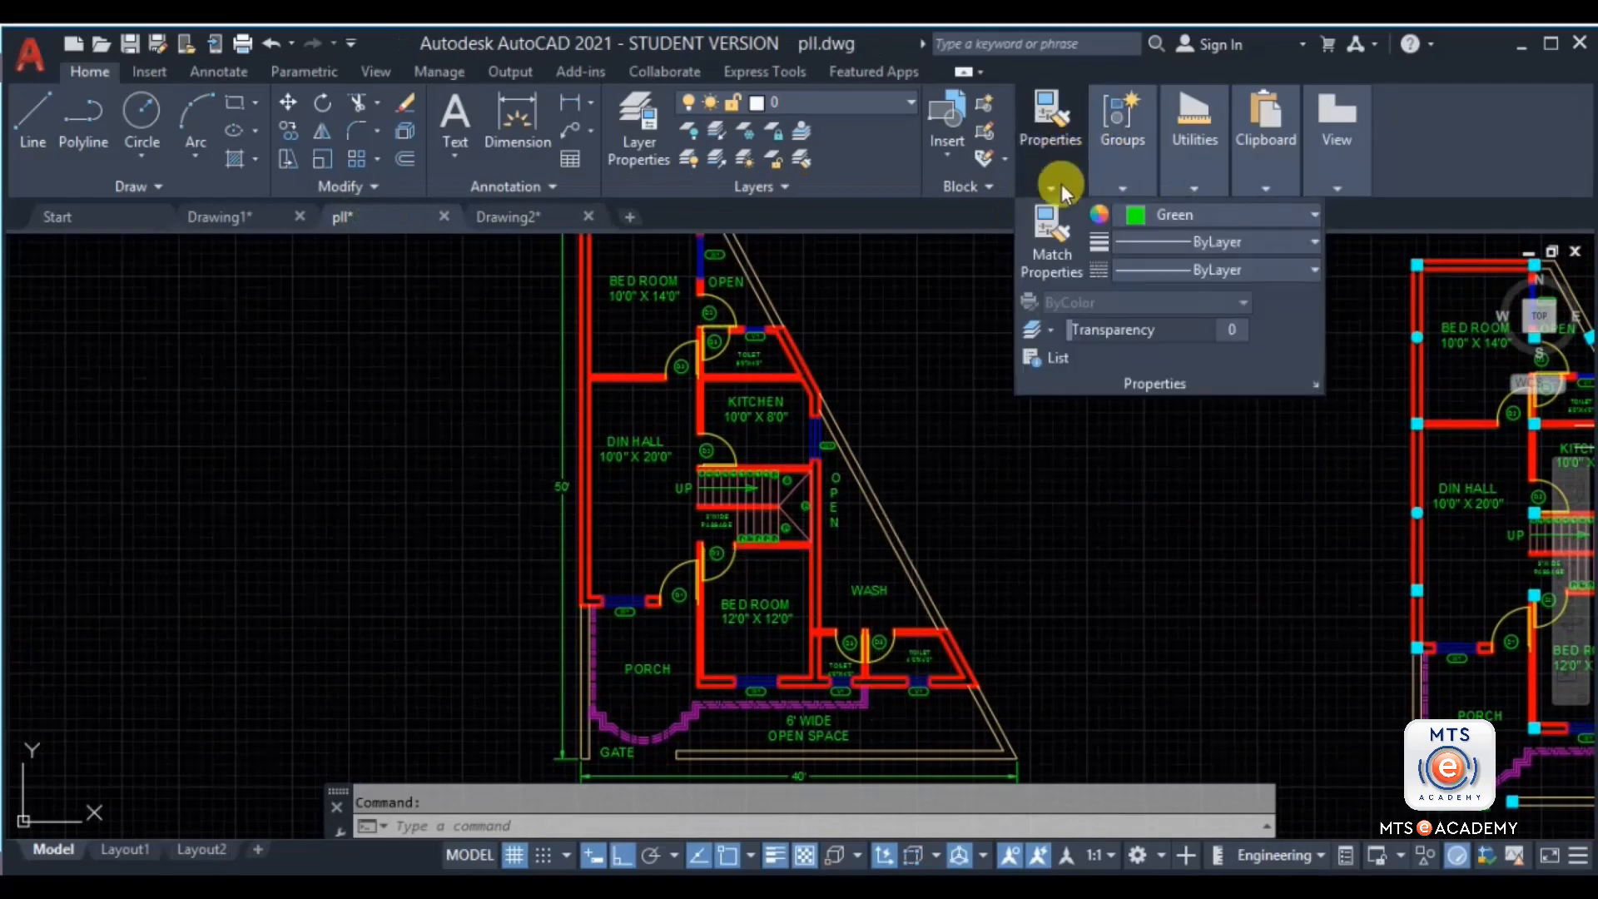
left_click(1185, 243)
scroll(1193, 420, "down", 2)
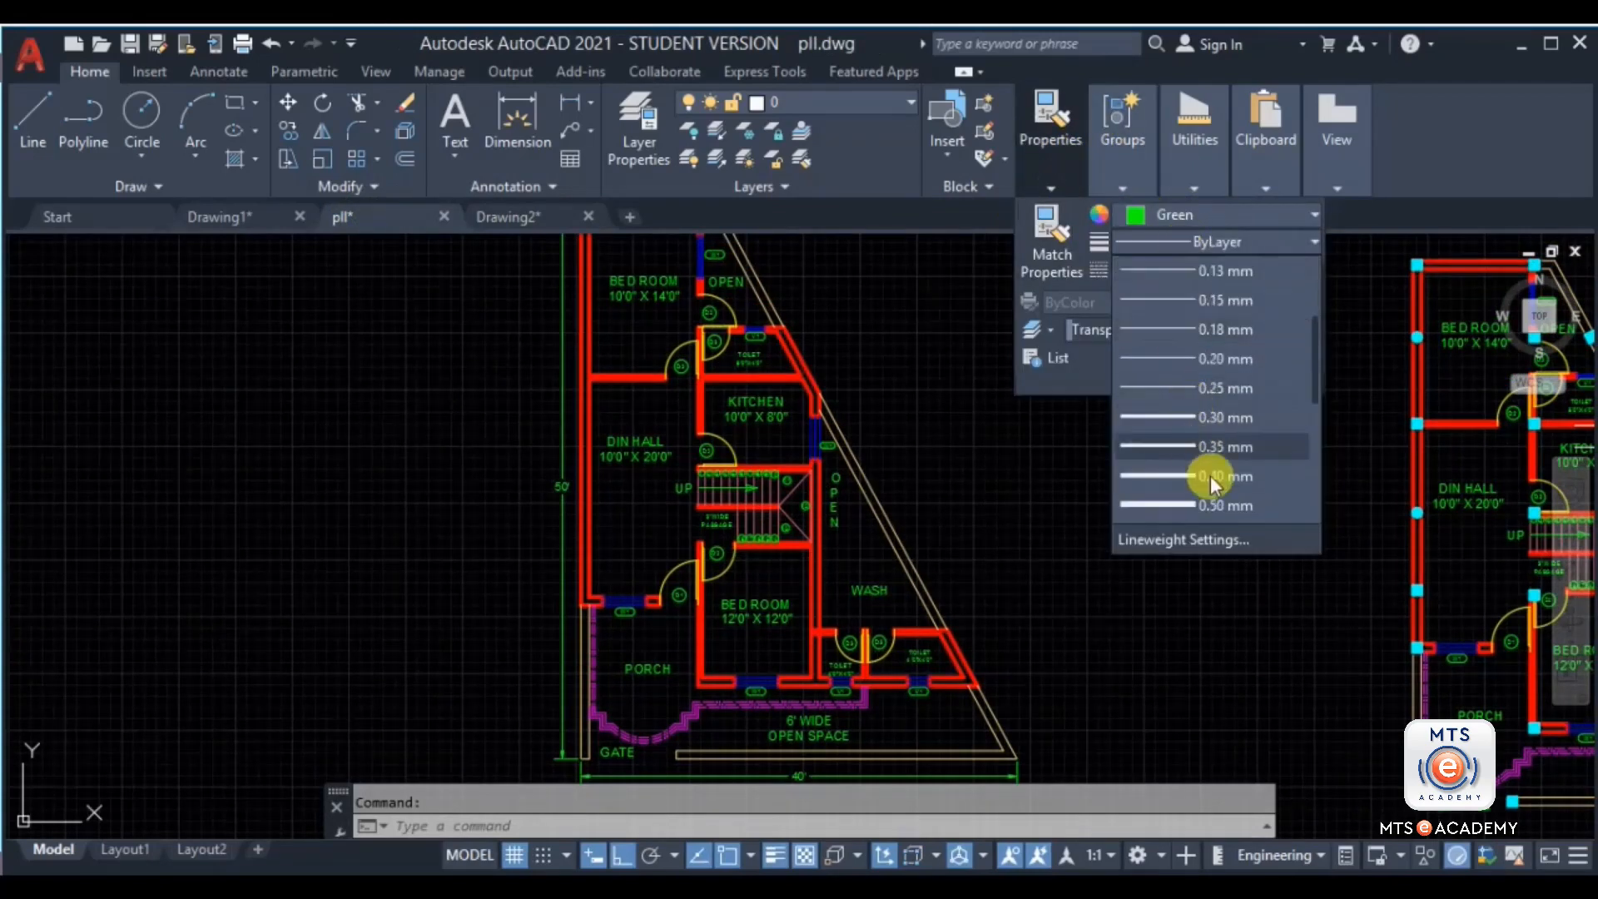
left_click(1195, 478)
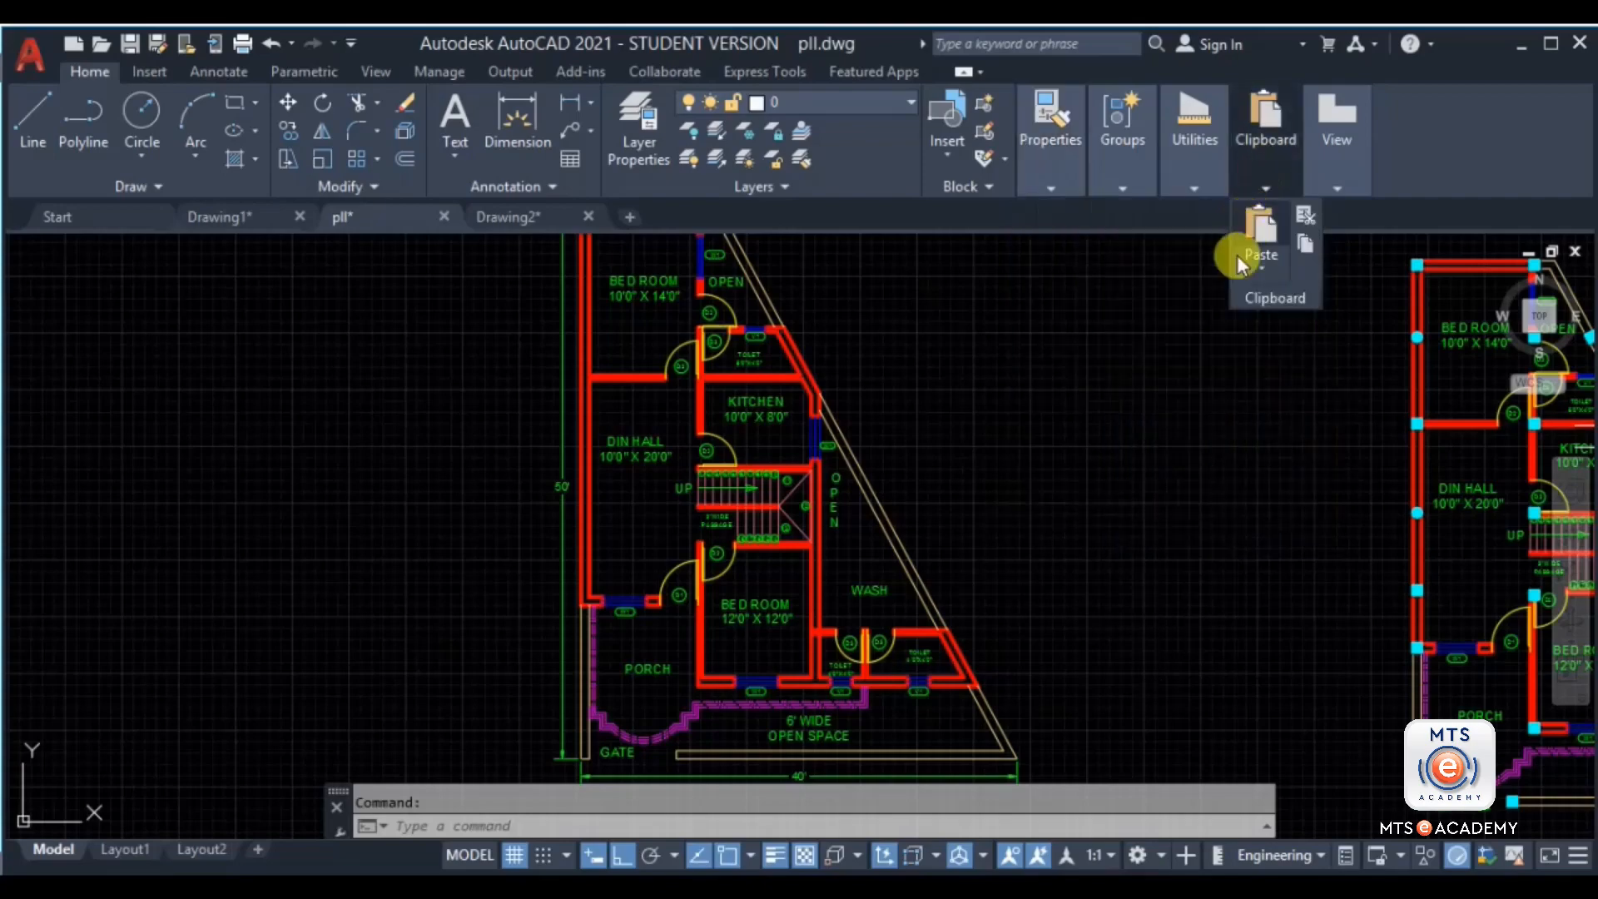
Step: Start a polyline at the lower outer toilet corner of the dimensioned plan and trace the sloping and wash-side walls to the bedroom wall, with ortho off
scroll(976, 442, "down", 5)
scroll(827, 410, "up", 2)
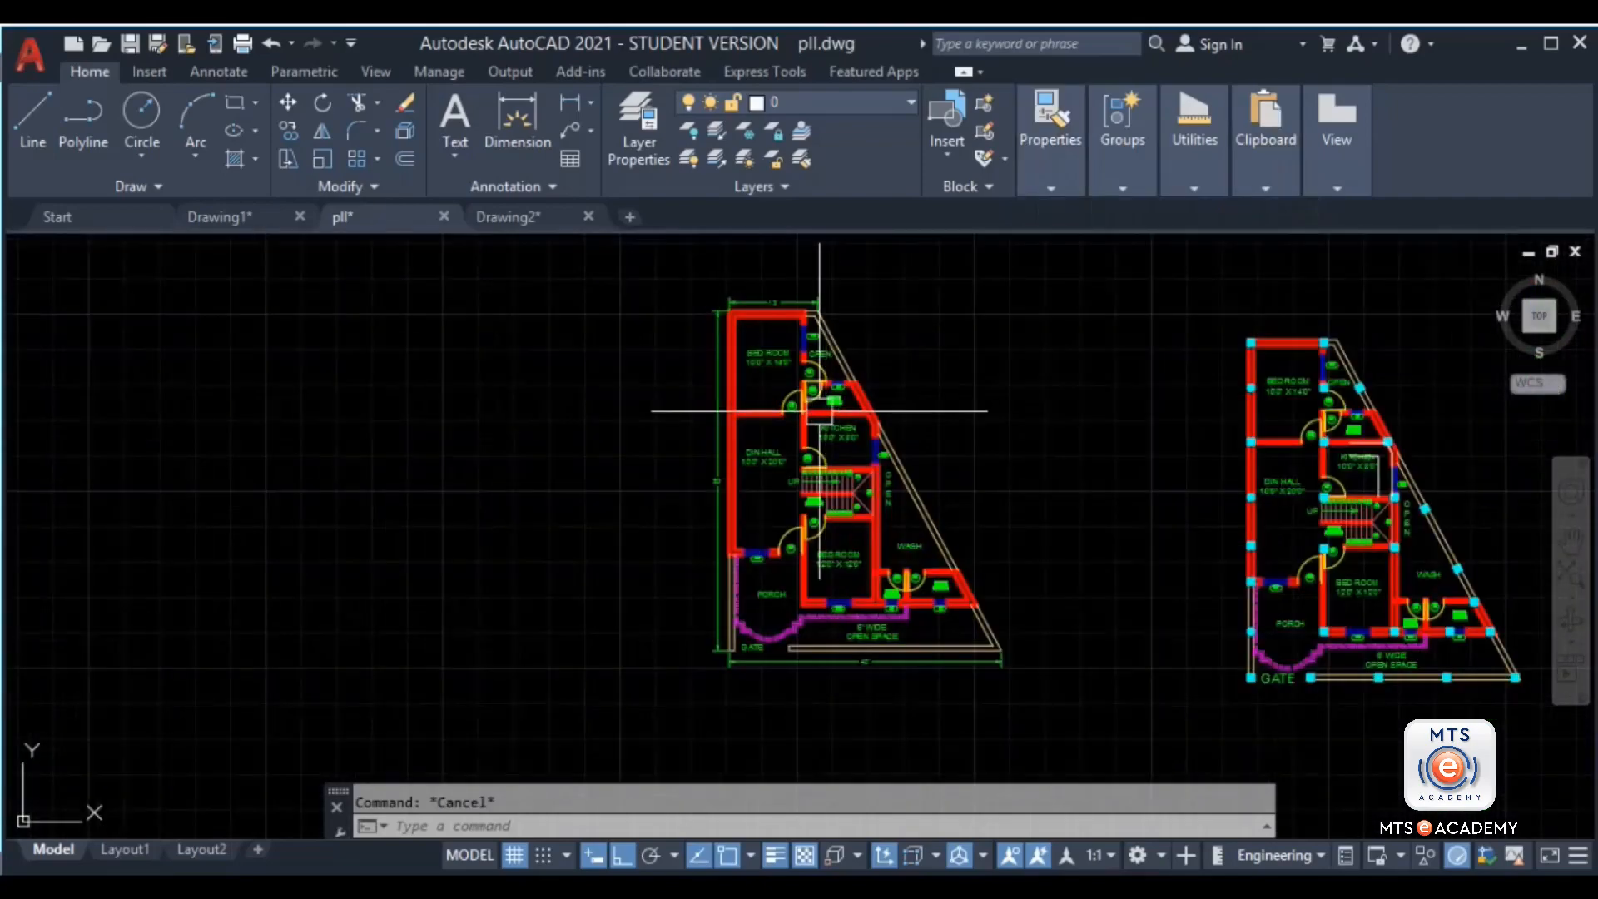
middle_click_drag(950, 559, 942, 505)
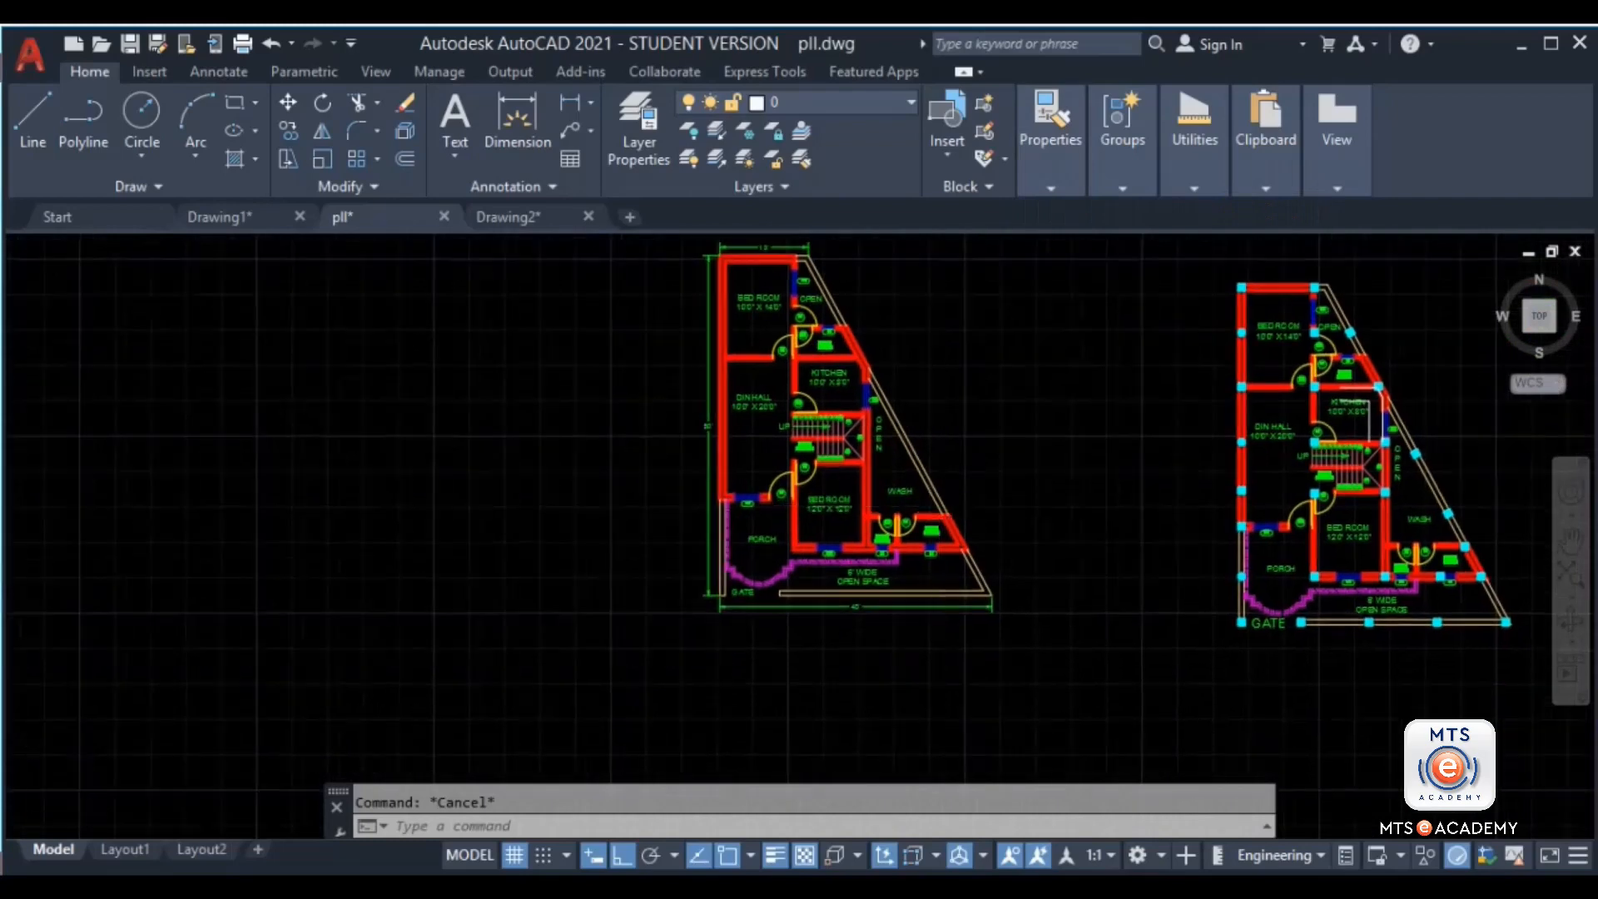
scroll(941, 505, "up", 2)
key("Return")
scroll(990, 574, "up", 3)
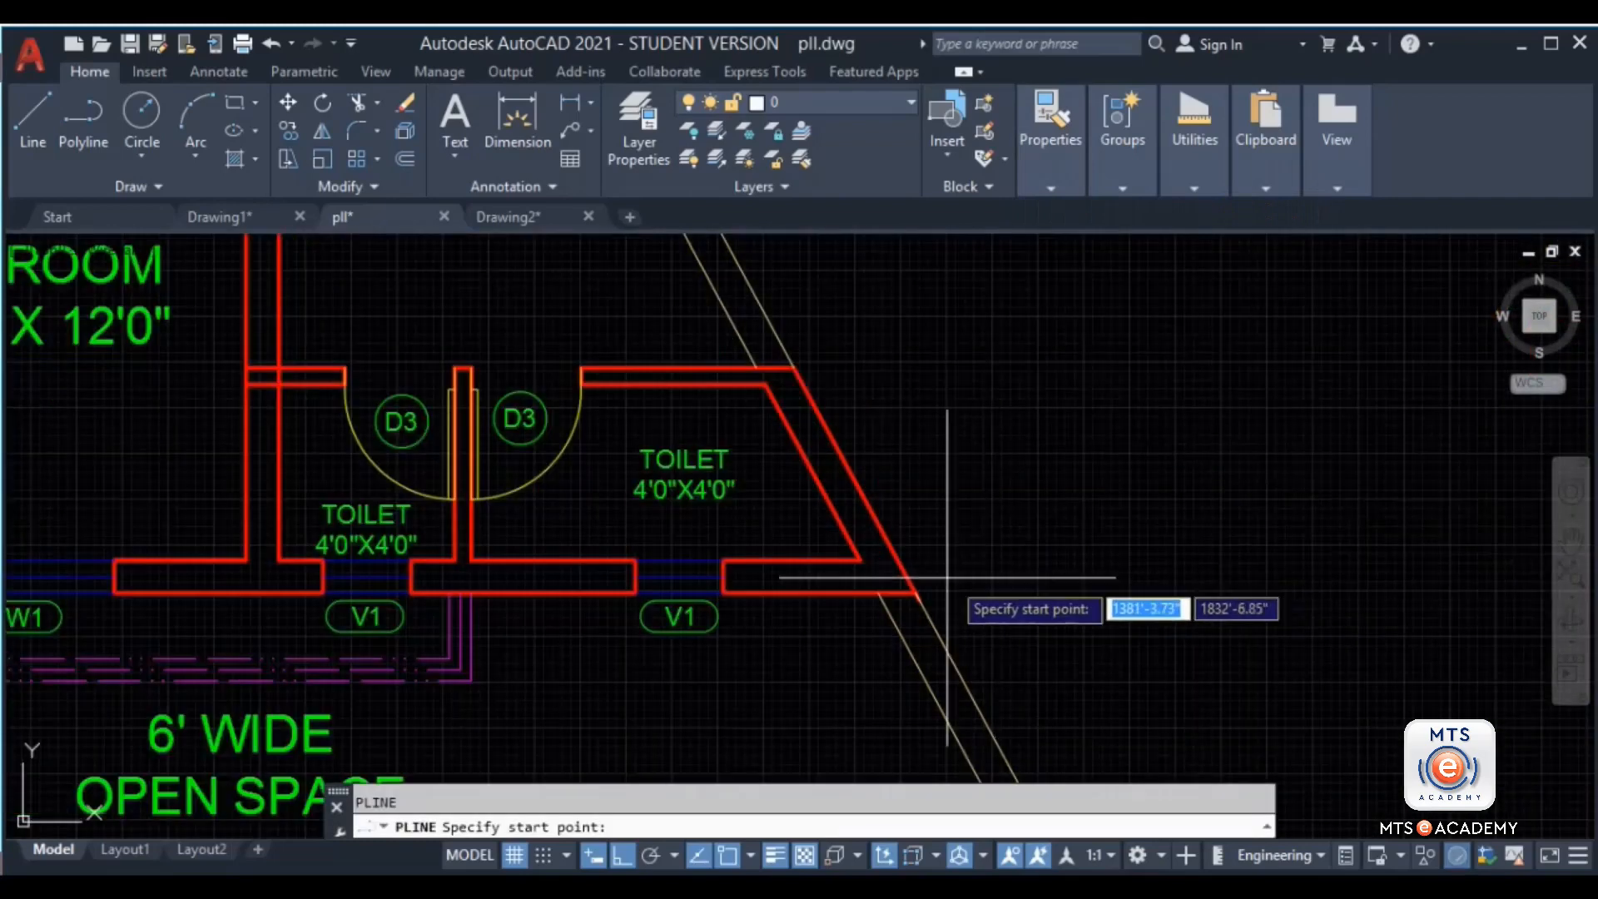
left_click(915, 591)
left_click(795, 367)
left_click(622, 855)
middle_click_drag(626, 455, 1030, 567)
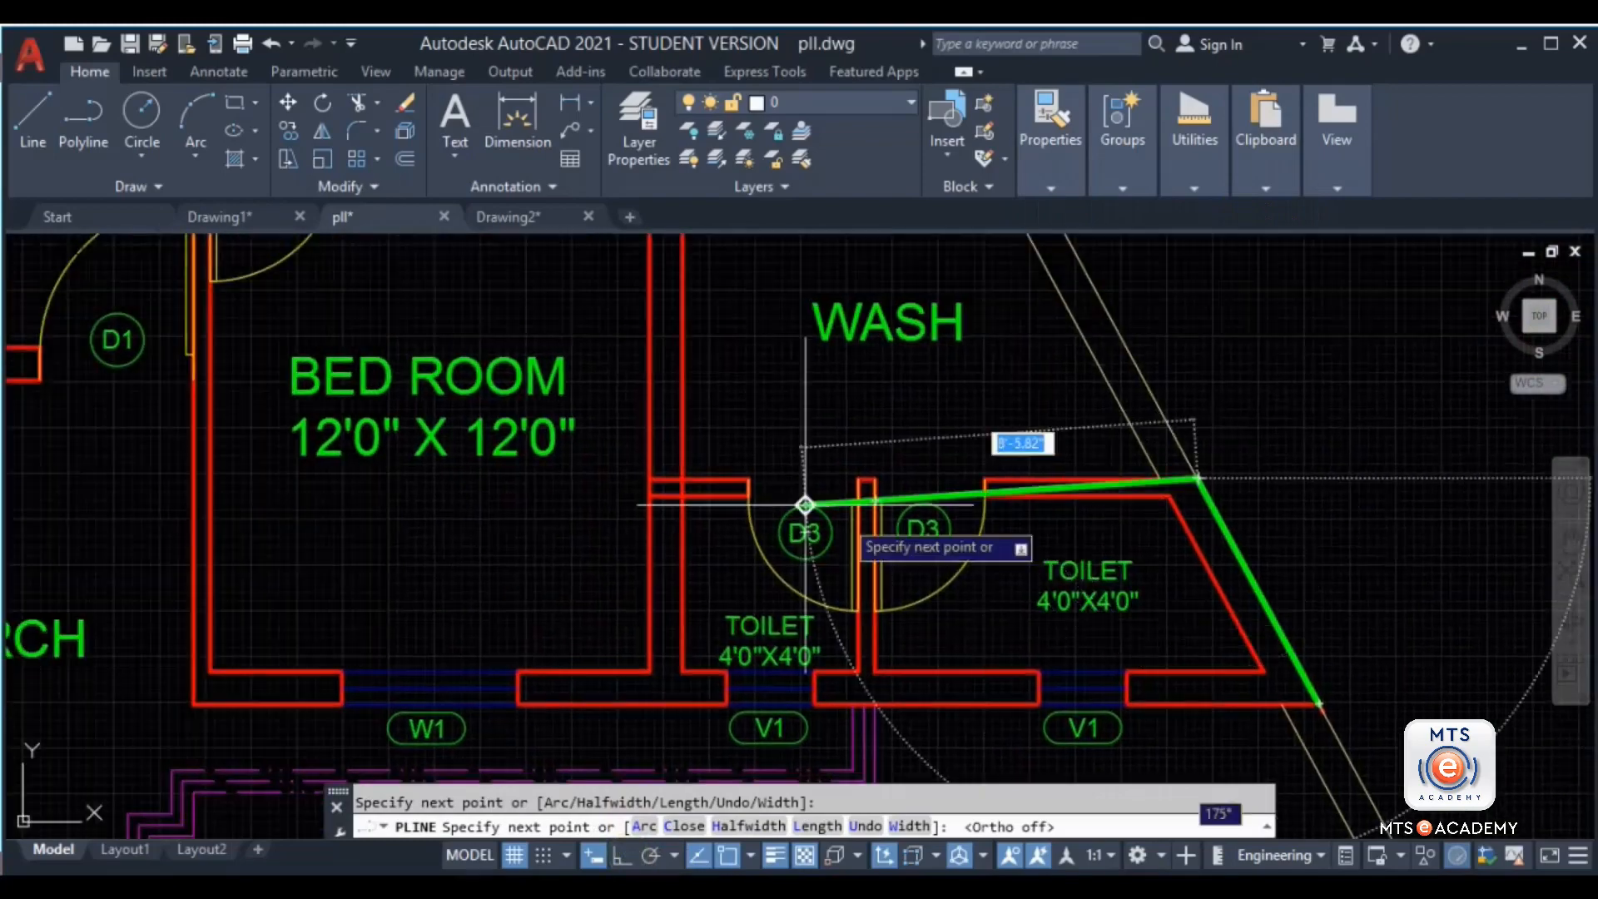
left_click(683, 478)
Step: Continue the polyline up the outer wall to the kitchen corner and around the 8'0"X4'0" toilet to the upper open area
scroll(837, 329, "down", 2)
scroll(837, 340, "down", 3)
scroll(883, 449, "up", 4)
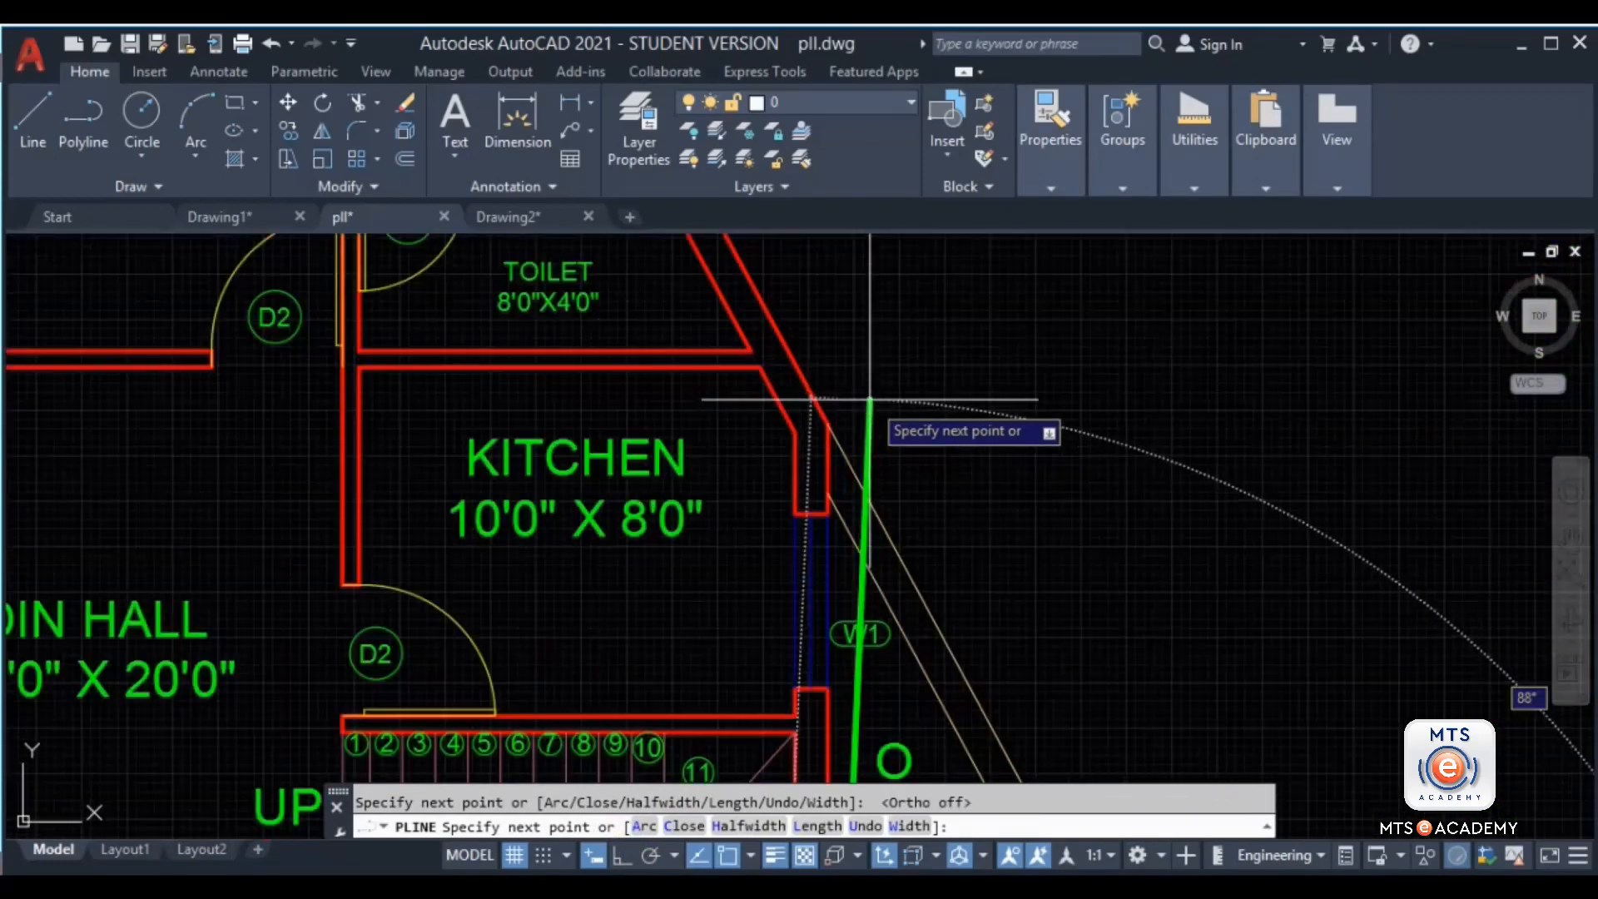
left_click(830, 418)
middle_click_drag(941, 425, 1062, 698)
left_click(805, 432)
scroll(516, 426, "up", 3)
left_click(421, 455)
Step: Continue the polyline around the 10'0" X 14'0" bedroom and down the long outer wall to the dining hall's lower outer corner
scroll(582, 392, "down", 5)
mouse_move(611, 373)
middle_mouse_down()
mouse_move(678, 502)
mouse_move(973, 328)
middle_mouse_up()
scroll(678, 502, "up", 6)
scroll(652, 488, "down", 6)
left_click(692, 306)
scroll(788, 656, "down", 6)
middle_click_drag(788, 656, 709, 312)
scroll(712, 463, "up", 7)
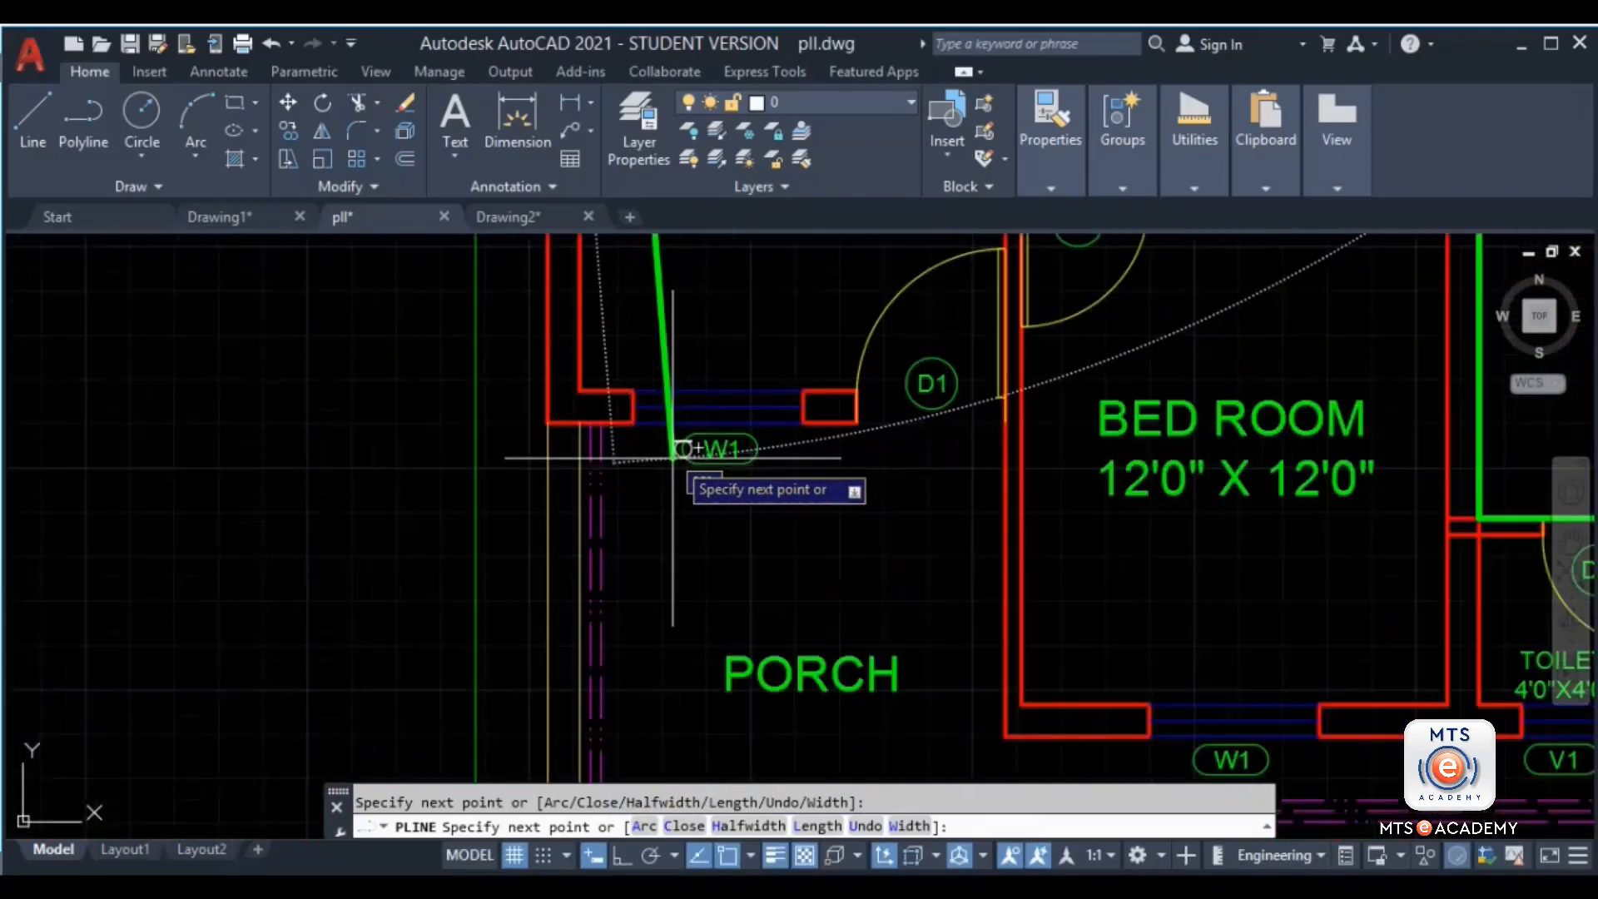
left_click(547, 423)
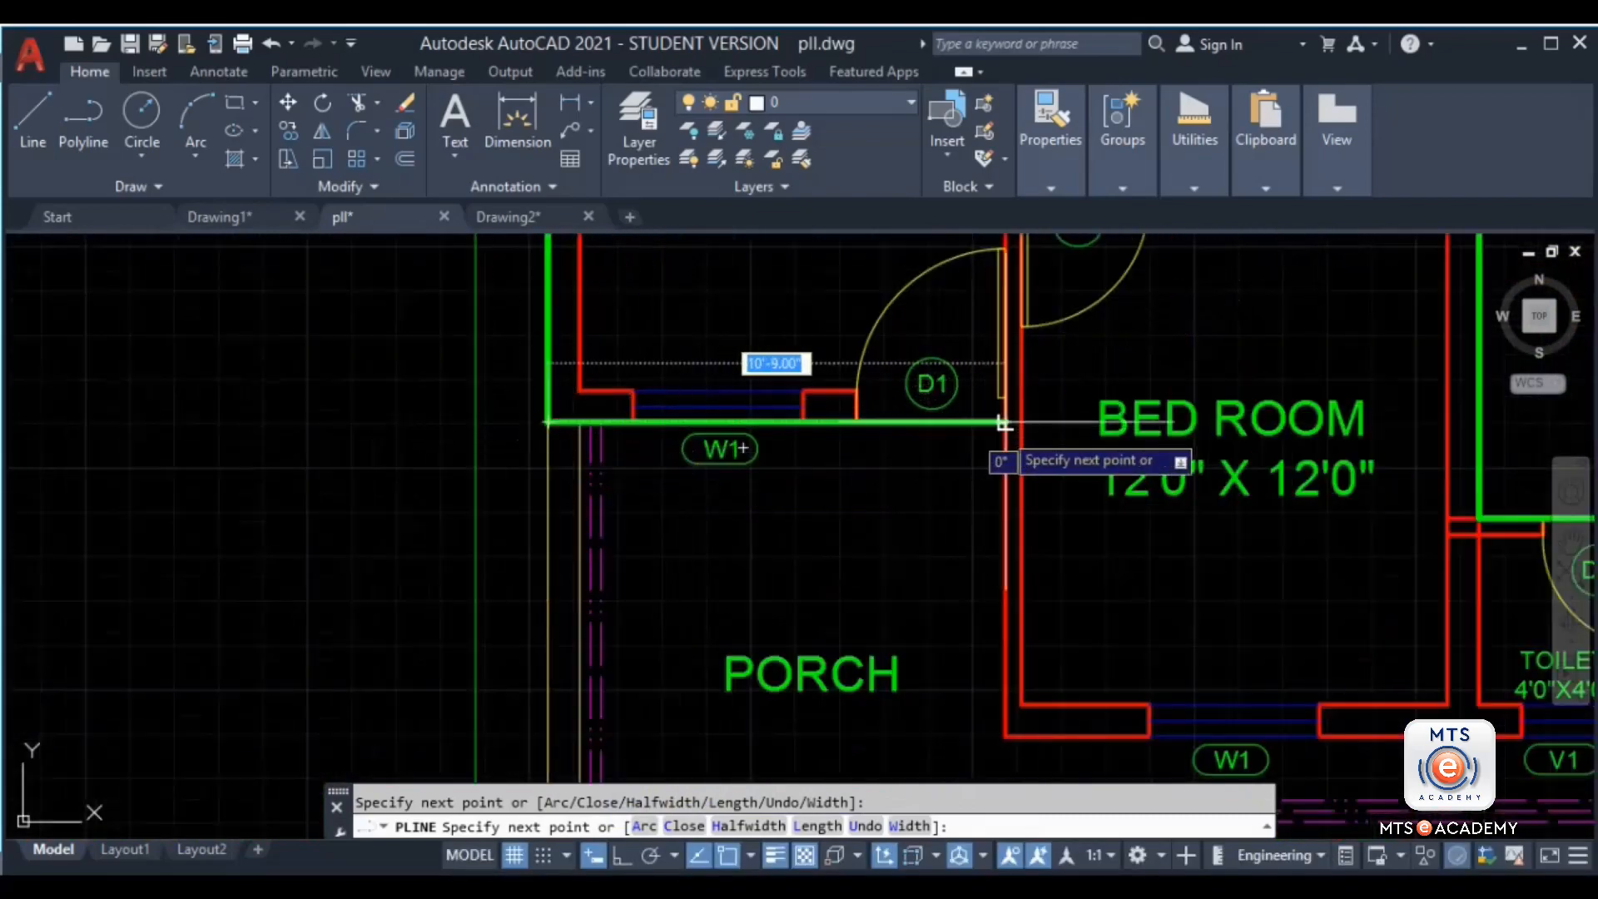
Step: Finish the outline along the porch side and beneath the 12'0" X 12'0" bedroom and toilets, ending at its start point
left_click(1004, 423)
left_click(1006, 737)
middle_click_drag(1232, 676, 520, 578)
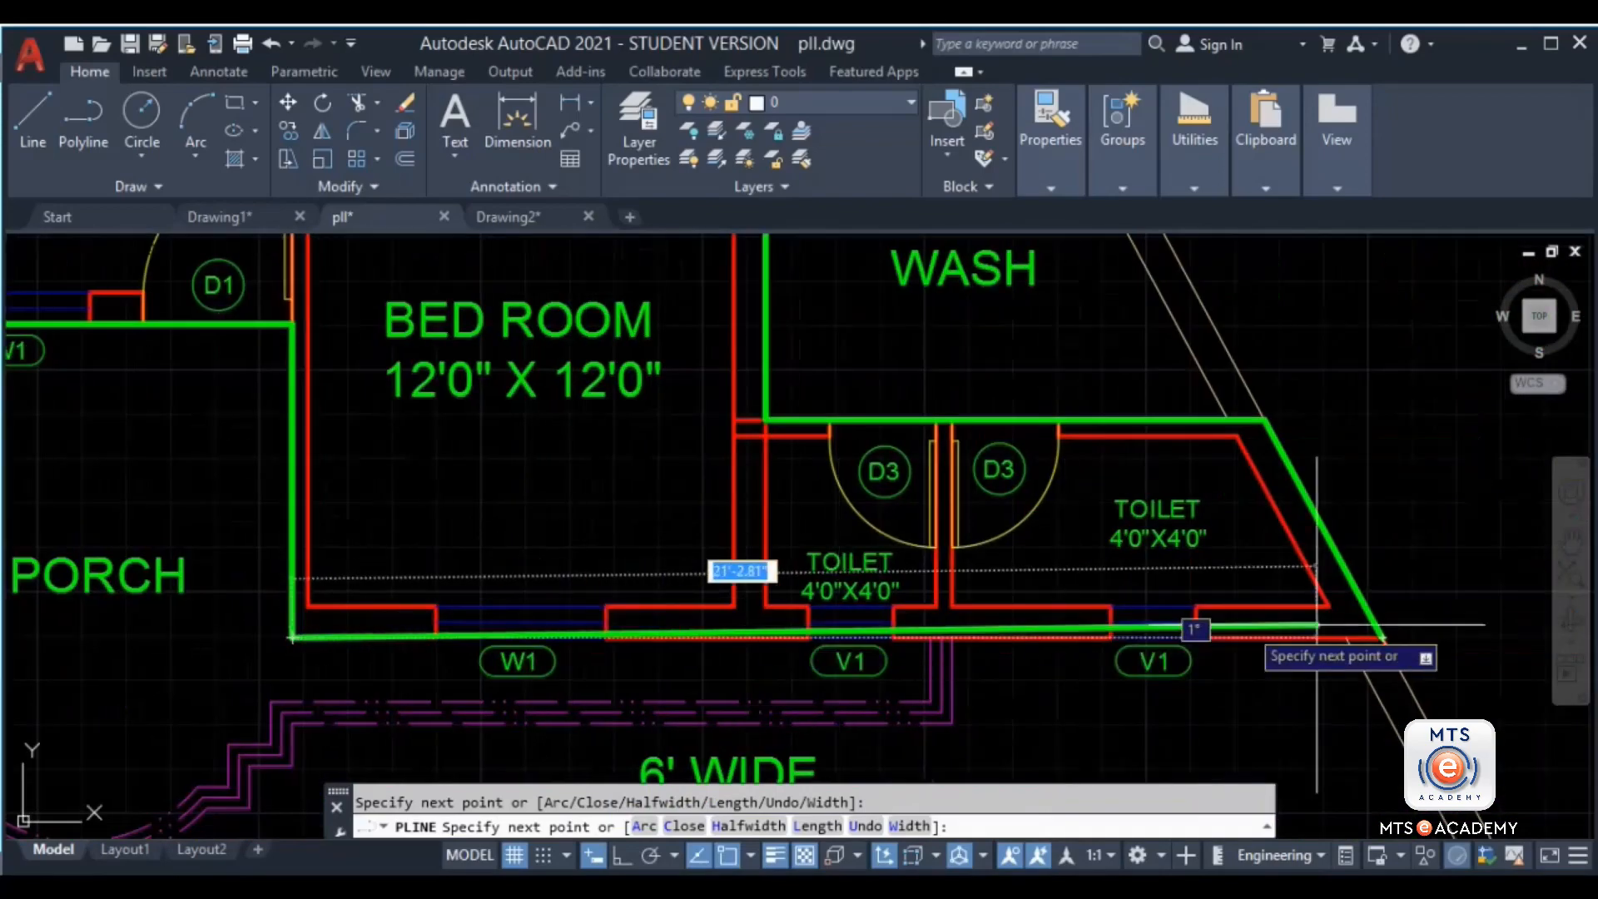
left_click(1378, 639)
key("Return")
Step: Move the green outline polyline off the house plan into the empty space to its left
scroll(934, 652, "down", 5)
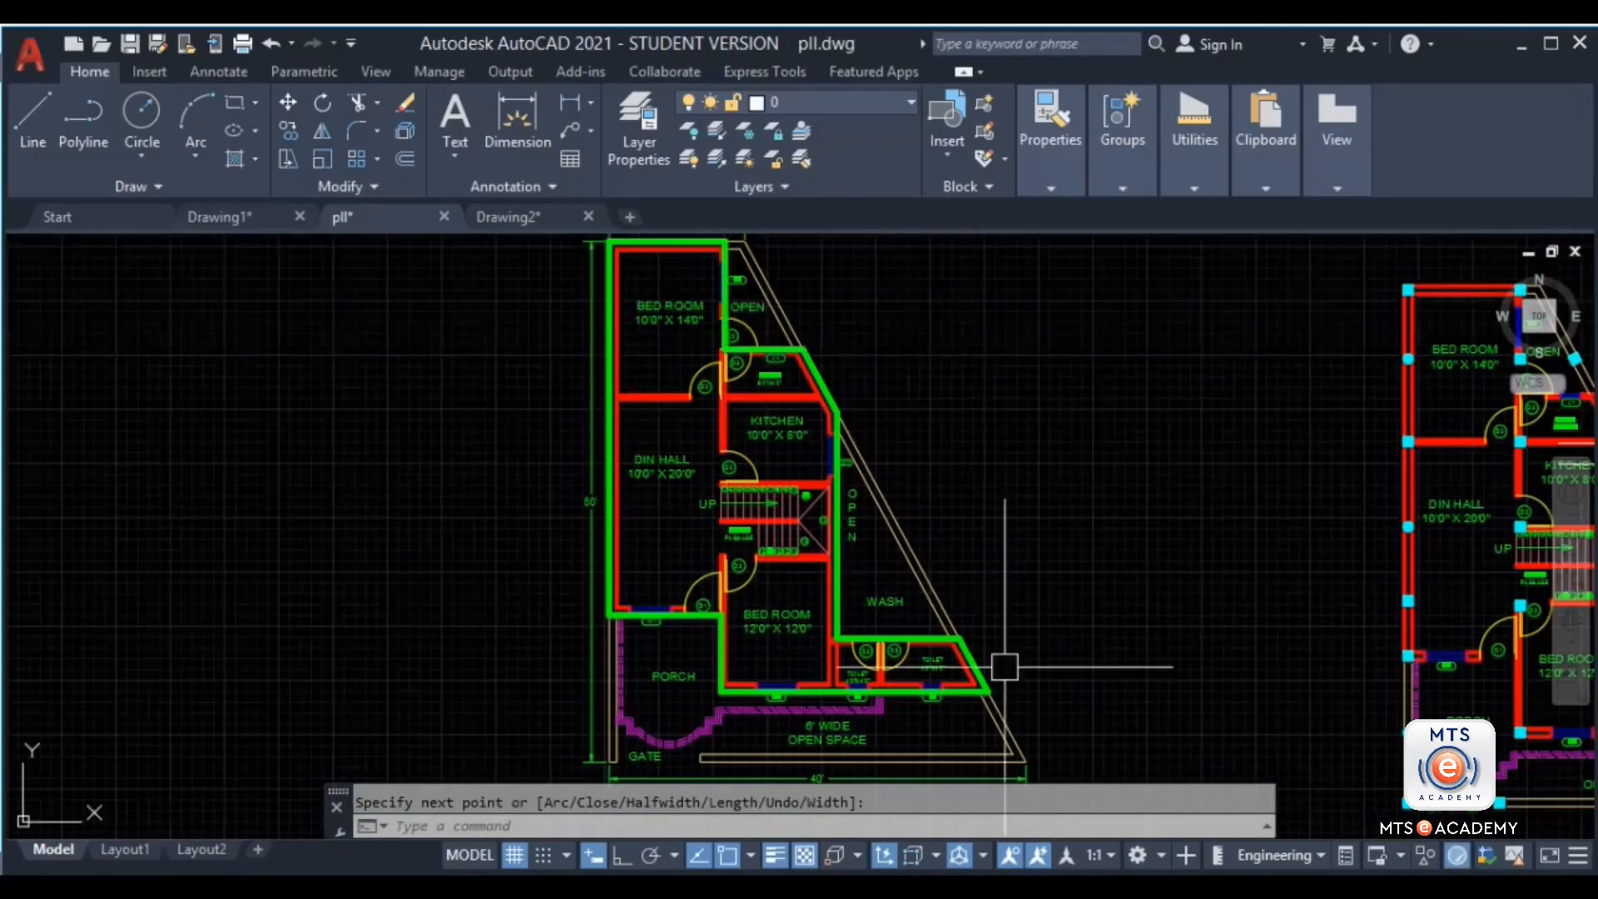
scroll(737, 366, "down", 5)
scroll(916, 537, "up", 5)
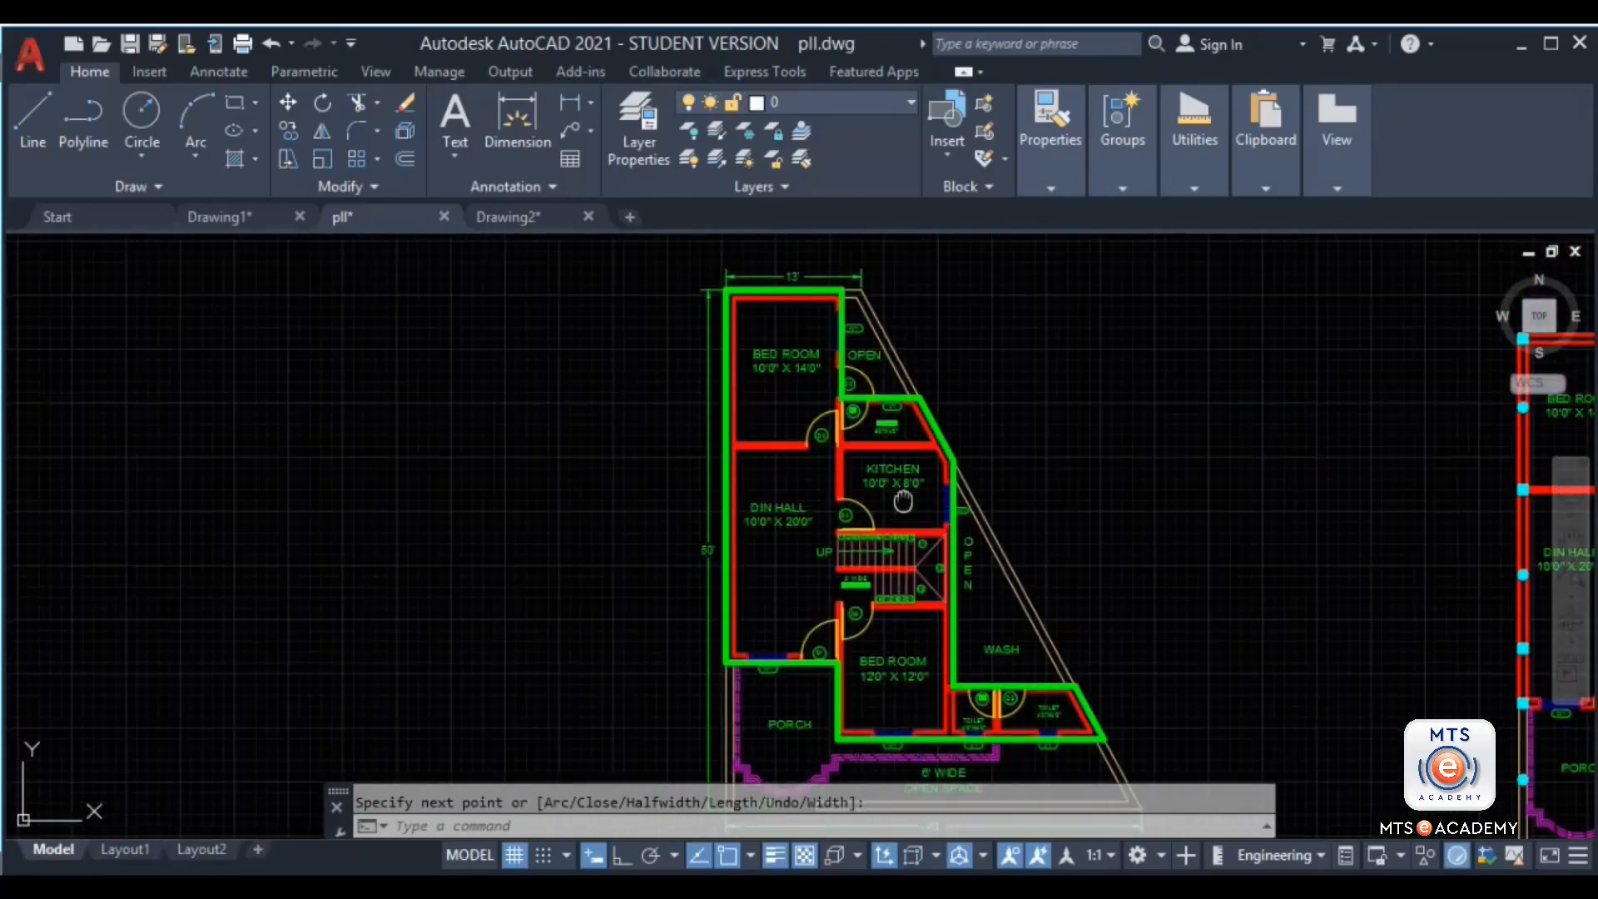
middle_click_drag(1029, 576, 1155, 583)
type("m")
key("Return")
left_click(1082, 588)
left_click(592, 568)
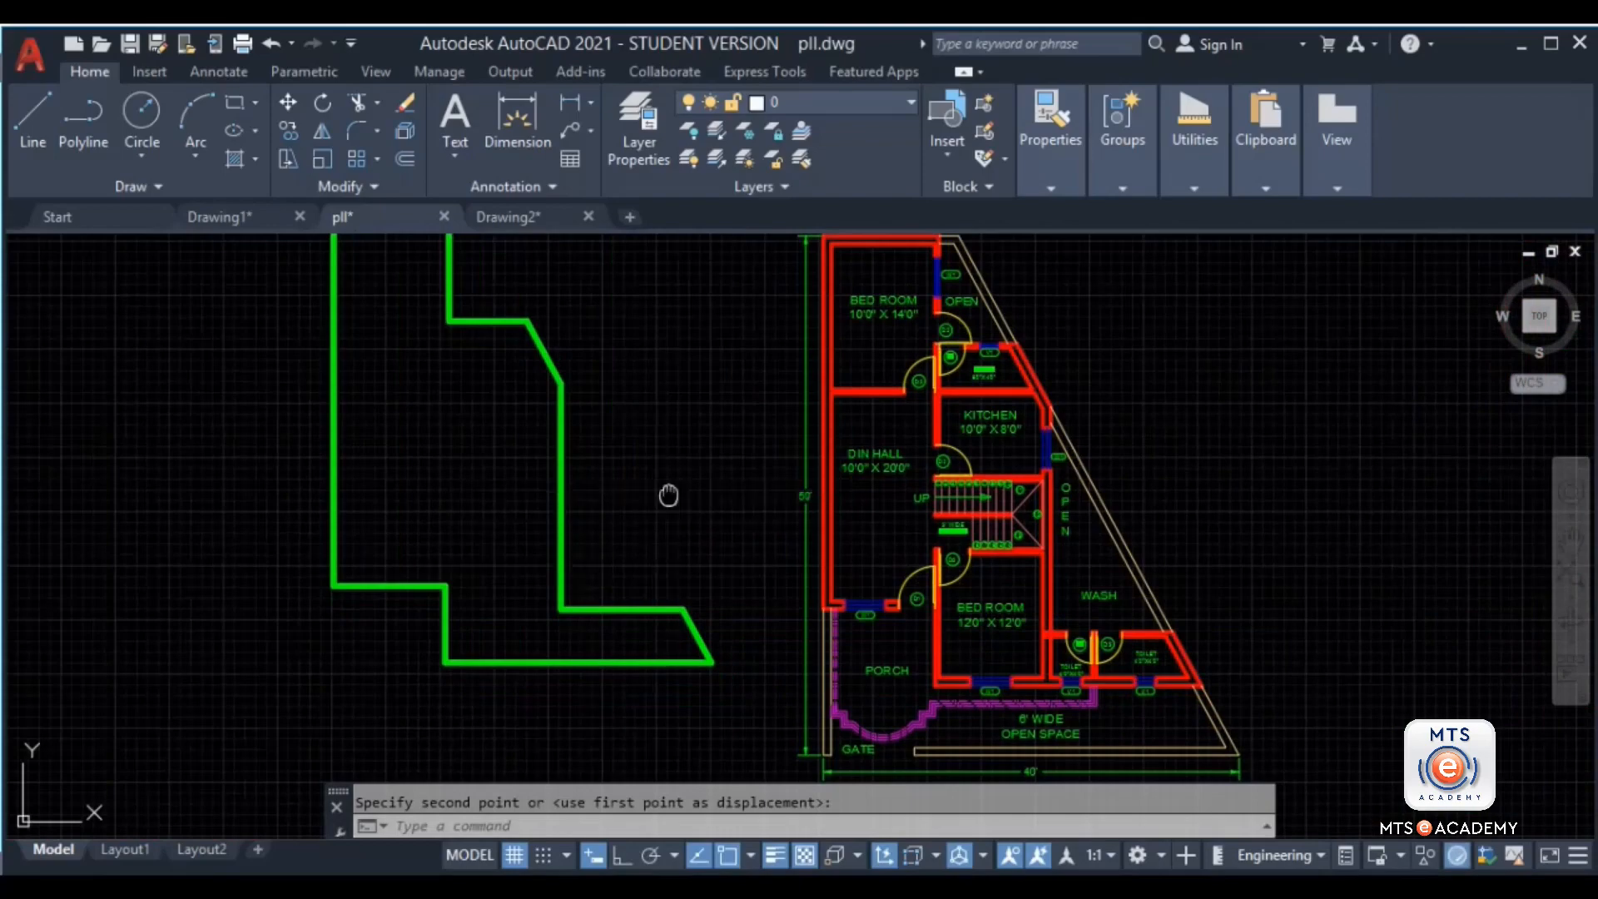
scroll(845, 513, "down", 3)
scroll(803, 450, "up", 2)
left_click(806, 426)
left_click(690, 482)
middle_click_drag(824, 449, 829, 535)
key("Escape")
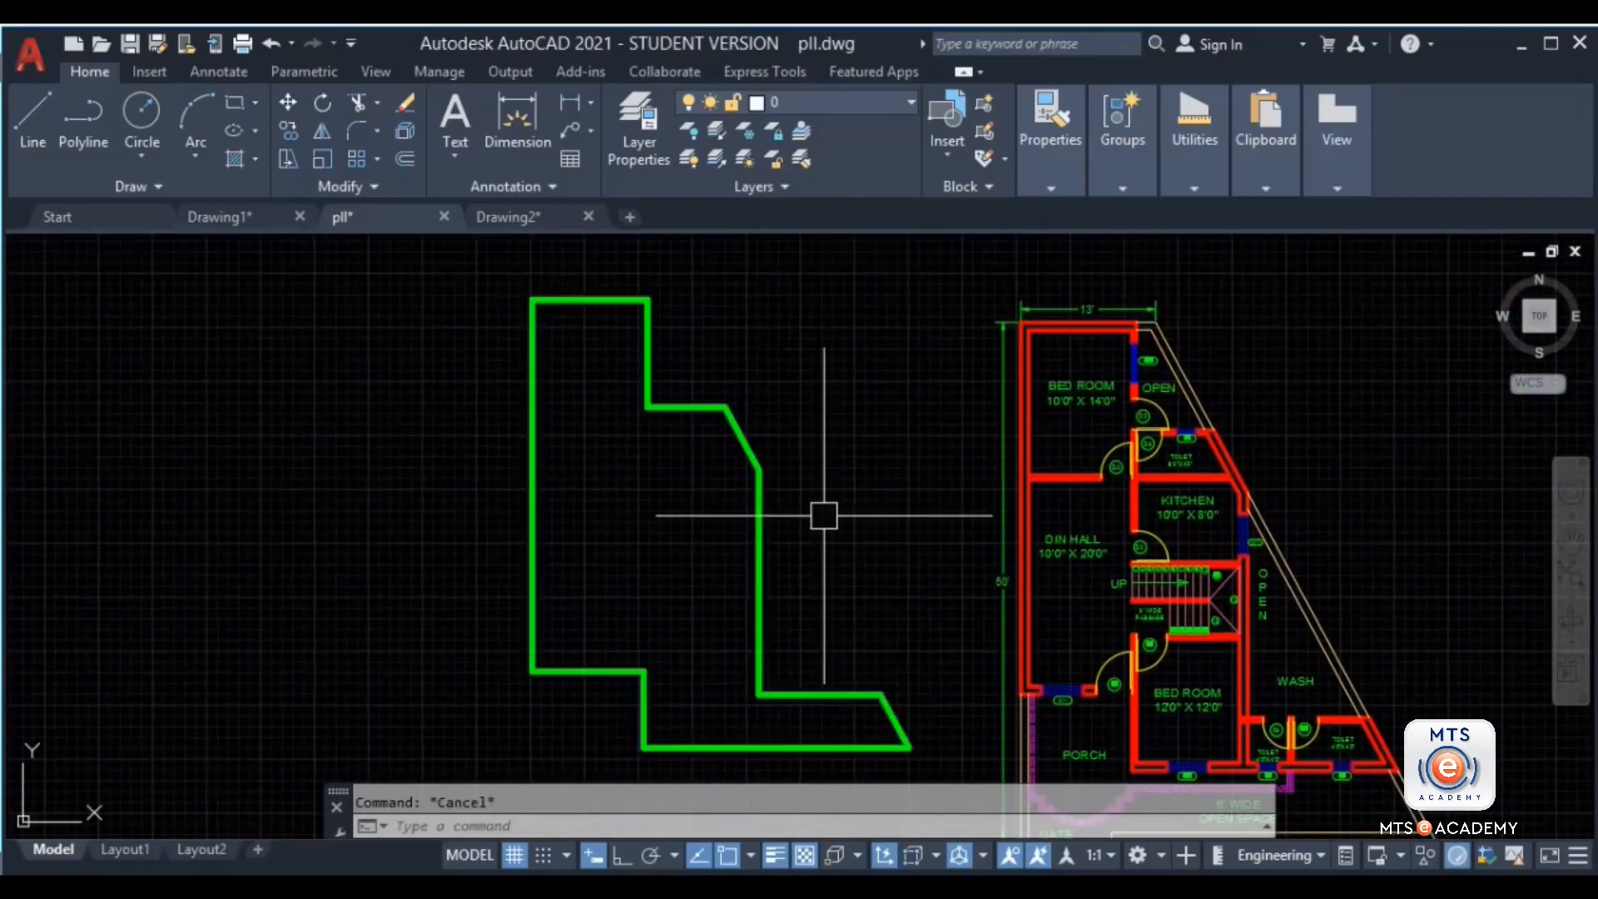
left_click(835, 491)
left_click(888, 482)
type("q")
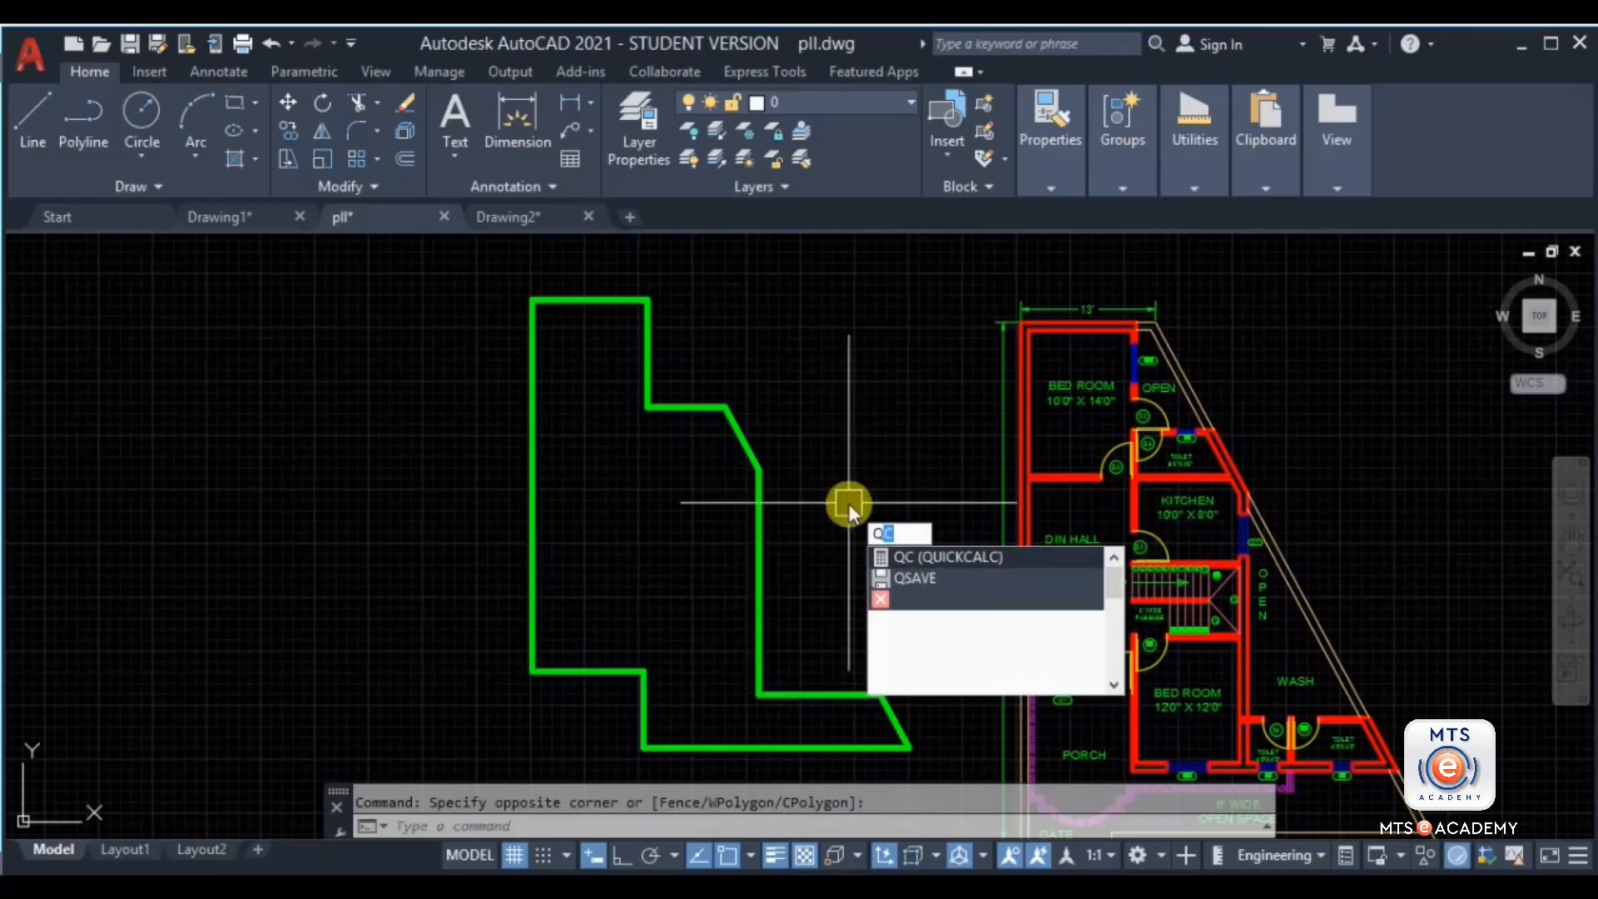
key("Escape")
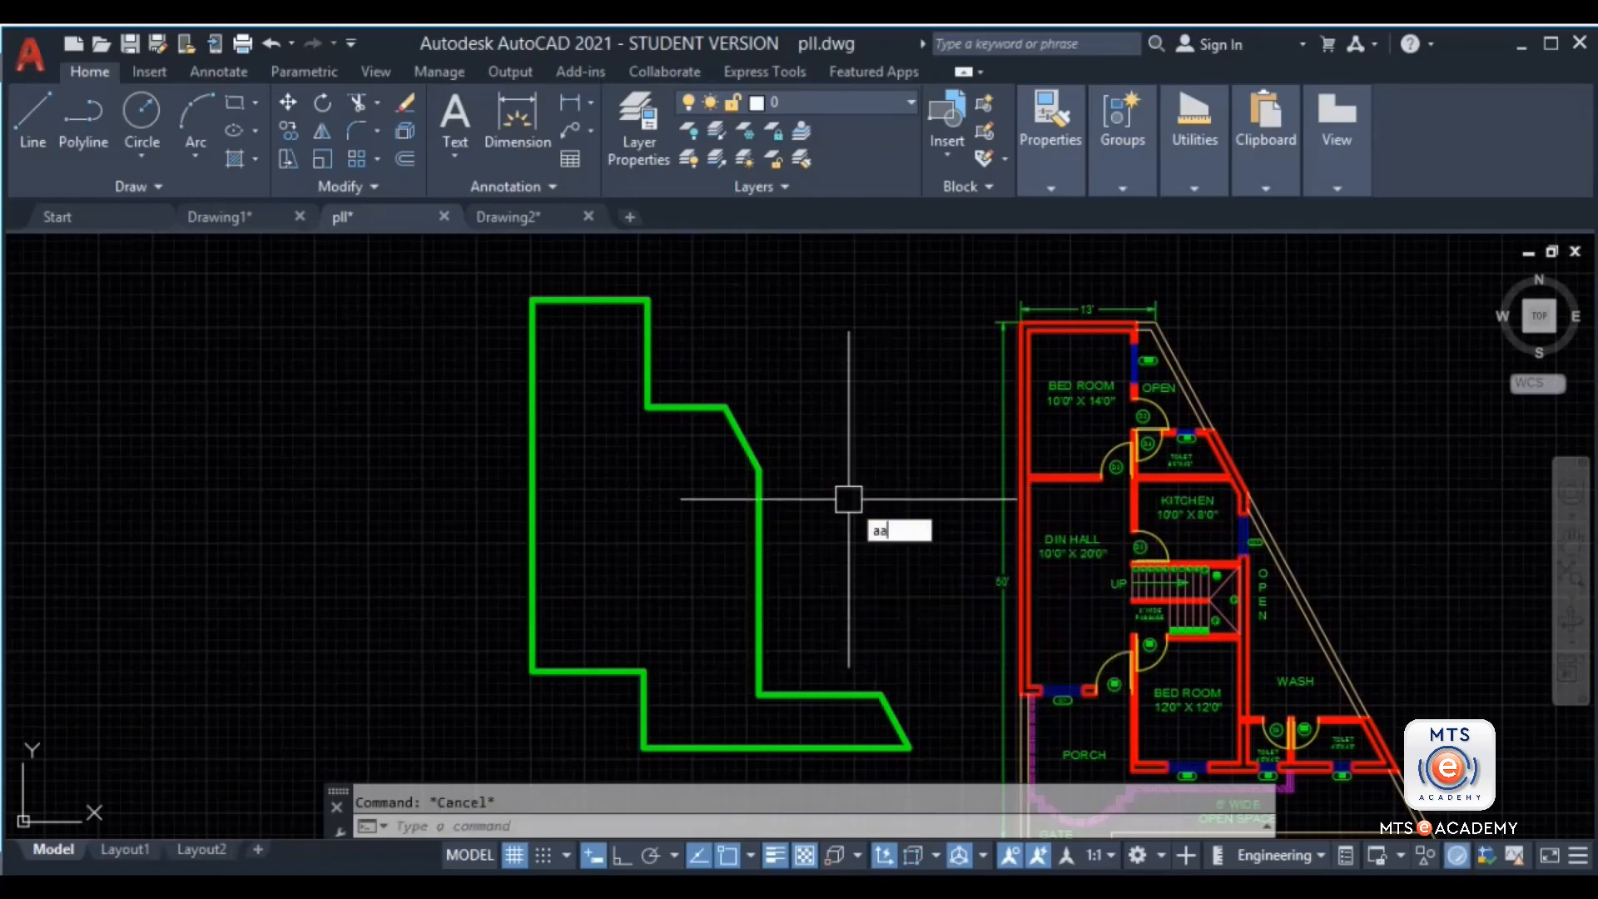
Step: Measure the area and length of the green outline with the Object option of AREA
key("Return")
key("Return")
left_click(760, 479)
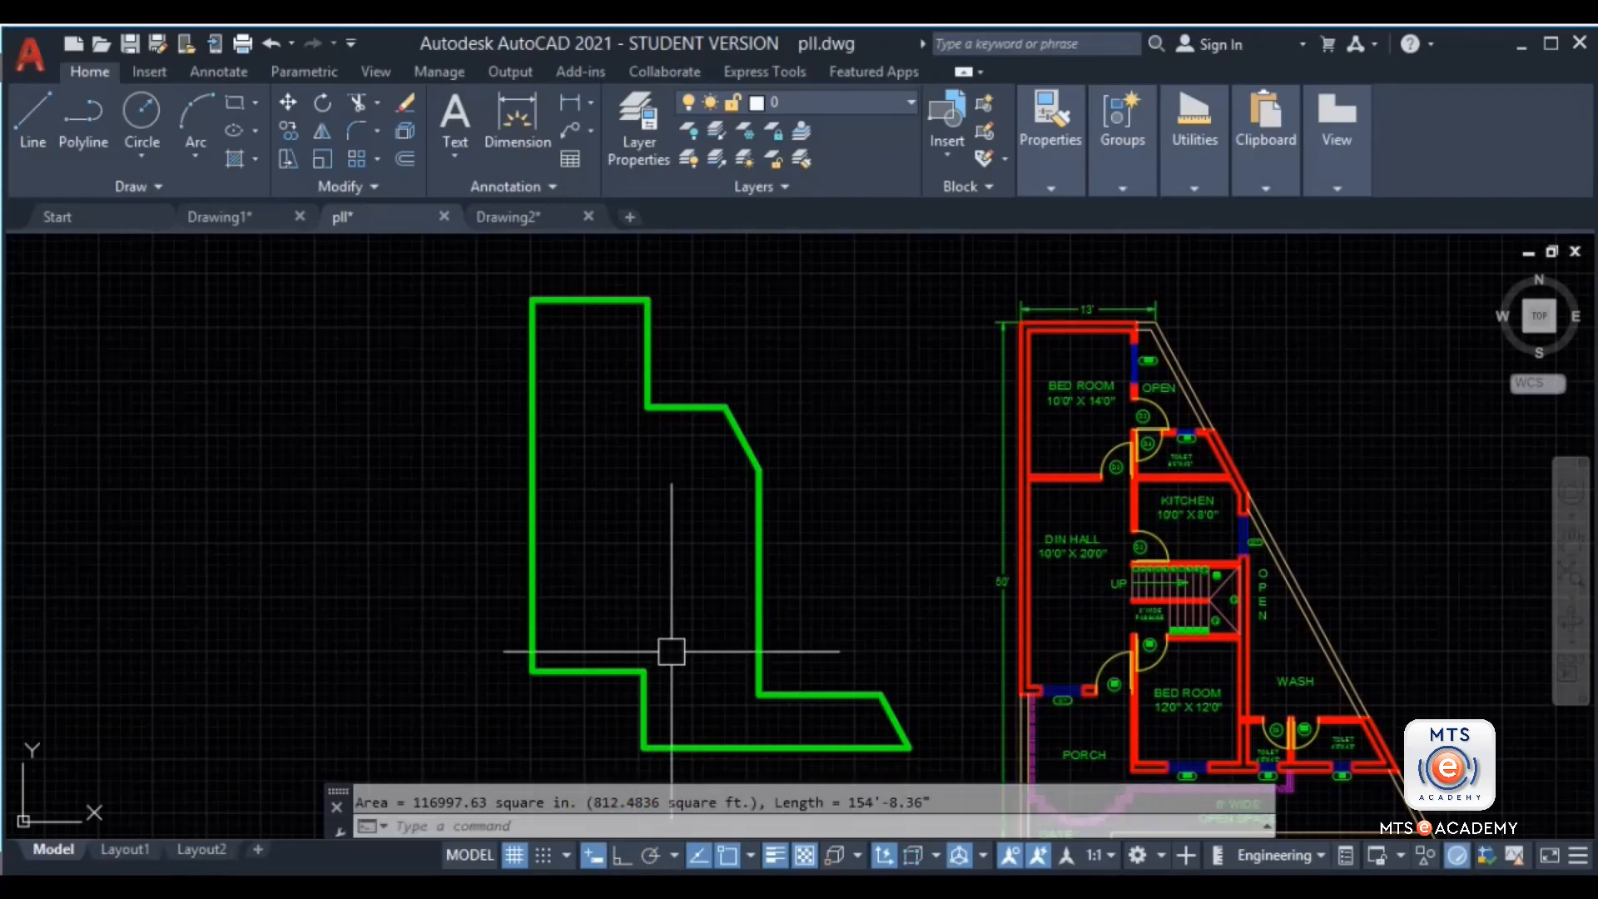
middle_click_drag(678, 607, 721, 554)
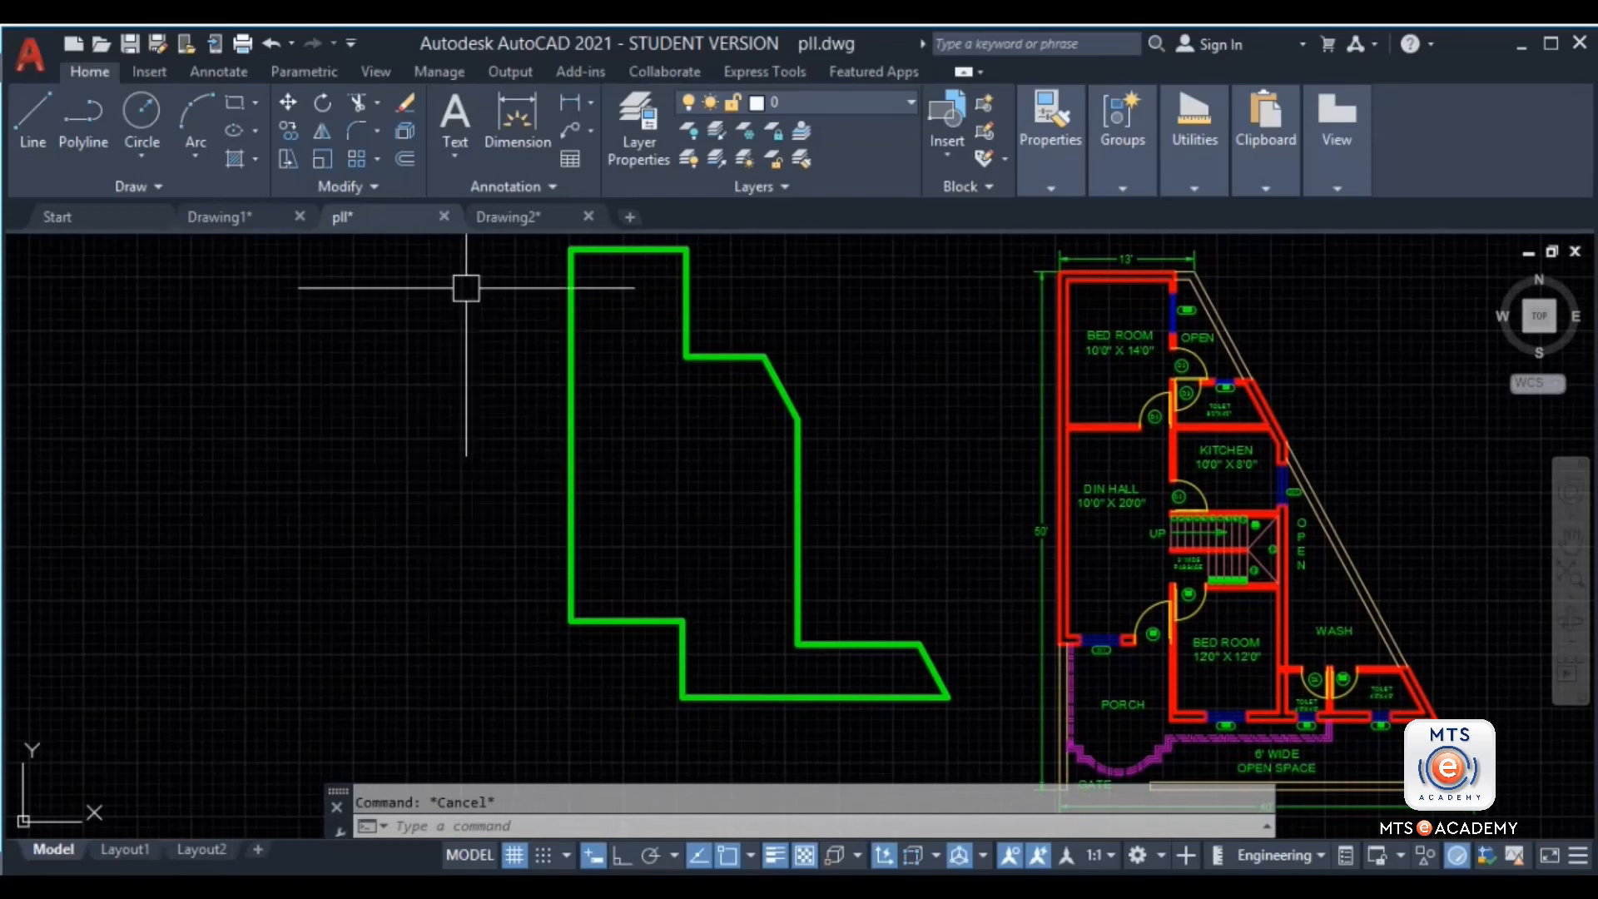
middle_click_drag(1030, 552, 849, 546)
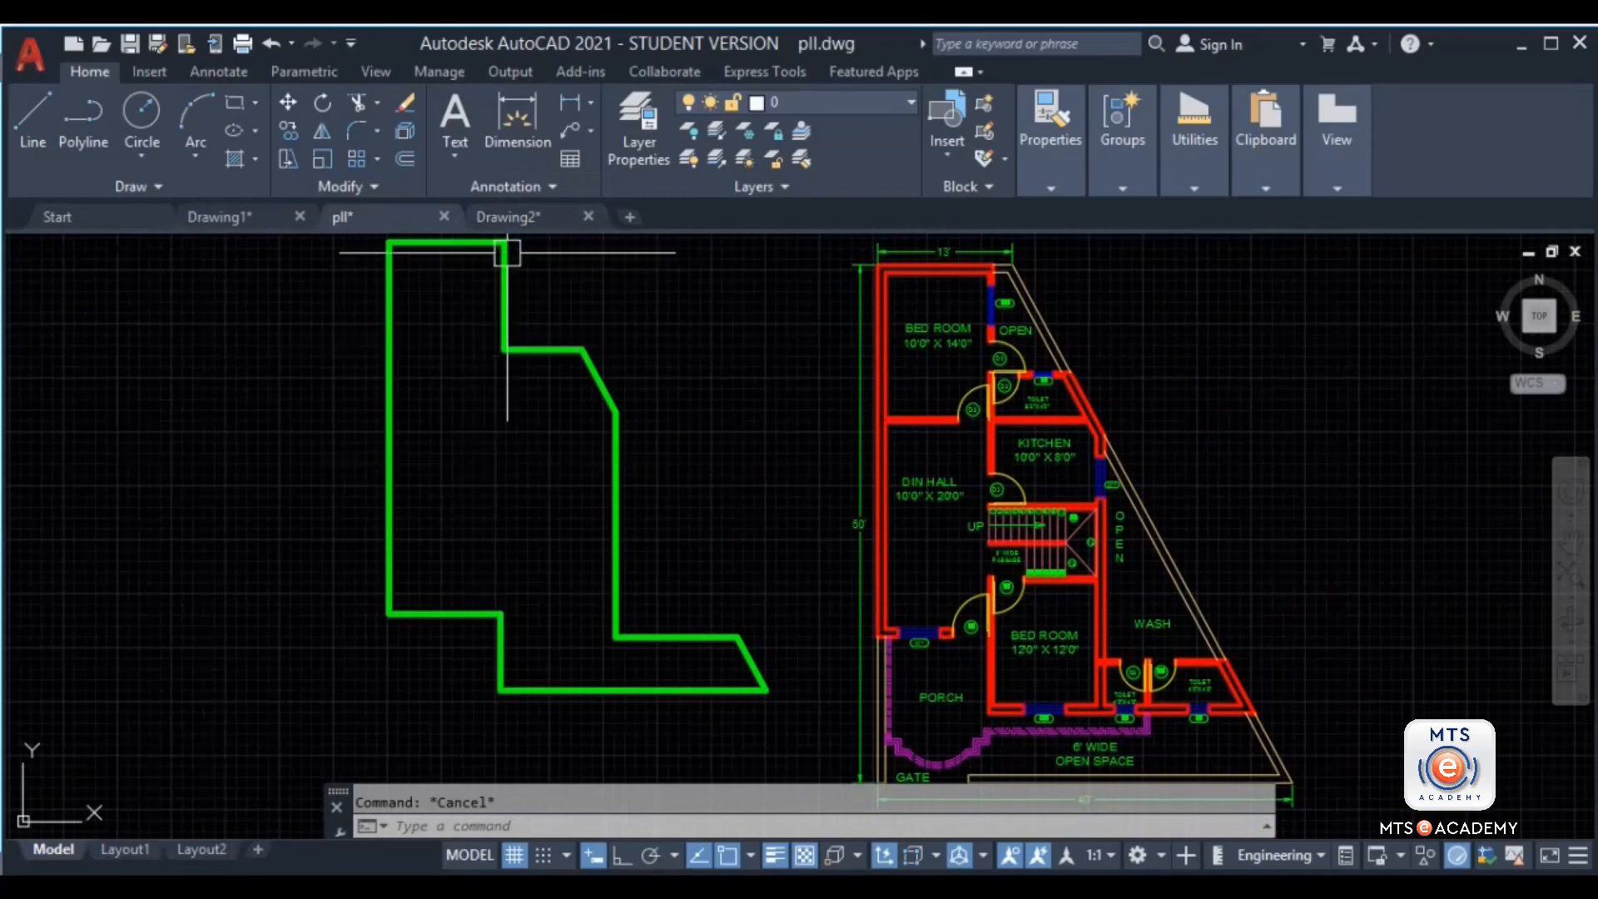
Step: Switch to Drawing2 and draw a circle about 1'-2 7/16" in radius above the shapes, plus a smaller overlapping one centered on its right quadrant
left_click(519, 218)
scroll(802, 500, "down", 2)
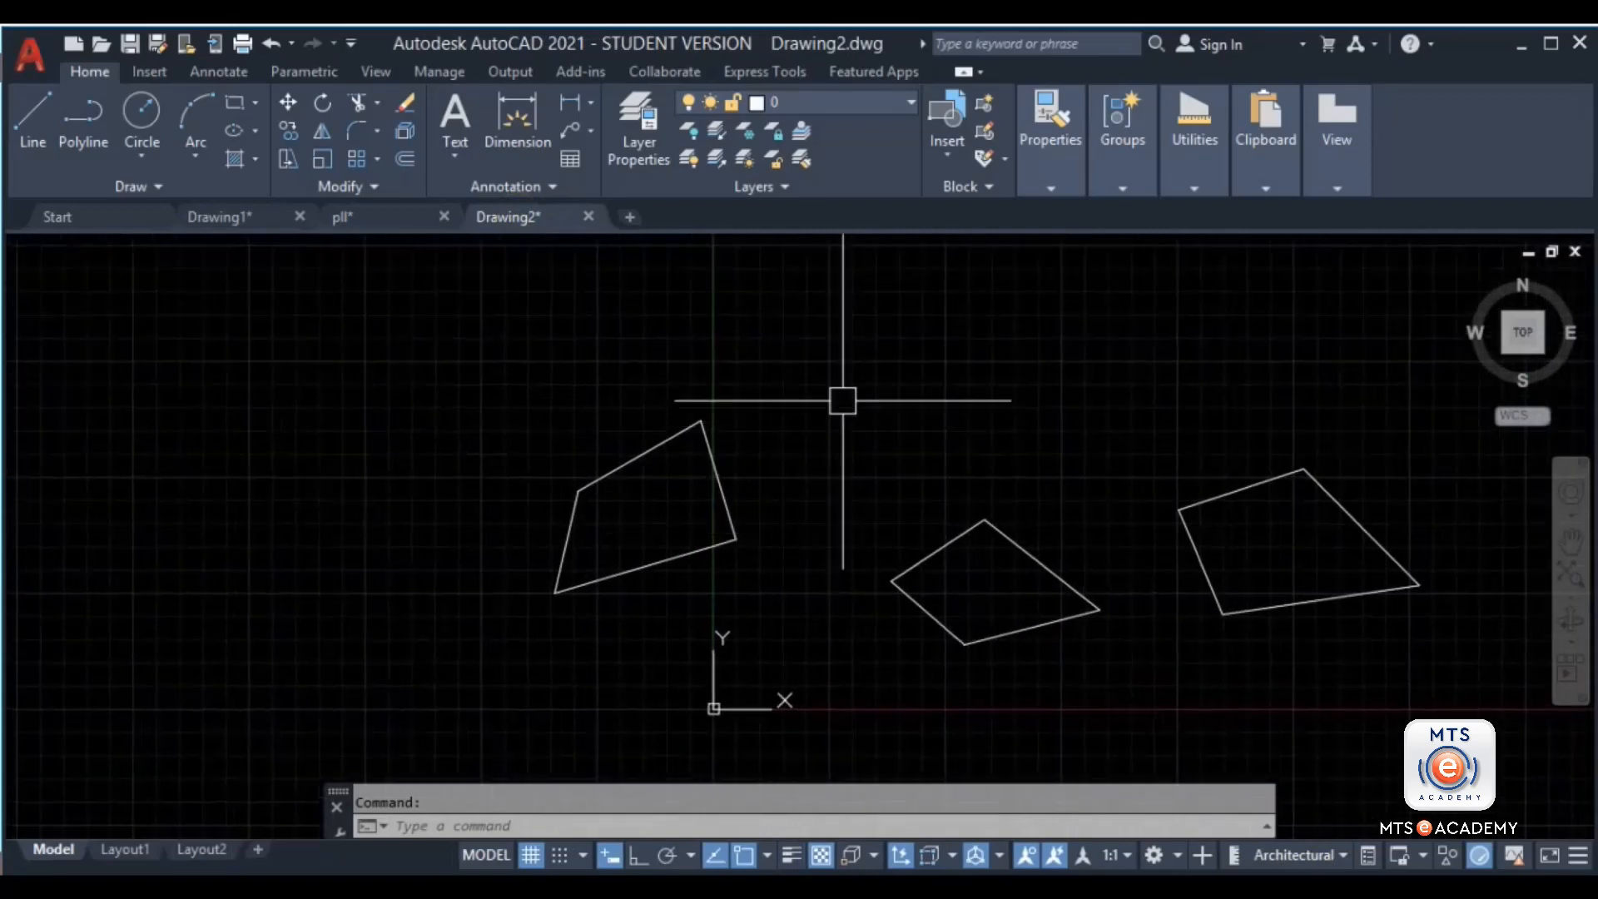
middle_click_drag(842, 403, 860, 527)
type("c")
key("Return")
left_click(882, 397)
left_click(999, 333)
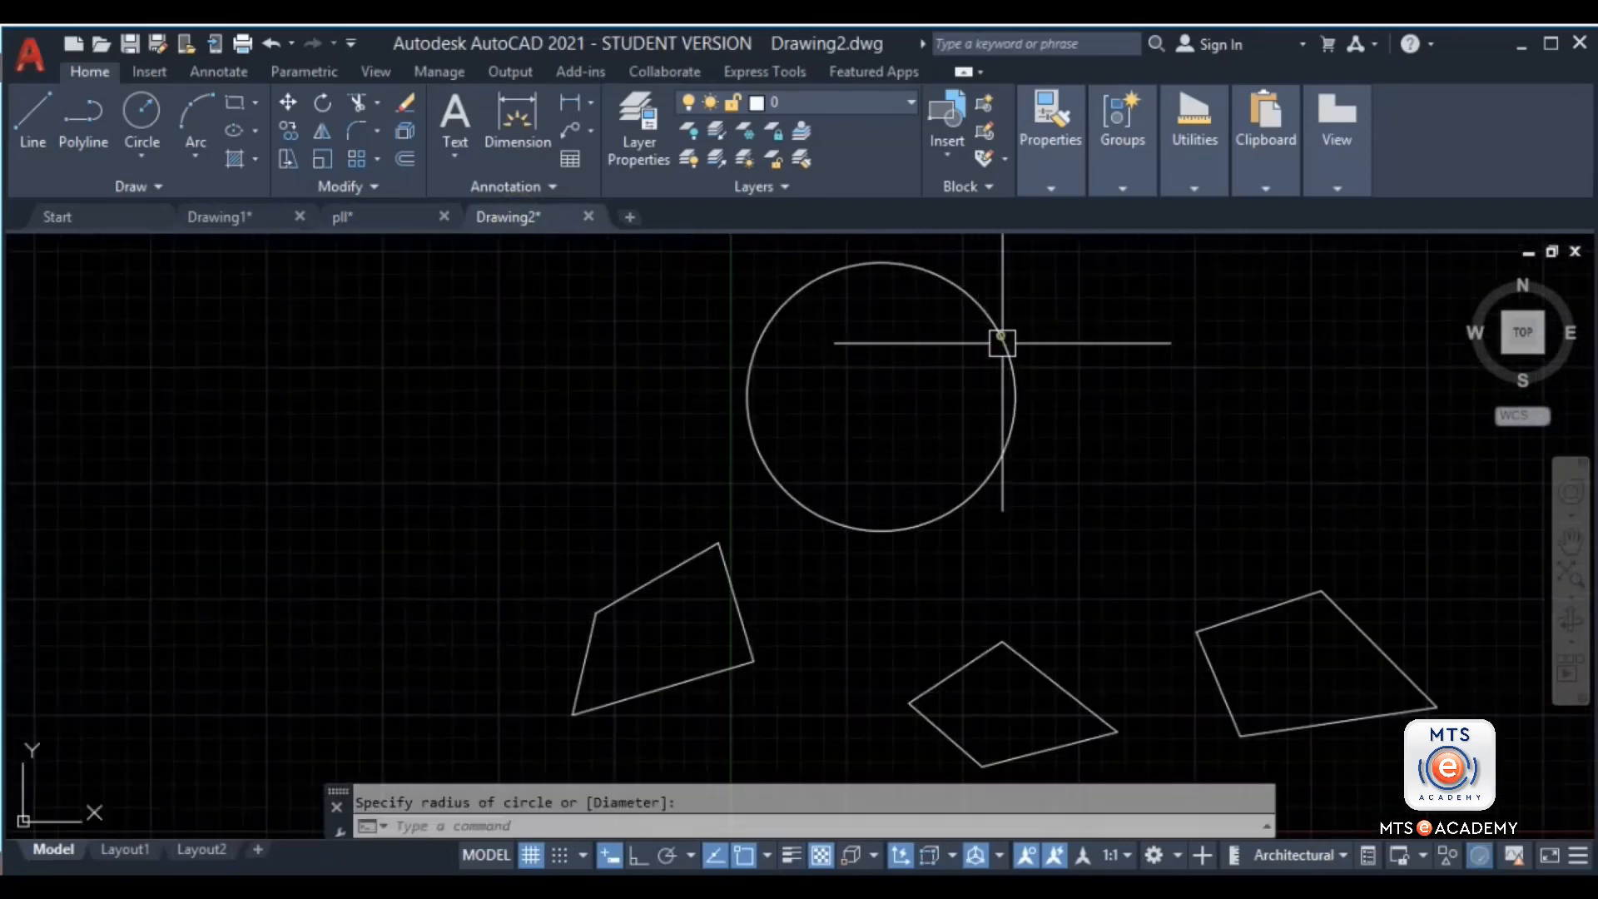
key("Return")
left_click(1017, 398)
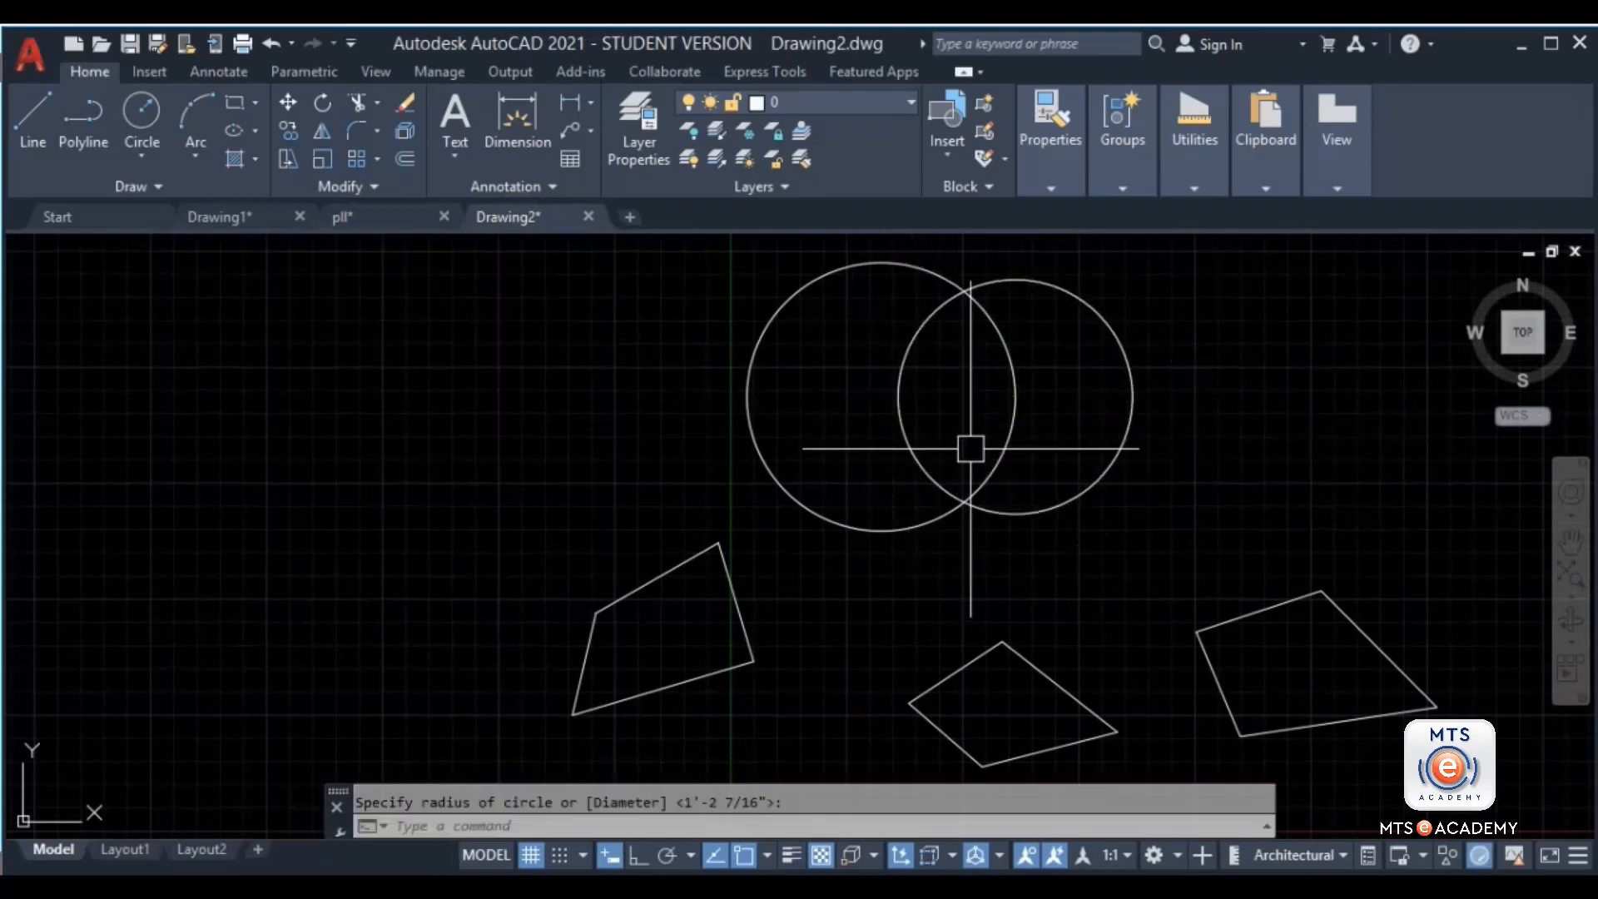
scroll(948, 389, "up", 2)
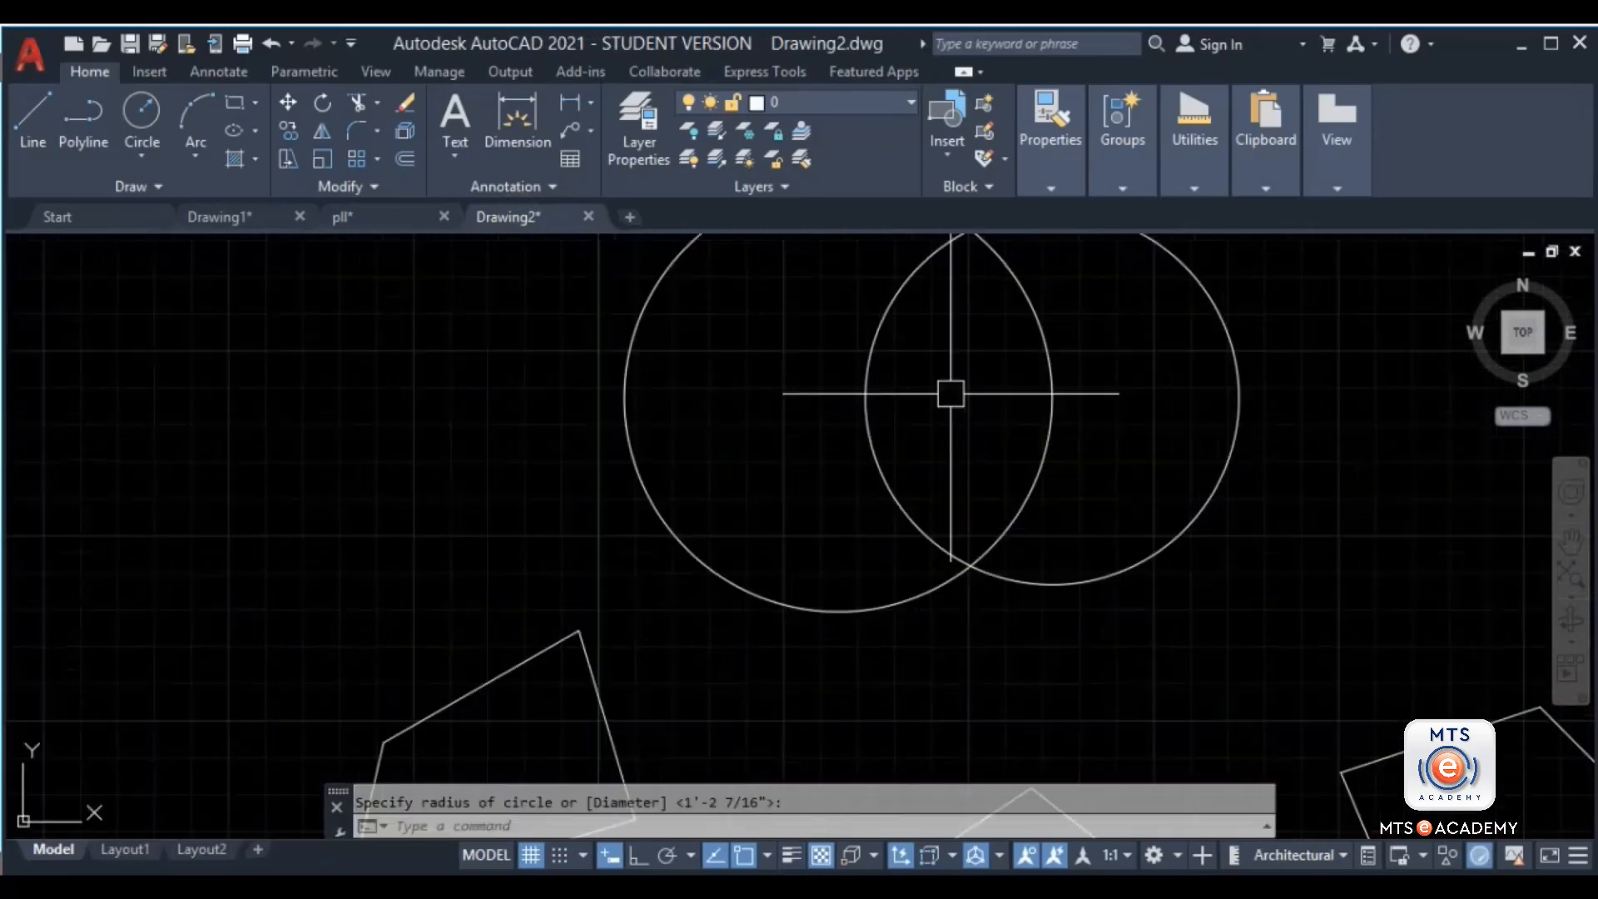
Step: Measure the area and circumference of the smaller circle with the Object option of AREA
middle_click_drag(983, 384, 980, 456)
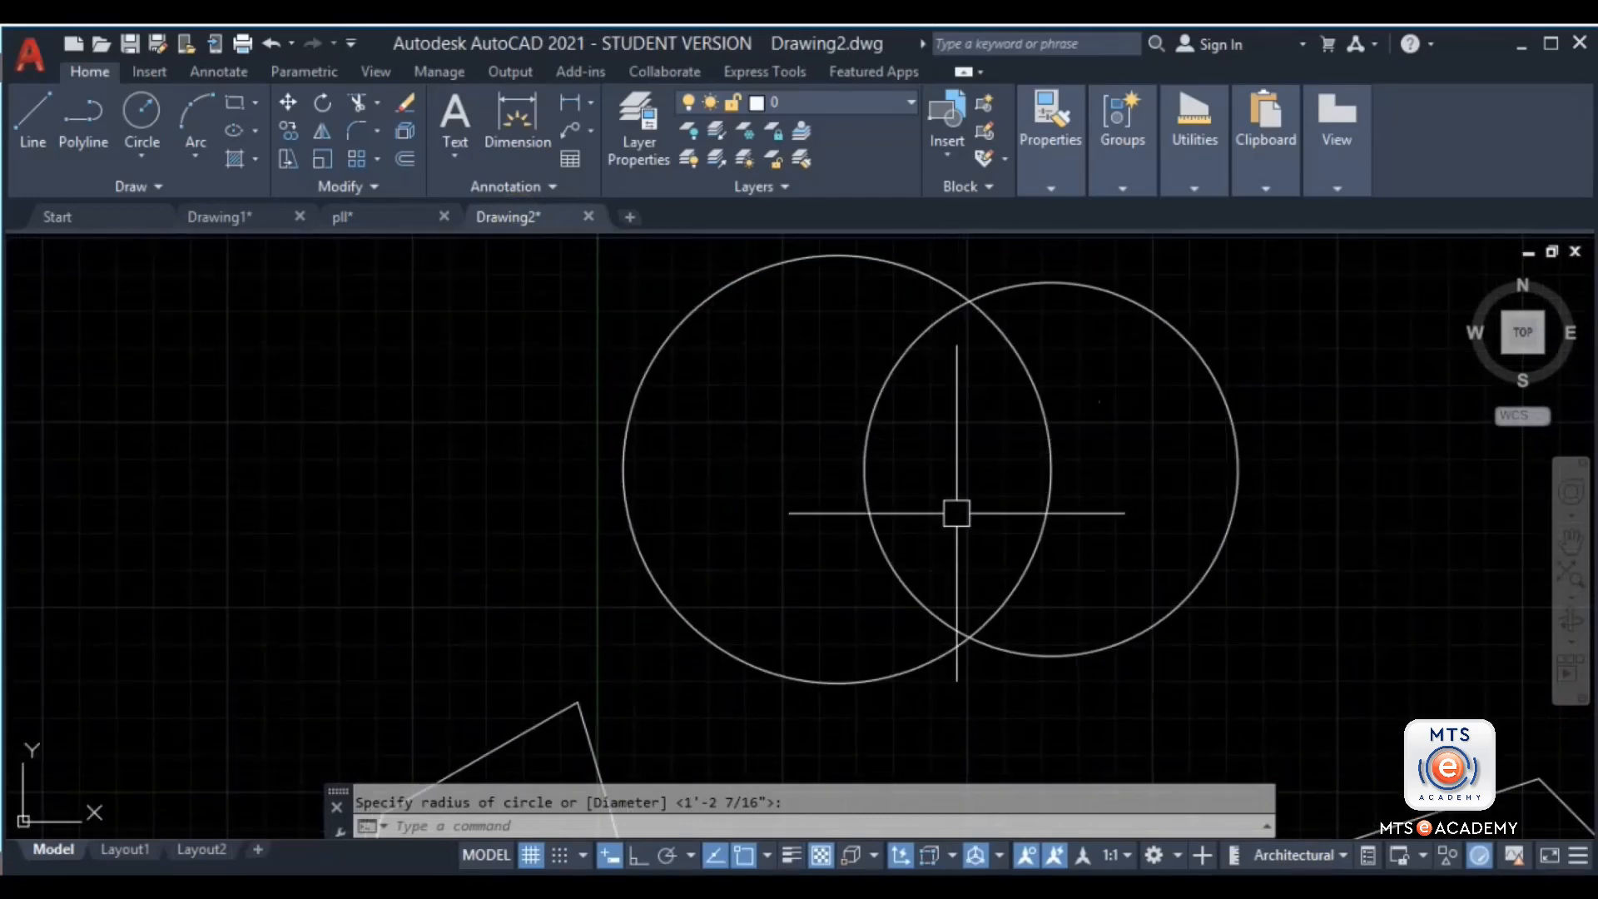
left_click(1025, 284)
left_click(1025, 284)
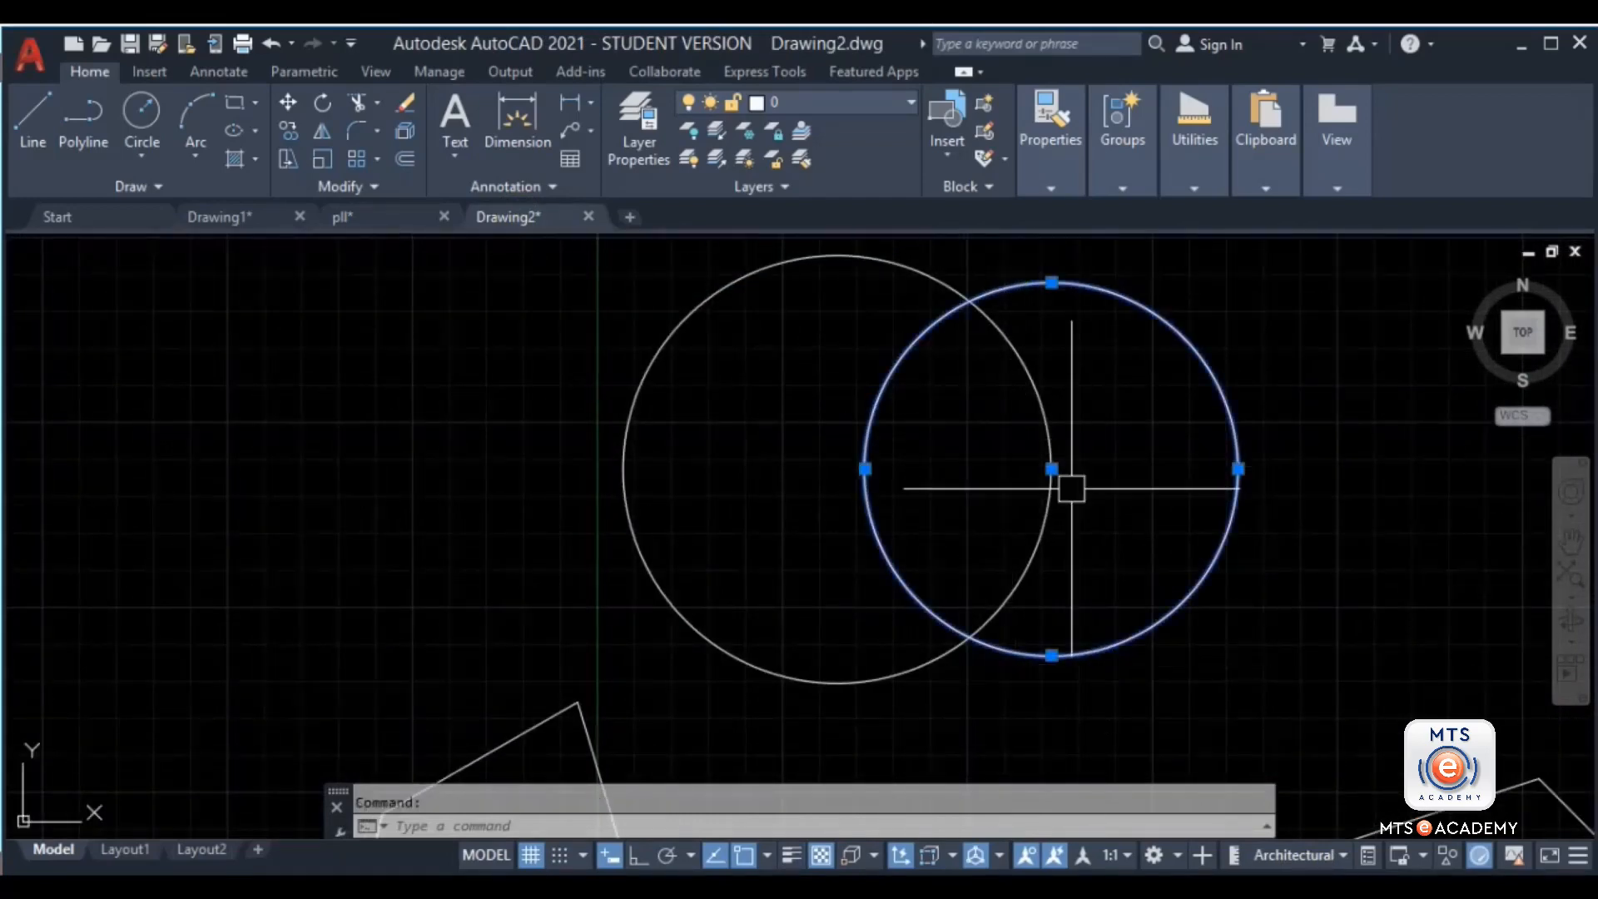
middle_click_drag(1071, 485, 997, 465)
key("Escape")
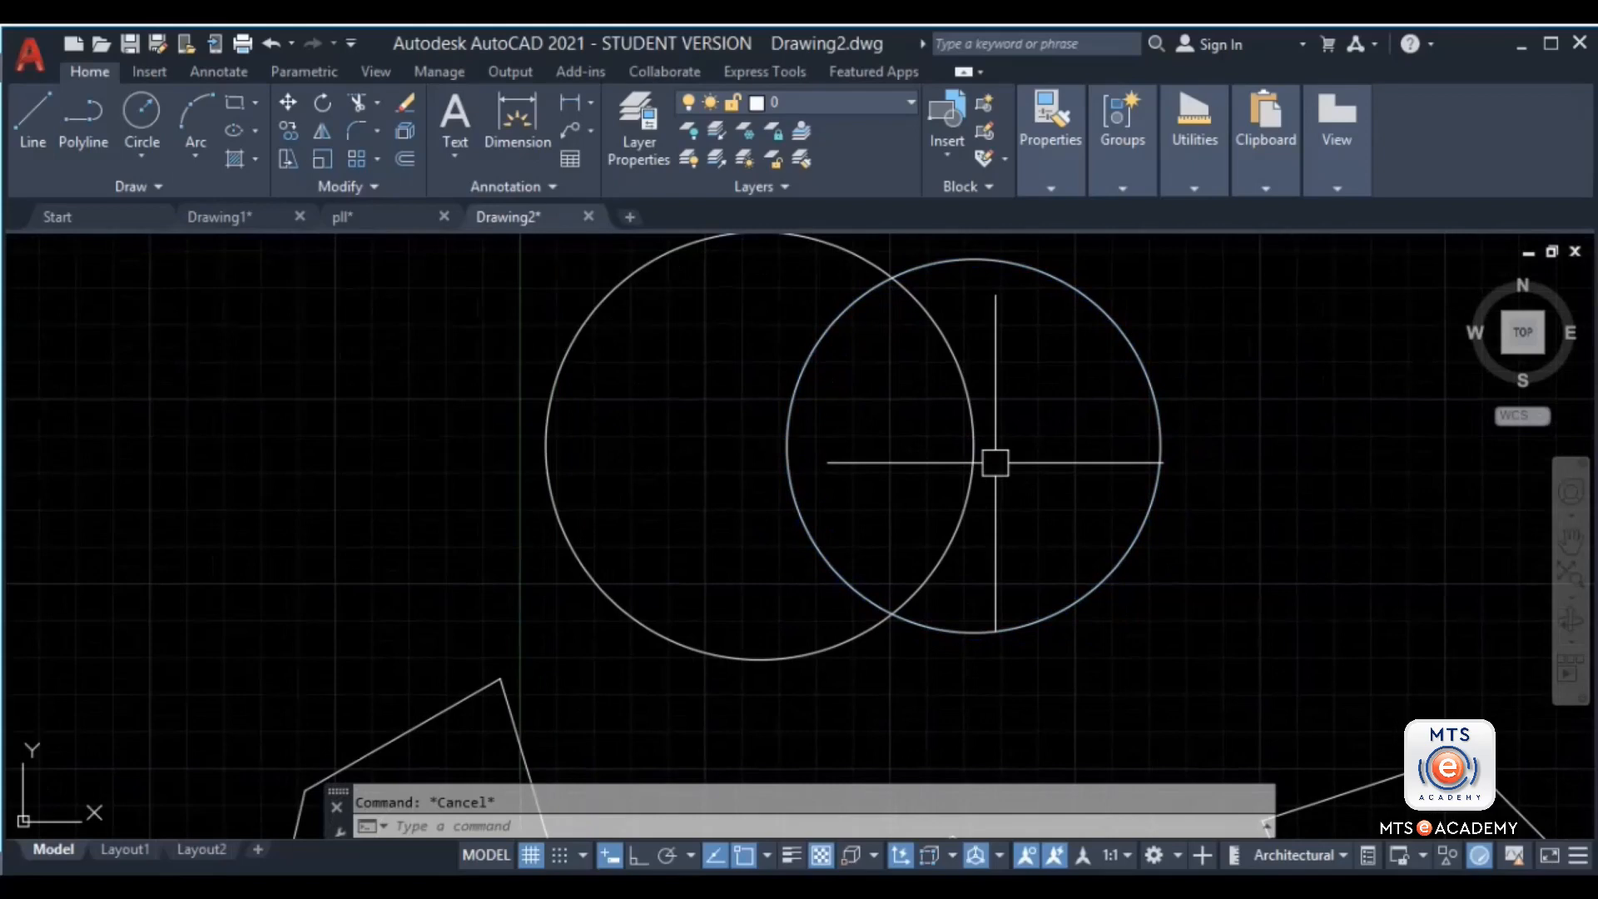
key("Return")
key("Return")
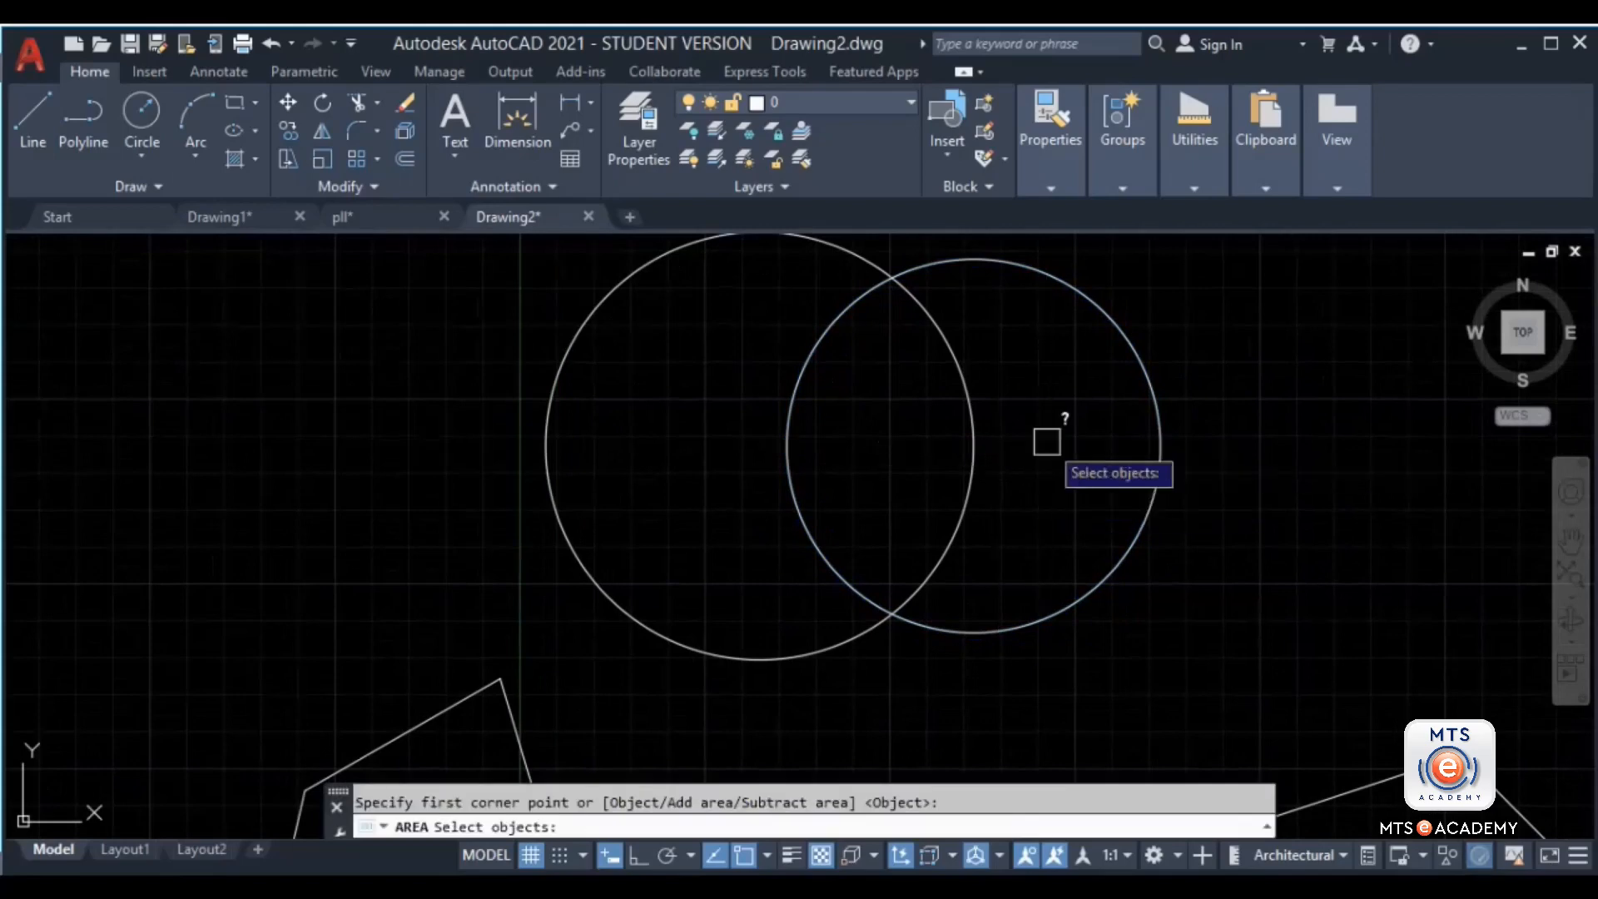
left_click(1124, 340)
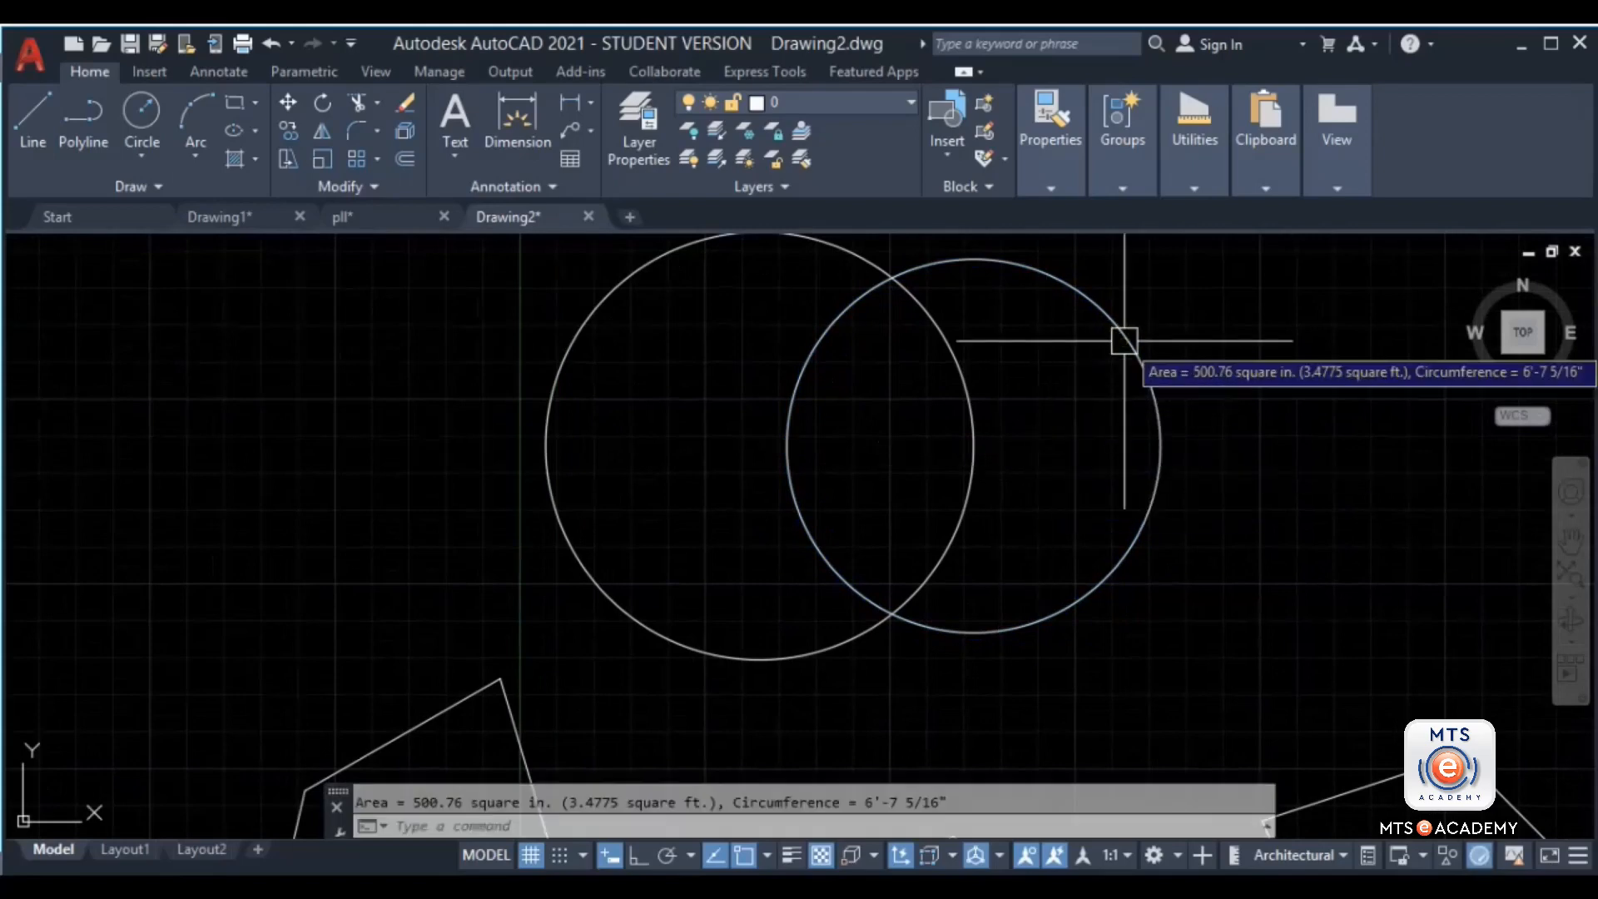
key("Escape")
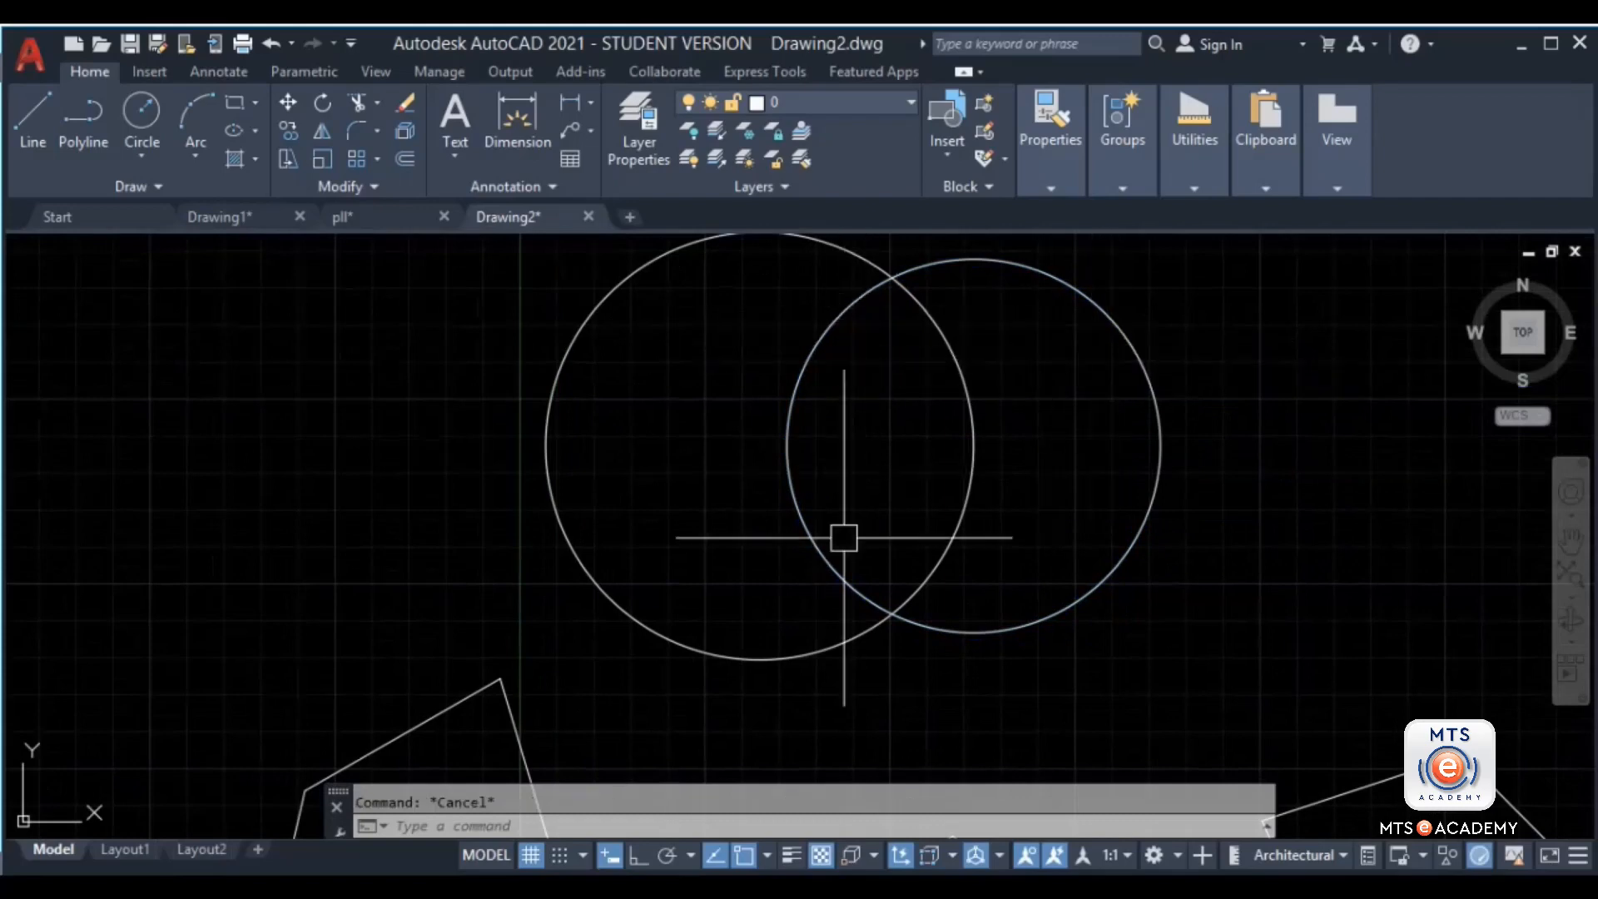
middle_click_drag(705, 571, 947, 568)
middle_click_drag(471, 363, 582, 431)
type("c")
key("Return")
key("Escape")
Step: Draw a rectangle in the empty space beside the two circles, plus a larger one partly overlapping it
type("rec")
key("Return")
left_click(311, 357)
left_click(578, 601)
key("Return")
left_click(121, 322)
left_click(453, 634)
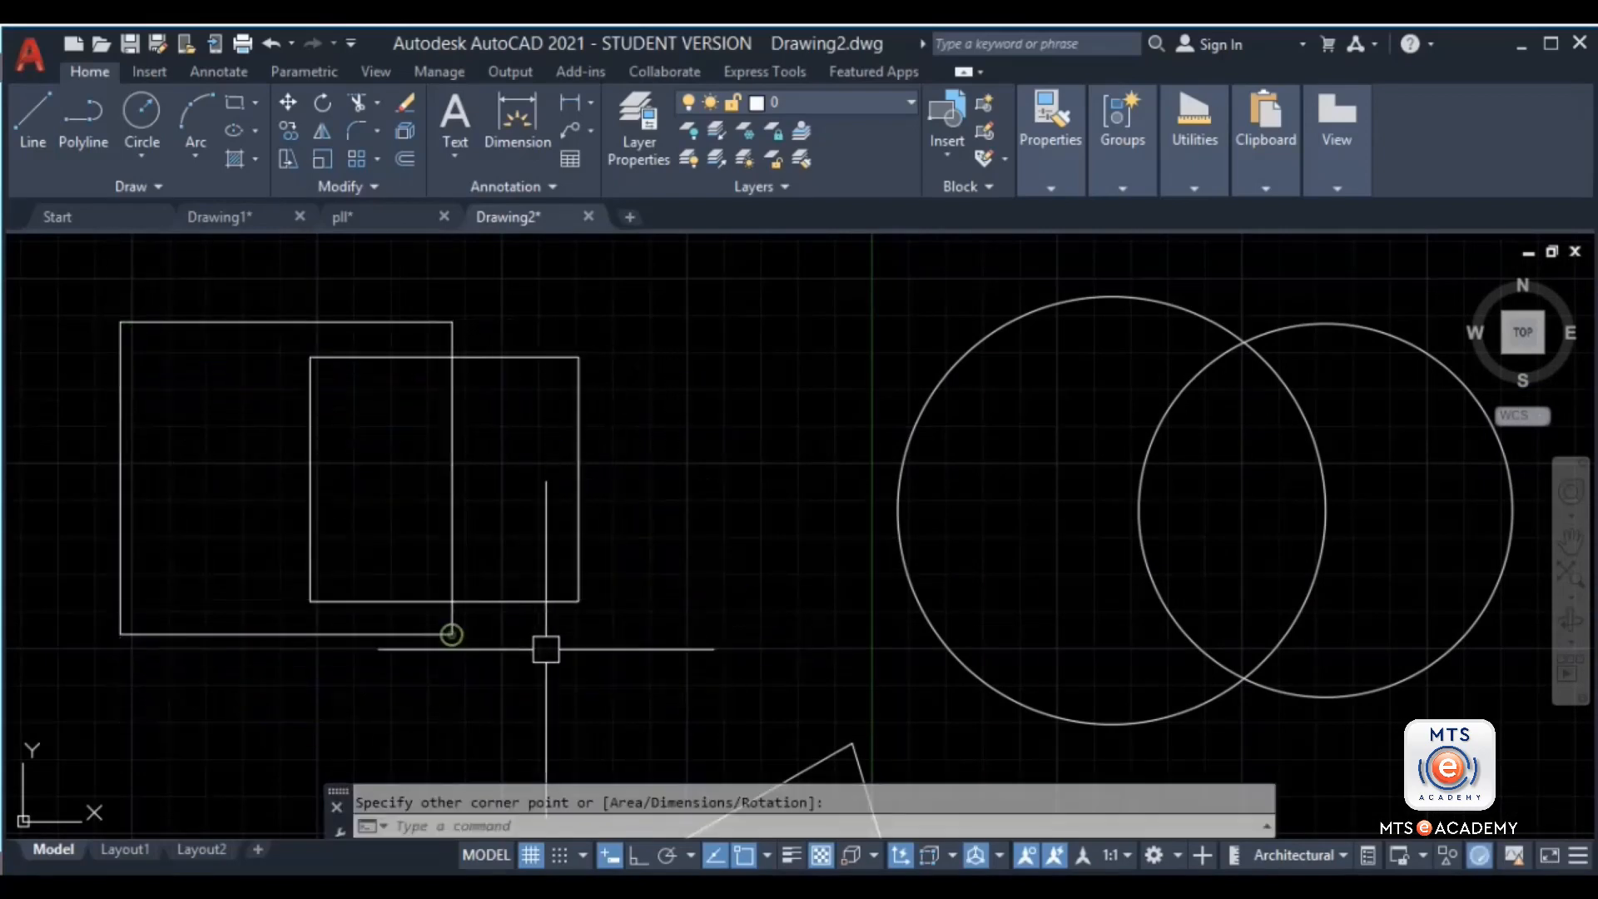
key("Escape")
middle_click_drag(513, 633, 661, 630)
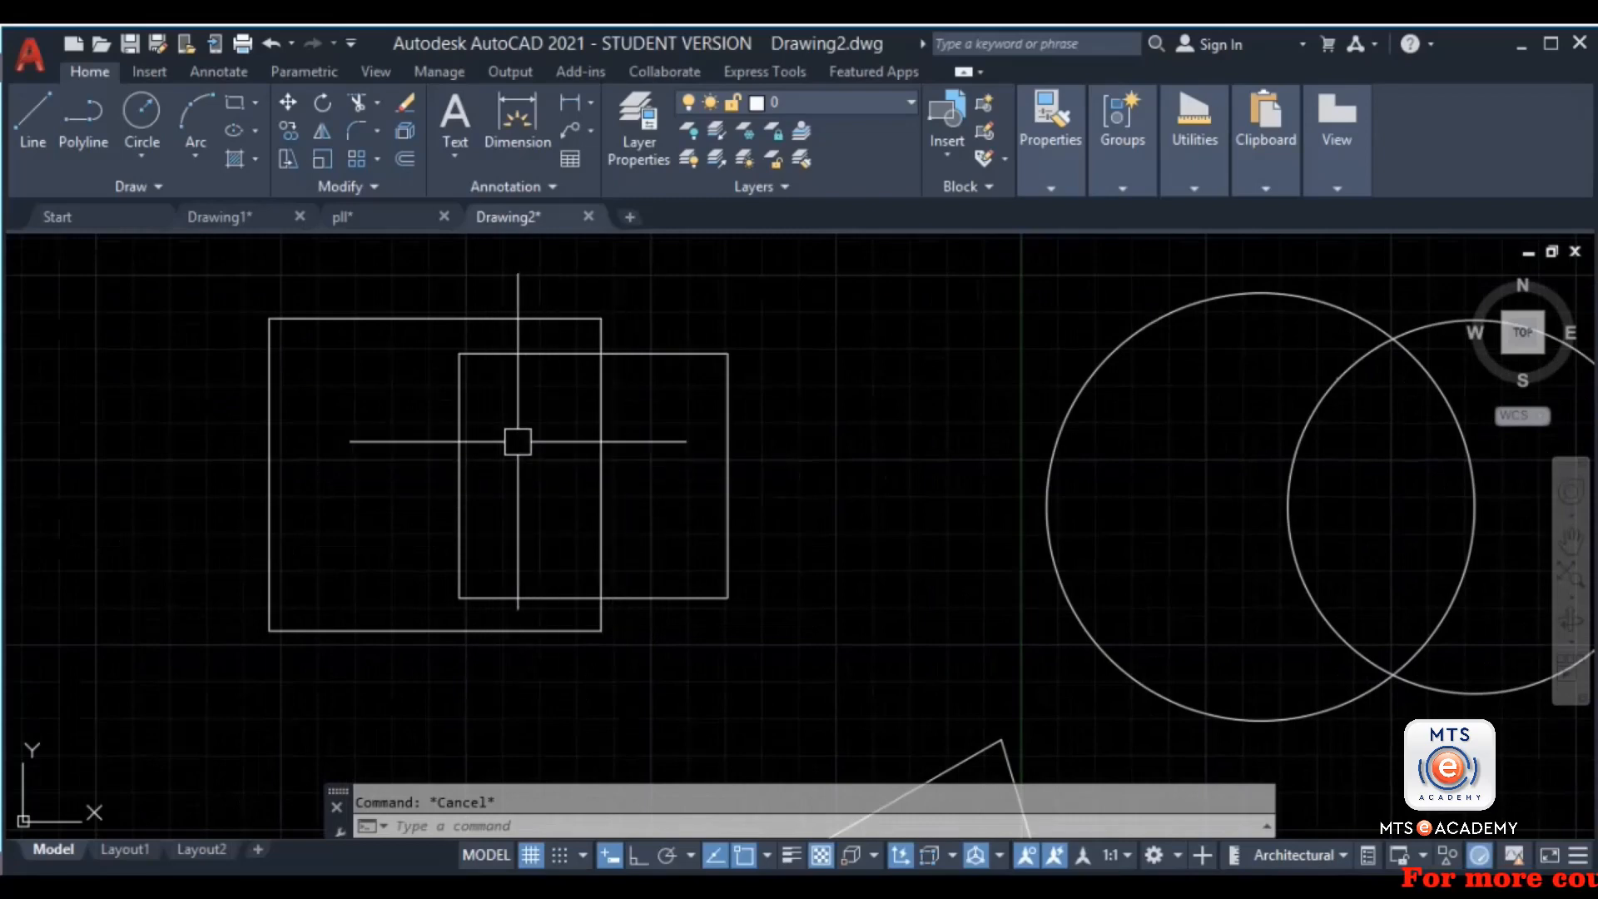
type("pl")
key("Return")
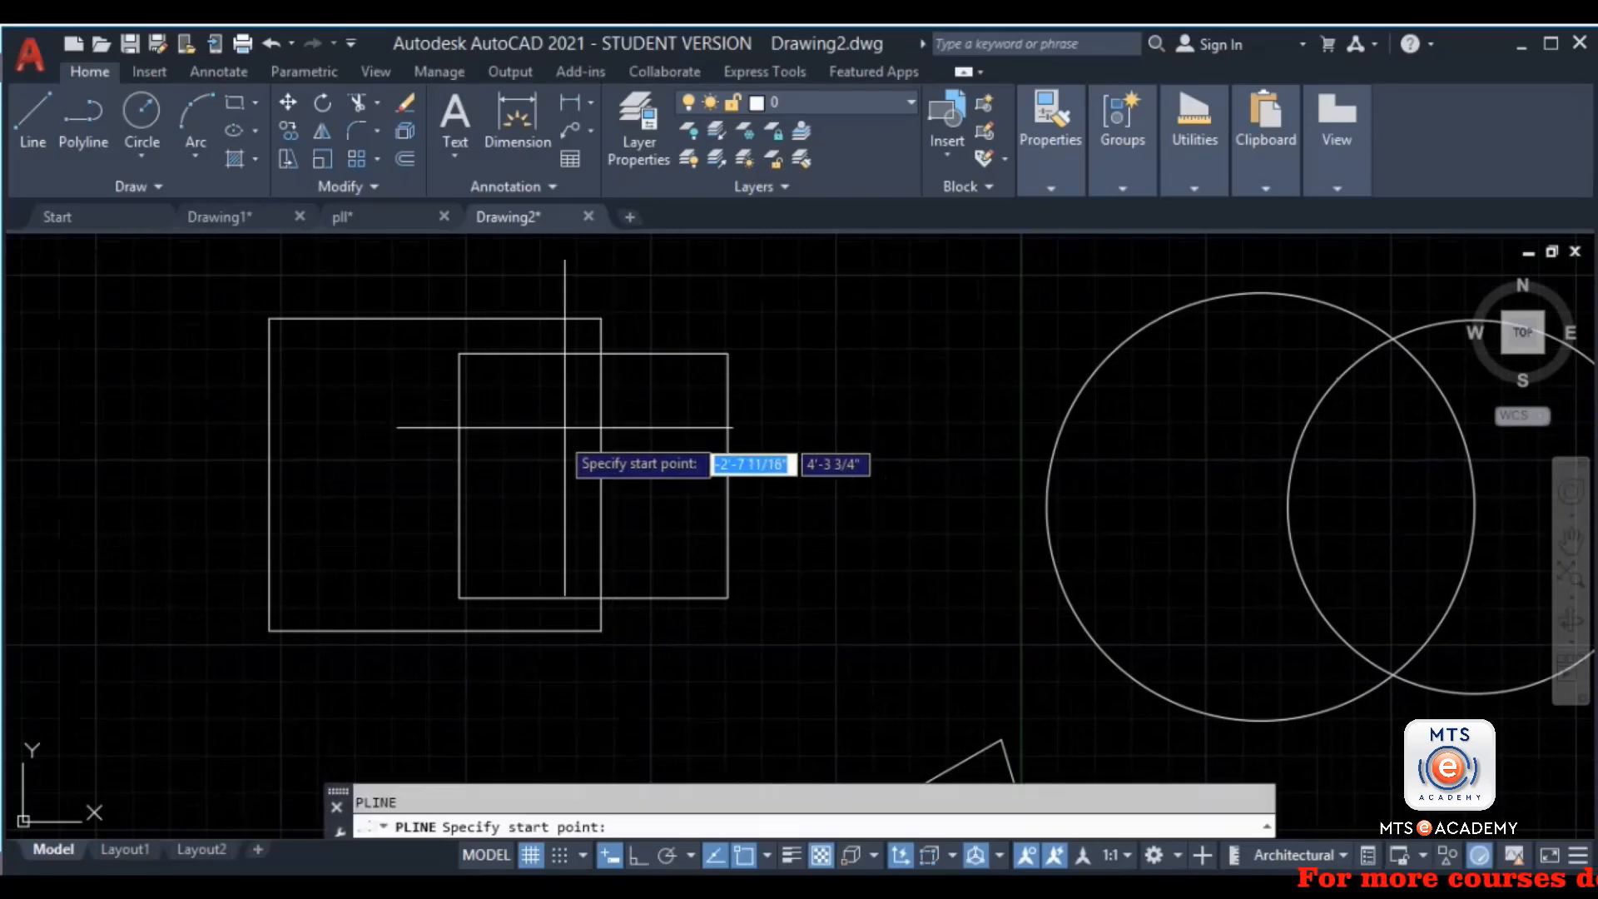
key("Escape")
Step: Set the current object color to Green and the current lineweight to 0.30 mm
mouse_move(1066, 162)
left_click(1168, 215)
left_click(1169, 213)
left_click(1169, 213)
left_click(1176, 454)
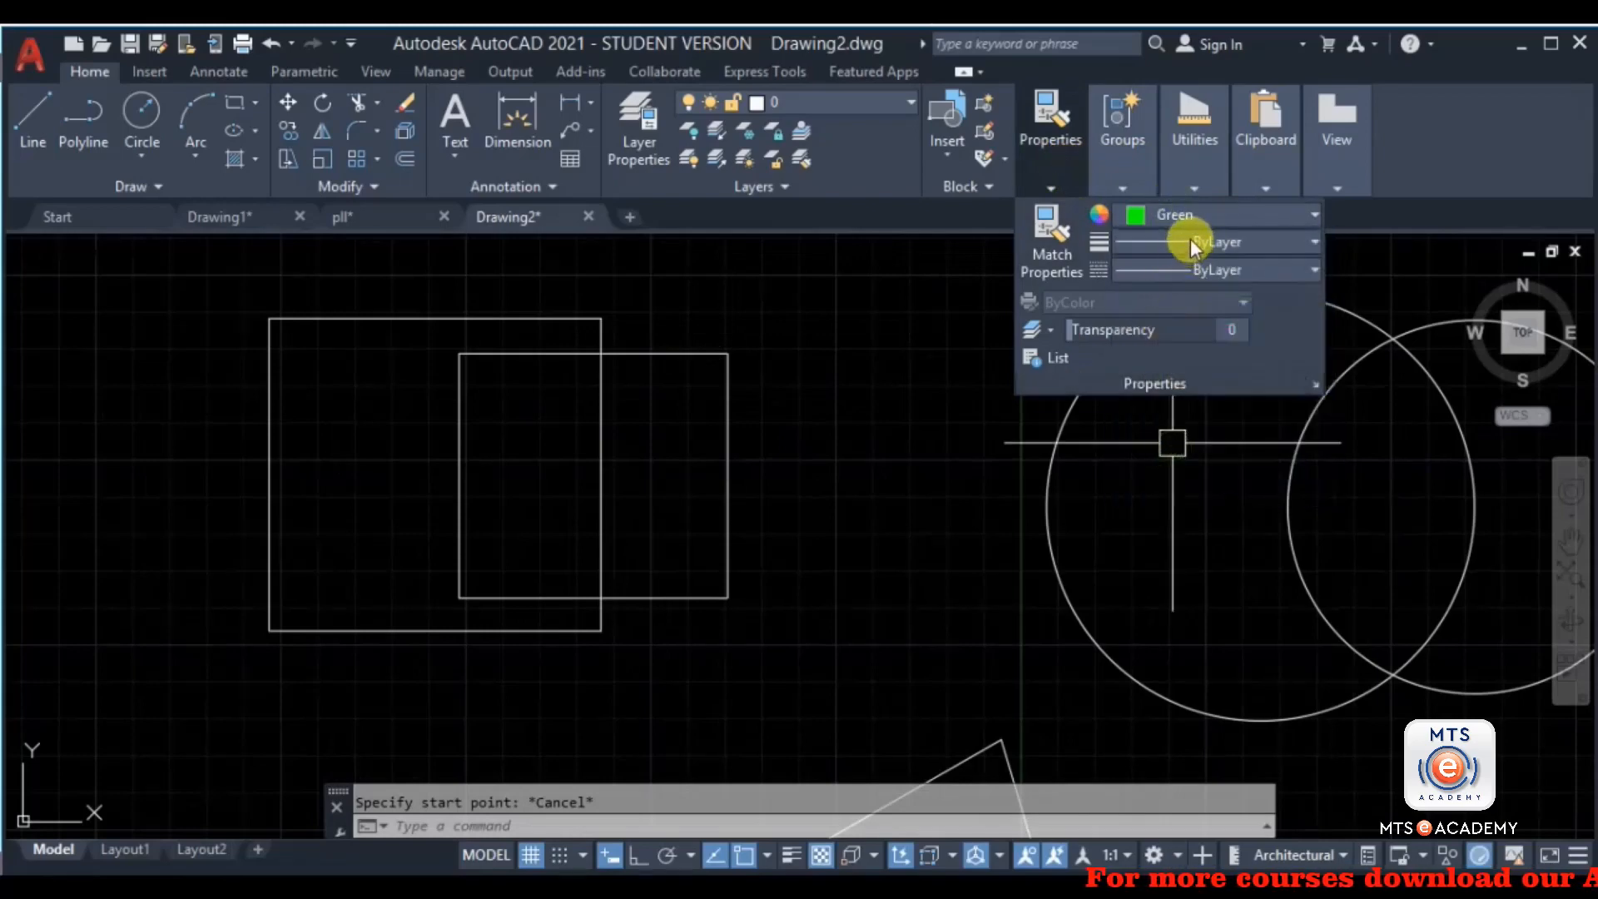
left_click(1190, 241)
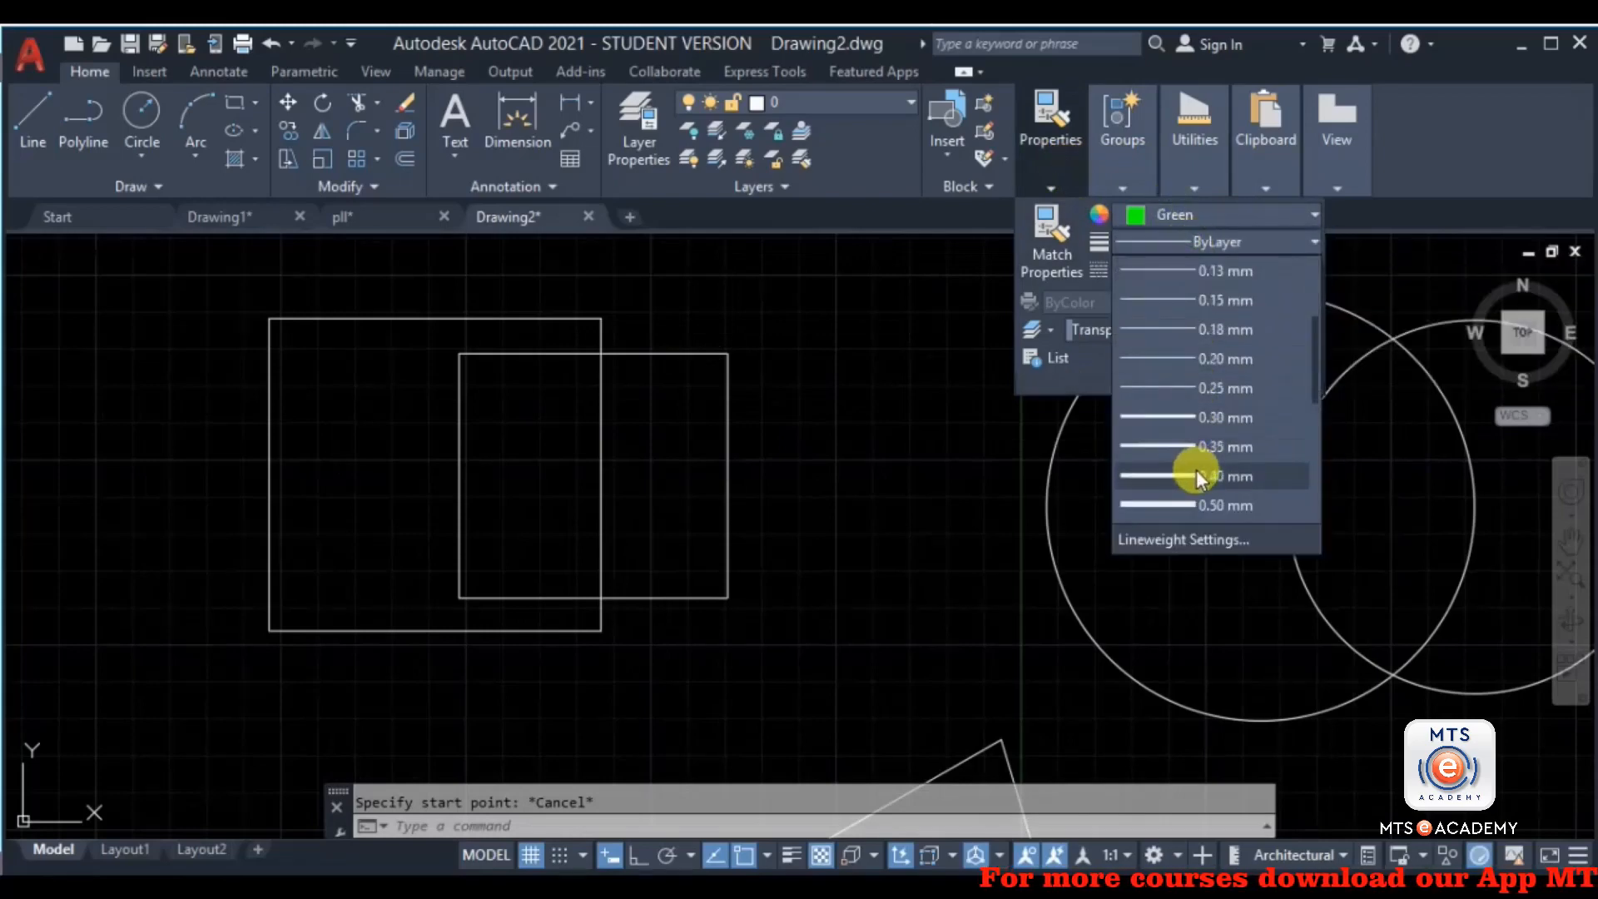
left_click(1199, 420)
type("pl")
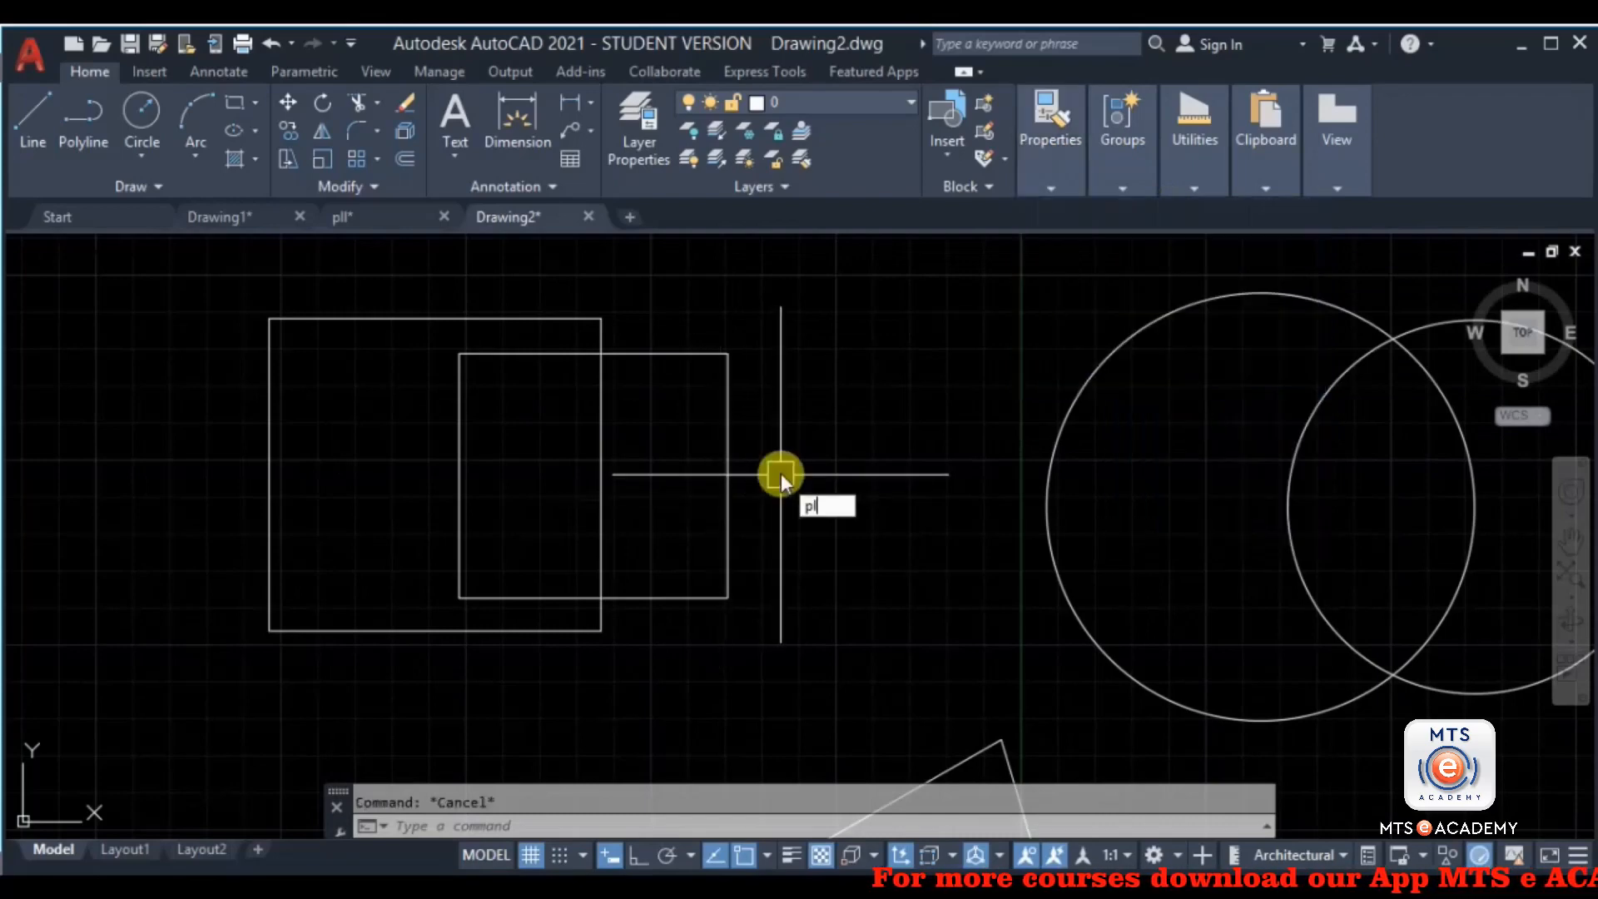
key("Return")
key("Escape")
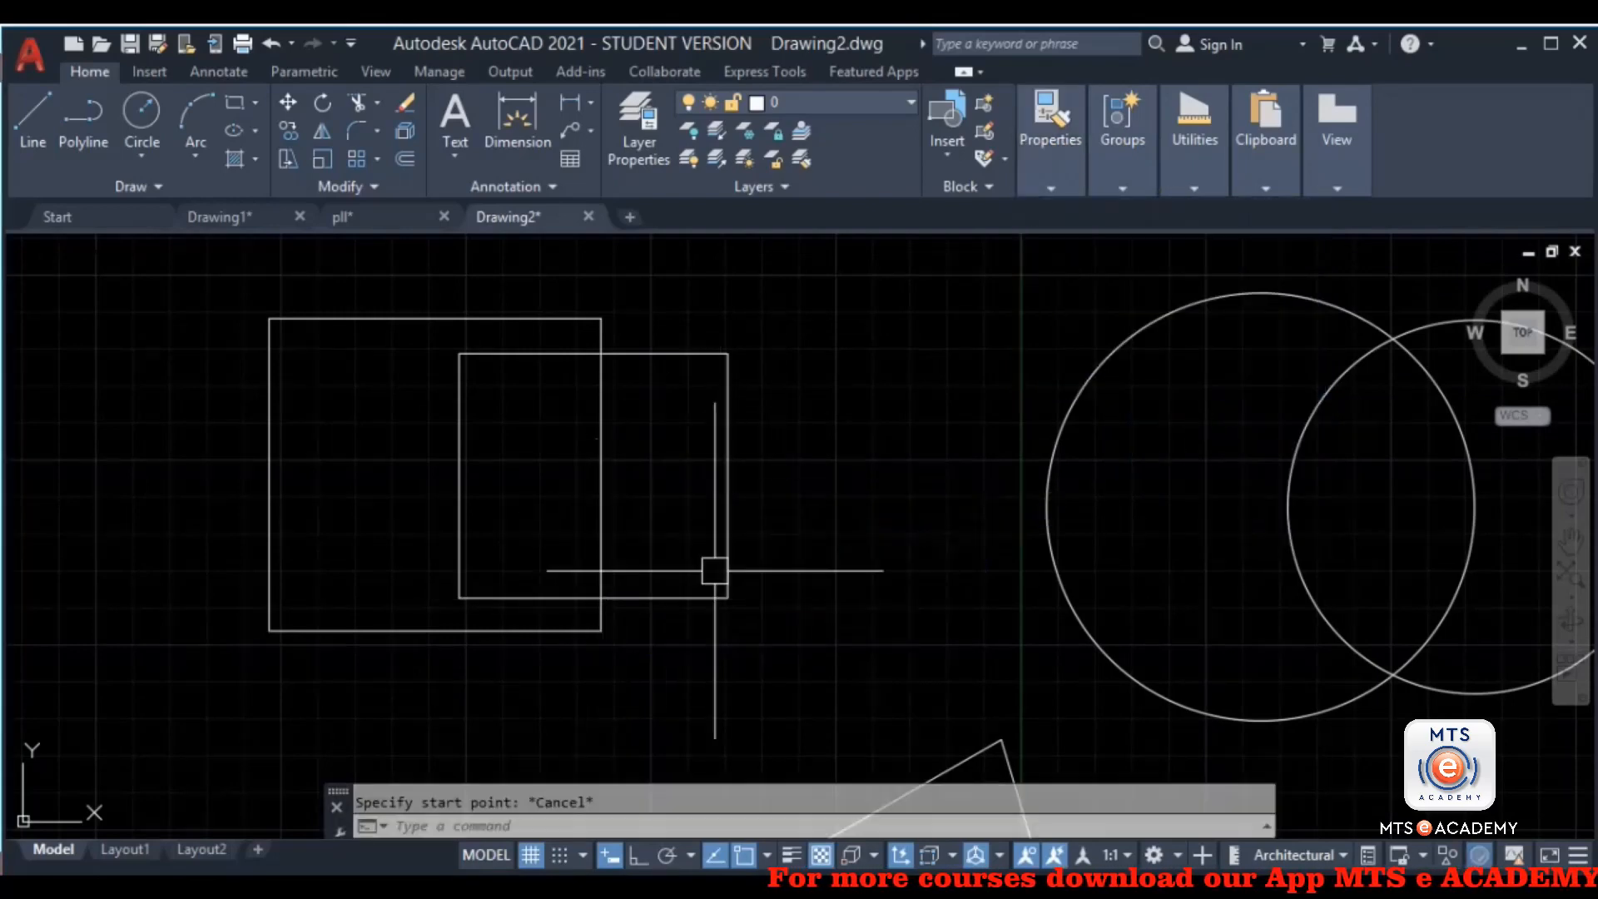
Step: Measure the area and perimeter of the rectangles' overlap with AREA by picking its four corners
type("aa")
key("Return")
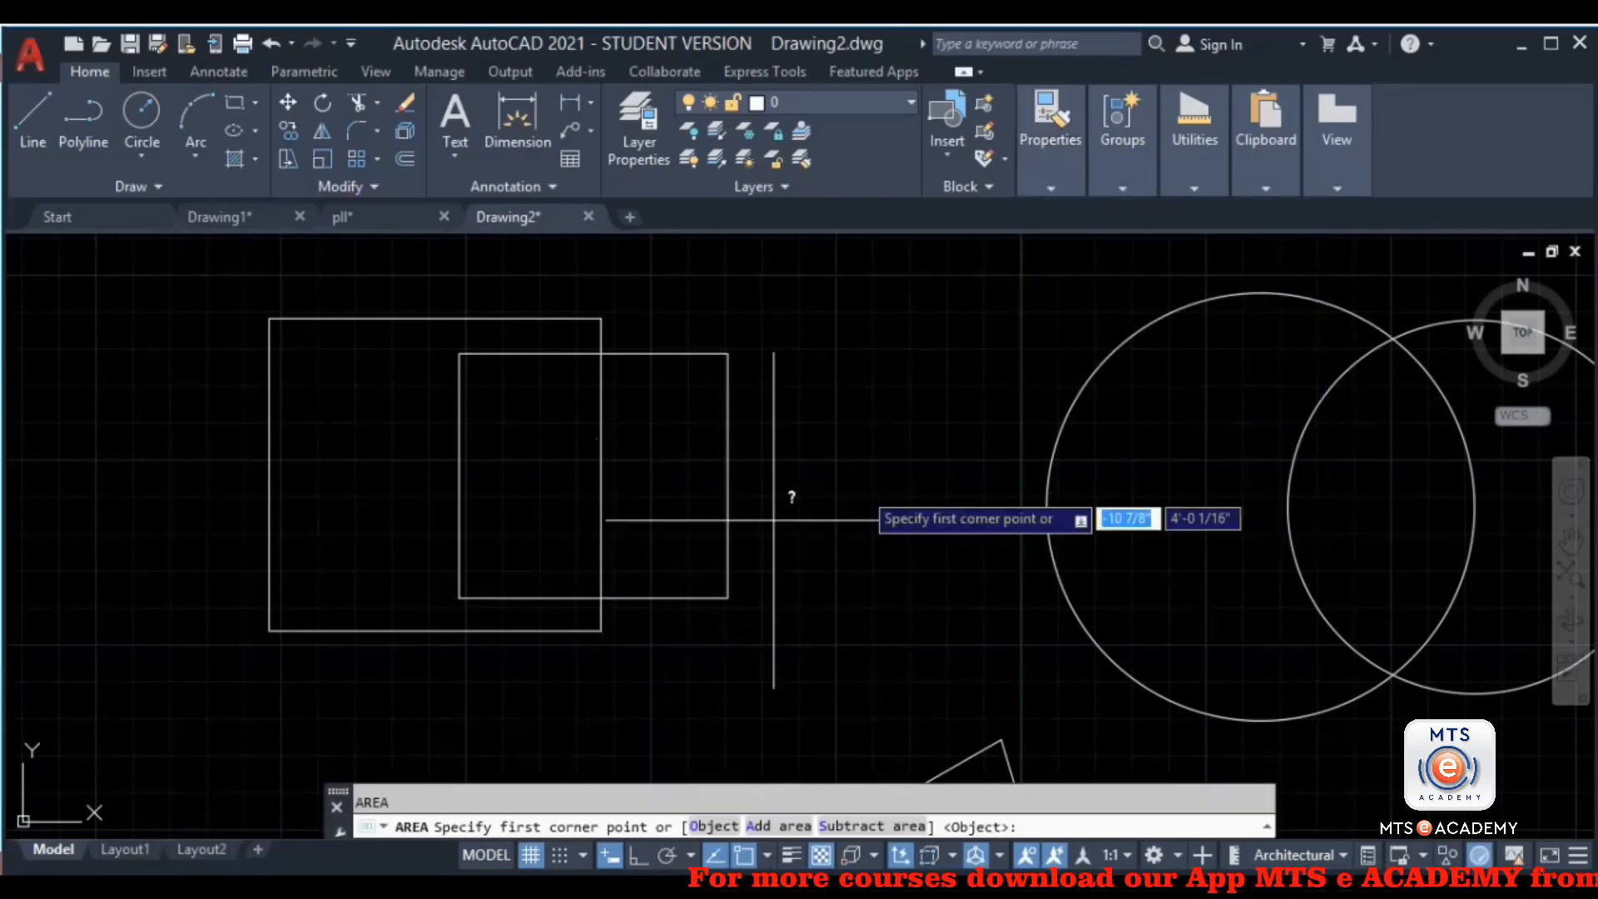
left_click(601, 598)
left_click(601, 354)
left_click(459, 353)
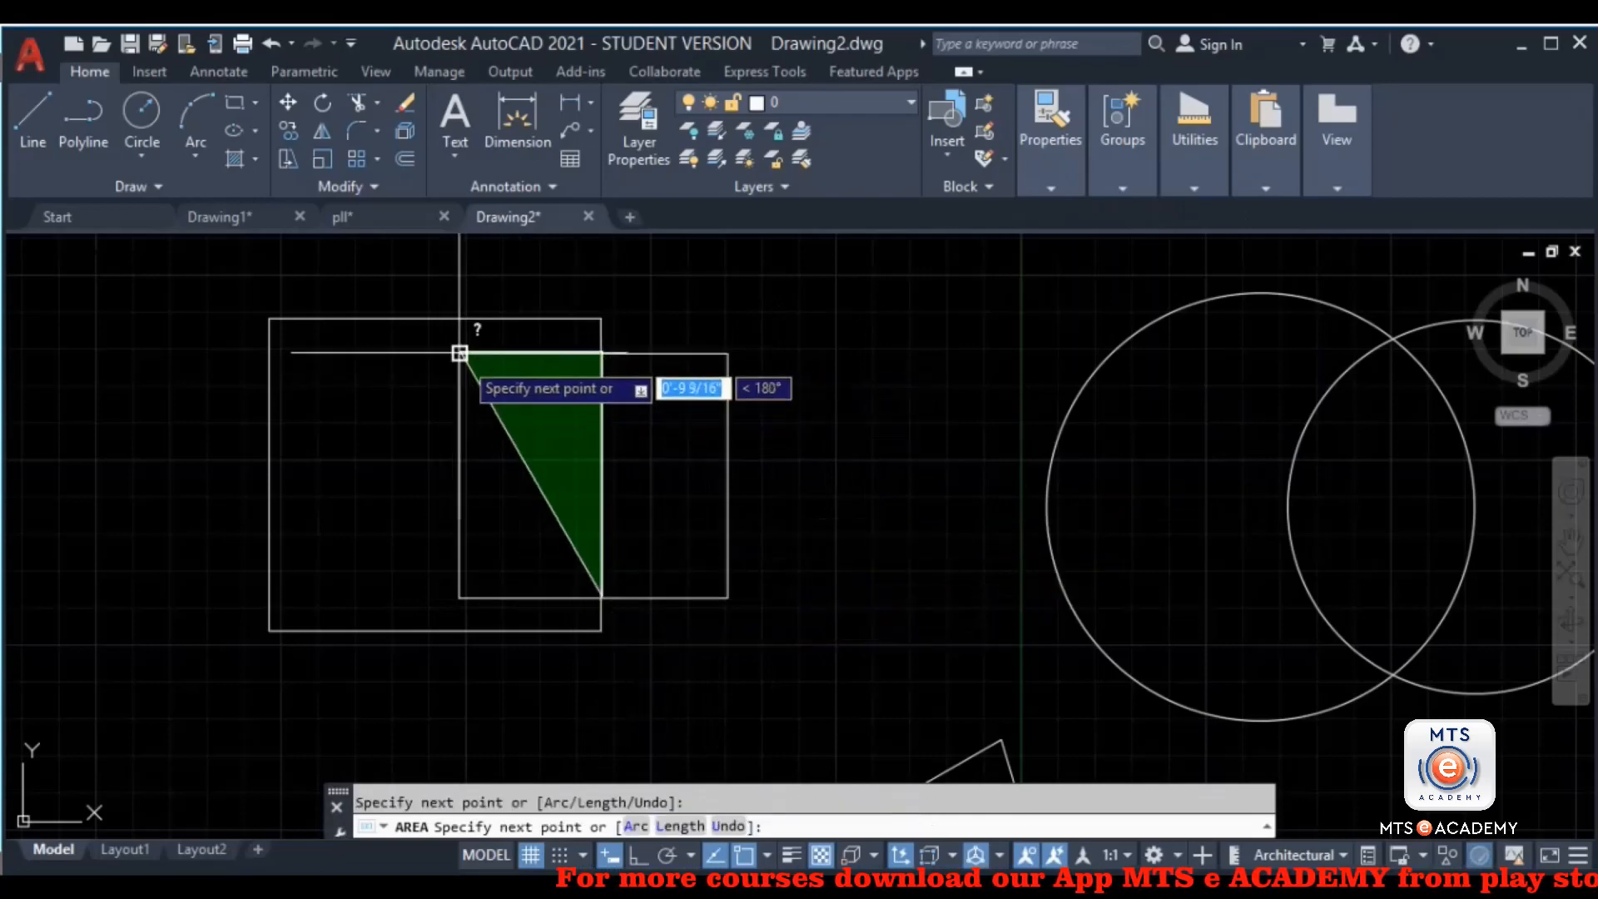
left_click(459, 597)
key("Return")
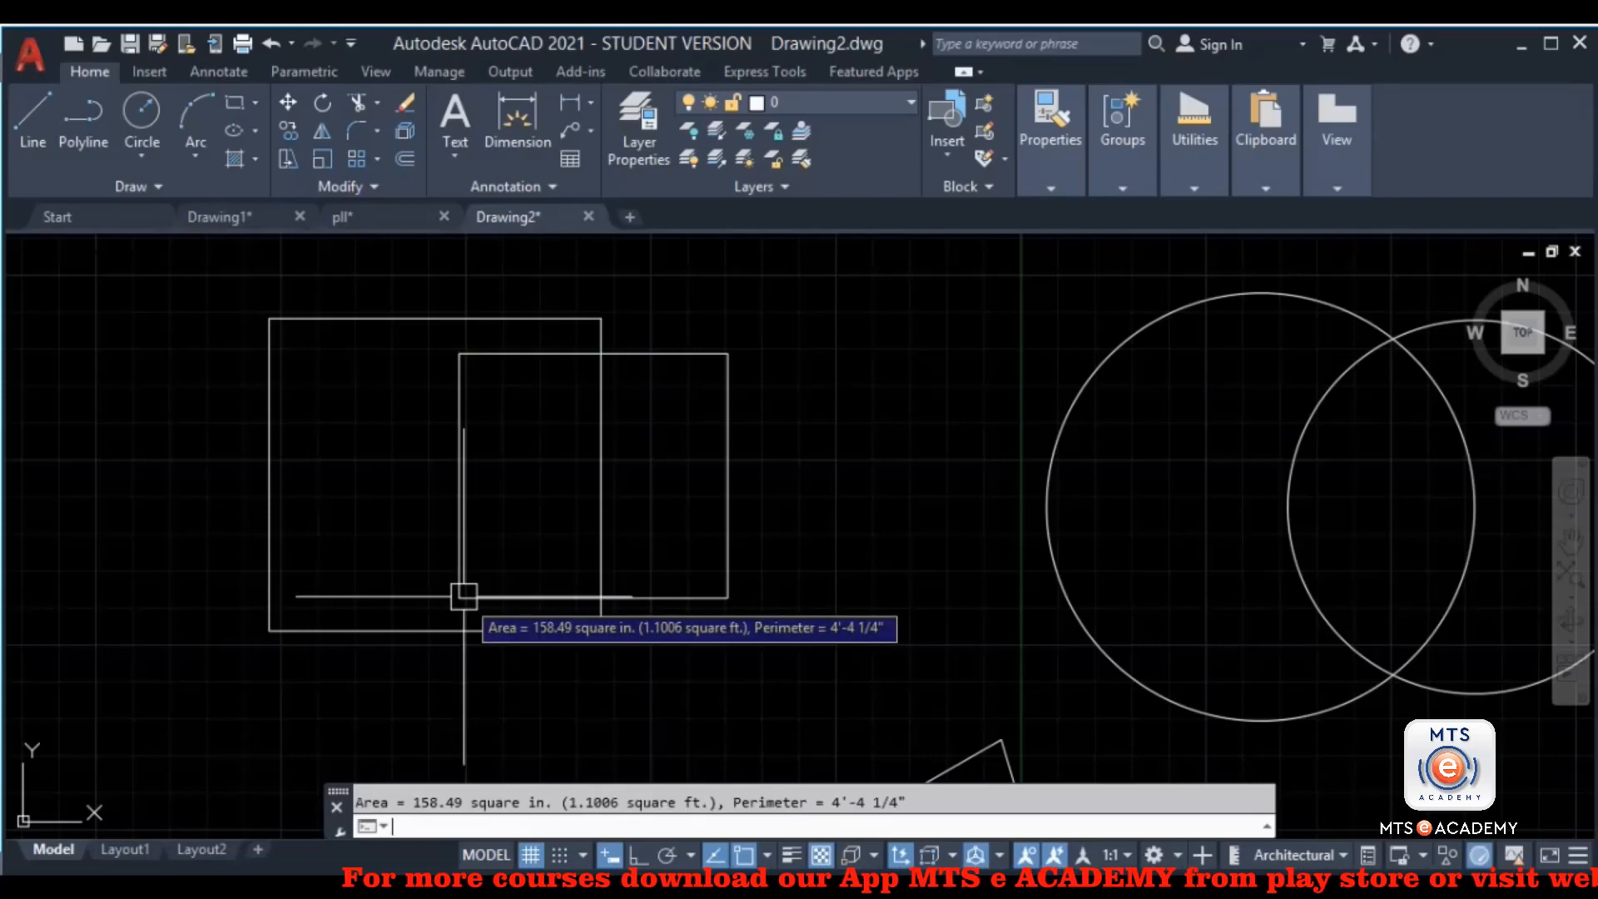
key("Escape")
Step: Trim away all parts of the two rectangles that lie outside their shared overlap
scroll(656, 464, "down", 2)
scroll(567, 452, "up", 2)
scroll(567, 452, "up", 1)
scroll(660, 482, "down", 1)
type("tr")
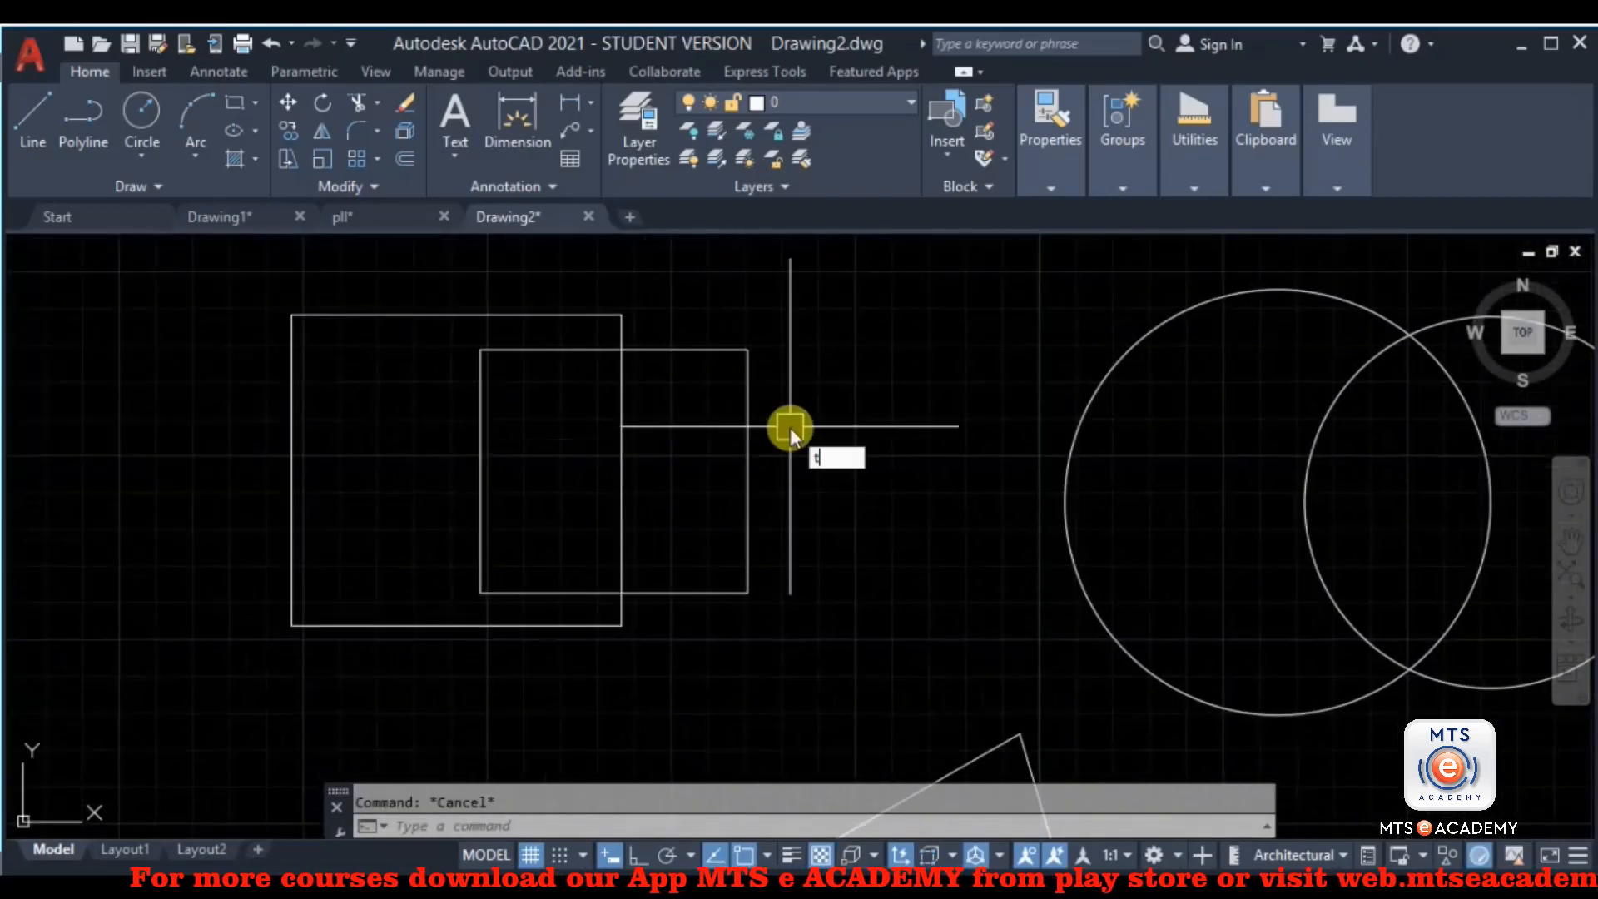
key("Return")
left_click(788, 322)
left_click(685, 457)
left_click(664, 298)
left_click(519, 318)
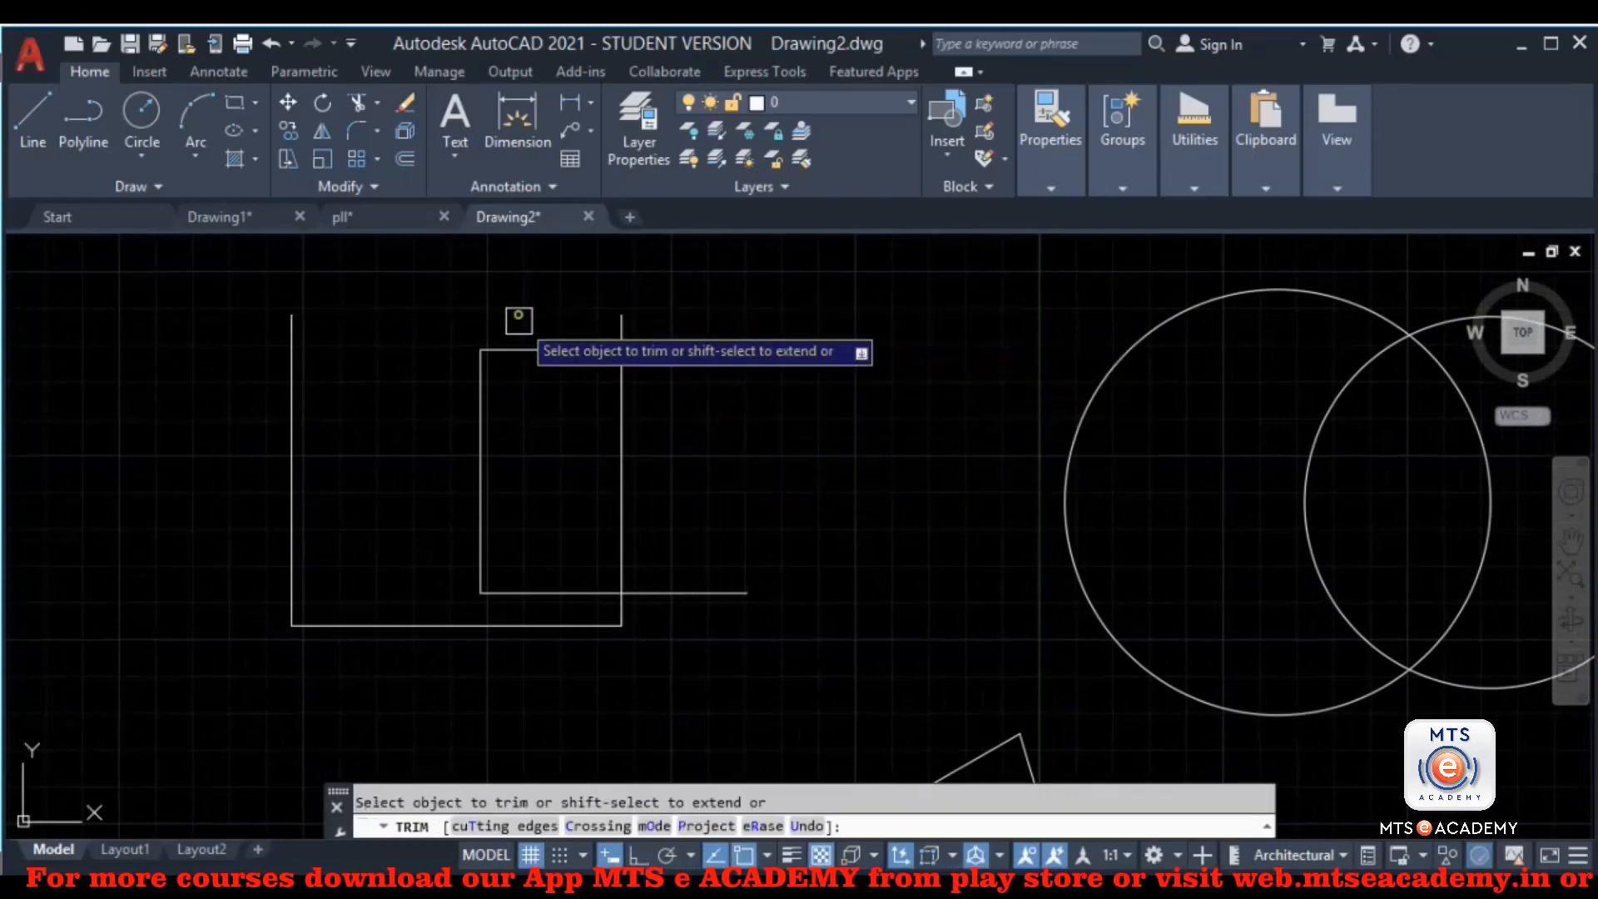
left_click(626, 311)
left_click(667, 348)
left_click(680, 590)
left_click(621, 613)
left_click(530, 634)
left_click(293, 587)
key("Escape")
left_click(671, 458)
left_click(676, 321)
Step: Join the remaining edges of the rectangles' overlap into one closed polyline
left_click(729, 303)
left_click(394, 649)
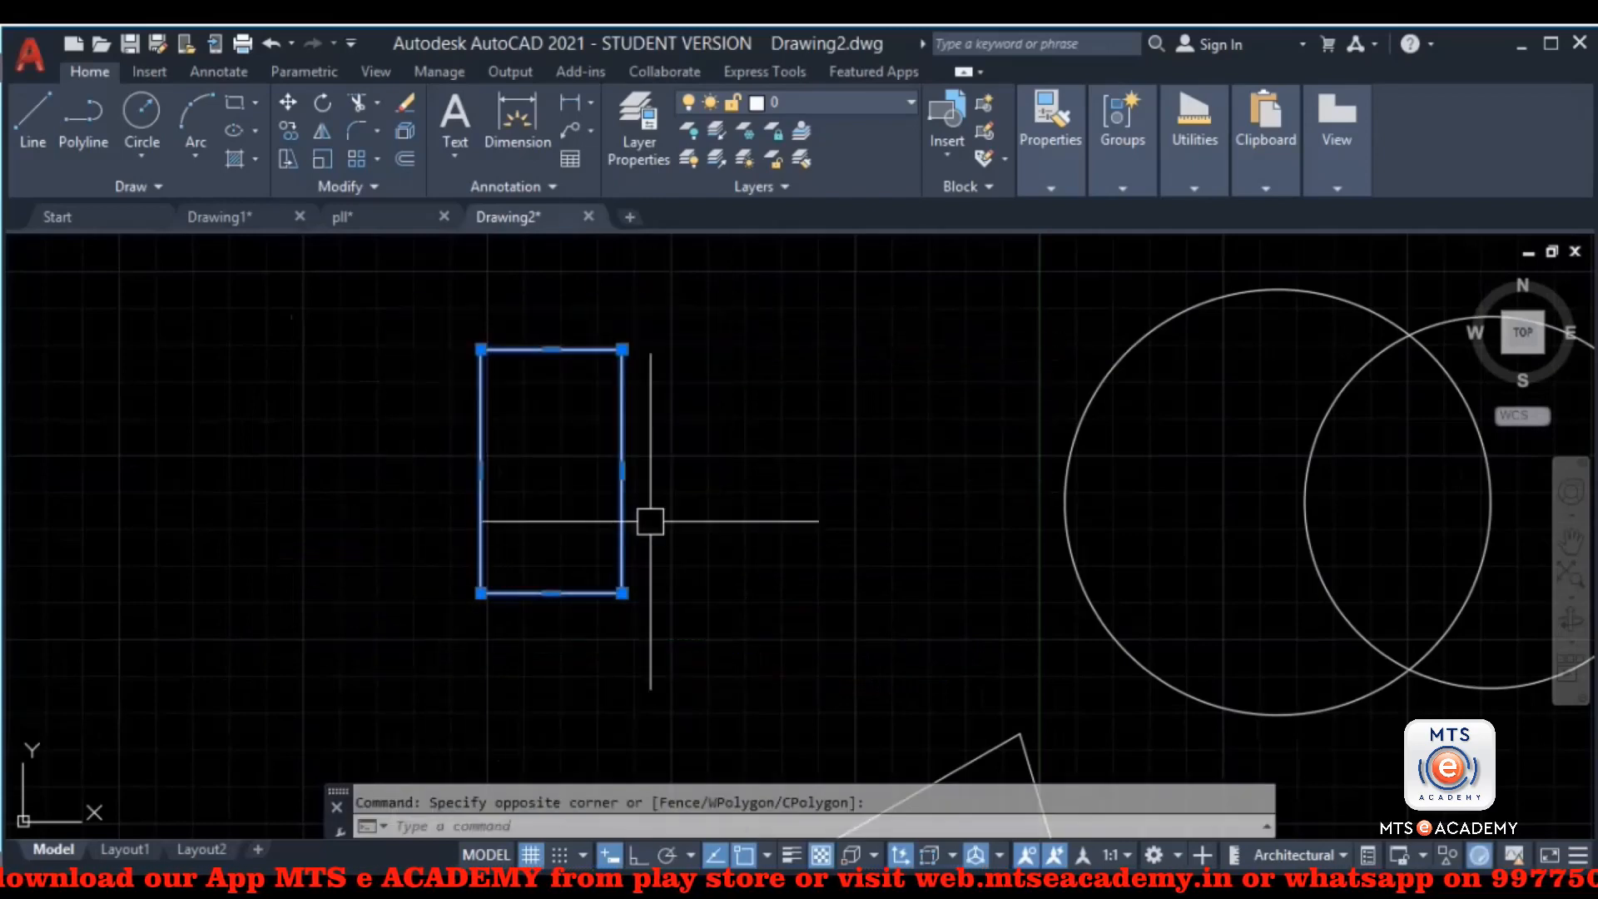
type("j")
key("Return")
Step: Measure the area and perimeter of the joined overlap rectangle with the Object option of AREA
type("aa")
key("Return")
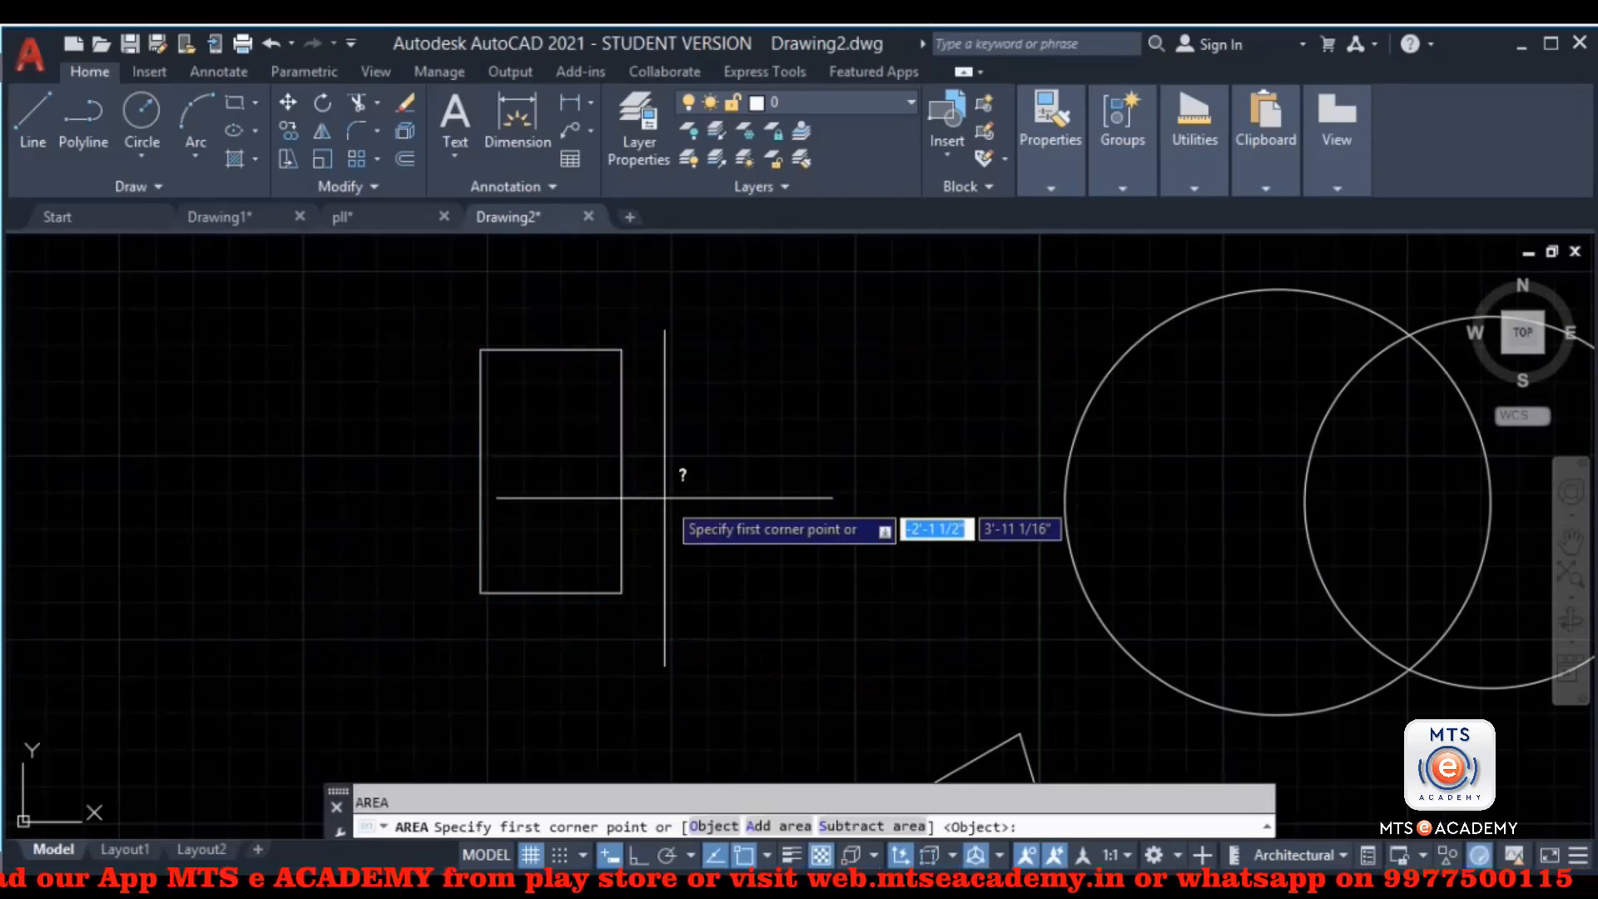
key("Return")
left_click(622, 453)
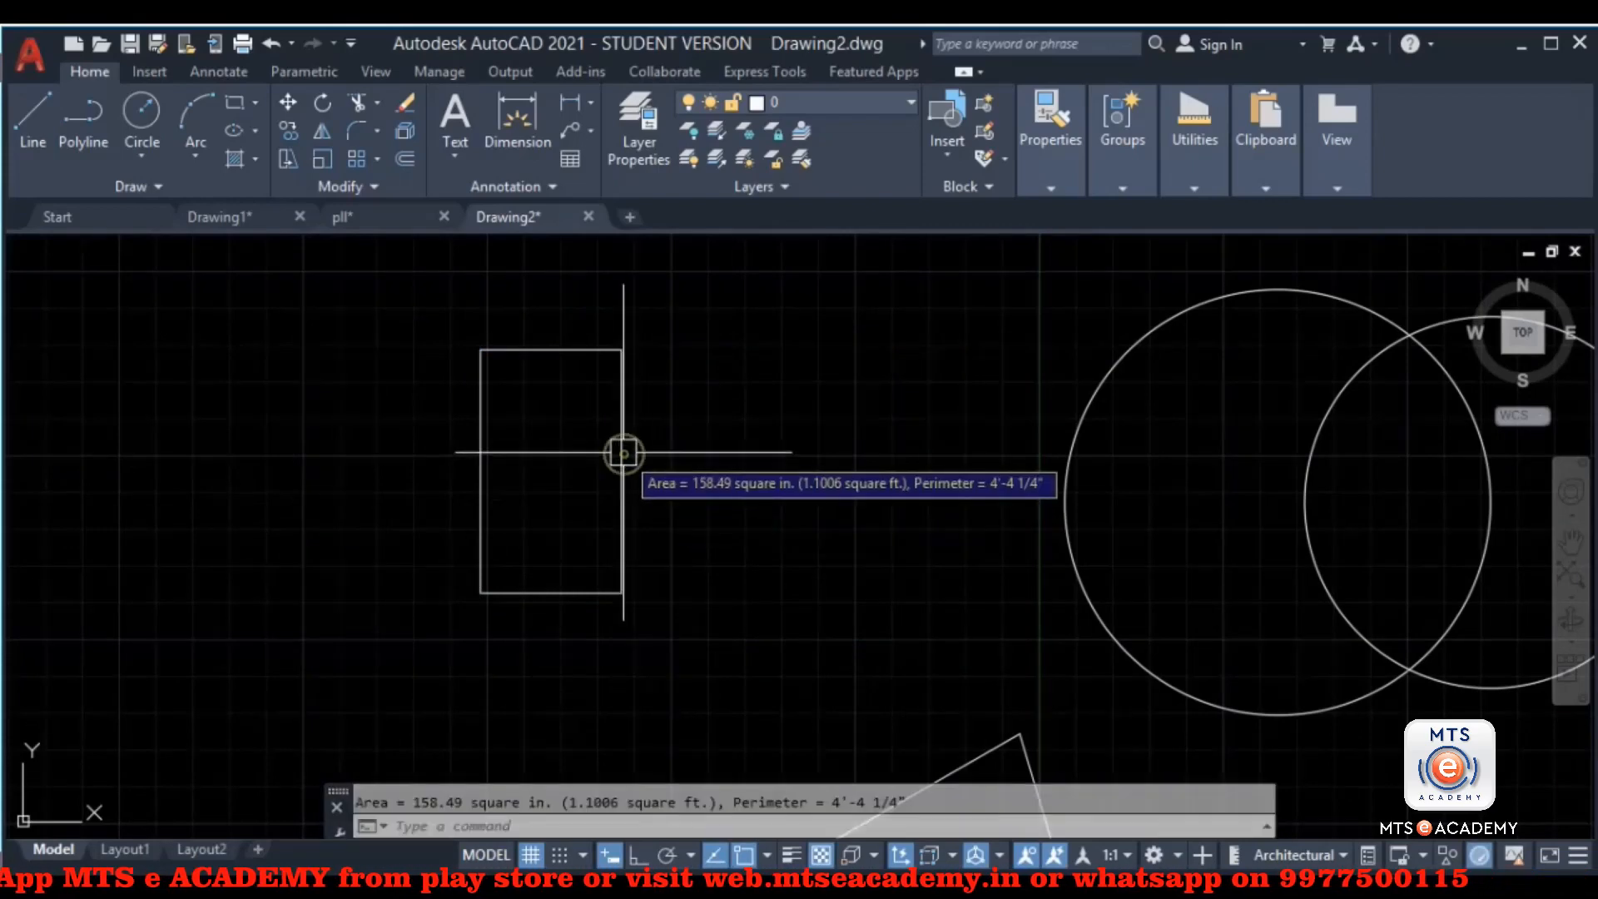
Step: Undo the joining and trimming of the two overlapping rectangles
scroll(665, 520, "down", 2)
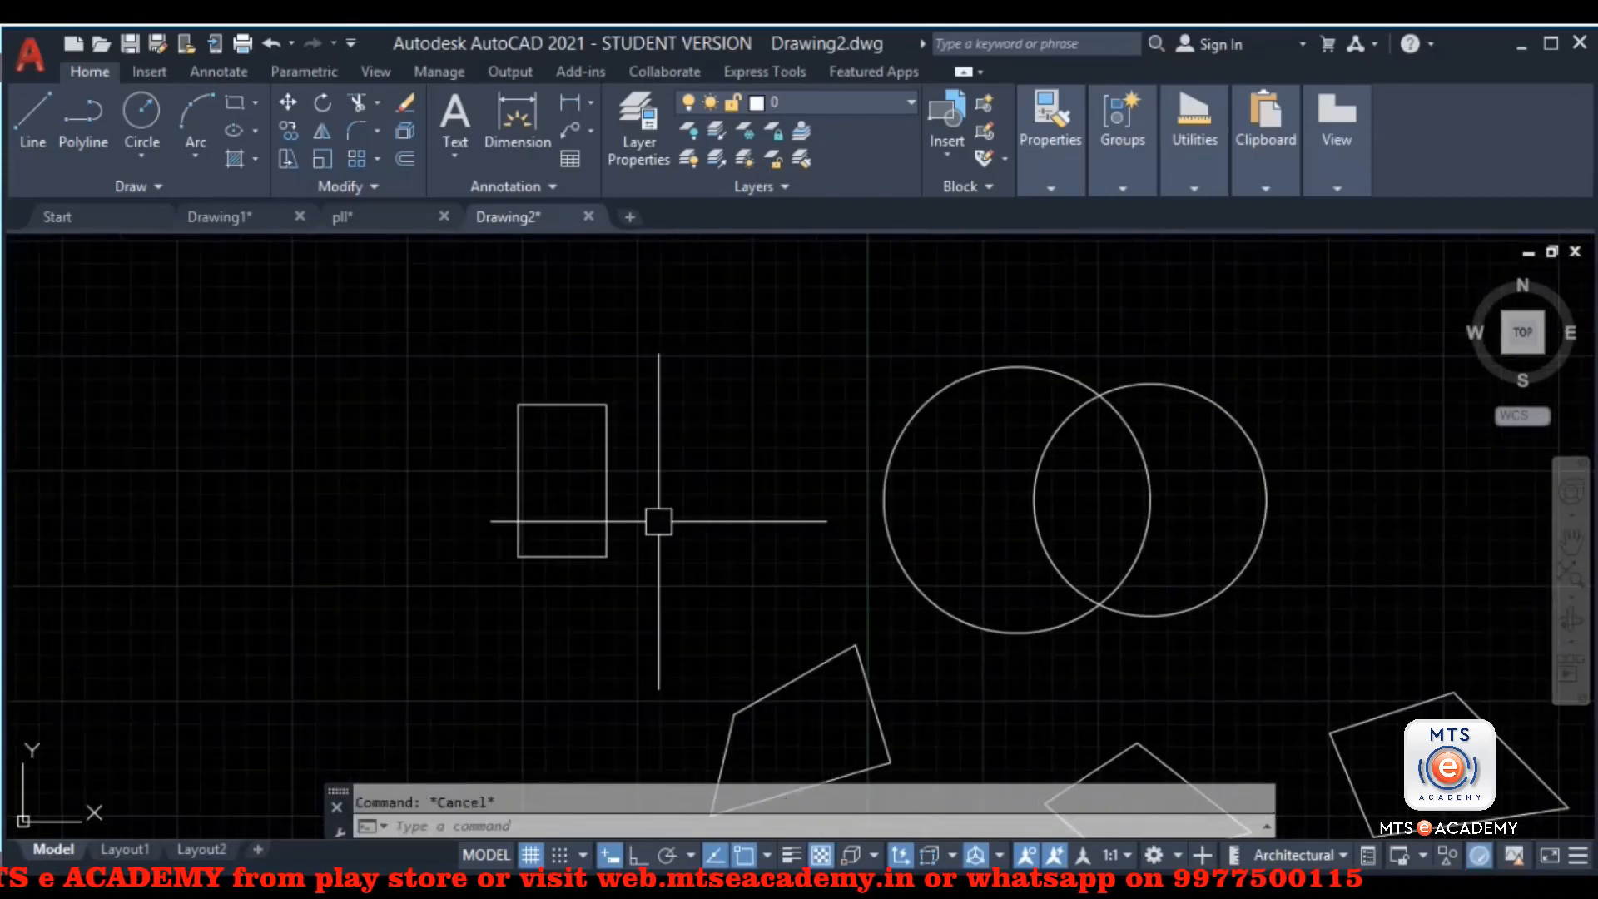
key("ctrl+z")
key("ctrl+z")
key("ctrl+z")
key("ctrl+z")
key("ctrl+z")
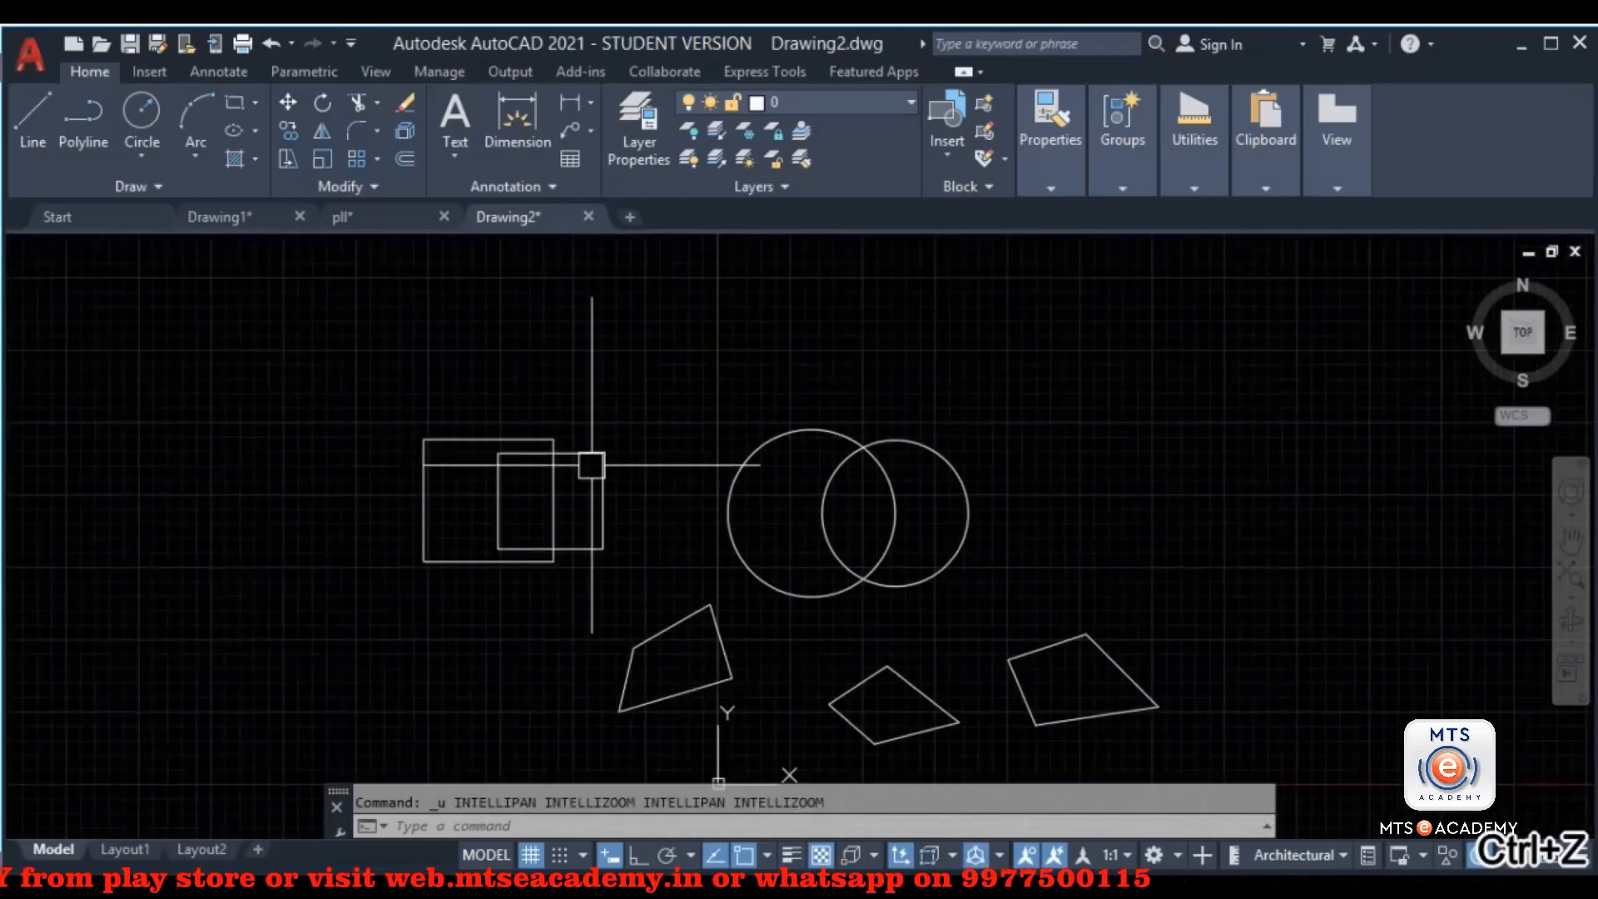
Step: Trim away the outer arcs of the two circles, keeping only their lens-shaped overlap
scroll(600, 505, "up", 3)
scroll(461, 488, "down", 1)
middle_click_drag(463, 490, 466, 495)
scroll(292, 467, "down", 1)
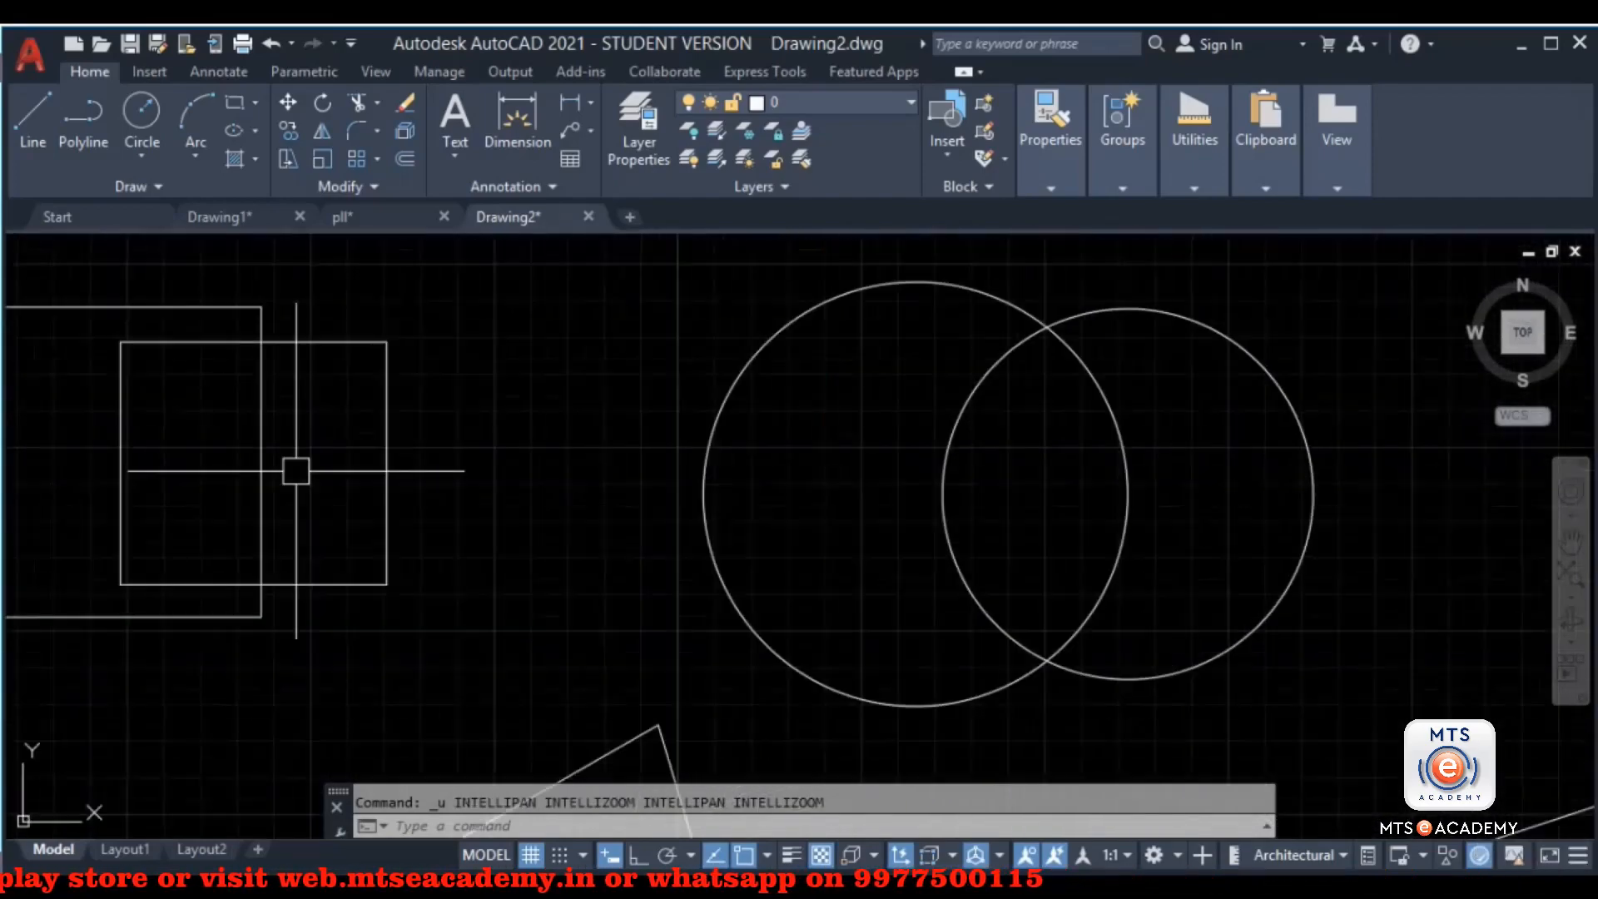
scroll(861, 547, "down", 1)
type("tr")
key("Return")
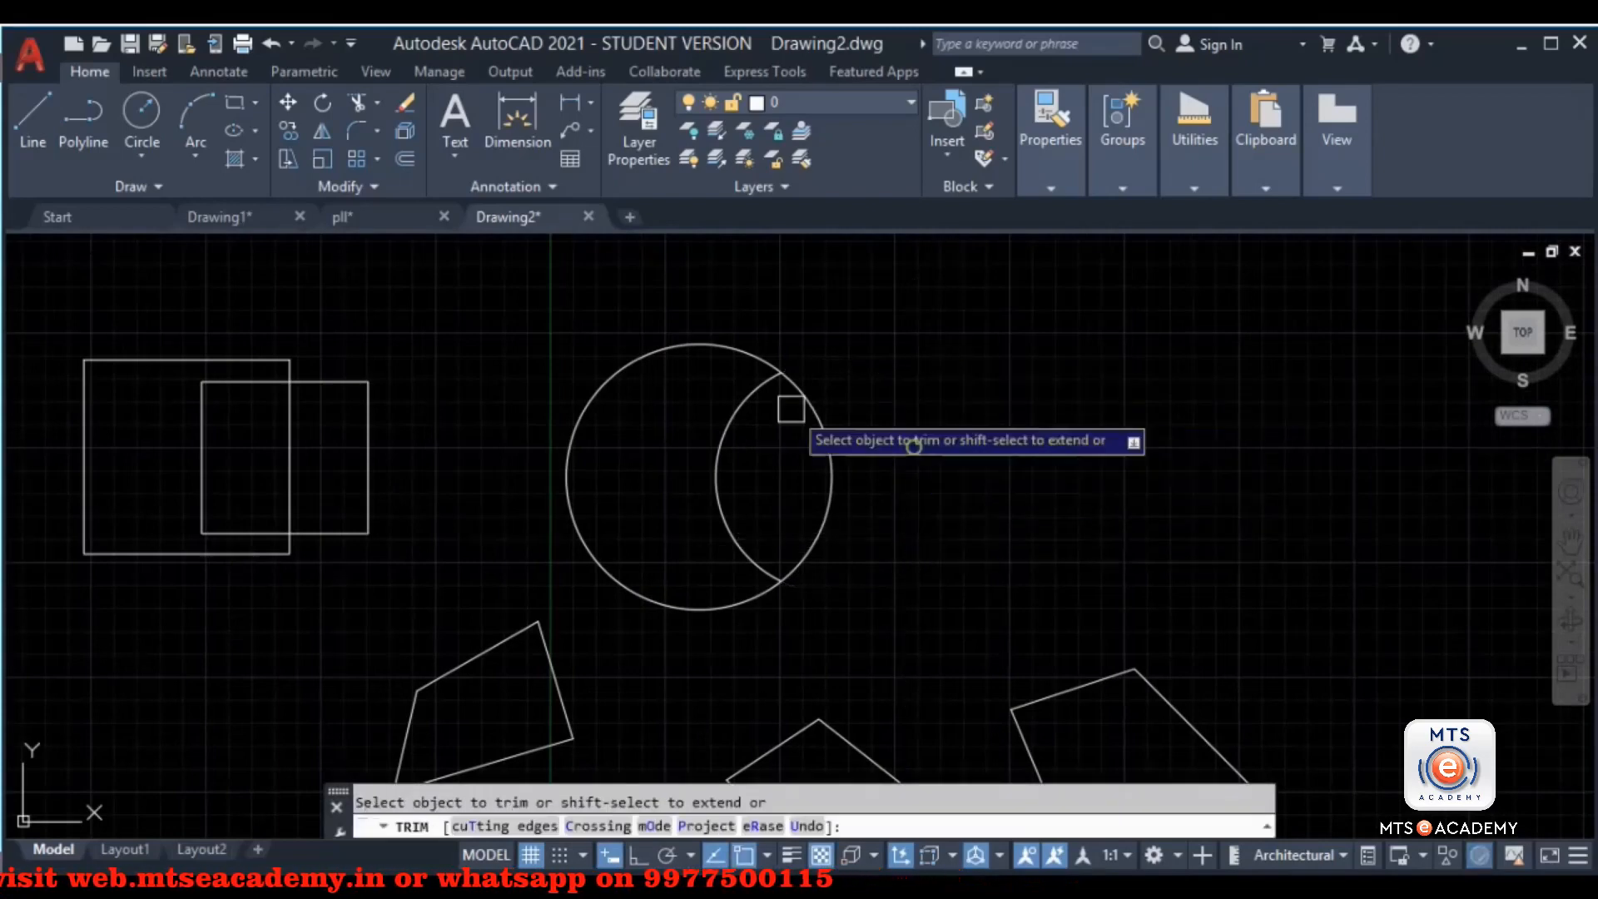
left_click(629, 397)
key("Escape")
Step: Join the two remaining arcs of the circles into one closed lens-shaped polyline
left_click(874, 357)
left_click(661, 599)
type("j")
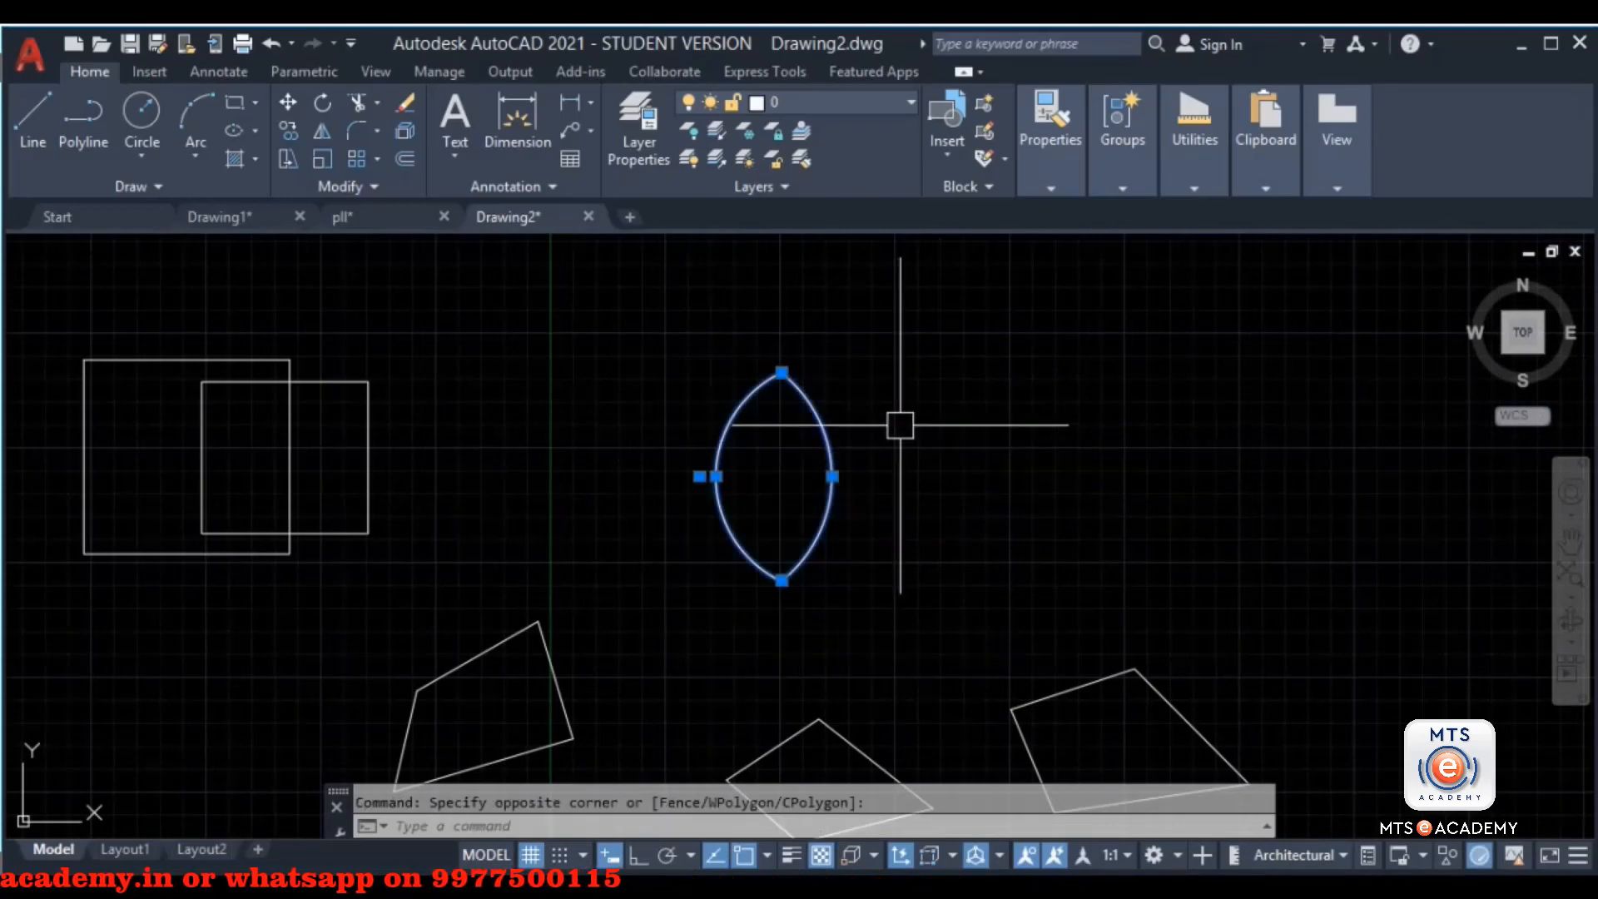
key("Return")
Step: Measure the joined lens's area and perimeter with the Object option of AREA, and undo the joining and trimming of the circles
key("Return")
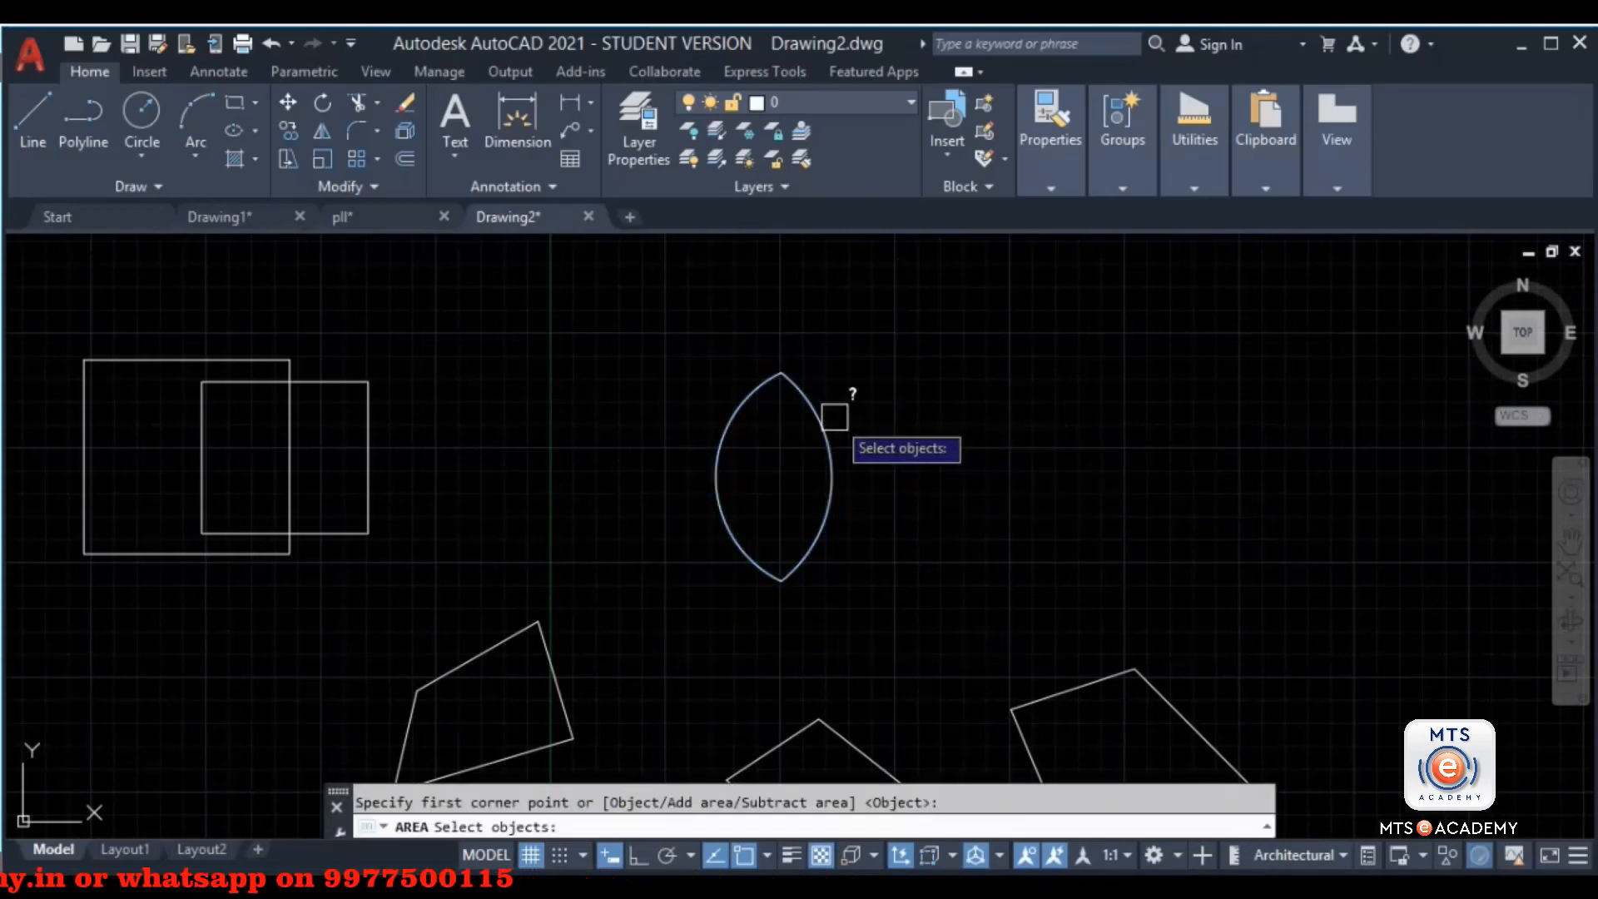
left_click(827, 417)
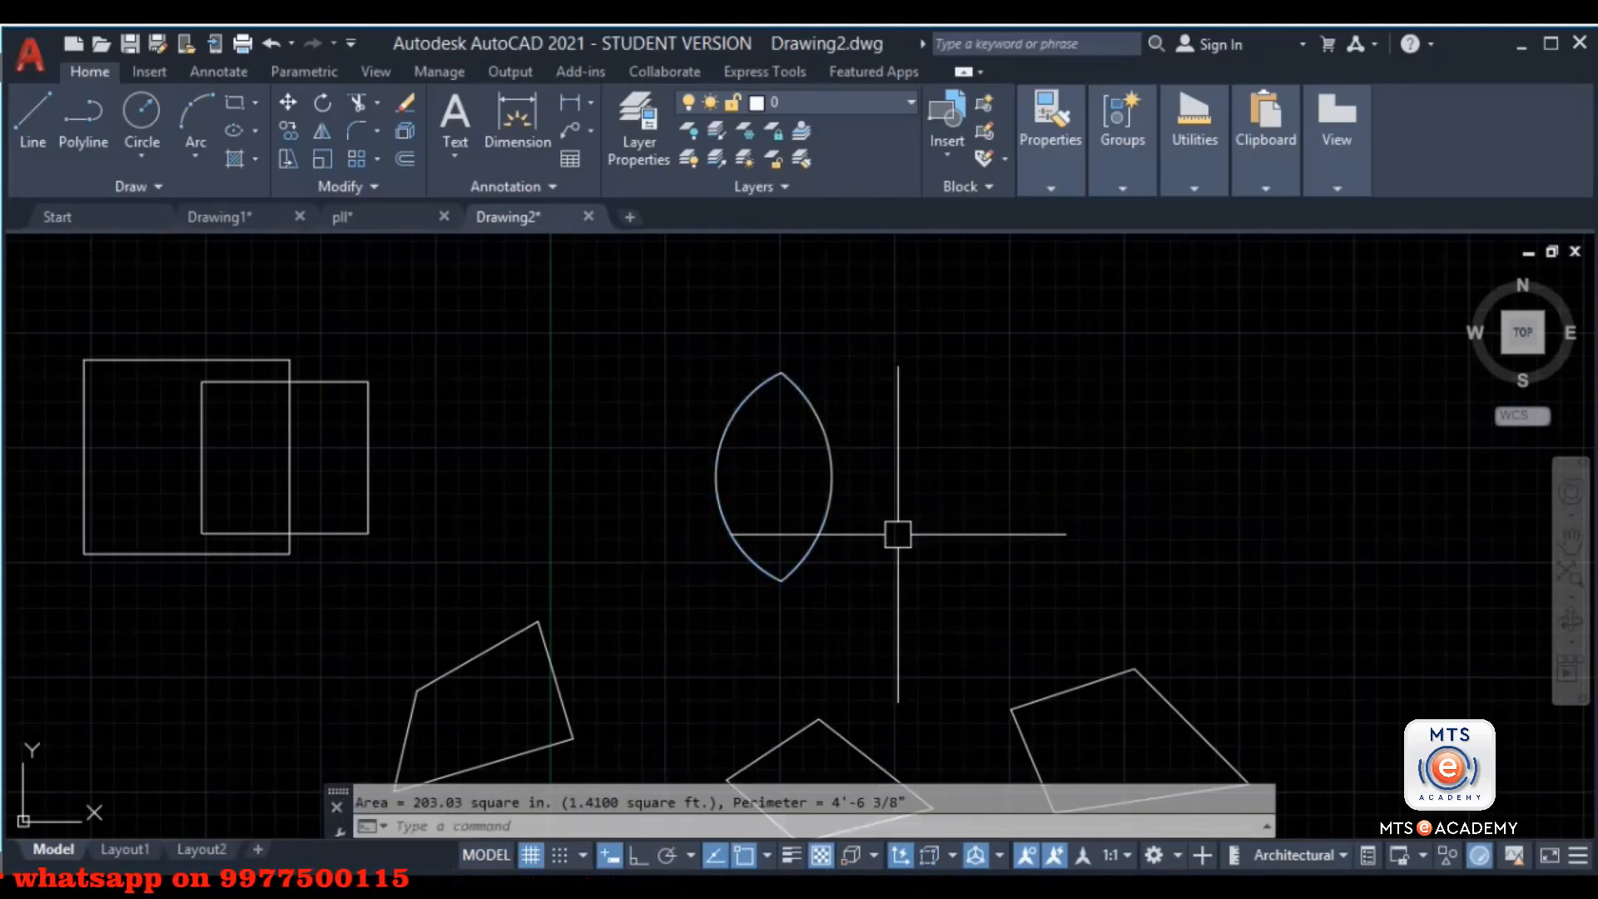
key("Escape")
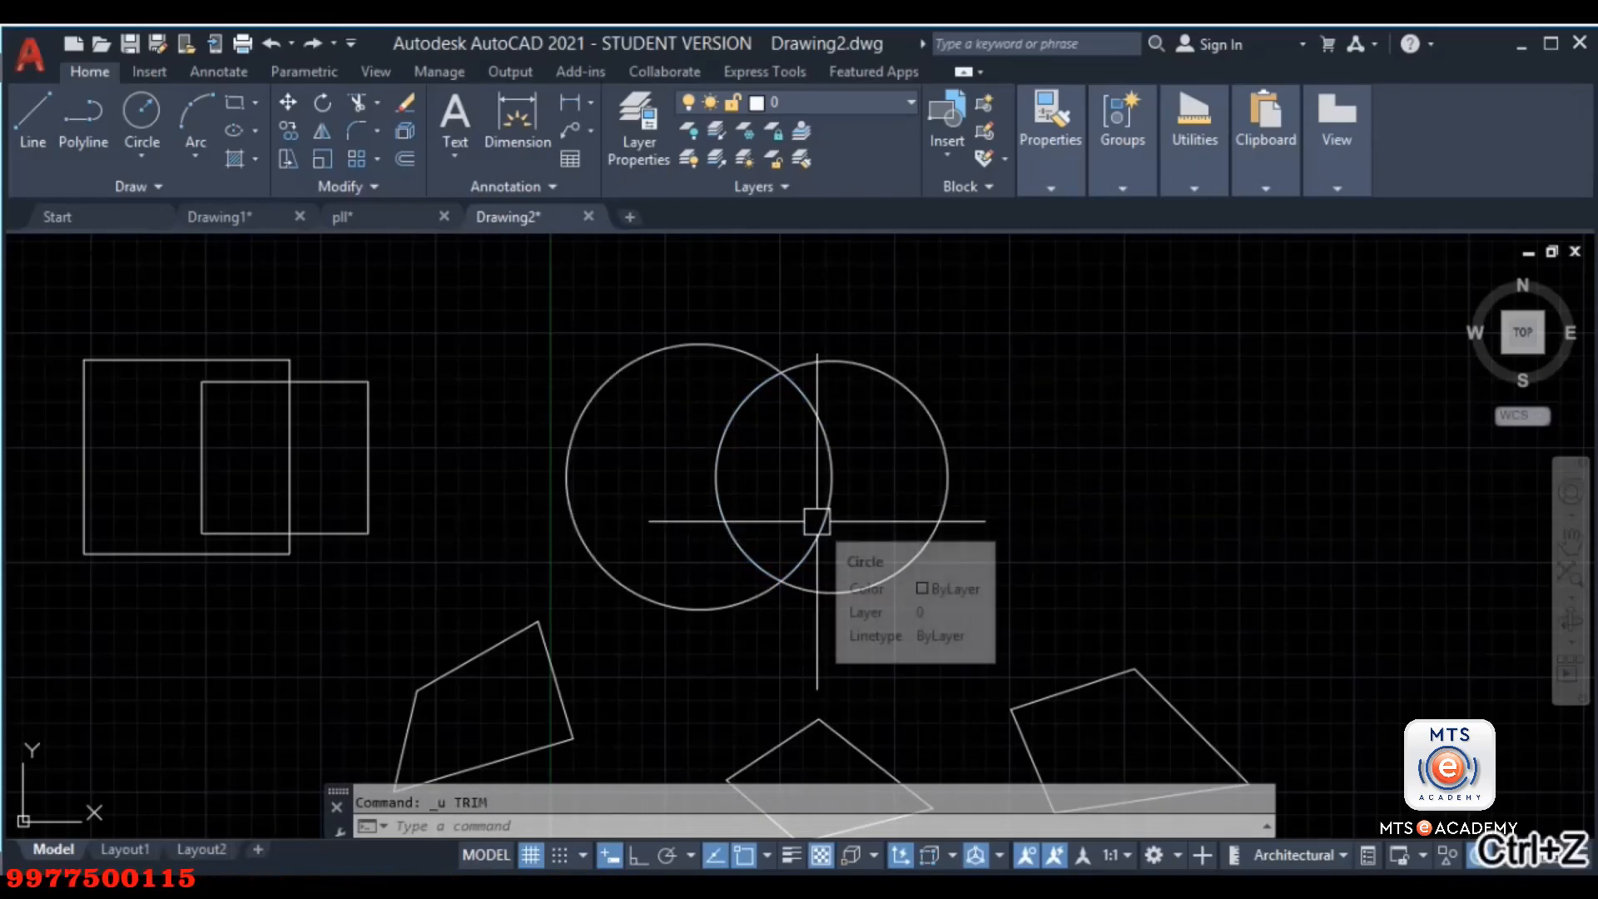
Step: Create a polyline boundary around the circles' overlap with the Boundary command by picking a point inside it
middle_click_drag(850, 553, 963, 495)
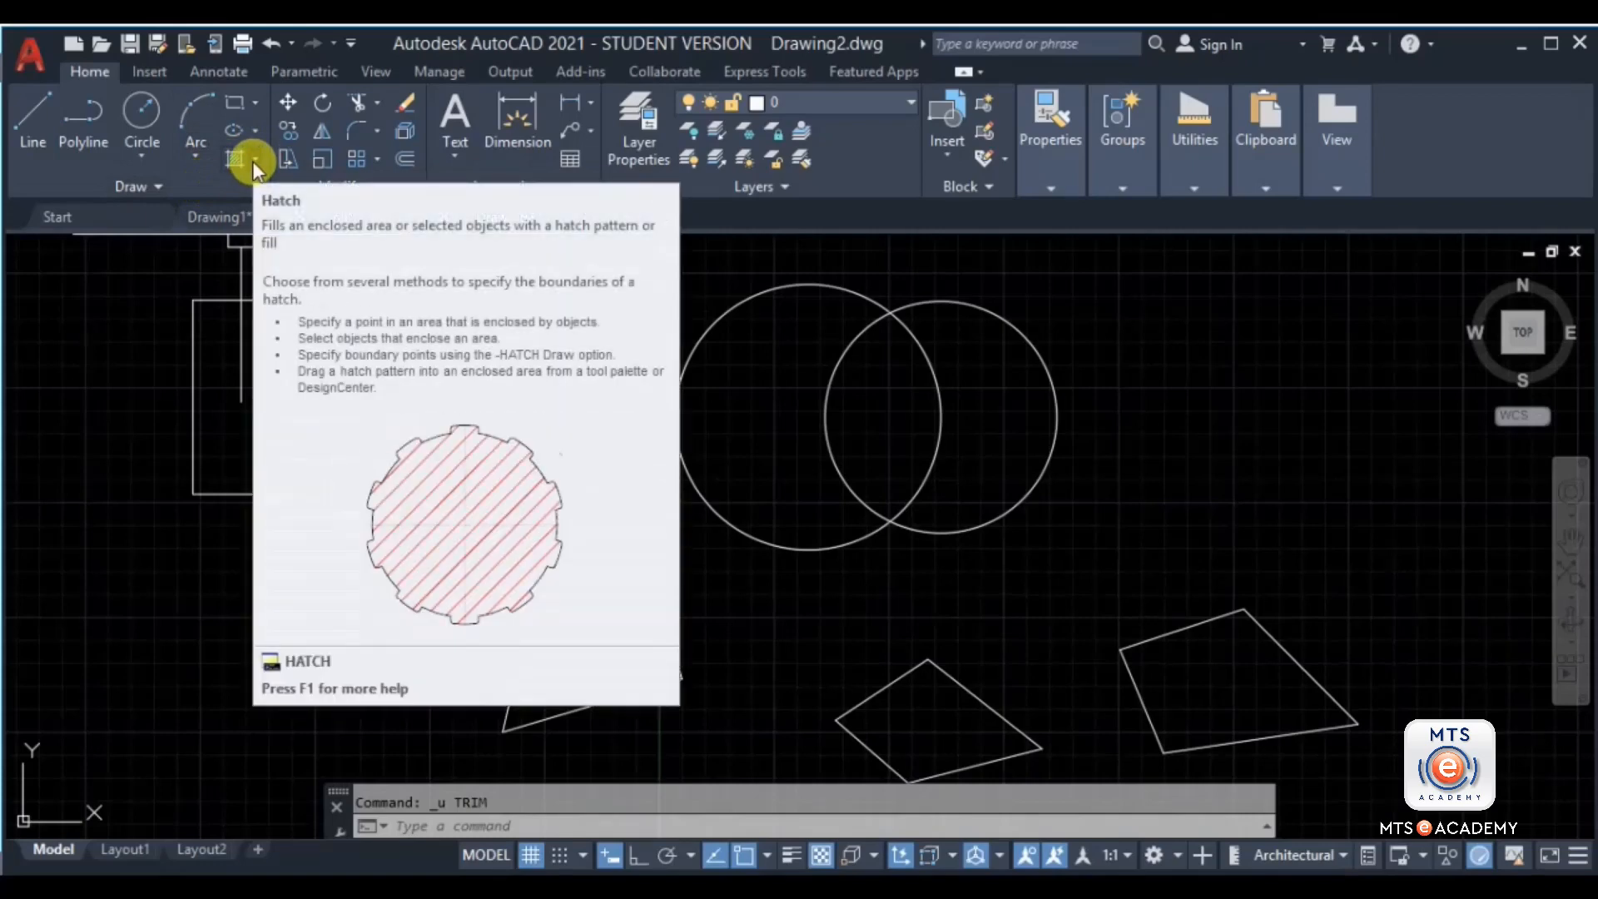
left_click(253, 161)
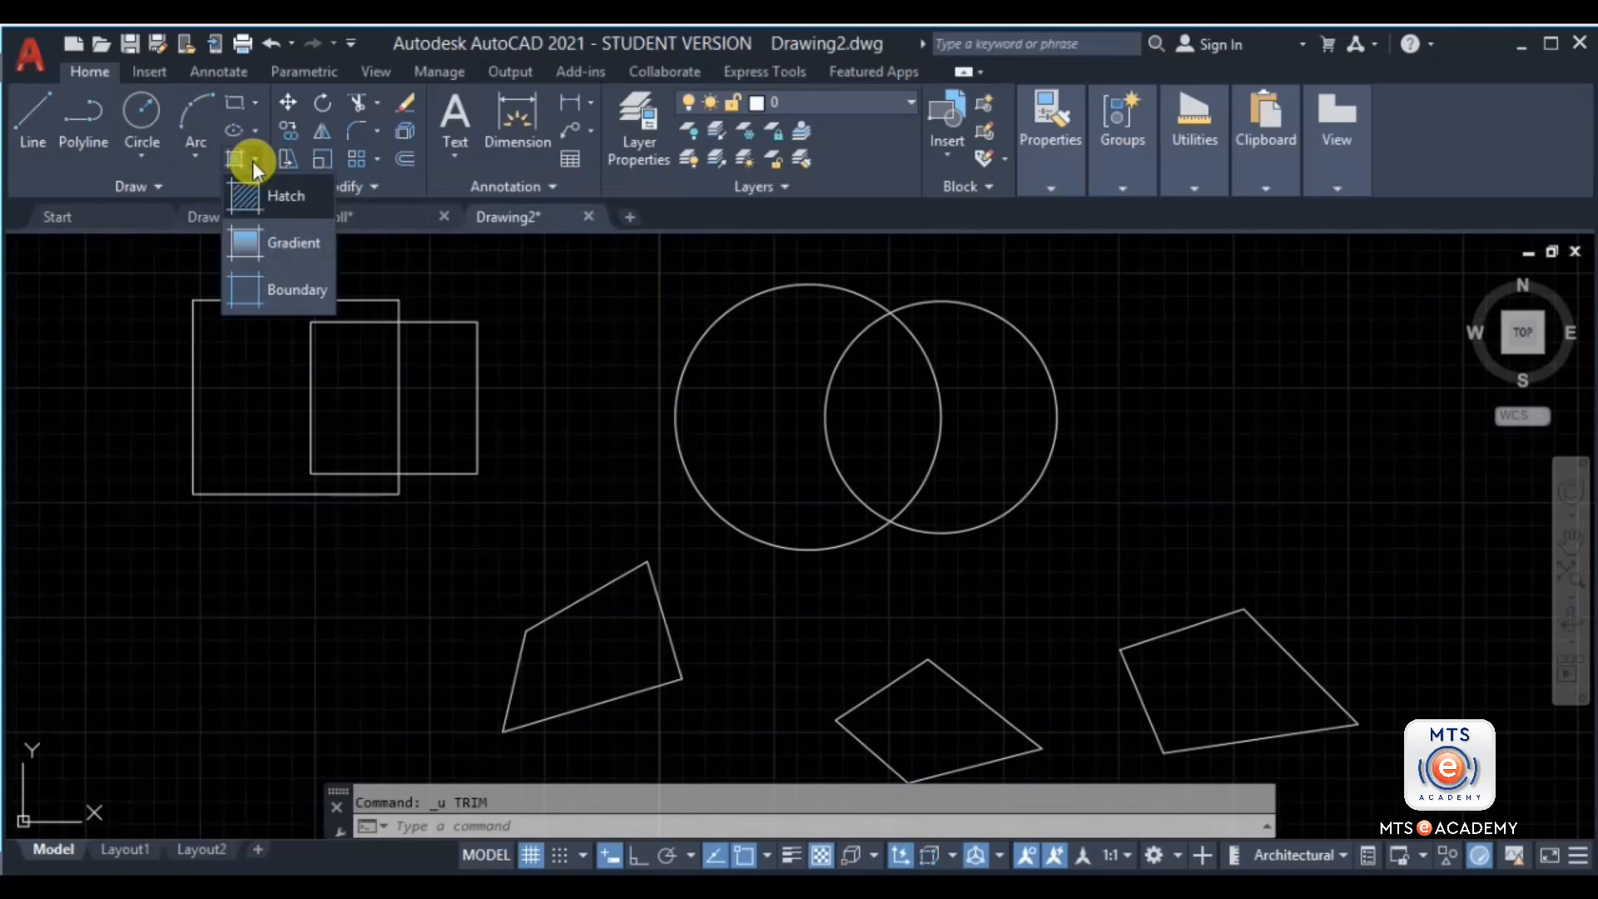
left_click(246, 291)
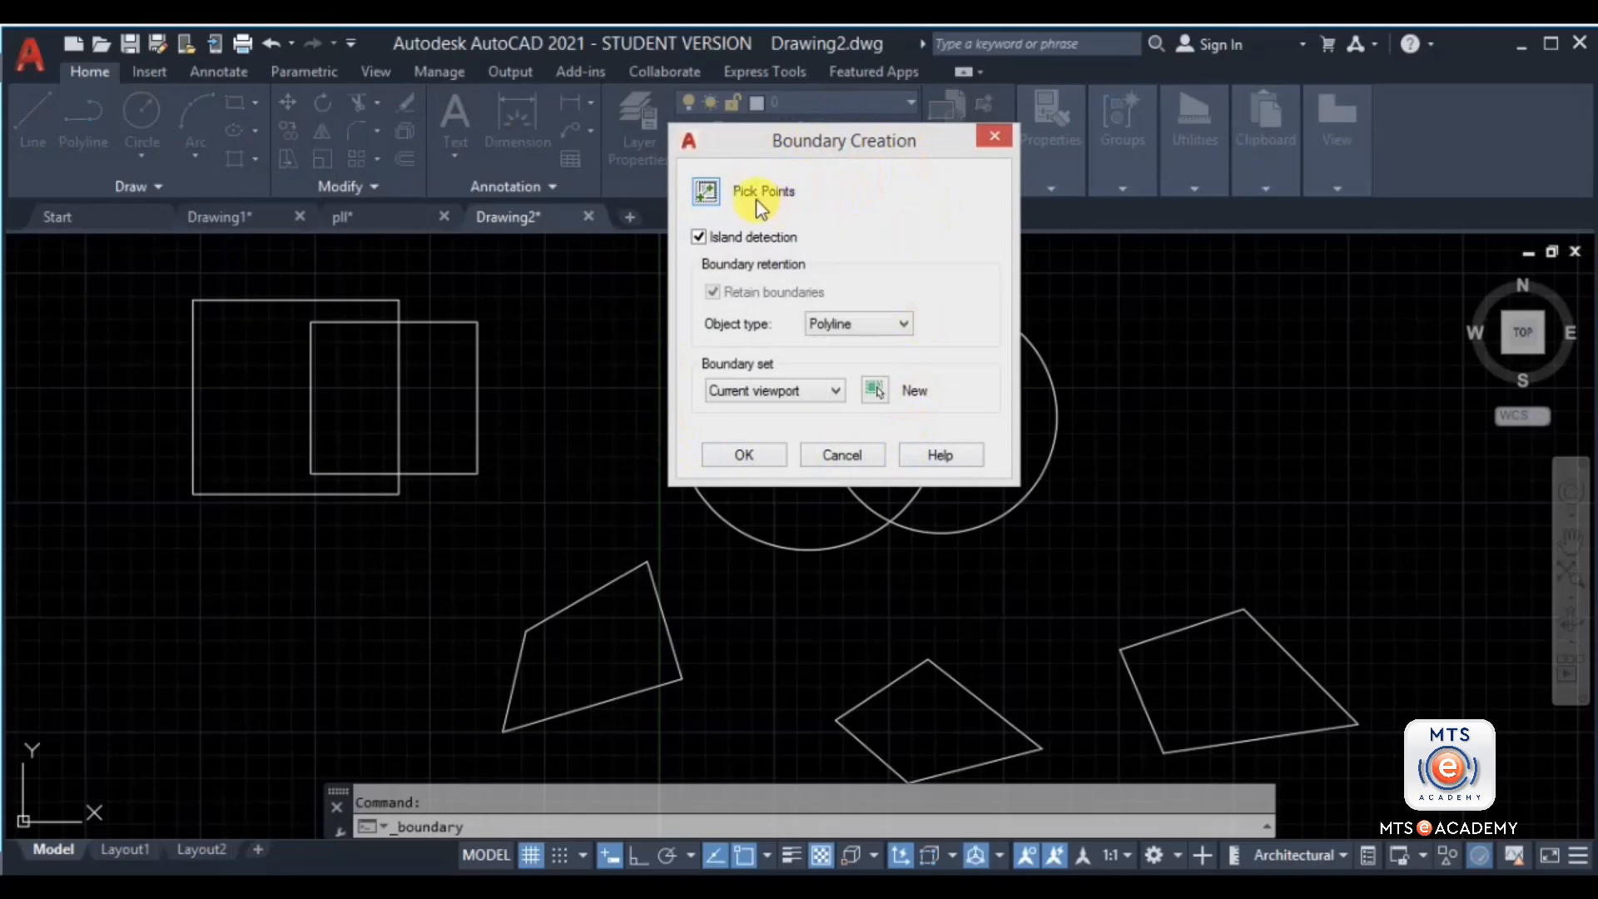
left_click(701, 188)
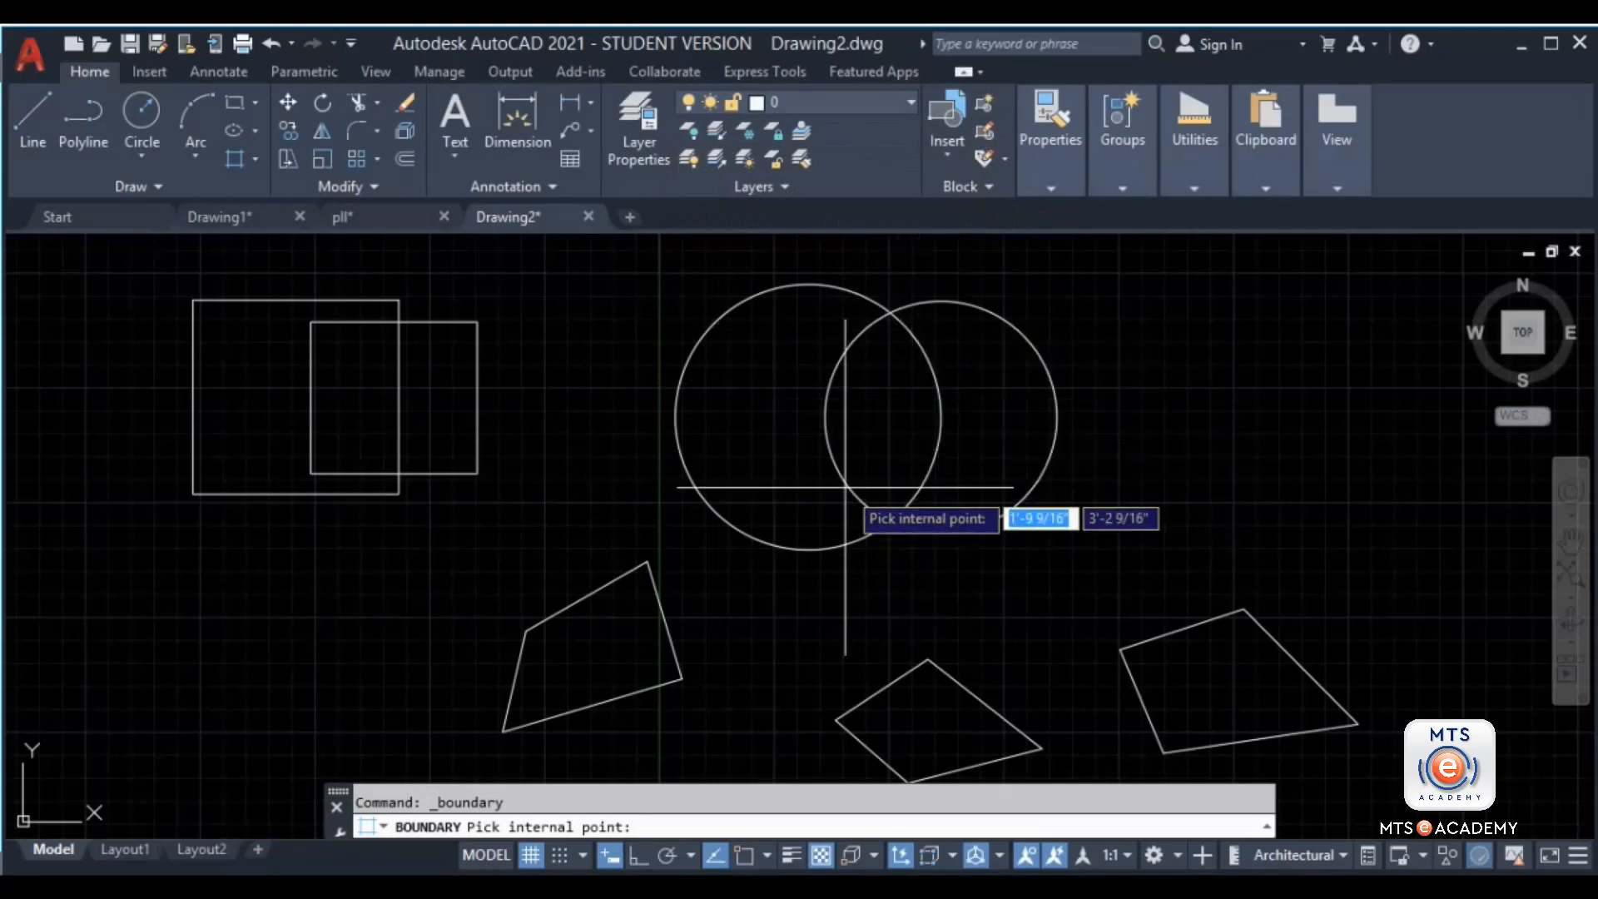
left_click(879, 394)
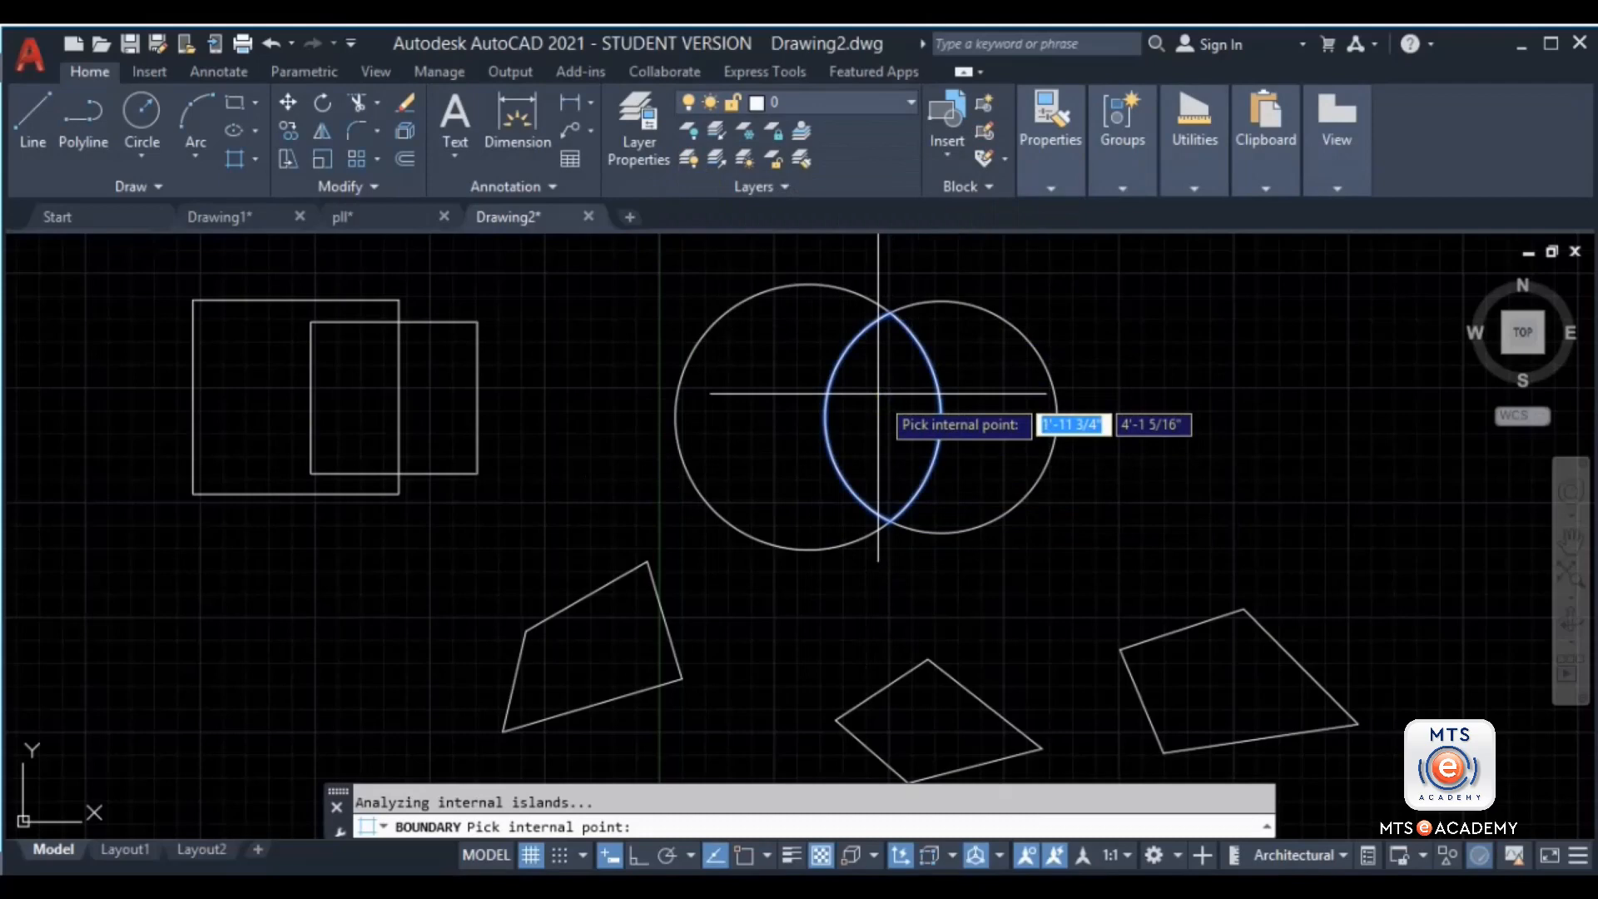
key("Return")
Step: Turn on lineweight display and check the color and lineweight properties of the lens-shaped boundary between the circles
left_click(924, 358)
left_click(1047, 188)
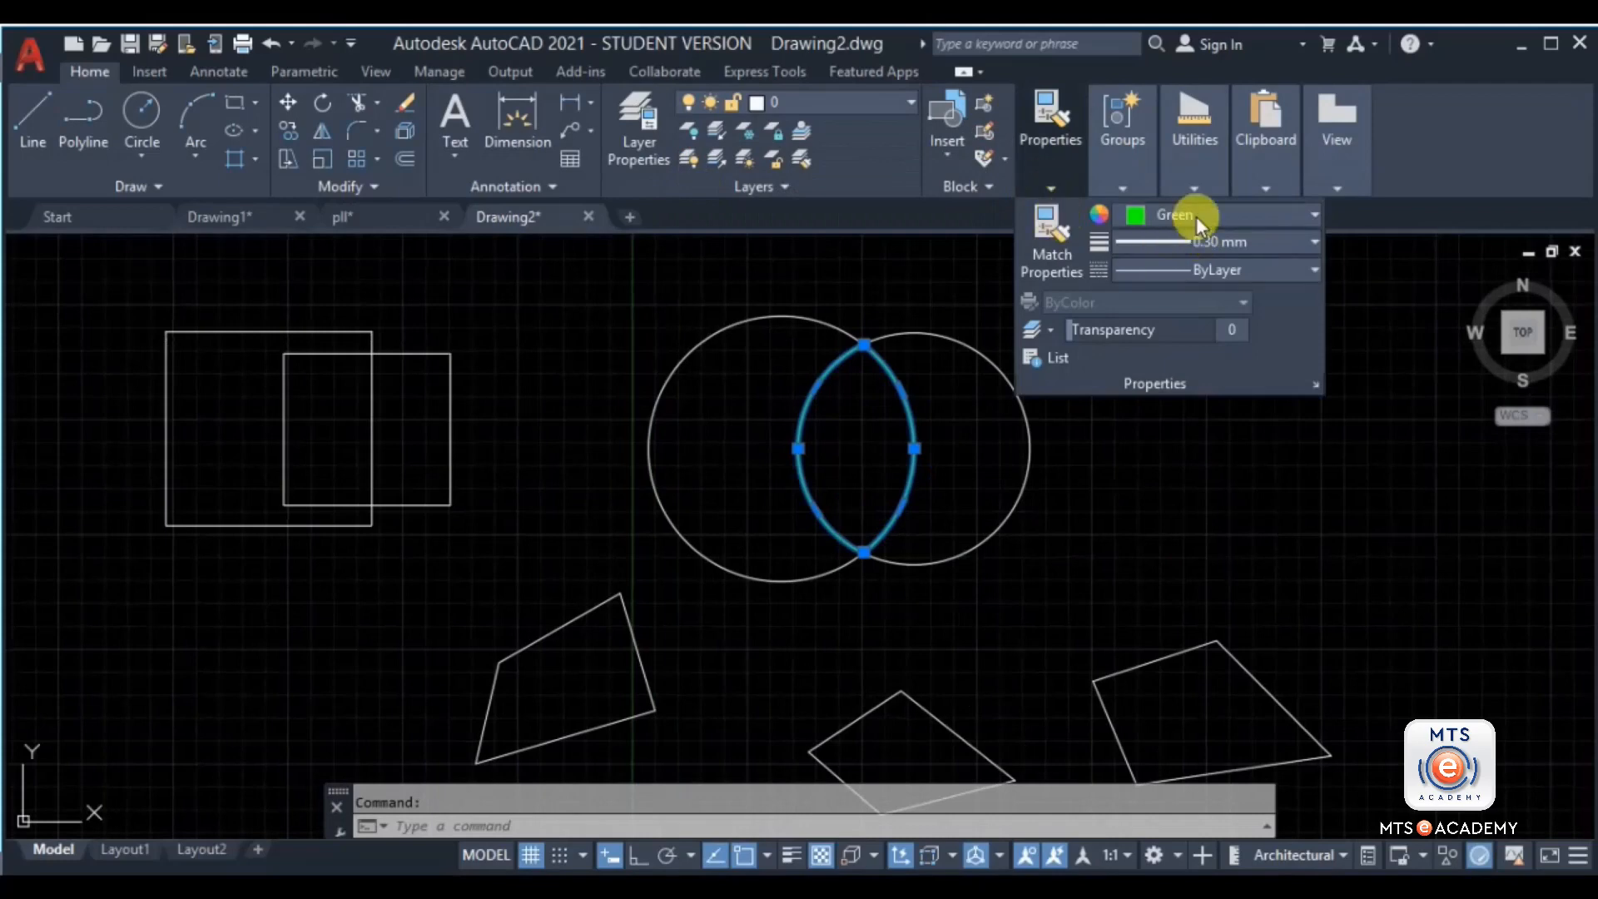
left_click(791, 855)
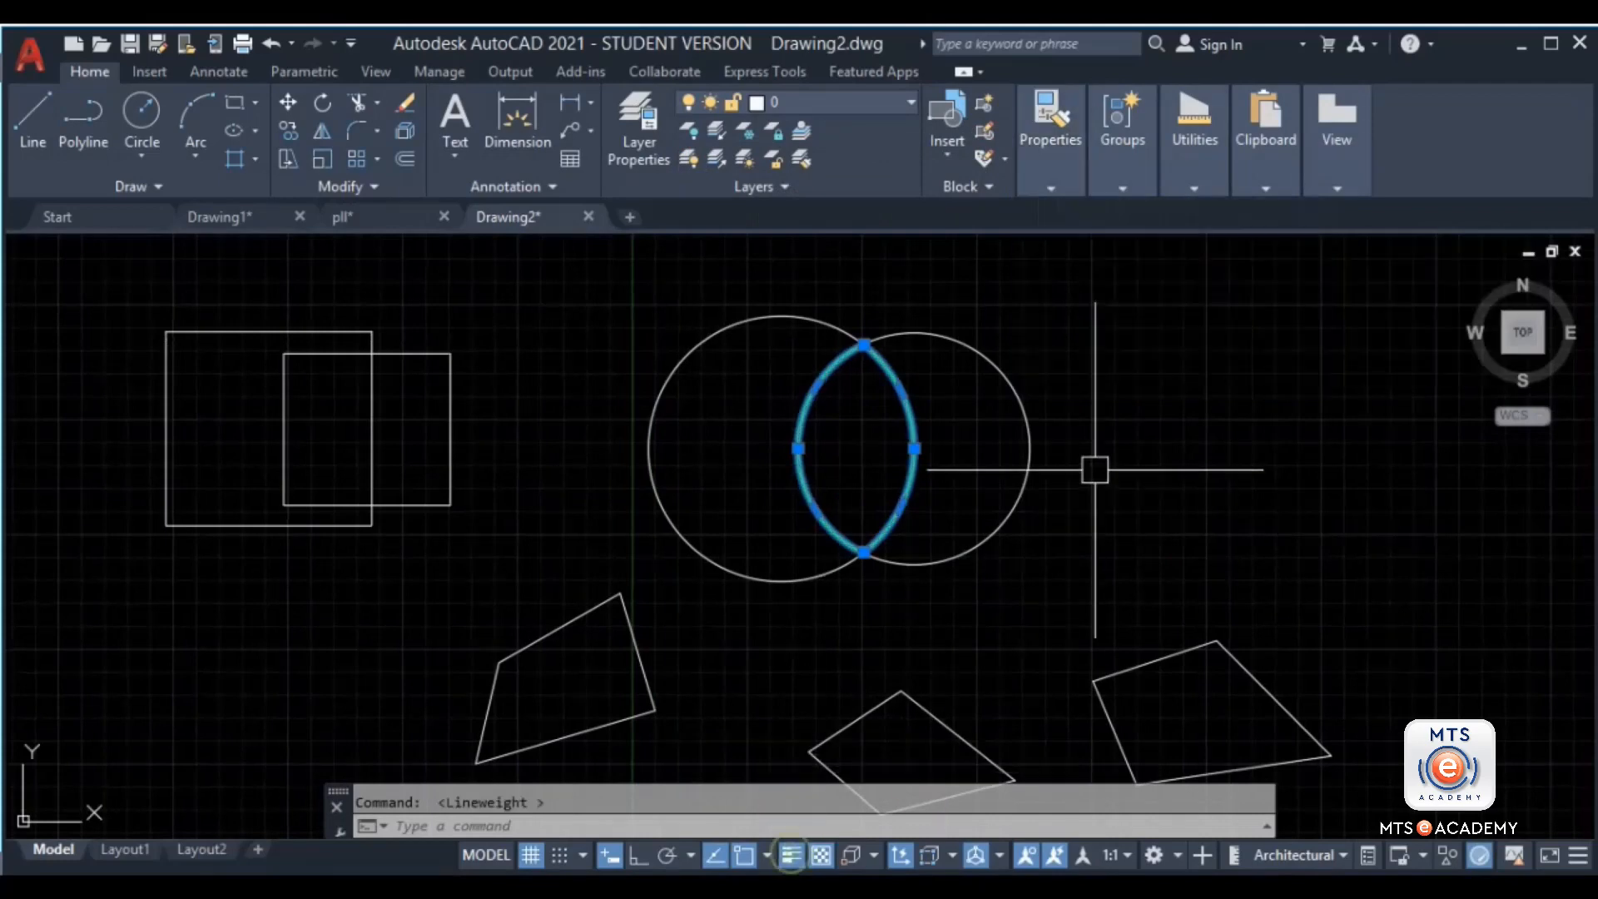
left_click(1064, 191)
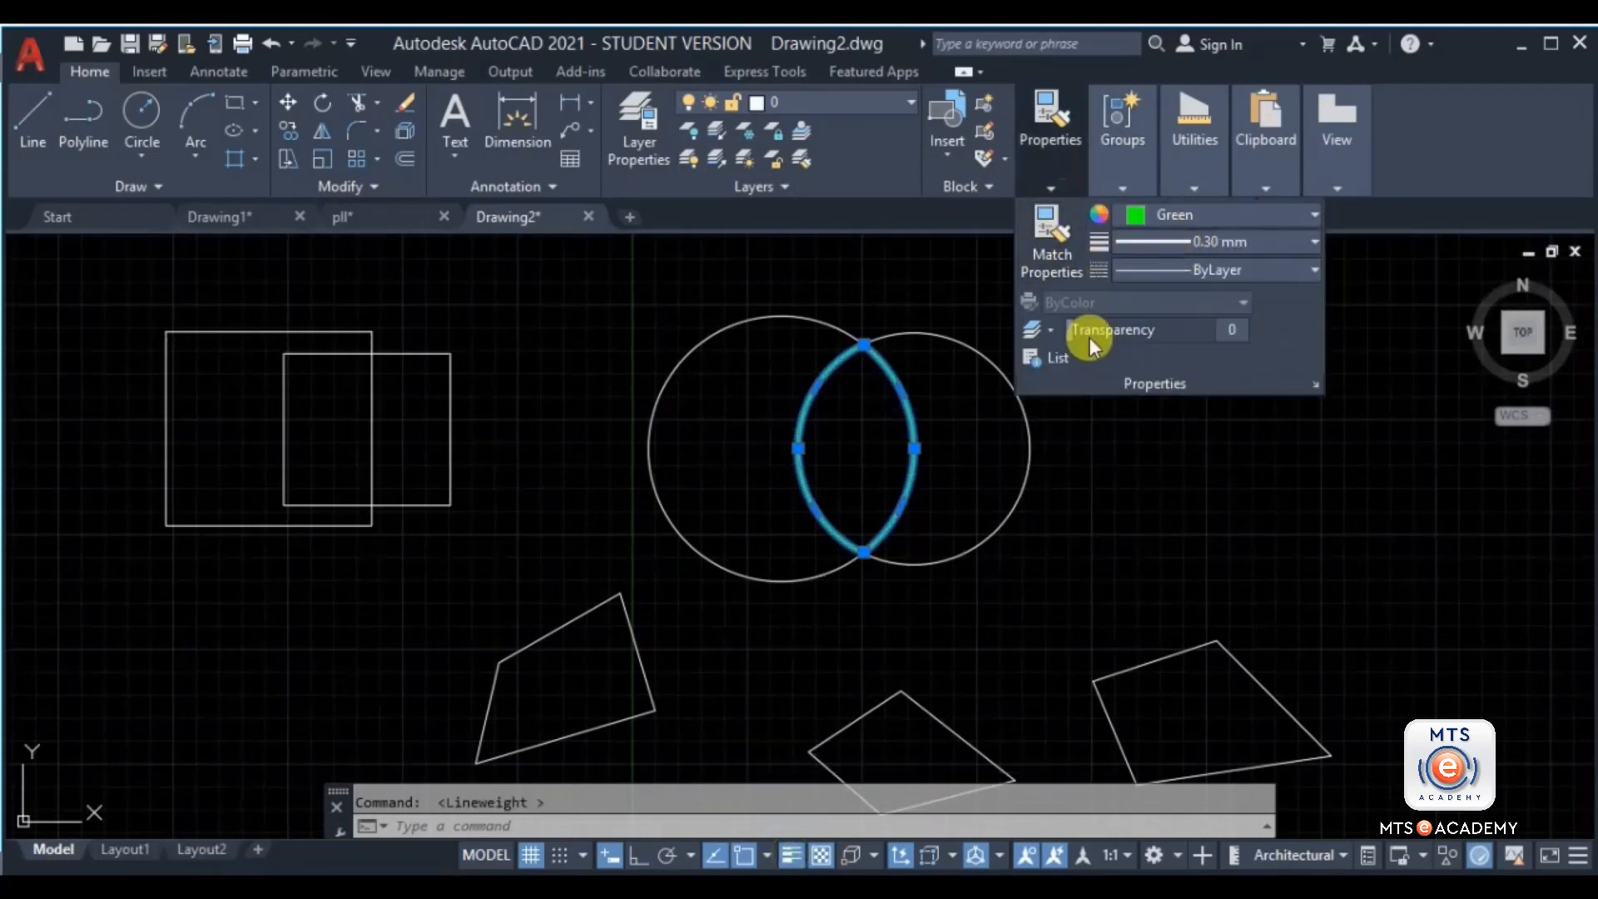
key("Escape")
Step: Move the green lens-shaped boundary out of the circles to their right, and undo the move
mouse_move(924, 439)
middle_mouse_down()
mouse_move(919, 456)
mouse_move(818, 483)
middle_mouse_up()
left_click(897, 441)
type("m")
key("Return")
left_click(759, 476)
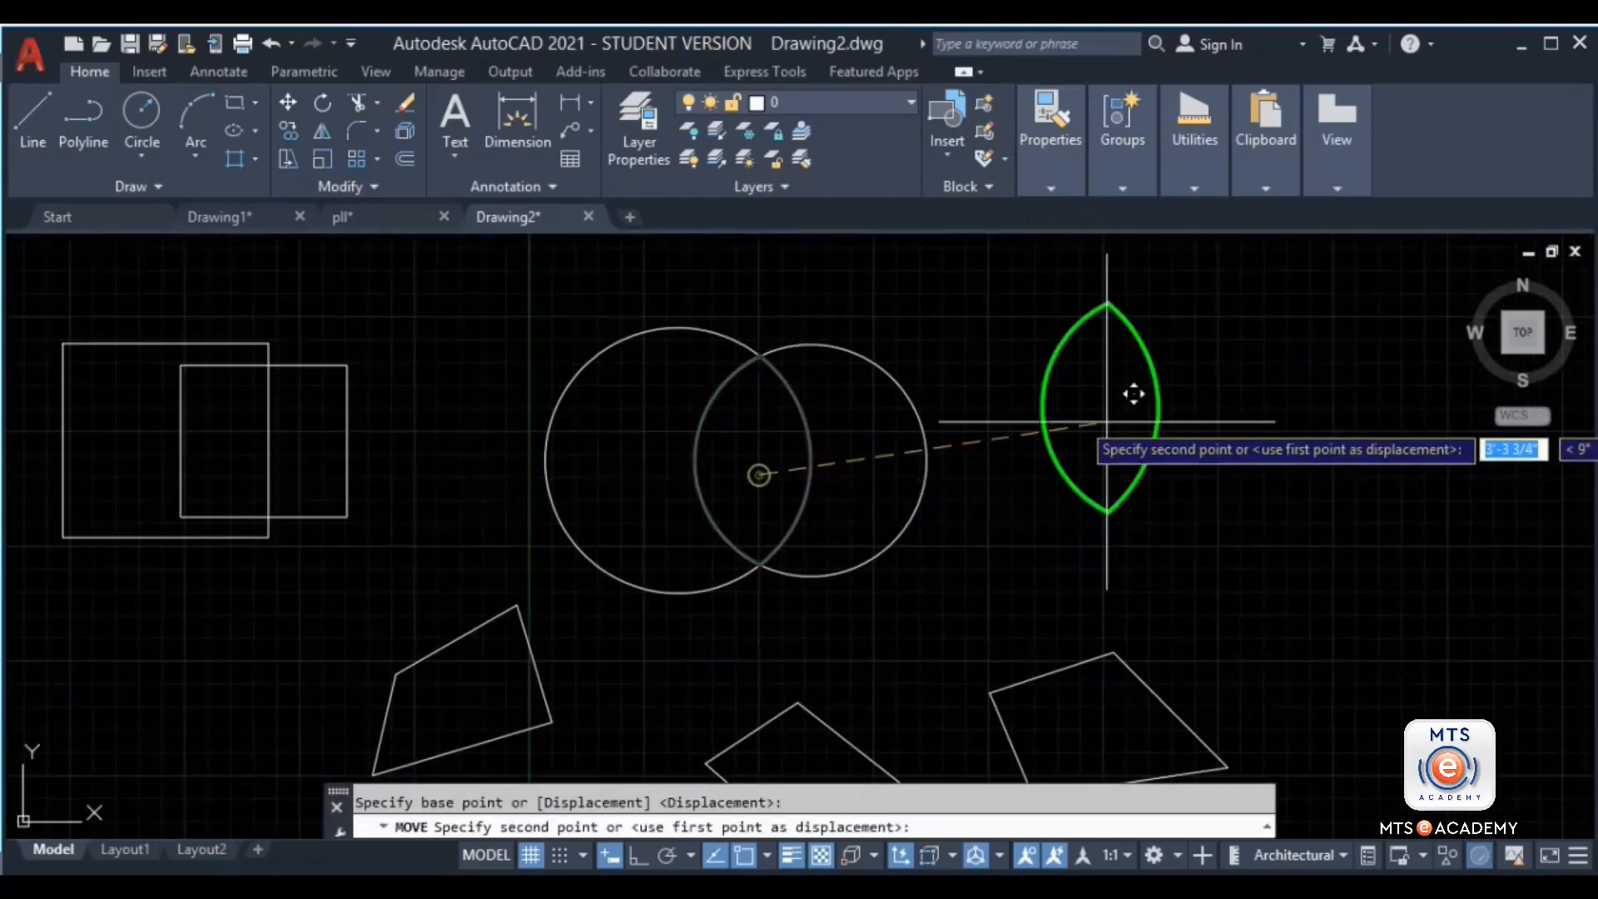
left_click(1190, 414)
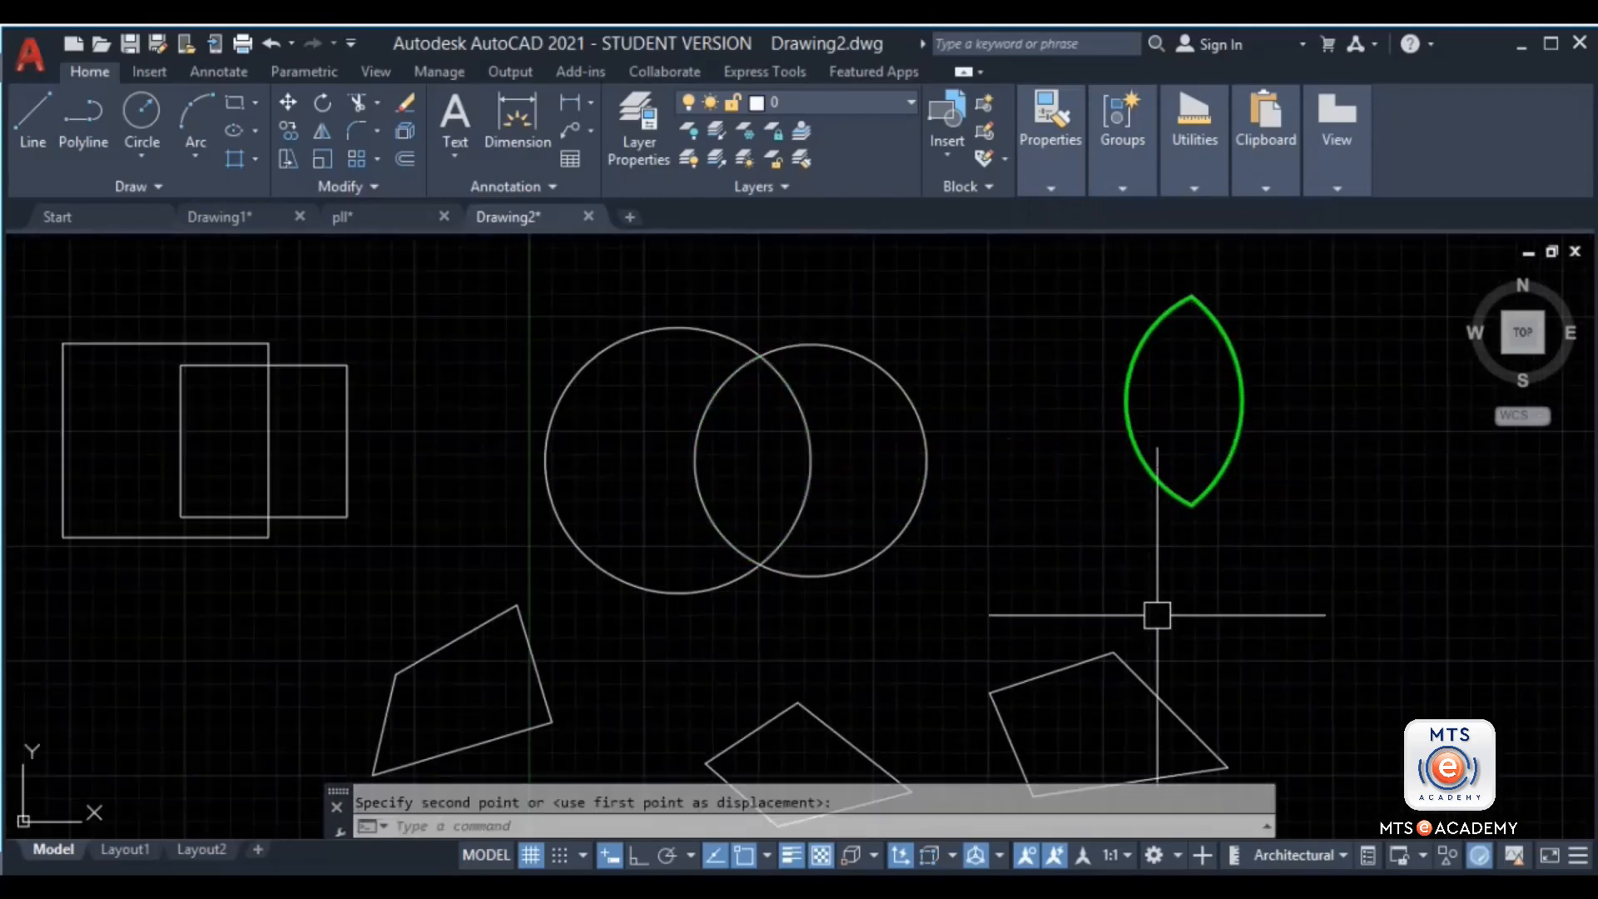
key("ctrl+z")
Step: Repeat the move of the lens boundary to a spot beside the intact circles and undo it again
left_click(777, 376)
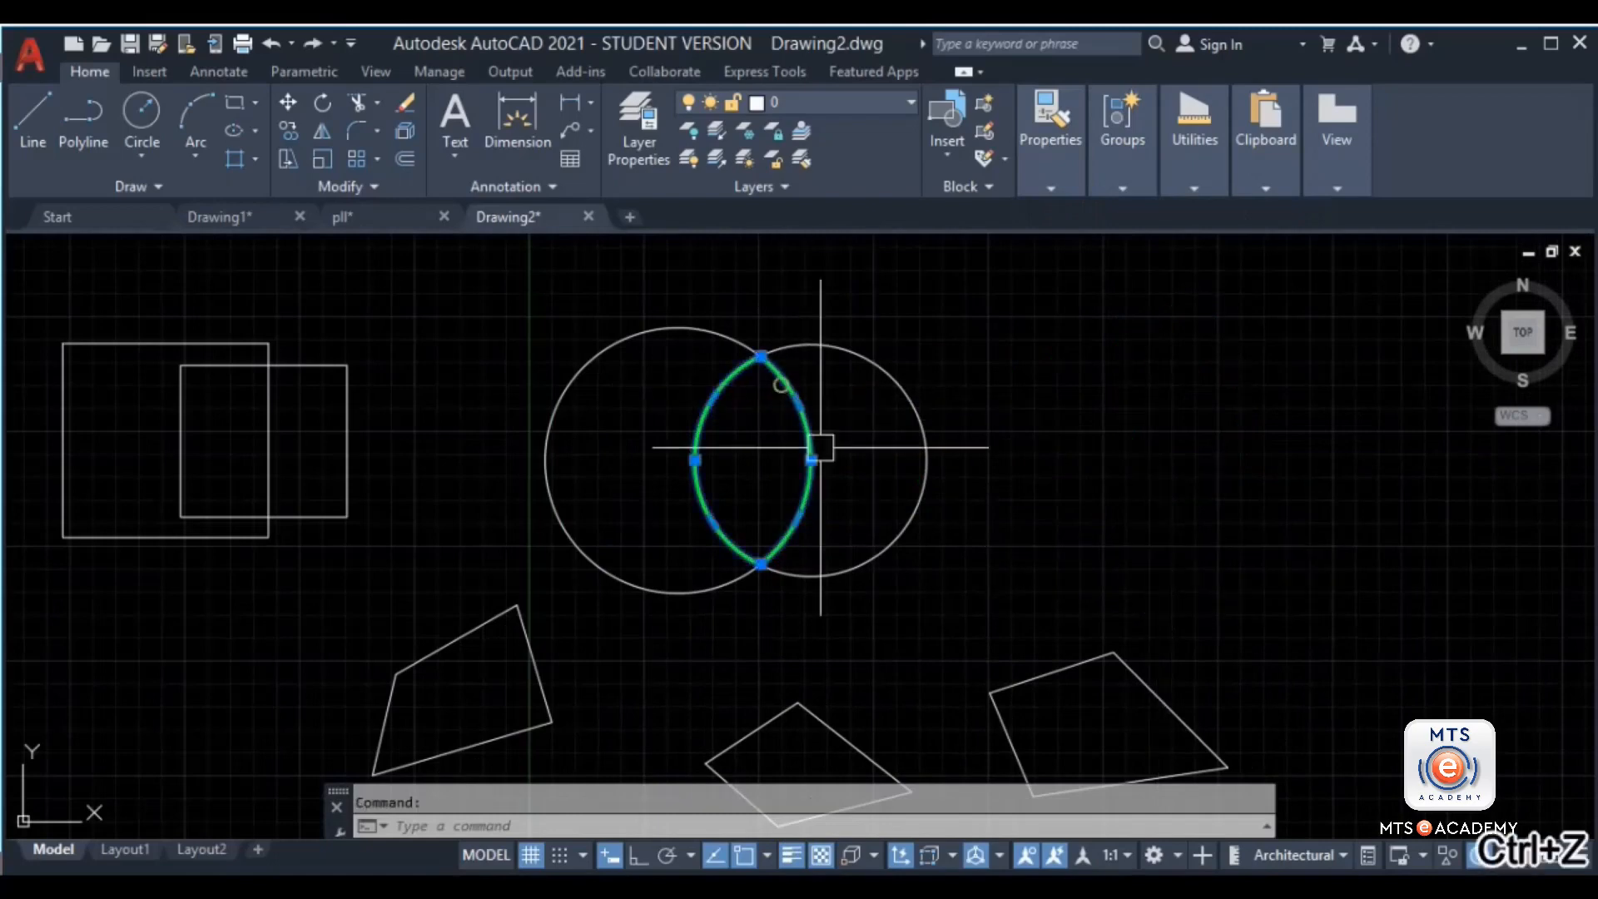
type("m")
key("Return")
left_click(767, 468)
left_click(1116, 428)
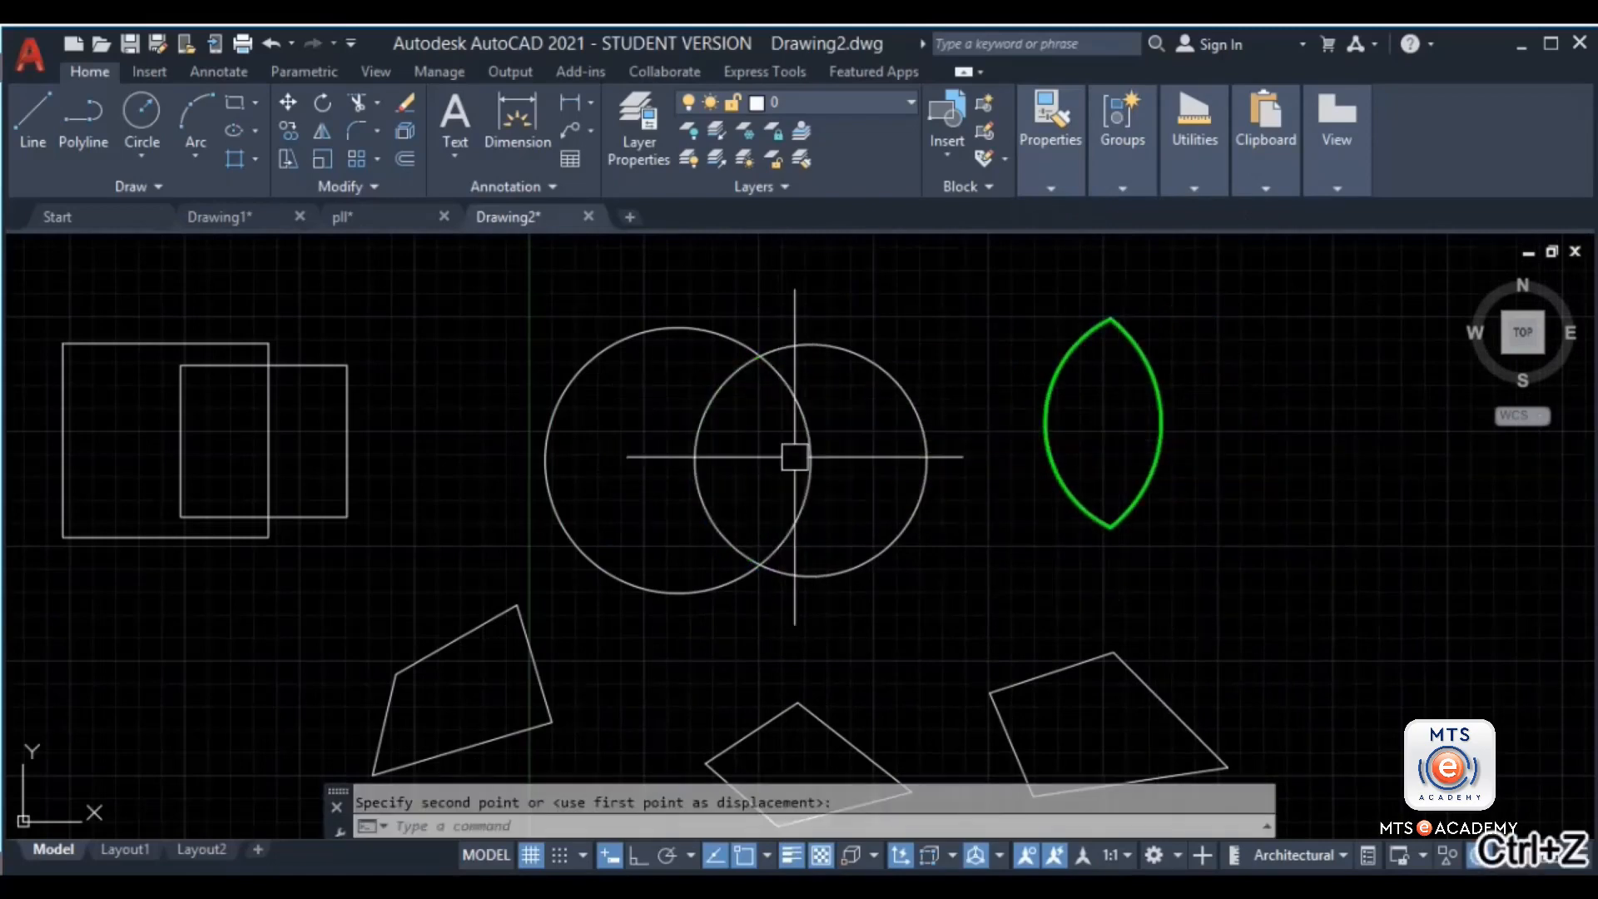
key("ctrl+z")
middle_click_drag(863, 466, 872, 463)
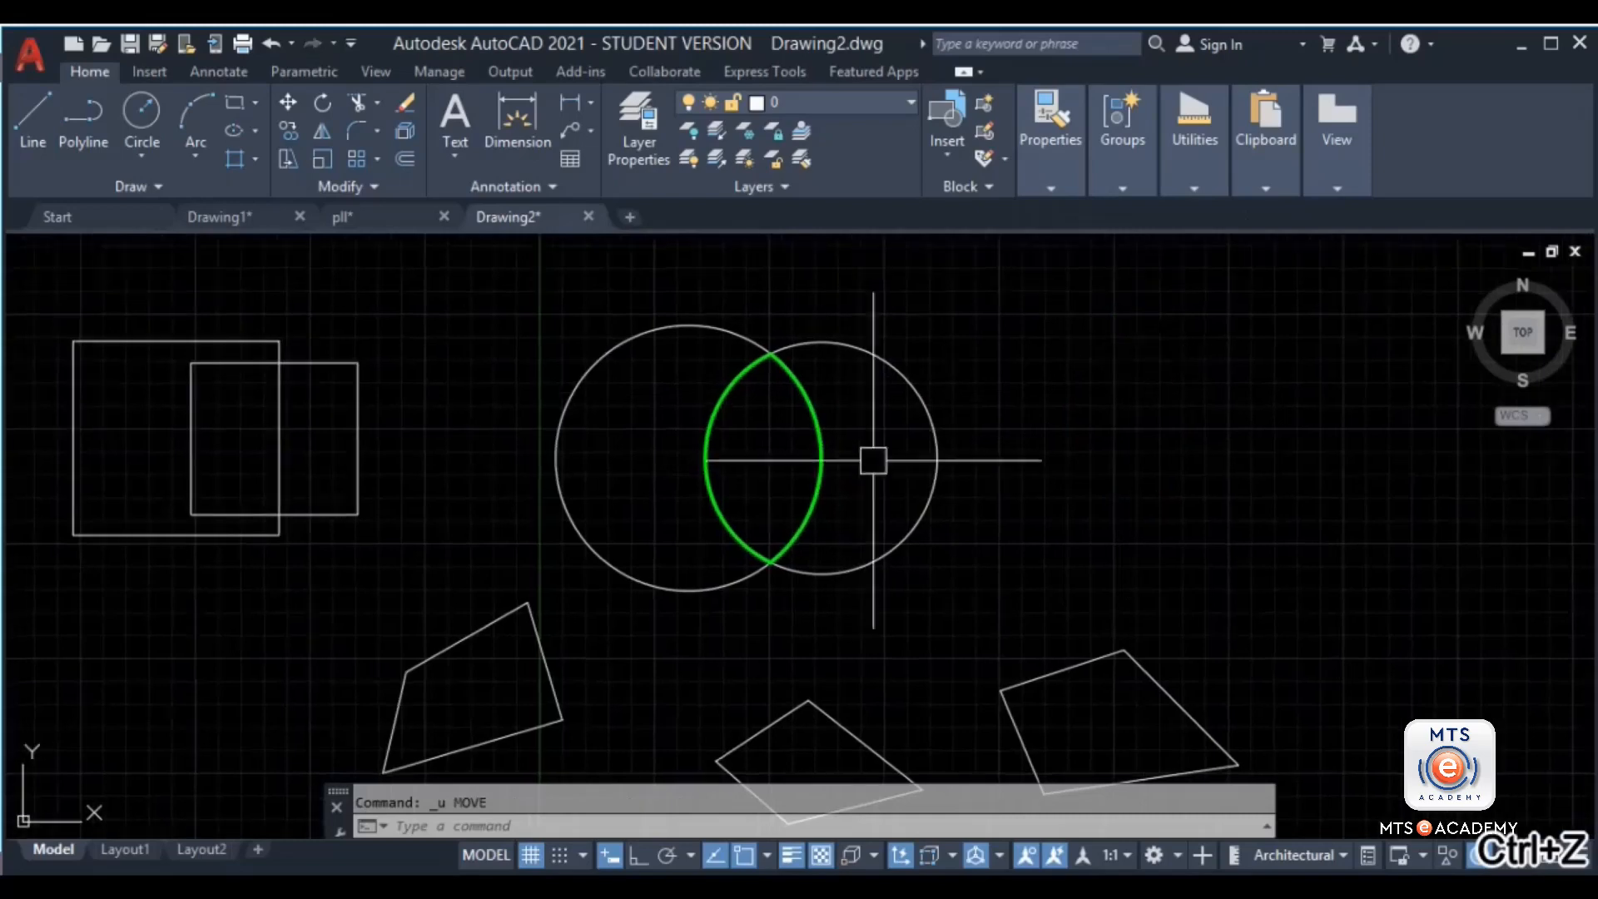
Step: Move the lens boundary beside the circles, try trimming the circles' outer arcs, and undo these changes
left_click(817, 439)
key("Return")
left_click(775, 477)
left_click(1210, 442)
key("Escape")
type("tr")
key("Return")
left_click(916, 374)
left_click(724, 328)
key("Escape")
key("ctrl+z")
key("ctrl+z")
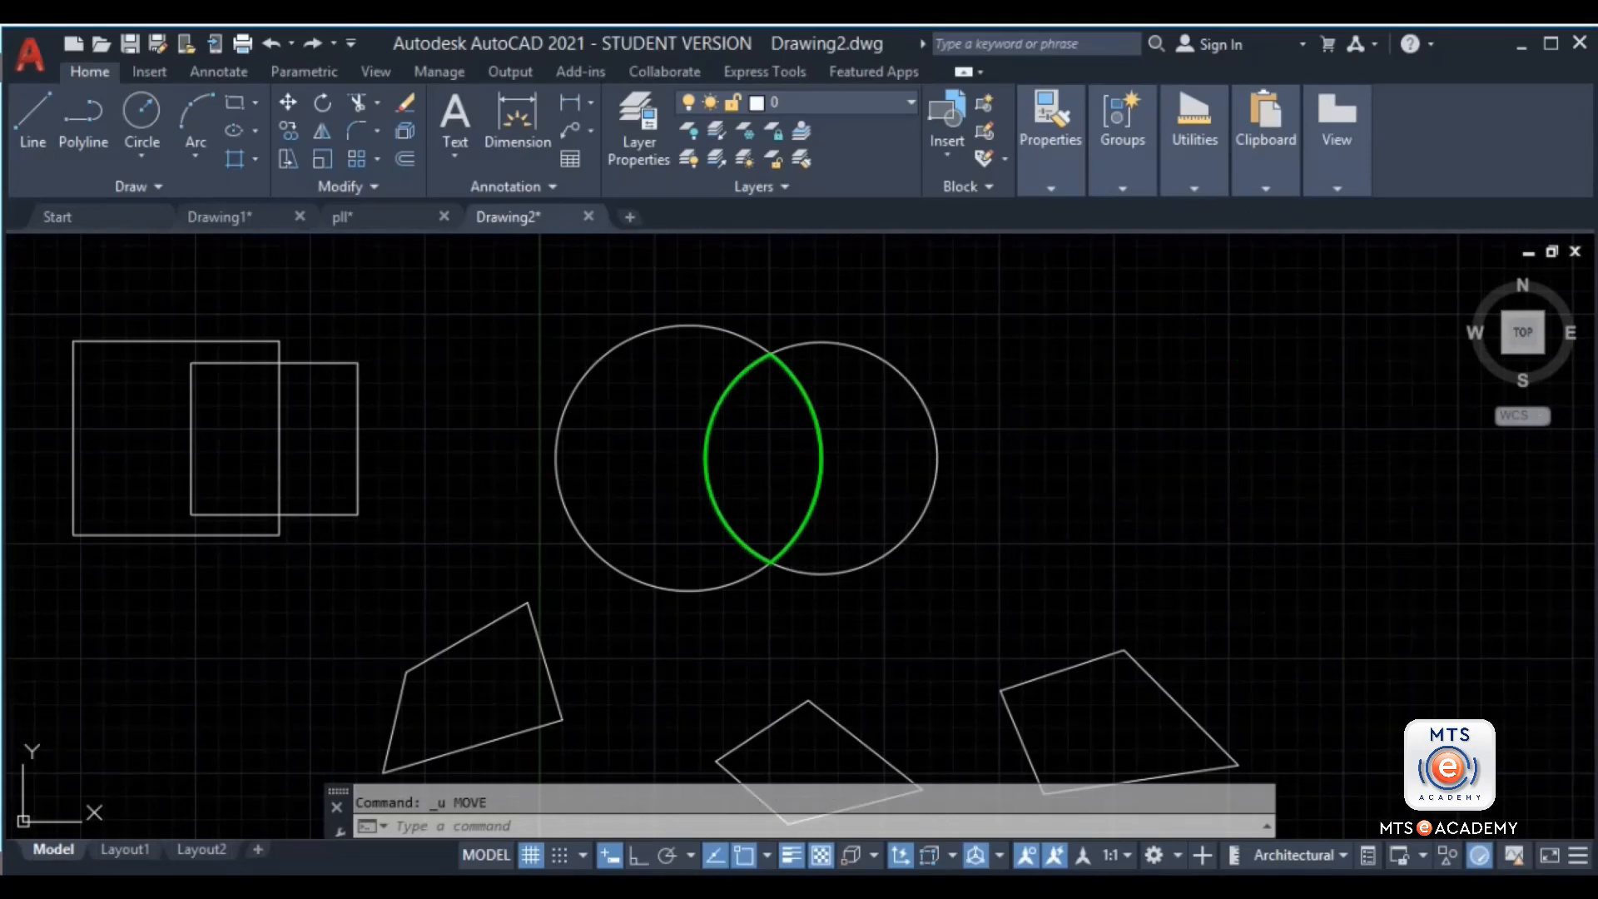
Step: Measure the green lens boundary's area and perimeter in place with the Object option of AREA
key("Return")
key("Return")
left_click(815, 411)
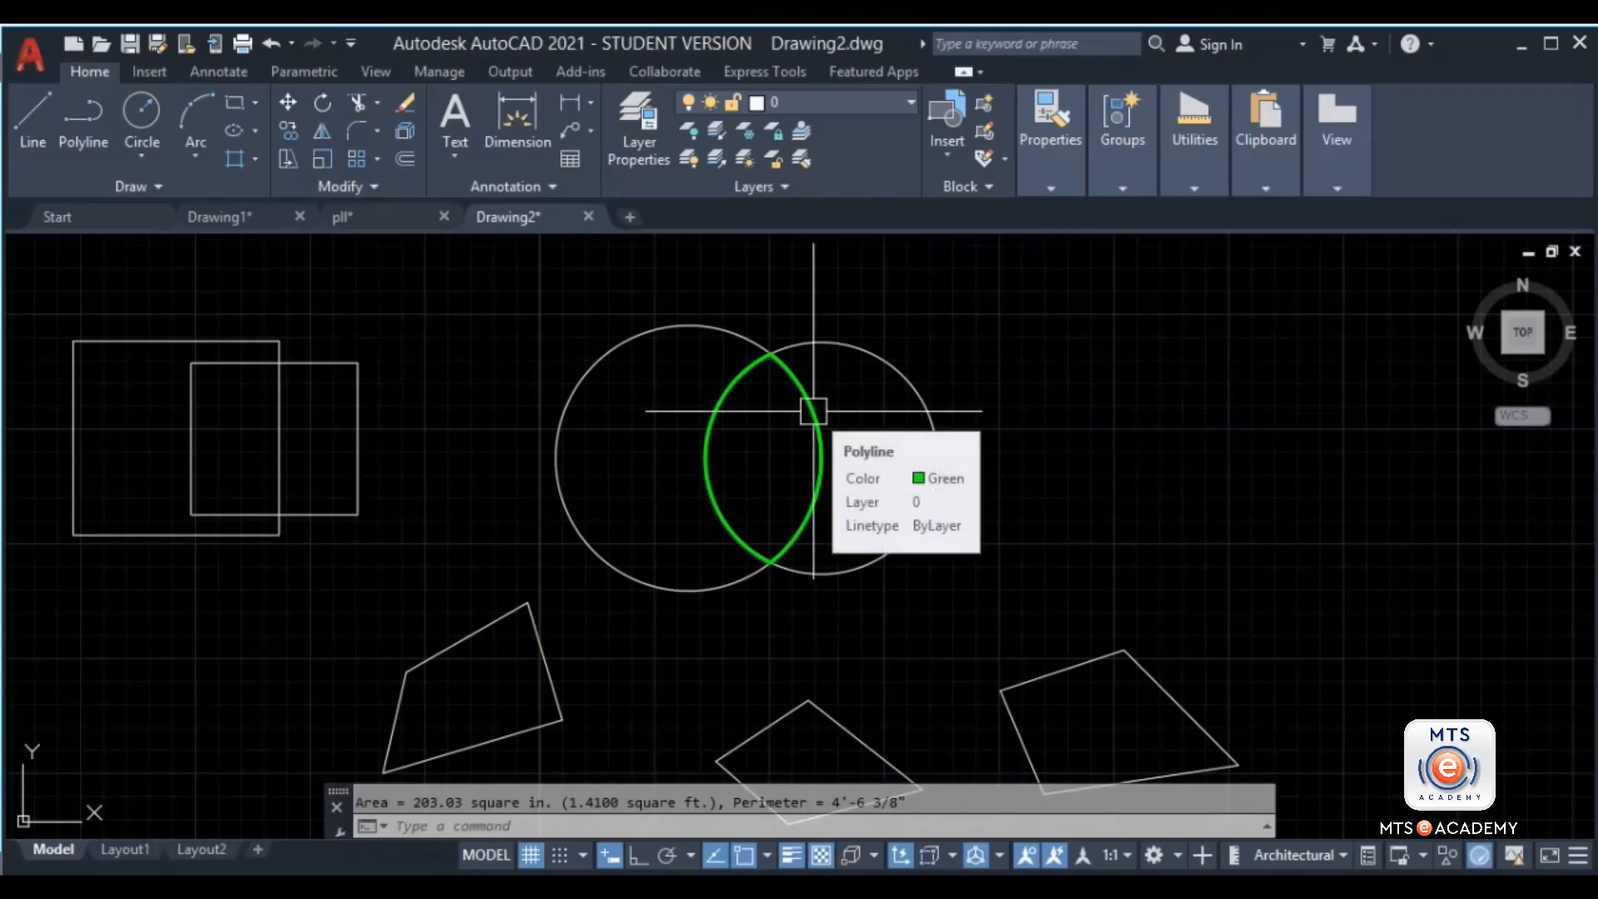
Step: Create a polyline boundary around the overlap of the two rectangles with the Boundary command by picking a point inside it
middle_click_drag(283, 438, 492, 442)
scroll(487, 440, "up", 2)
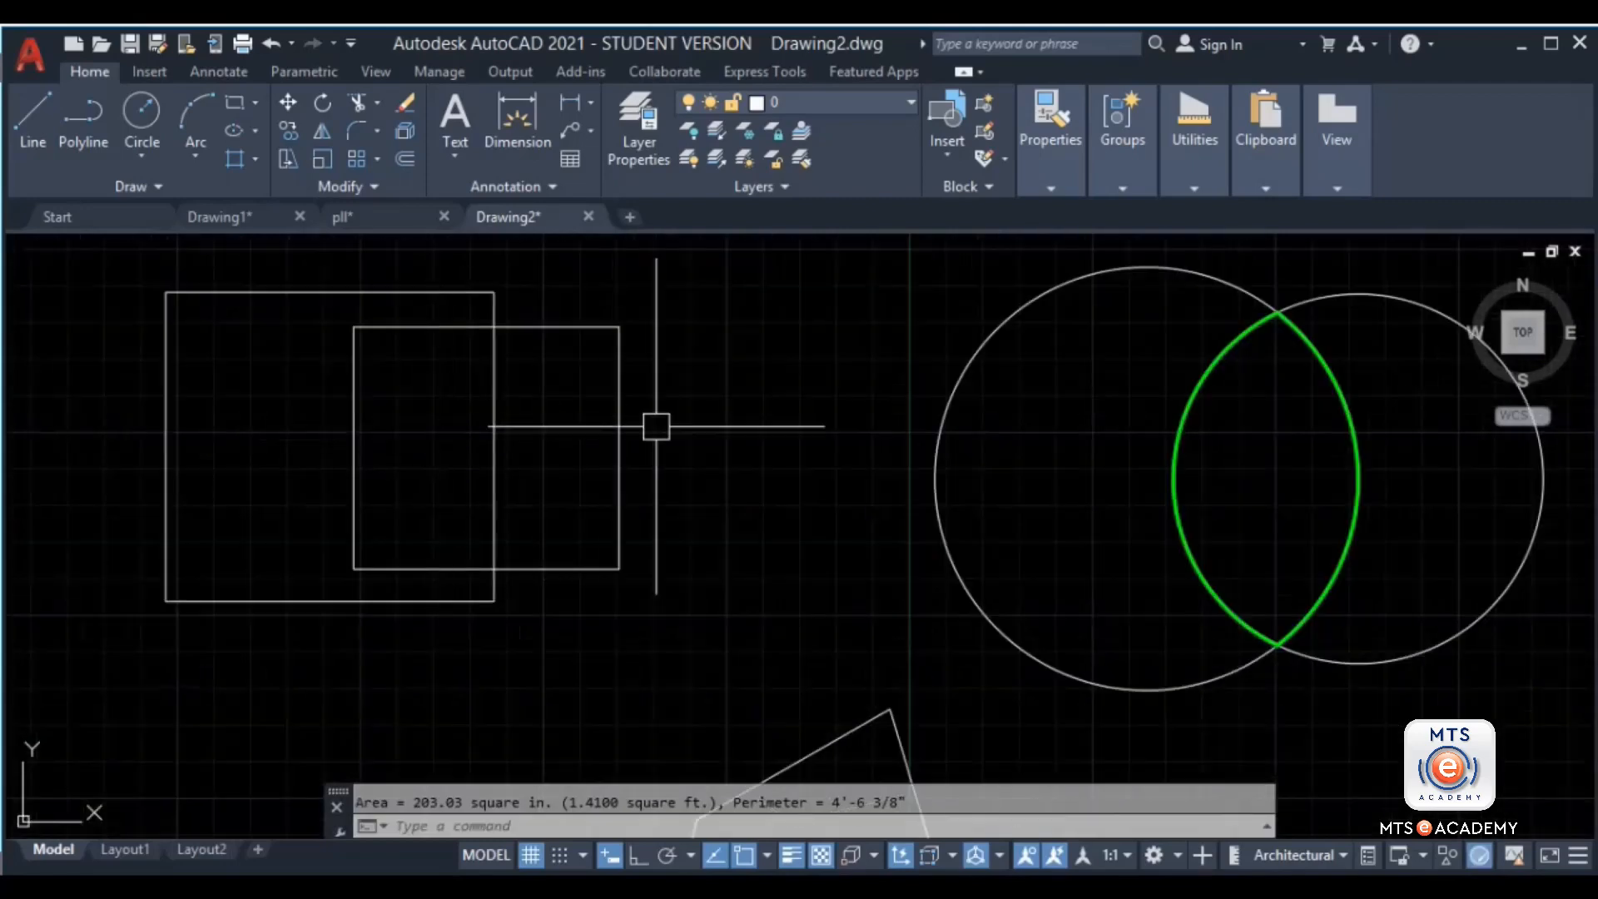
key("Return")
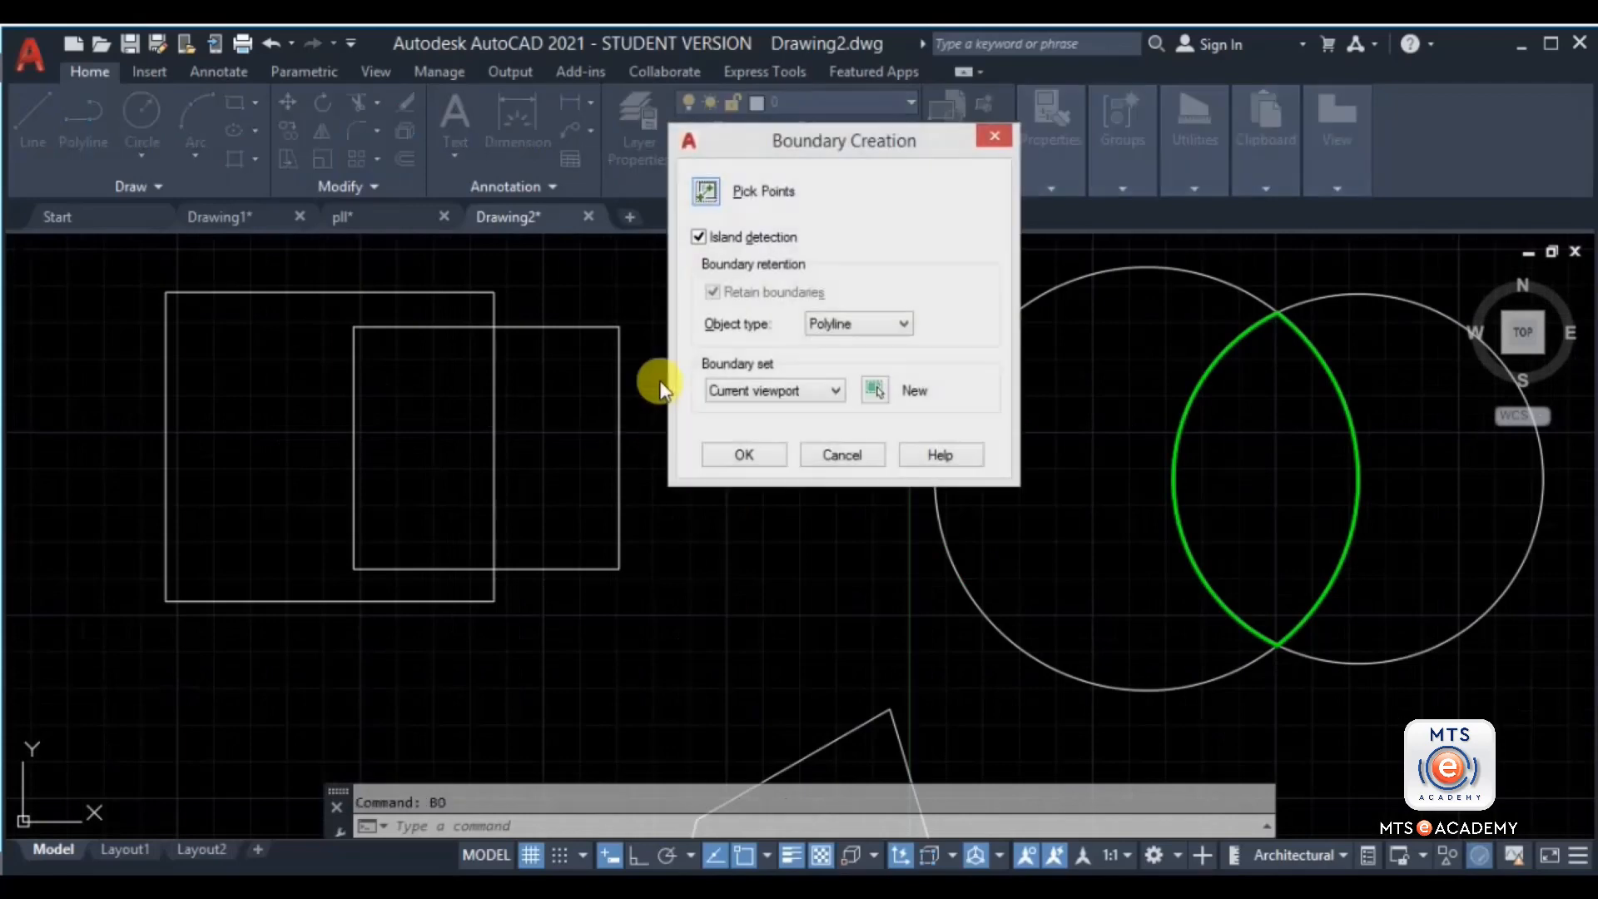
left_click(719, 190)
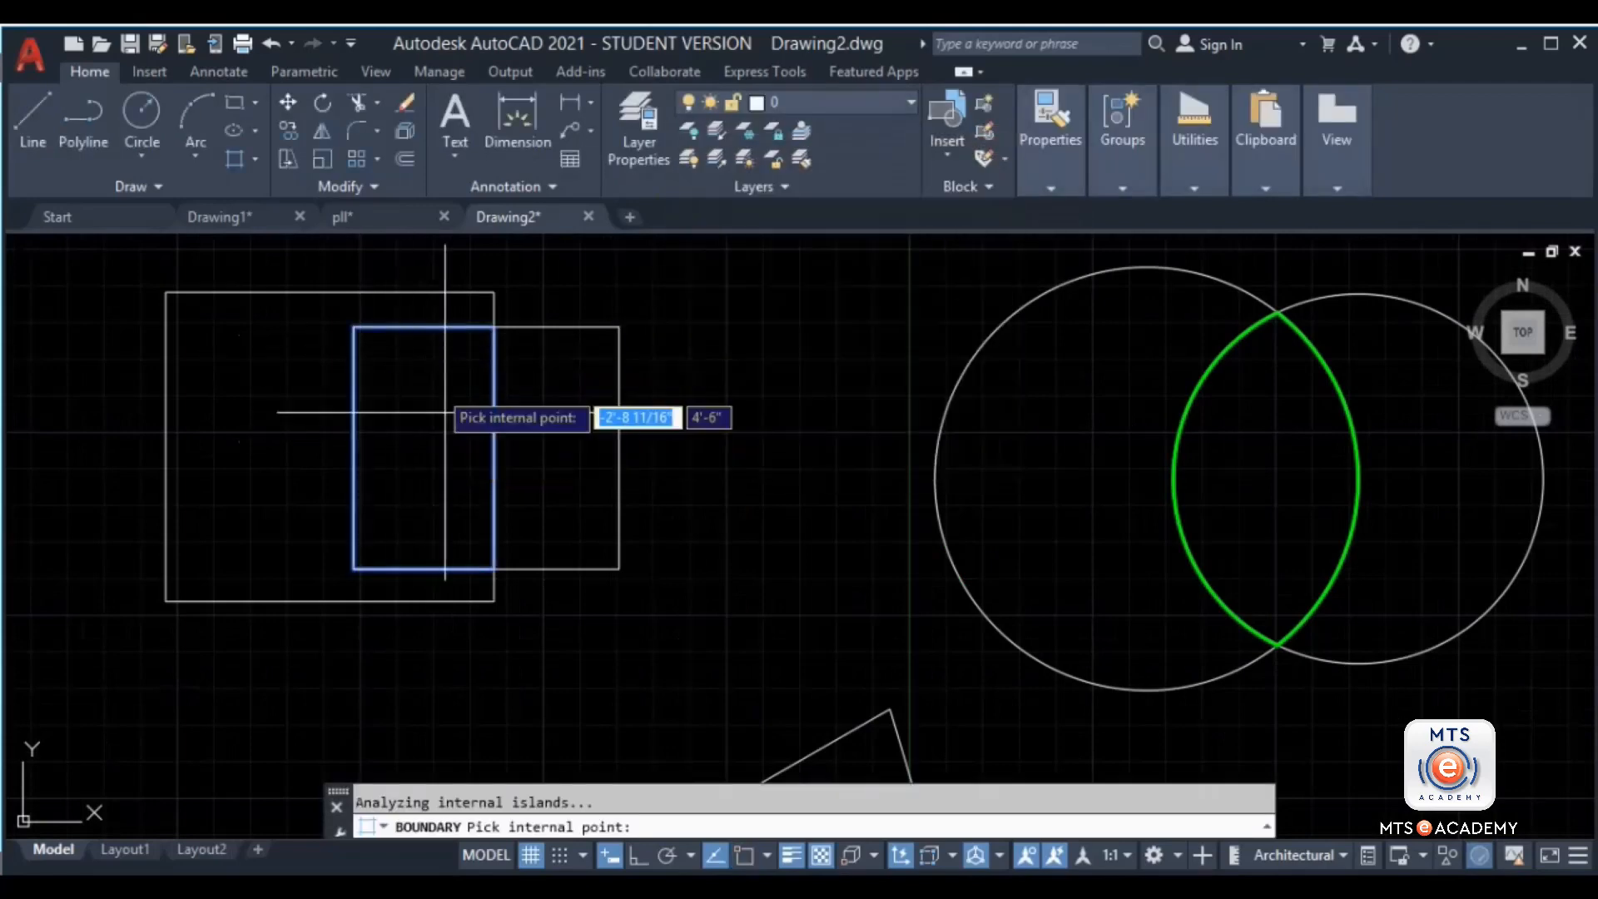
left_click(442, 463)
key("Return")
middle_click_drag(442, 463, 504, 639)
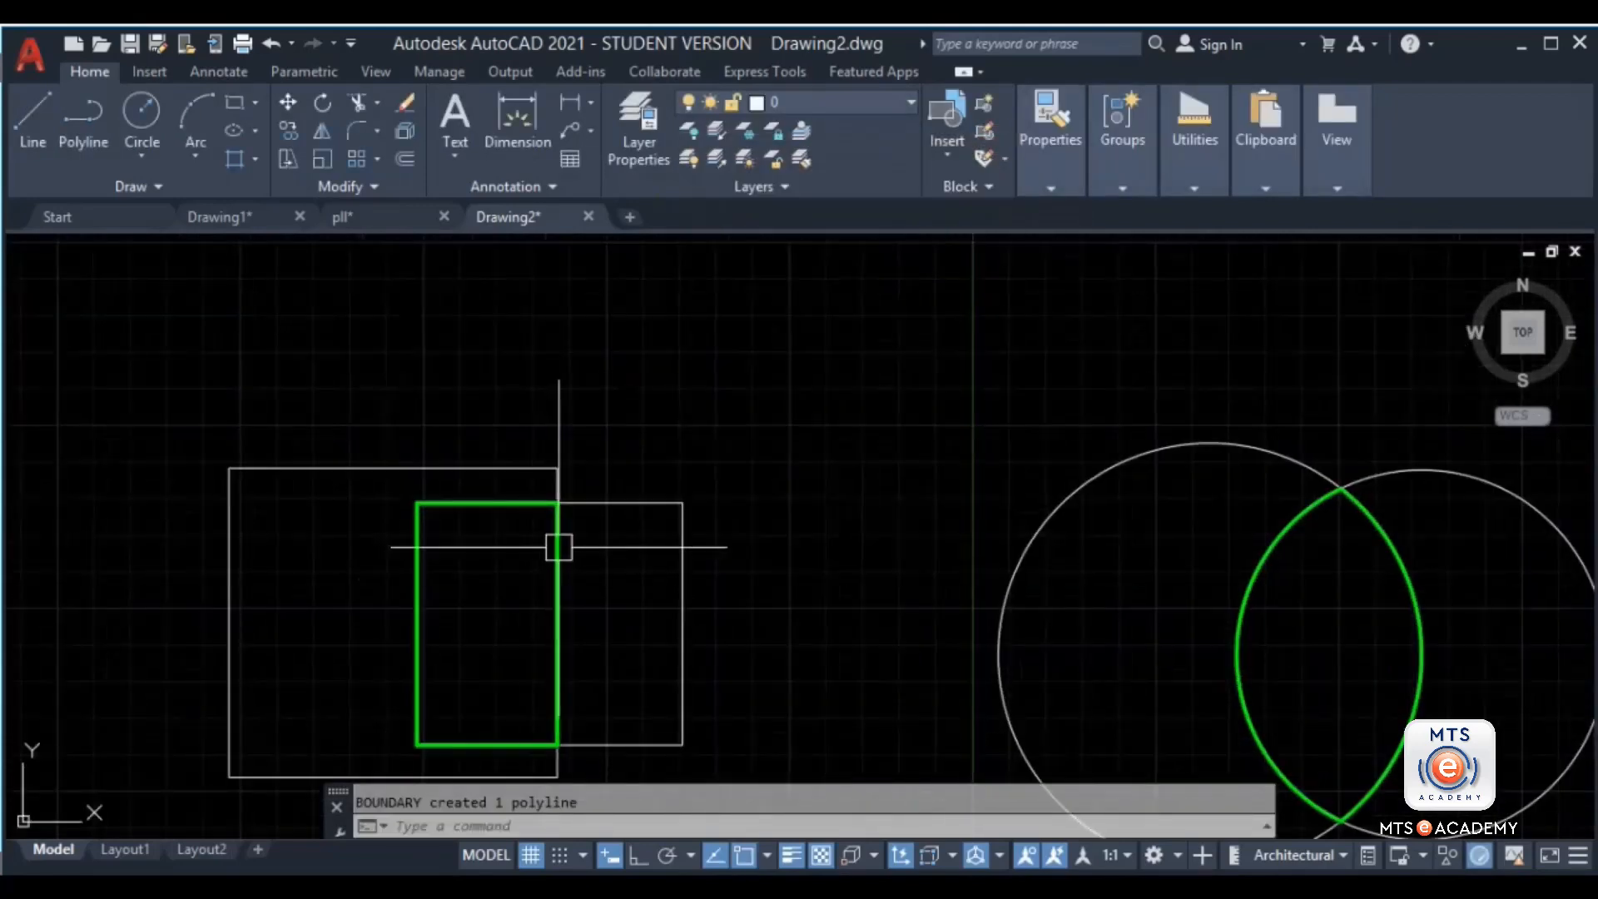
Step: Move the green overlap boundary out of the two rectangles to the empty space above and to their right
left_click(556, 546)
type("m")
key("Return")
left_click(485, 620)
left_click(775, 372)
key("Escape")
Step: Measure the moved rectangular boundary's area and perimeter with the Object option of AREA
type("area")
key("Return")
key("Return")
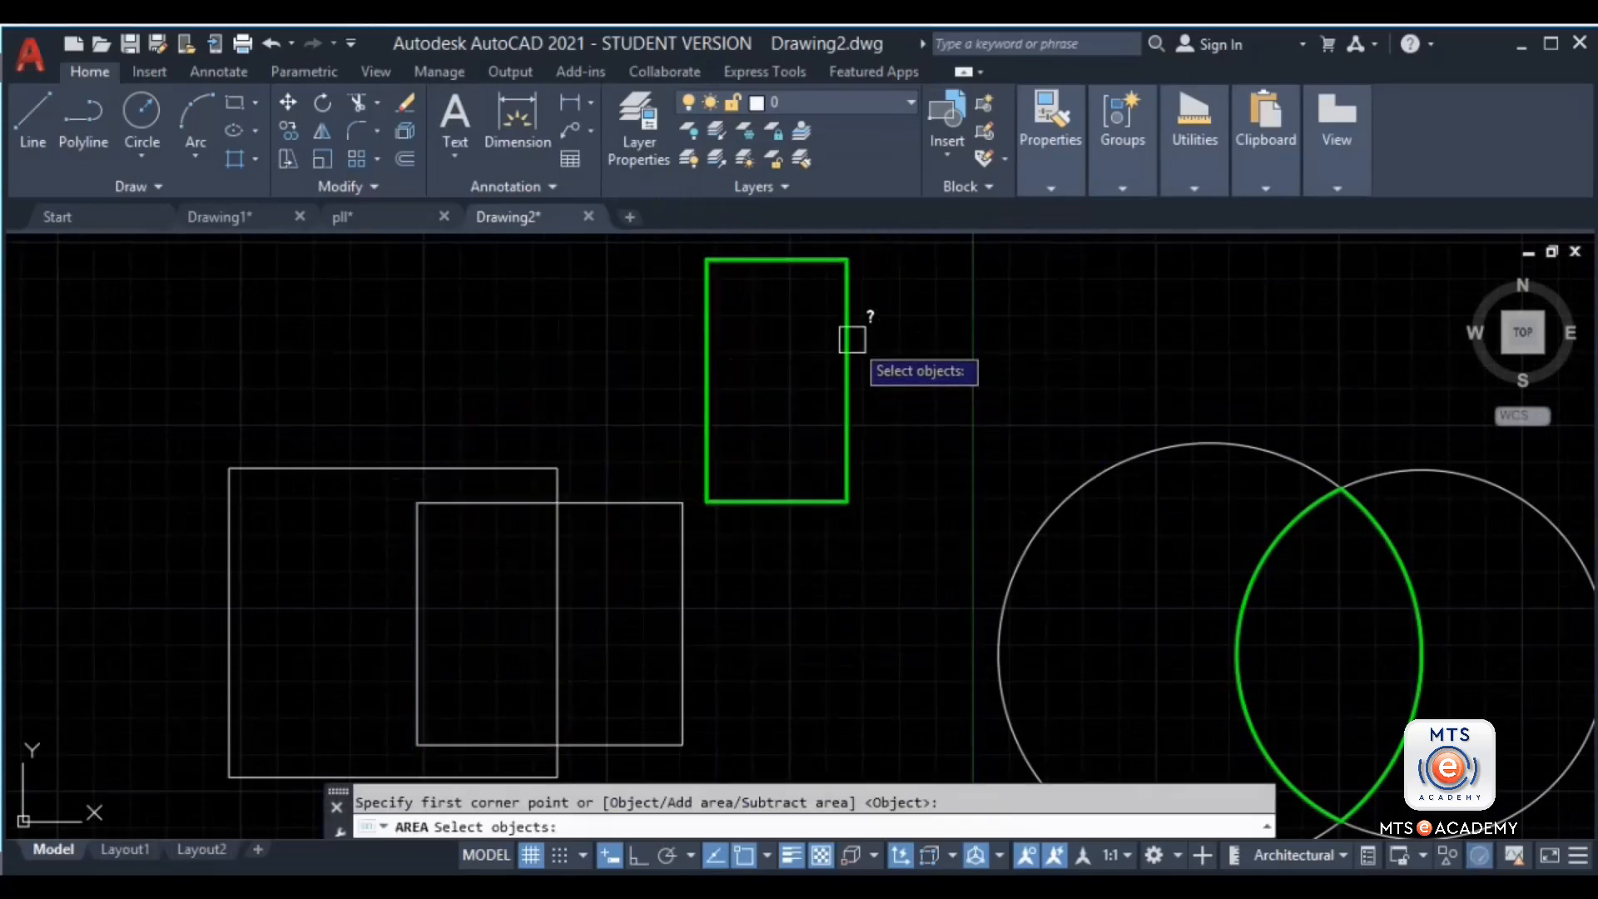
left_click(849, 335)
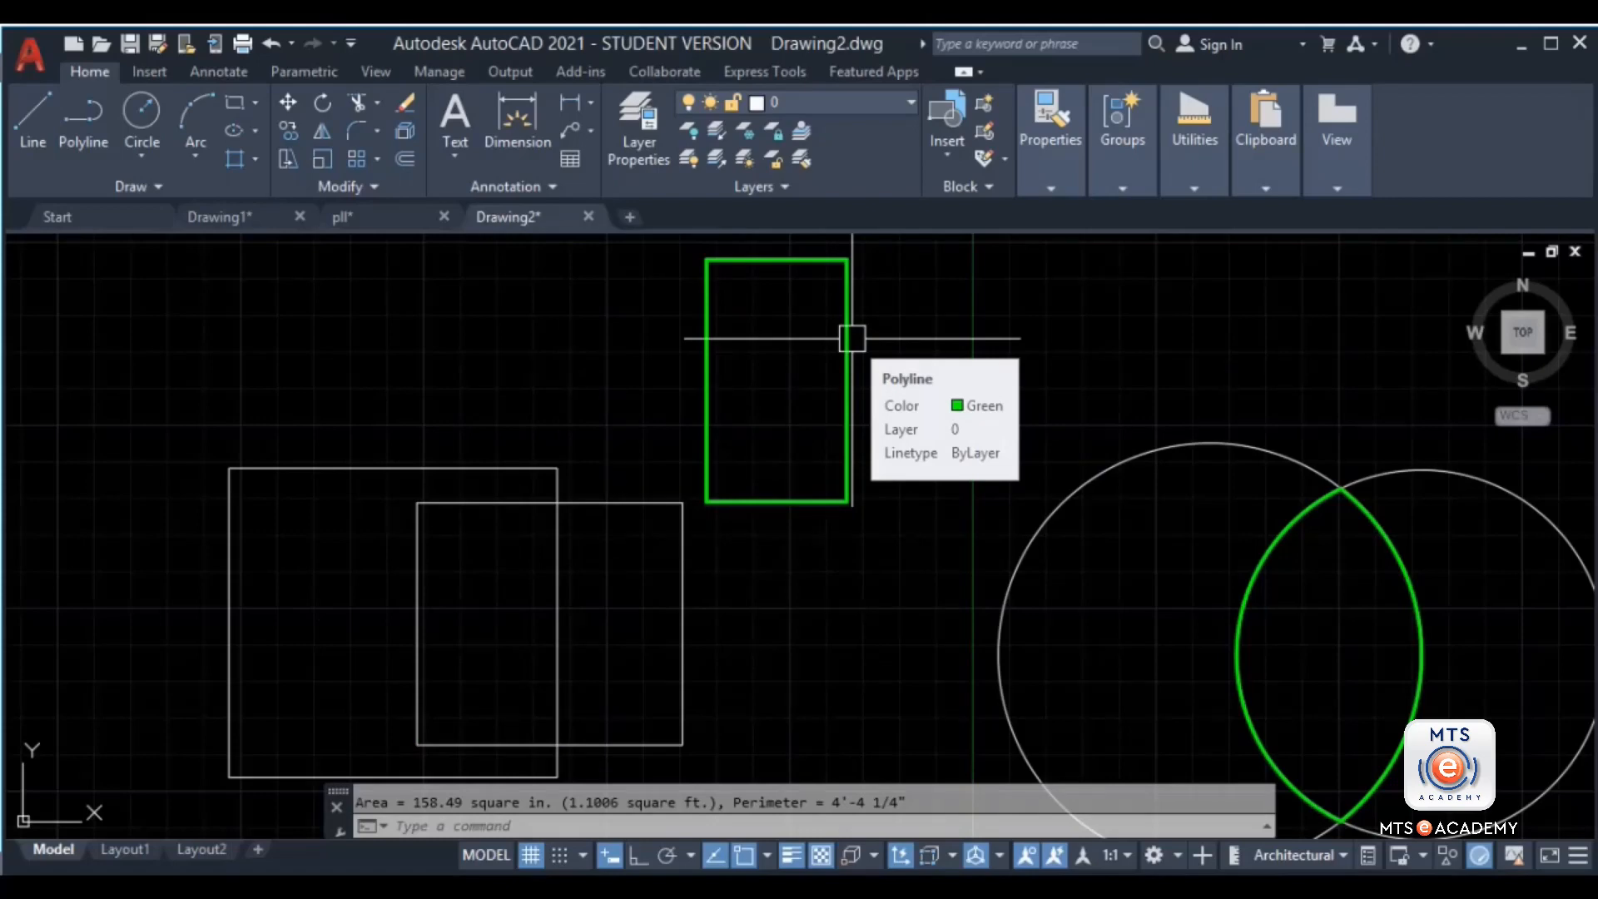
Step: Delete the green rectangular boundary and the green lens-shaped boundary, keeping the original rectangles and circles
middle_click_drag(799, 428, 845, 422)
key("Escape")
left_click(923, 365)
left_click(811, 408)
key("Delete")
left_click(1354, 502)
key("Delete")
Step: Hatch the overlap of the two rectangles with the ANSI32 pattern by picking a point inside it
scroll(853, 496, "down", 2)
scroll(685, 482, "up", 2)
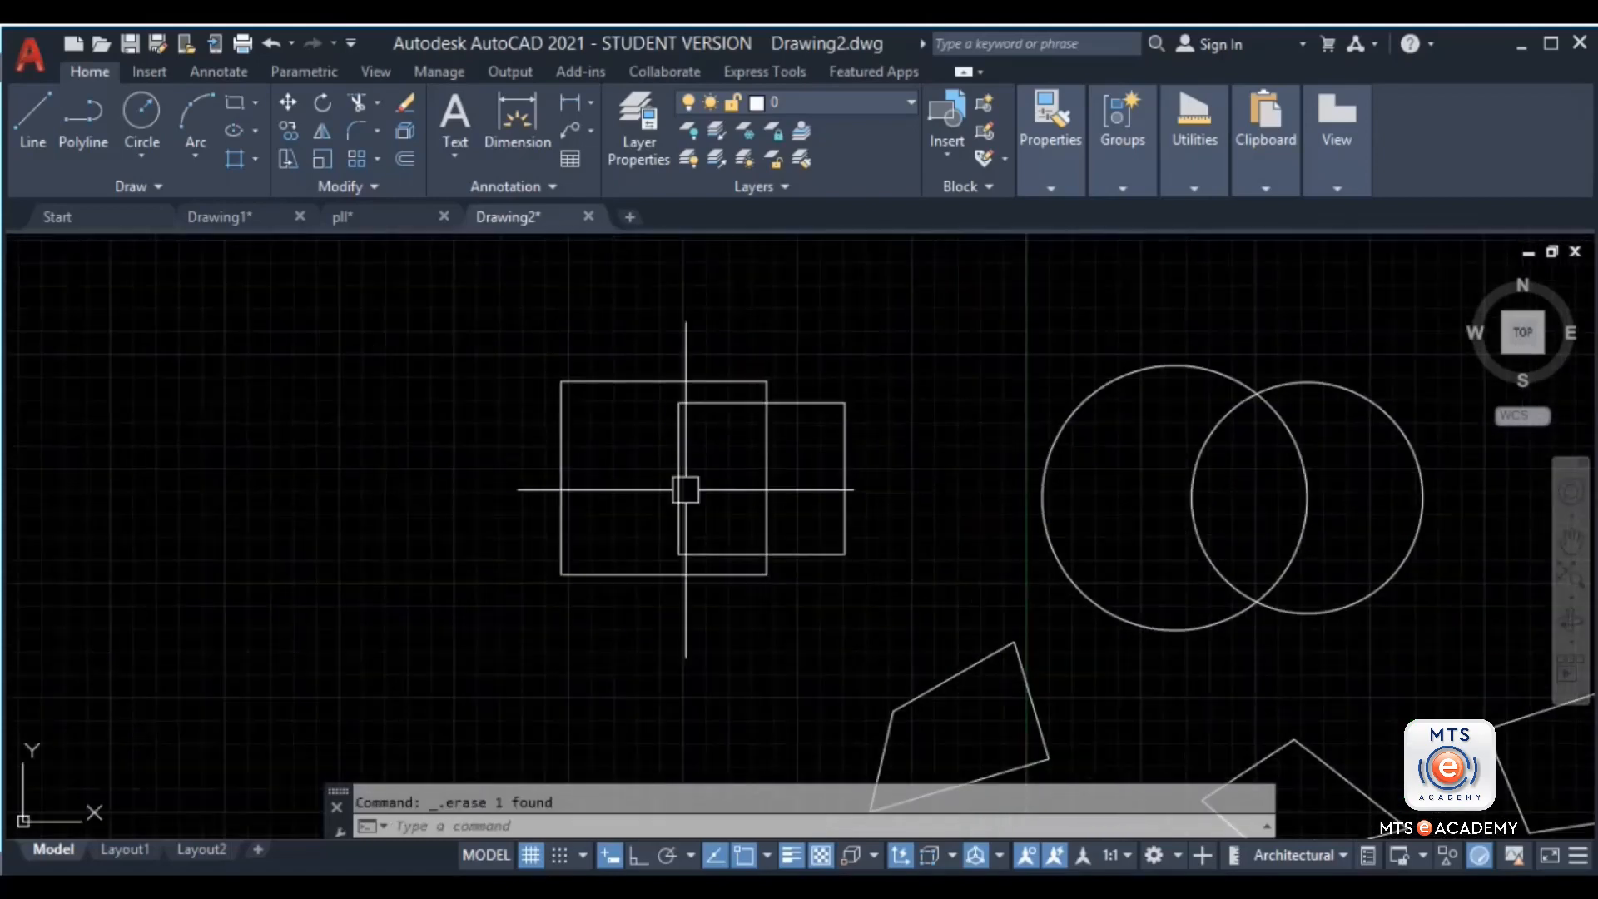
left_click(258, 157)
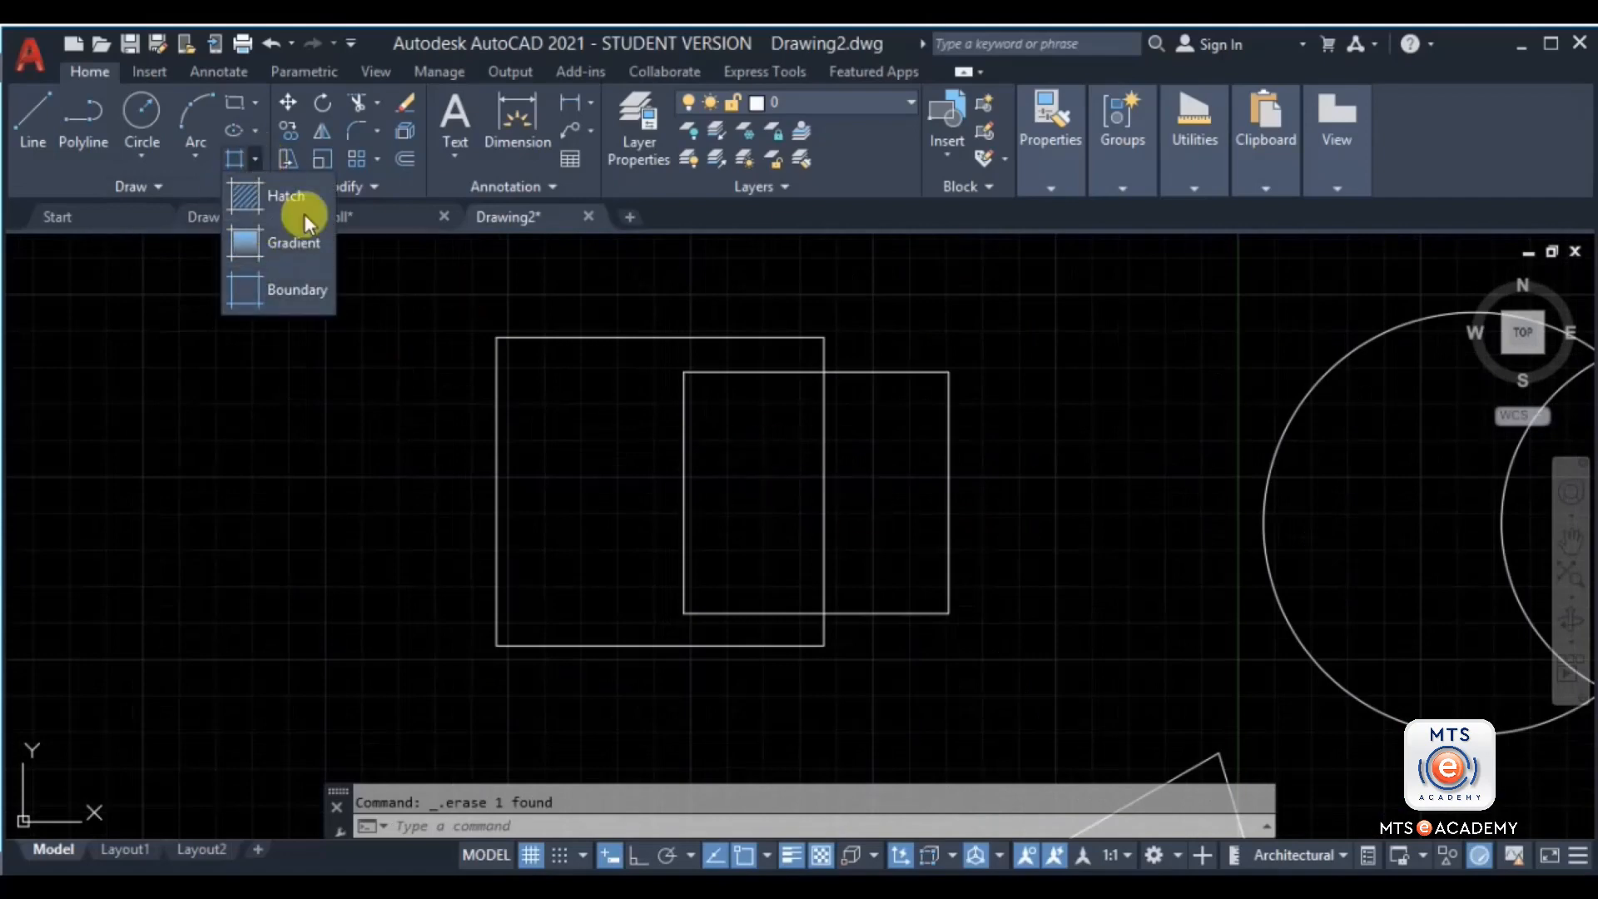
left_click(250, 198)
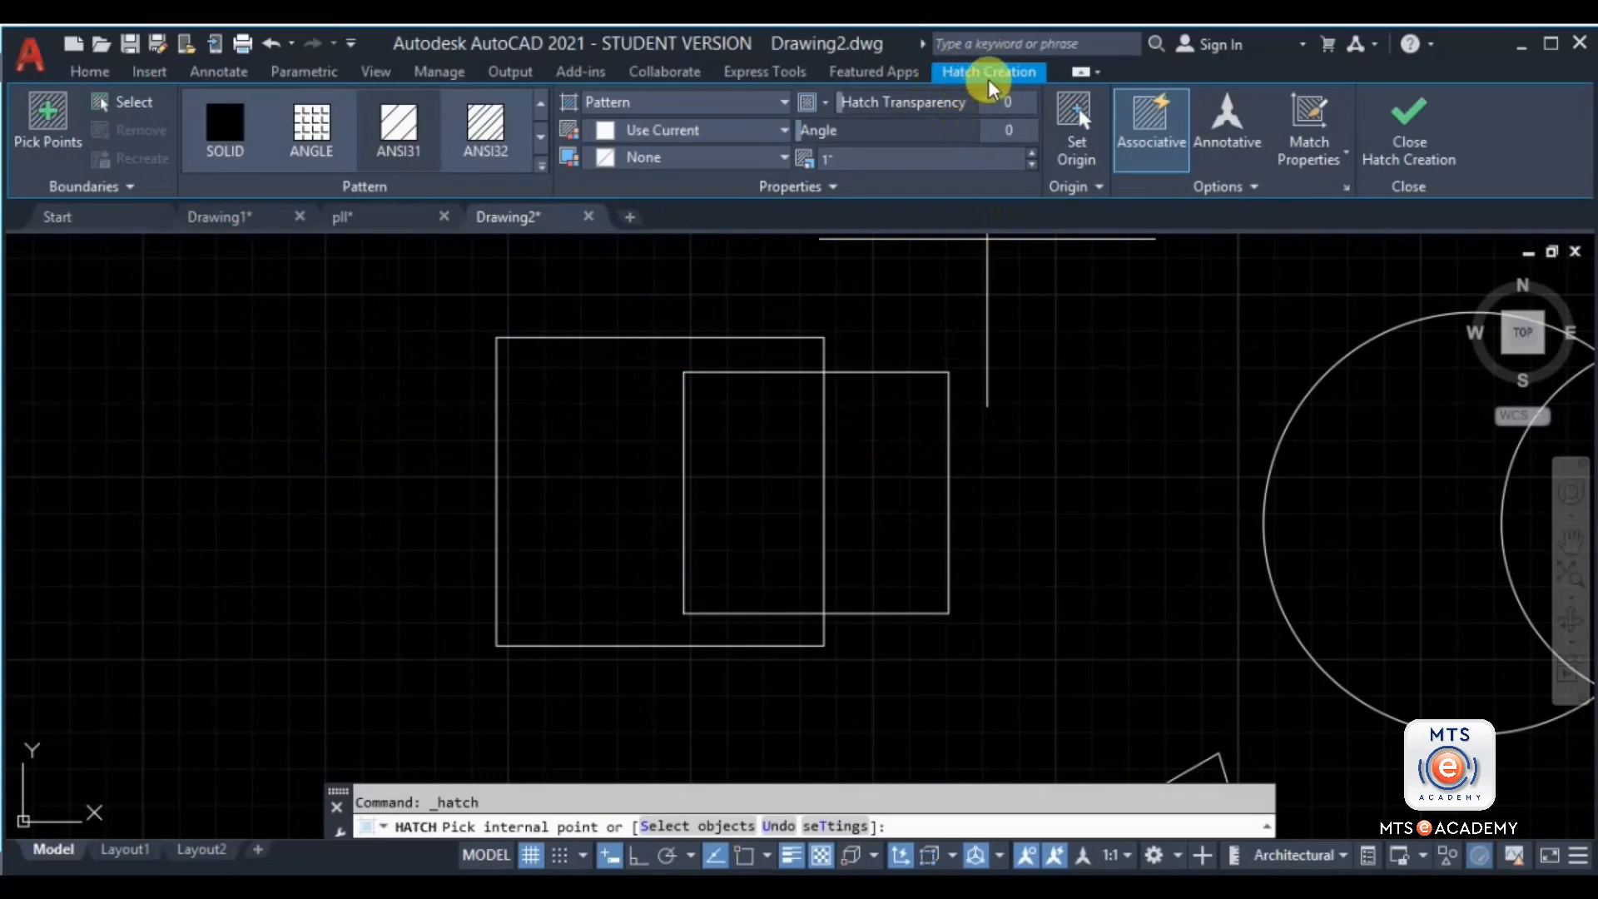
left_click(496, 141)
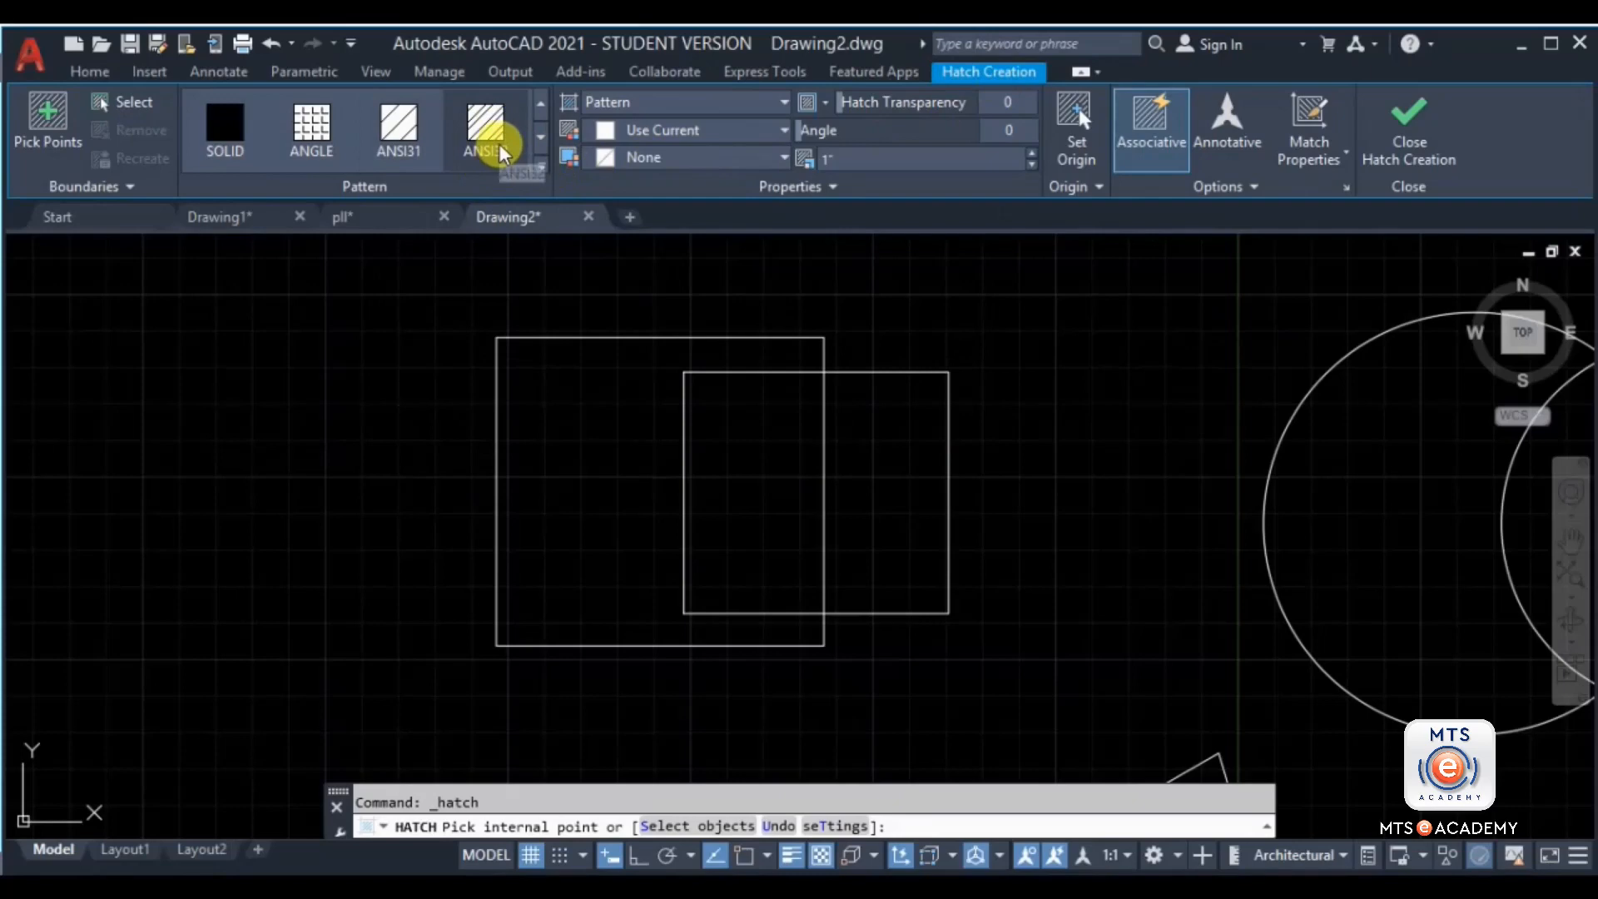
left_click(541, 164)
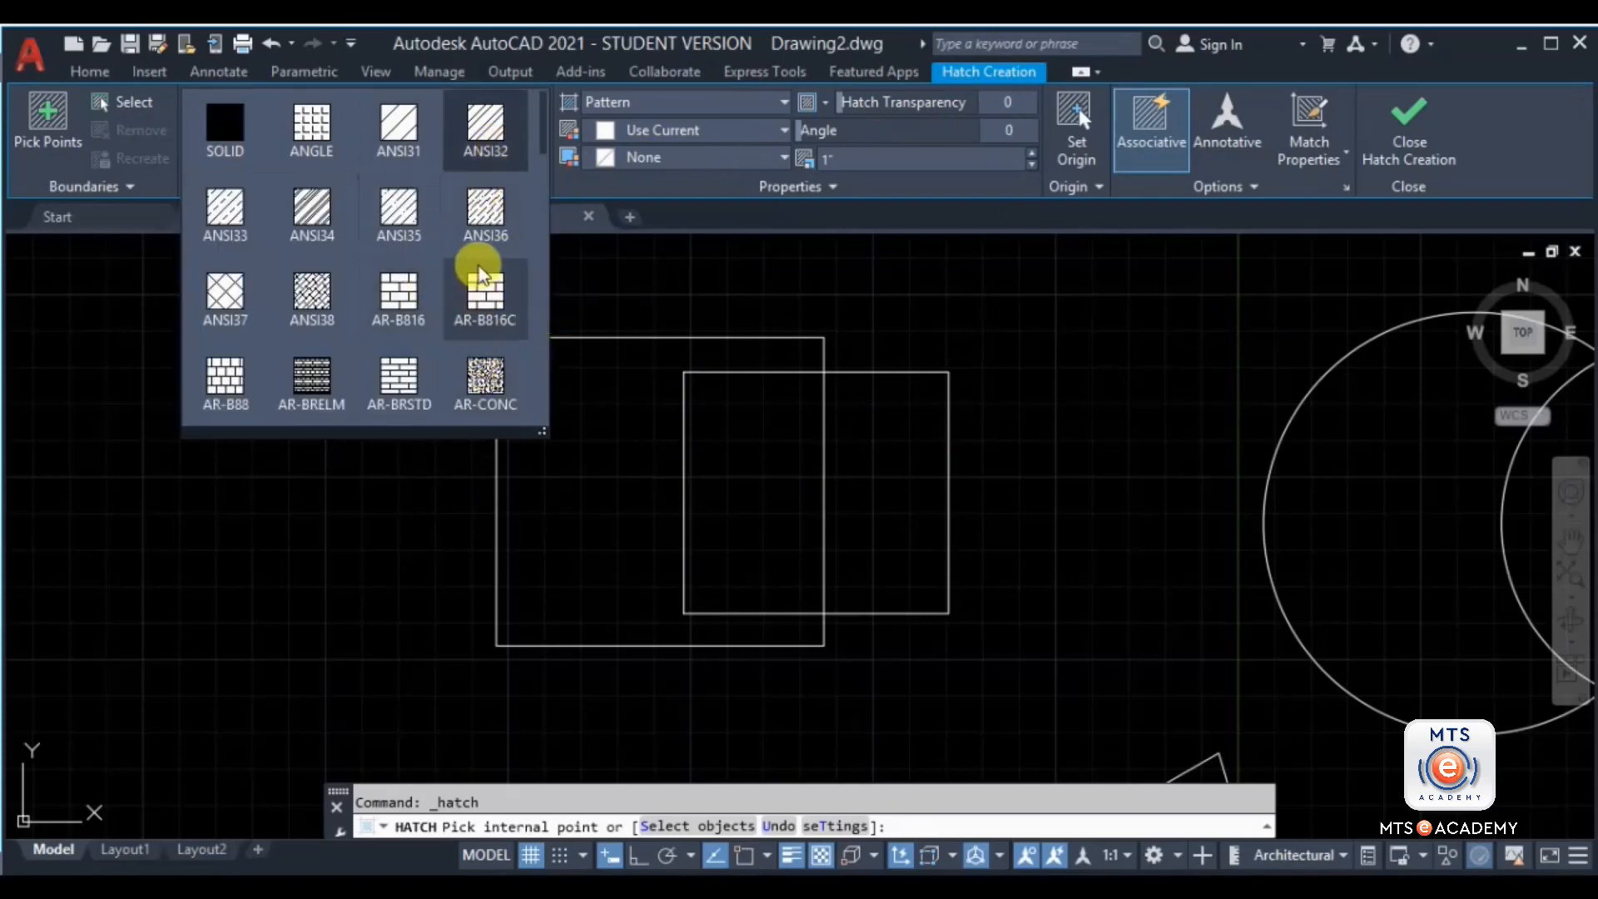
left_click(487, 127)
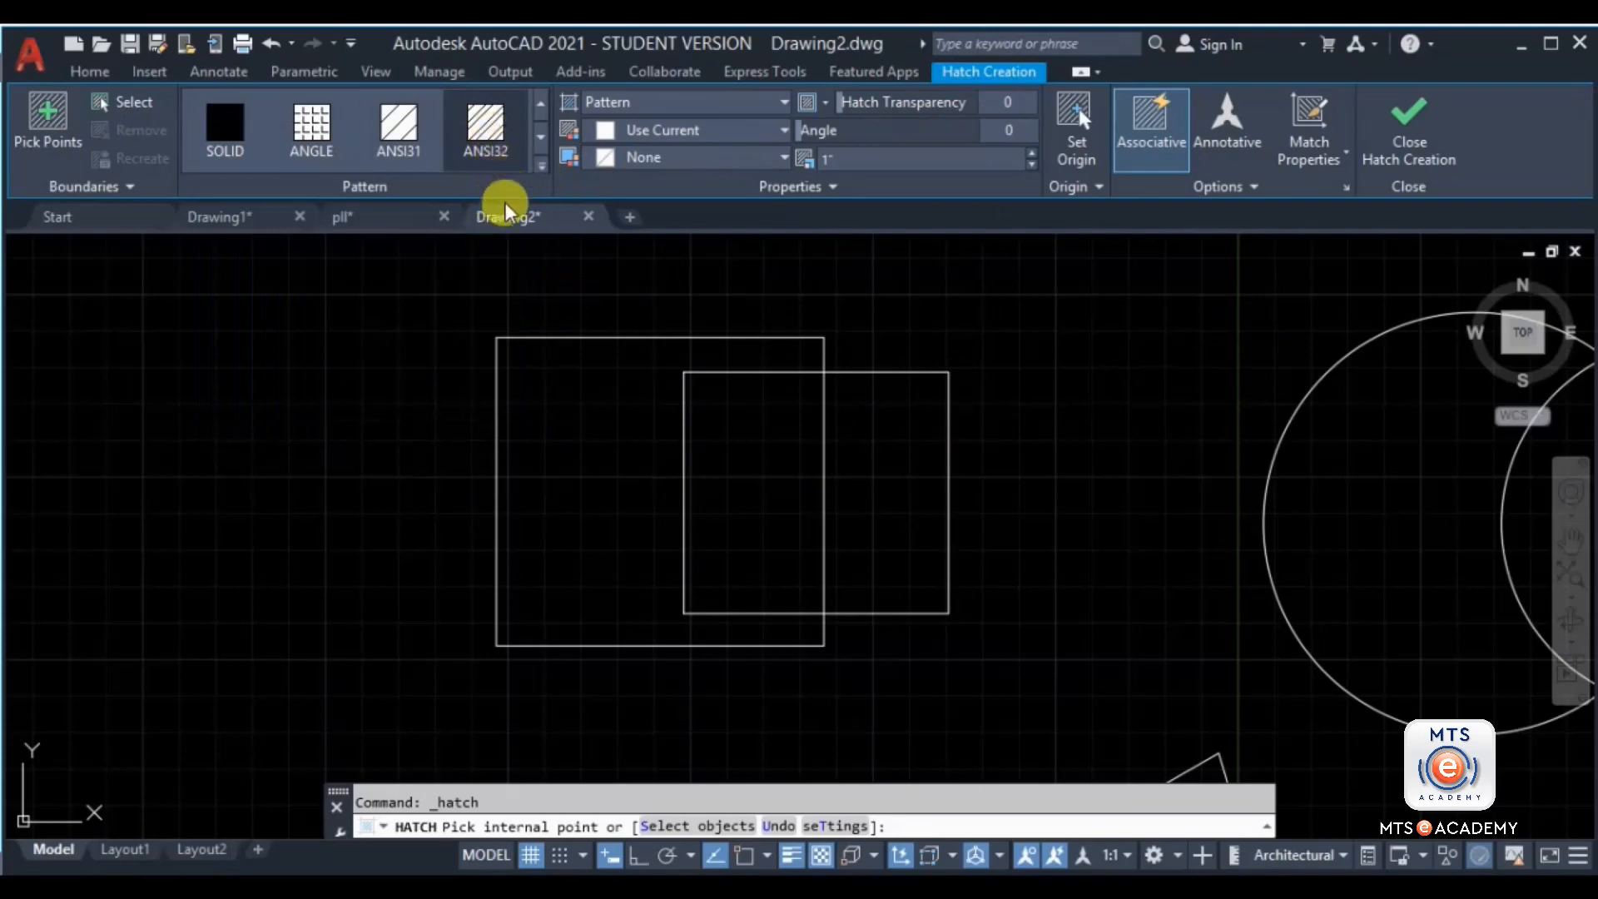
left_click(786, 477)
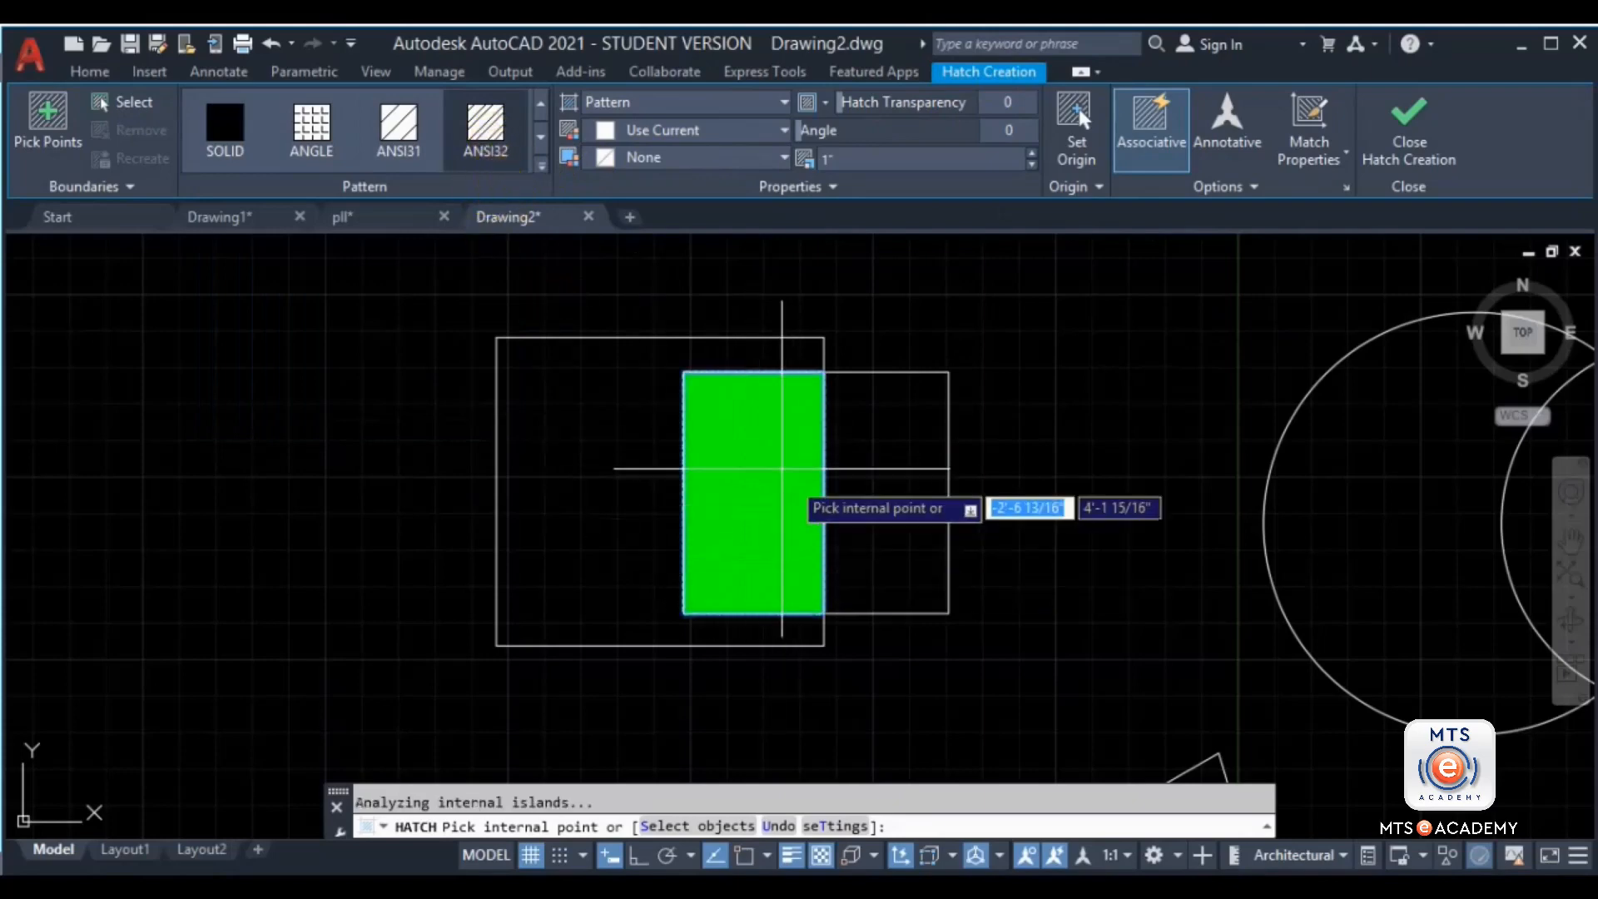
Step: Try a hatch scale of 10, set the scale to 3, and finish the hatch
left_click(901, 157)
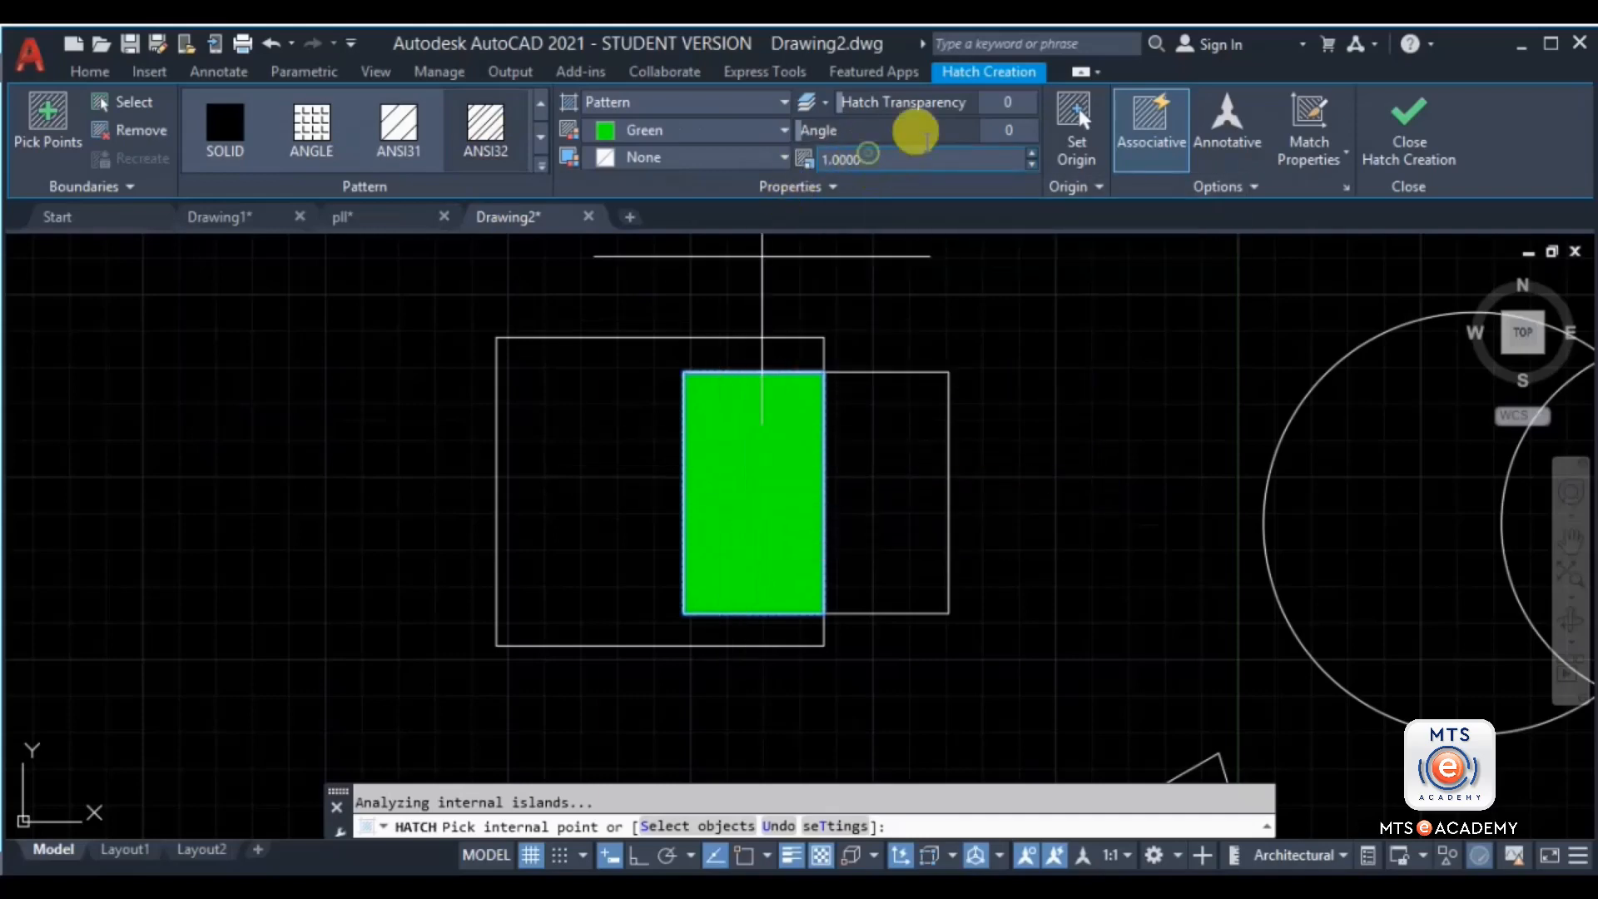
type("10")
key("Return")
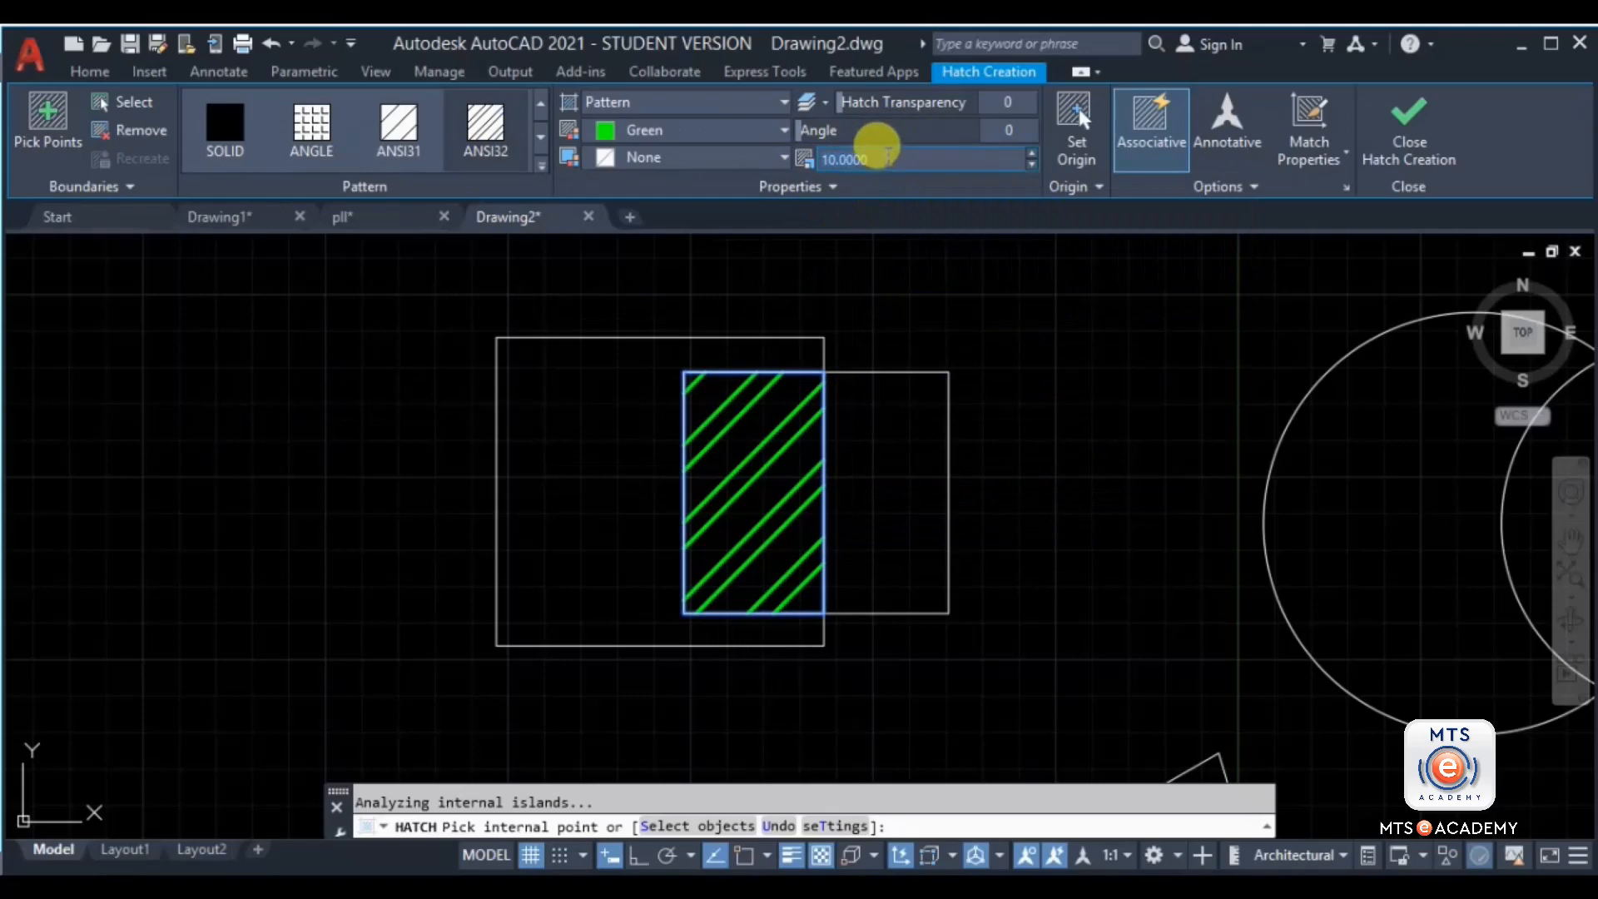
key("Return")
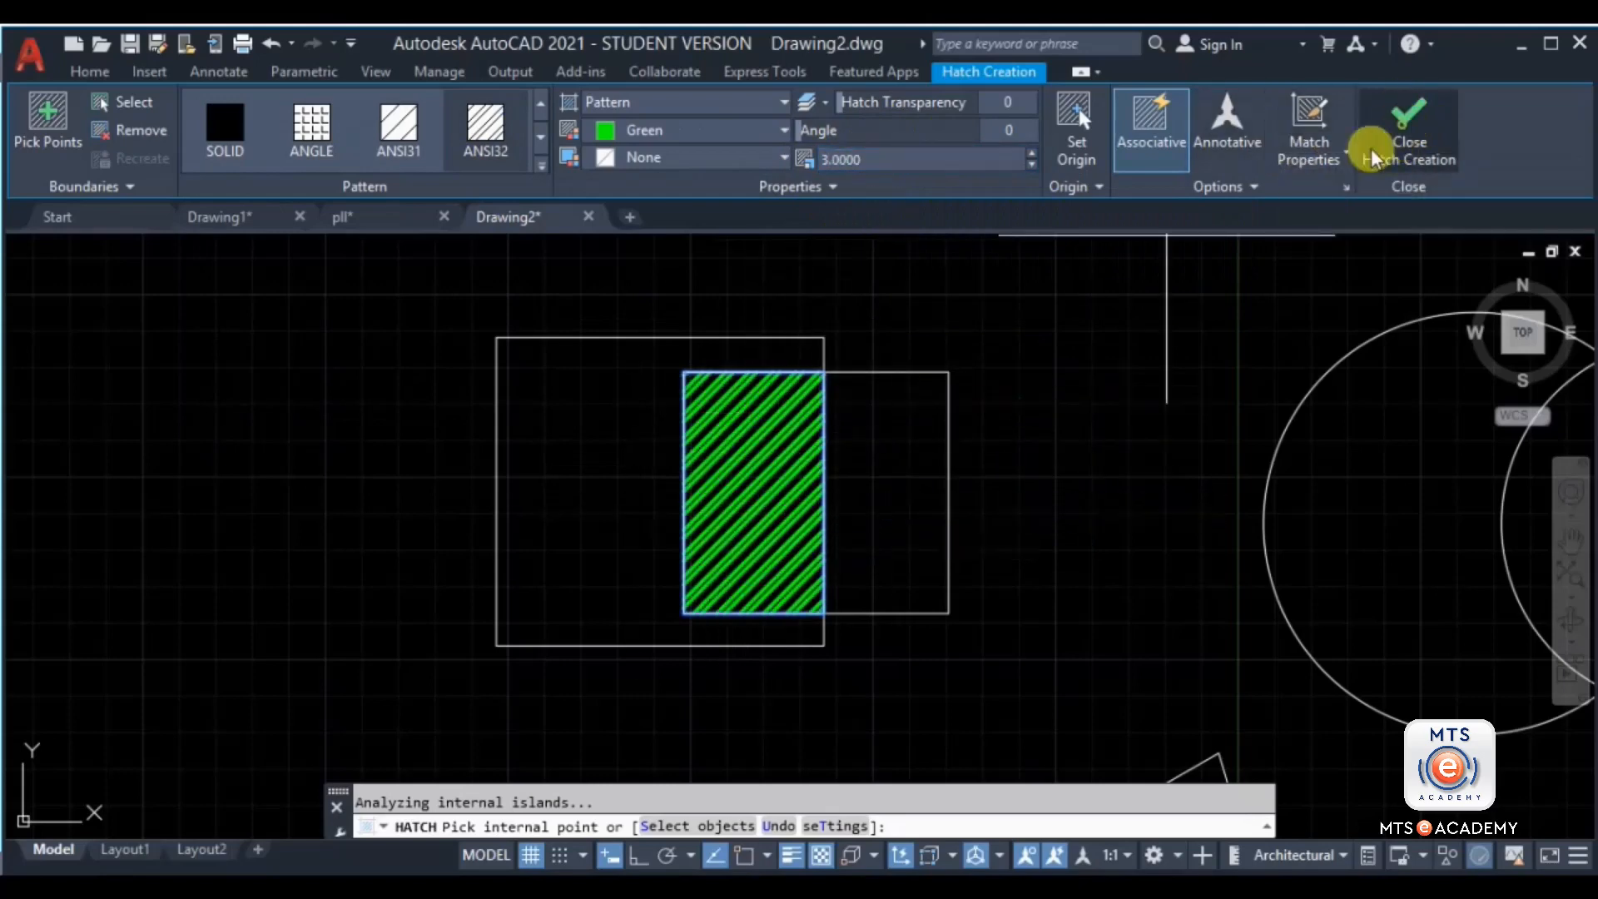
left_click(1403, 133)
Step: Examine the area of the overlap hatch in its Properties, and close the palette and deselect the hatch
scroll(716, 374, "up", 4)
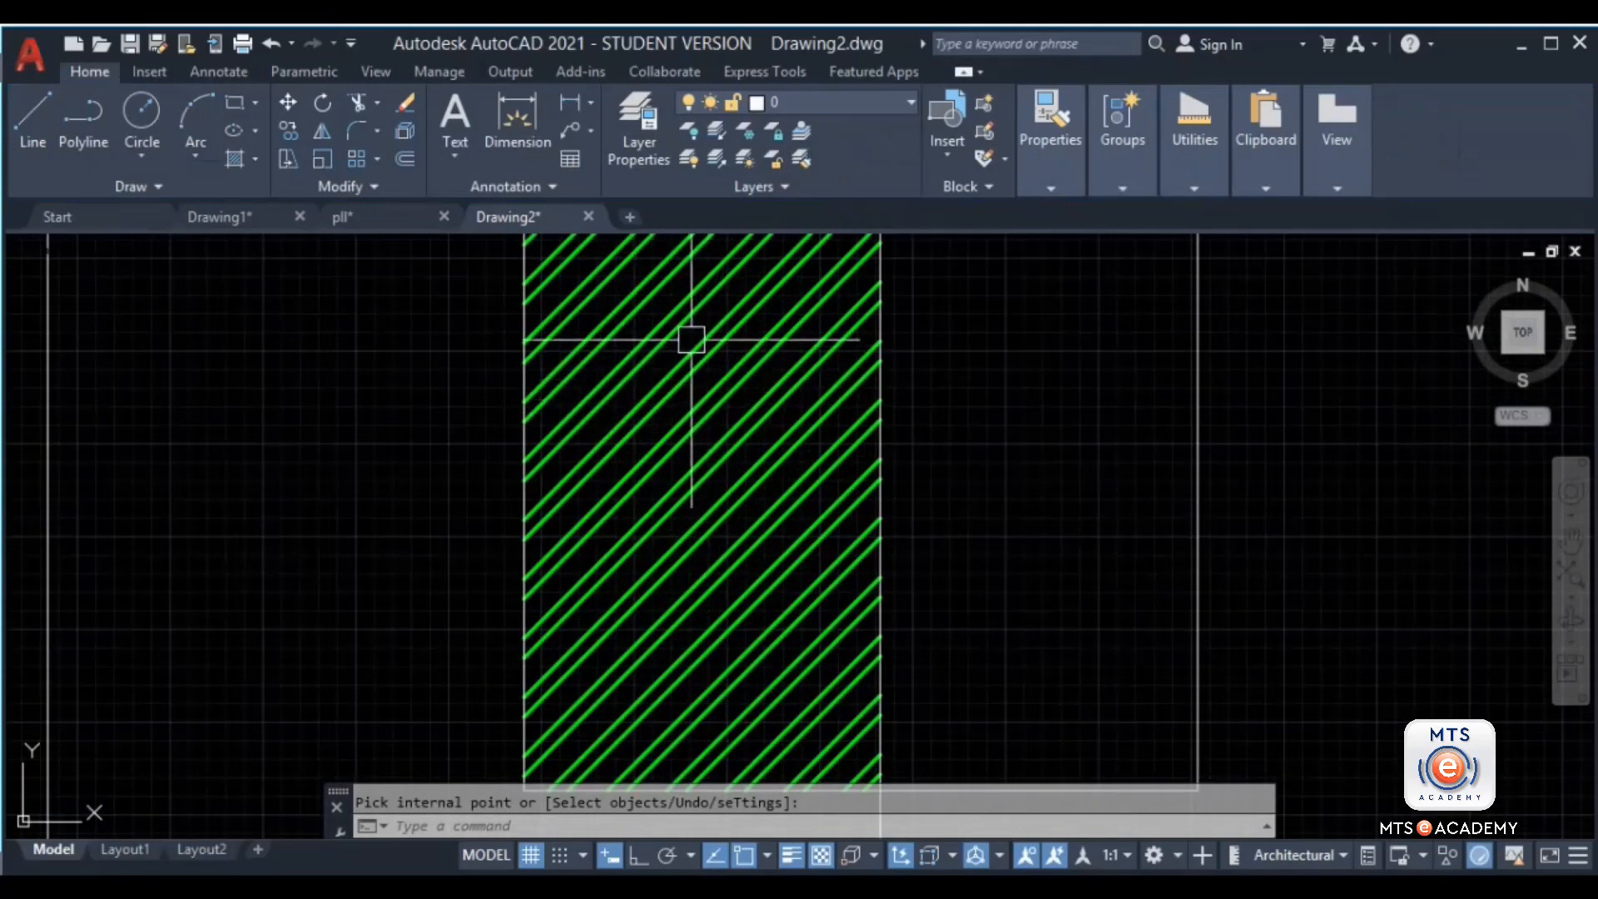
scroll(689, 339, "down", 6)
scroll(742, 411, "up", 4)
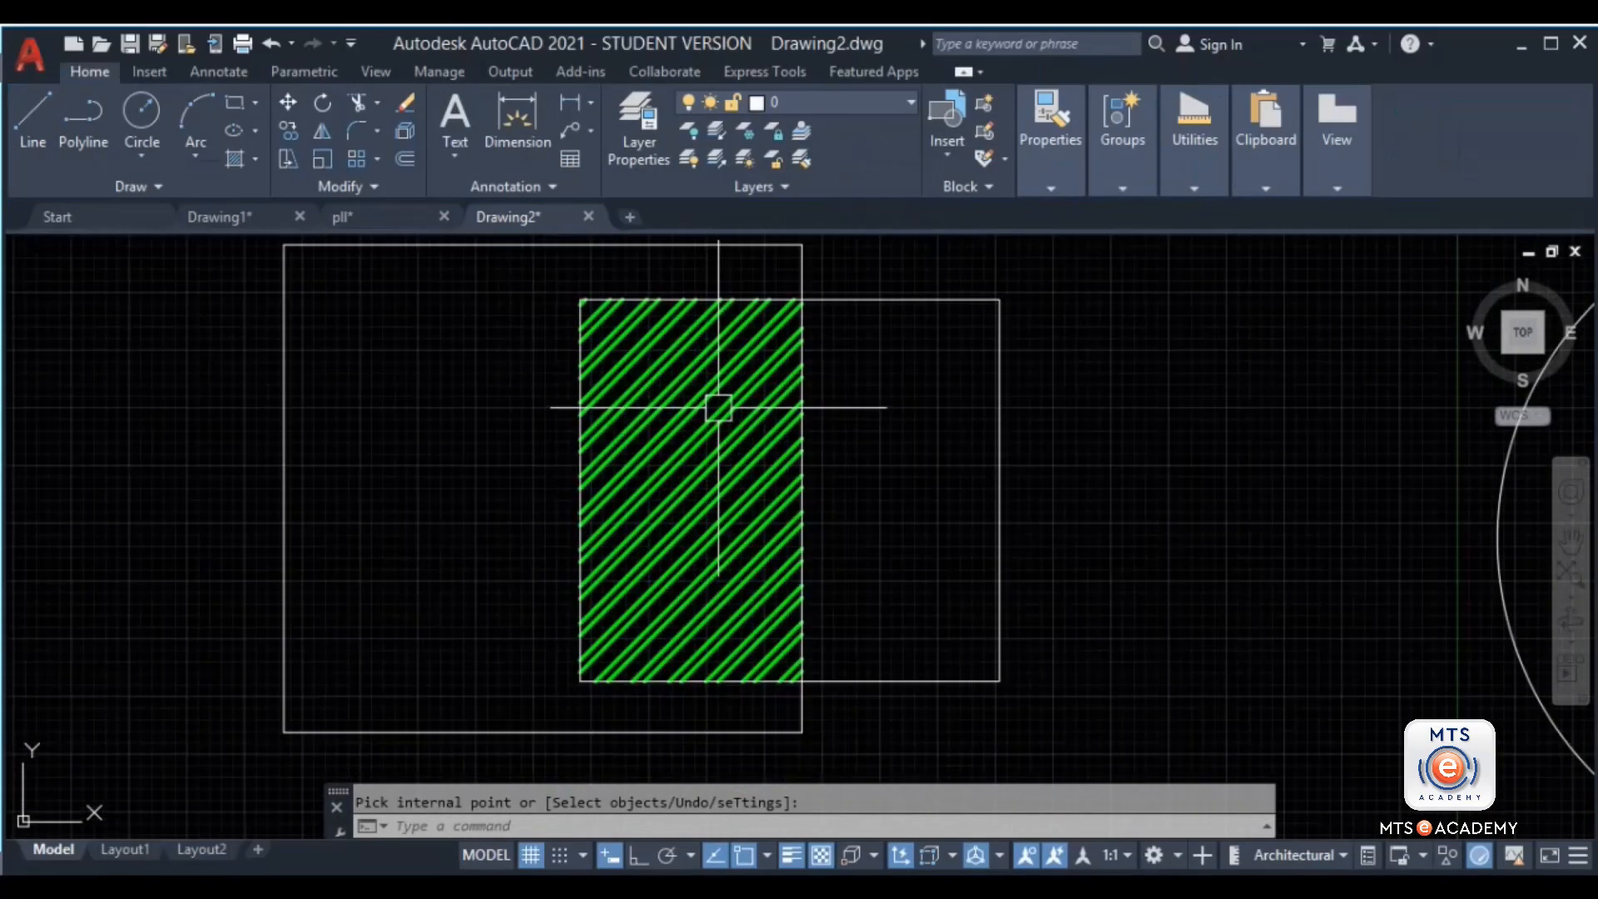
left_click(695, 363)
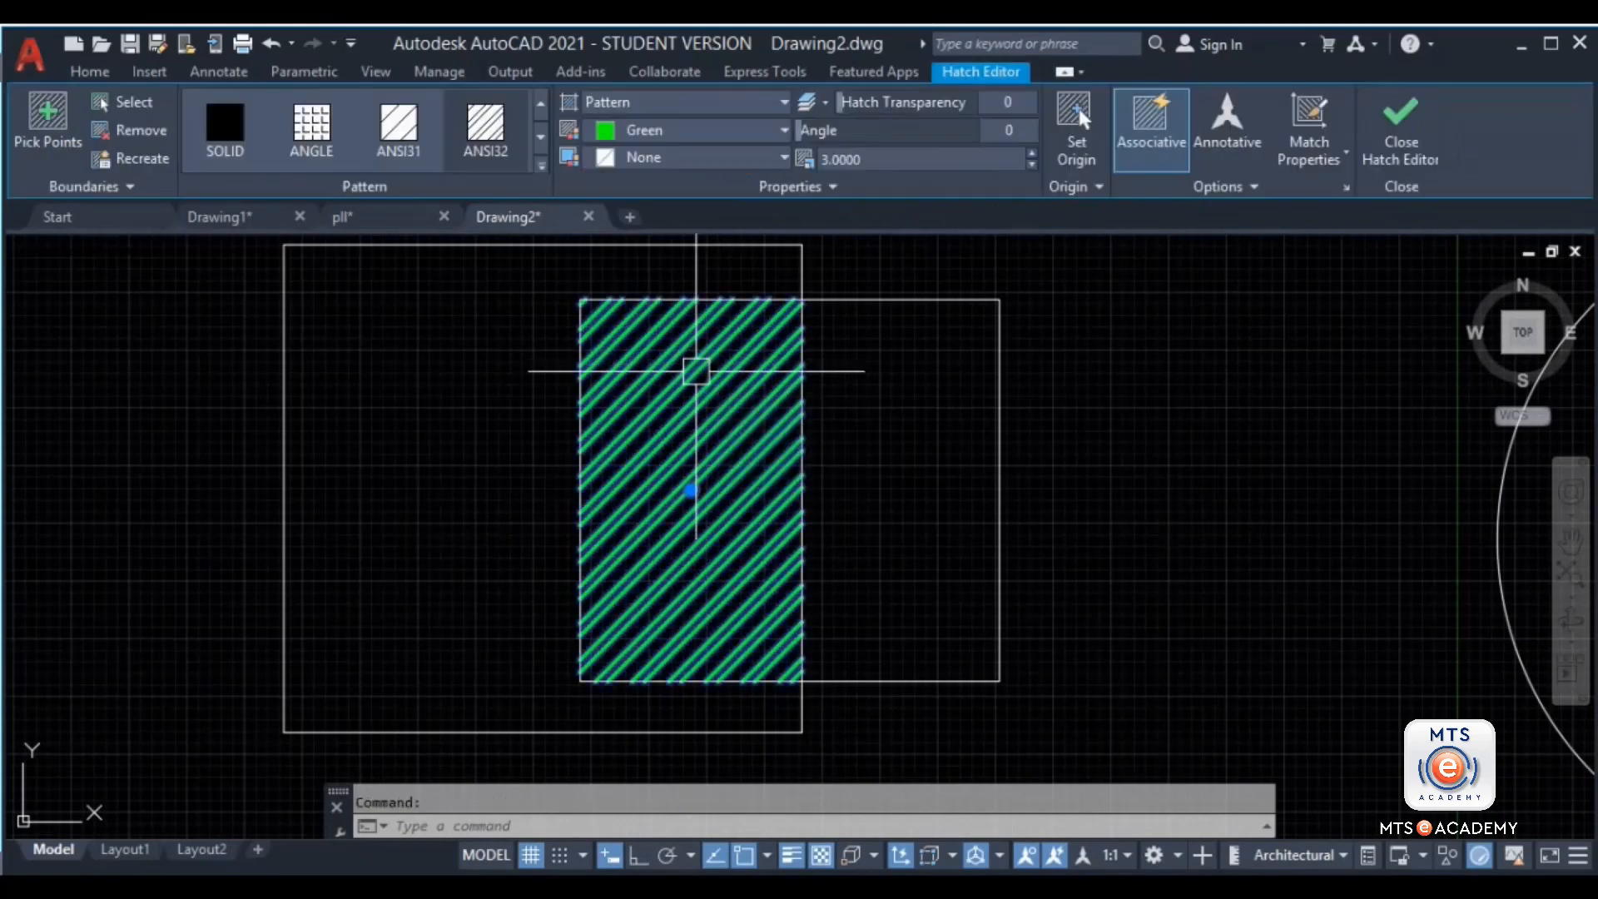
right_click(697, 379)
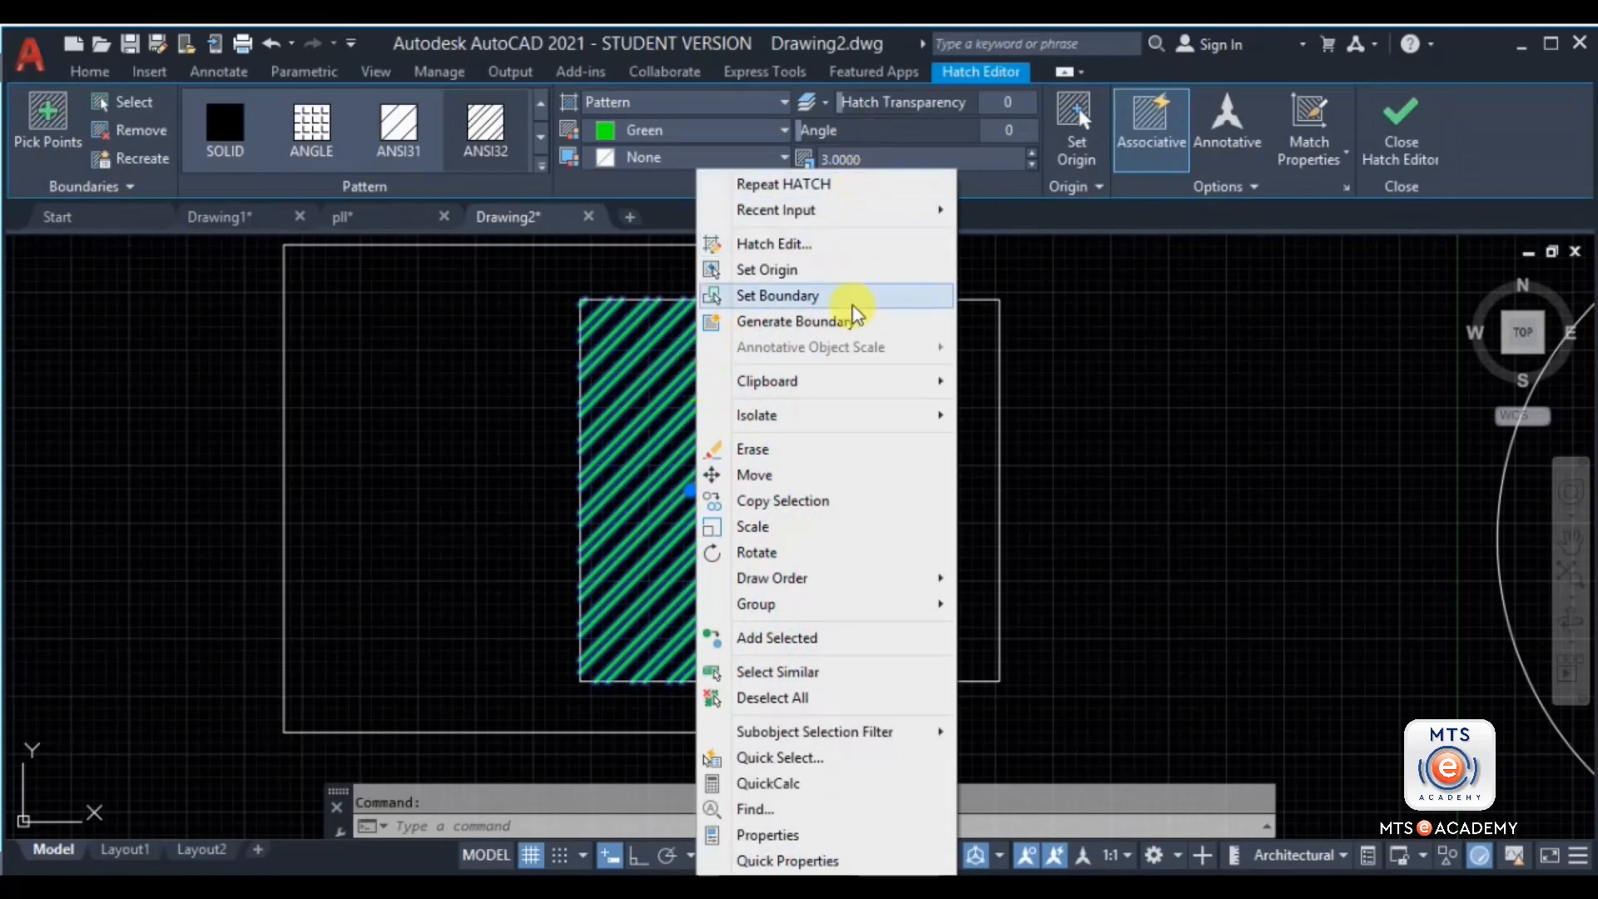
left_click(785, 836)
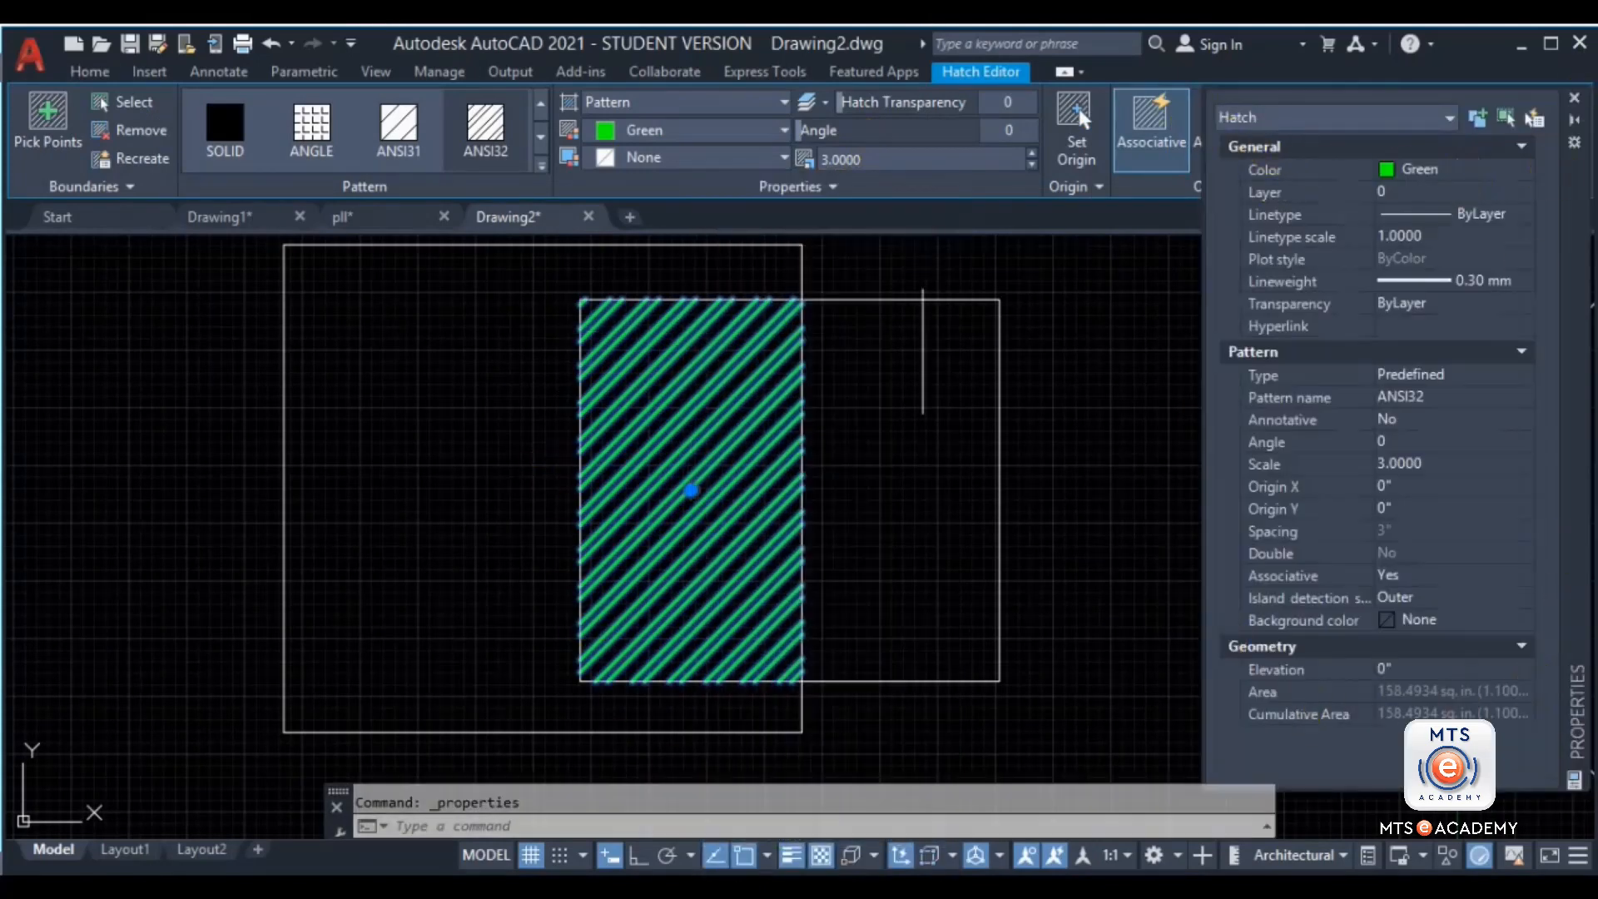
left_click_drag(1574, 358, 1320, 346)
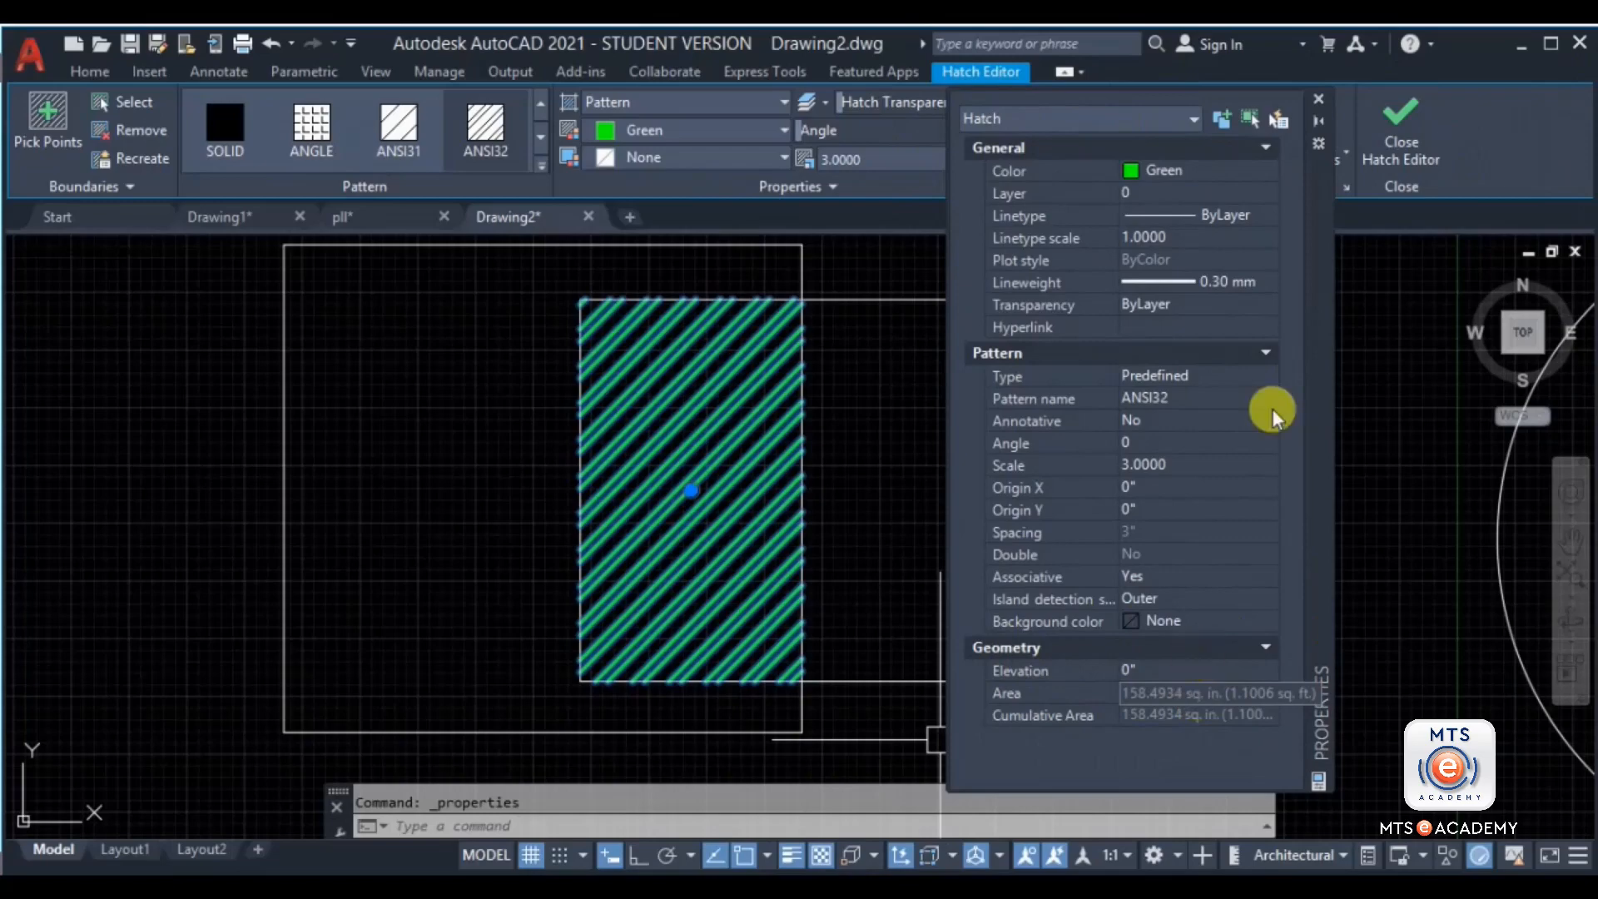
left_click(1319, 98)
key("Escape")
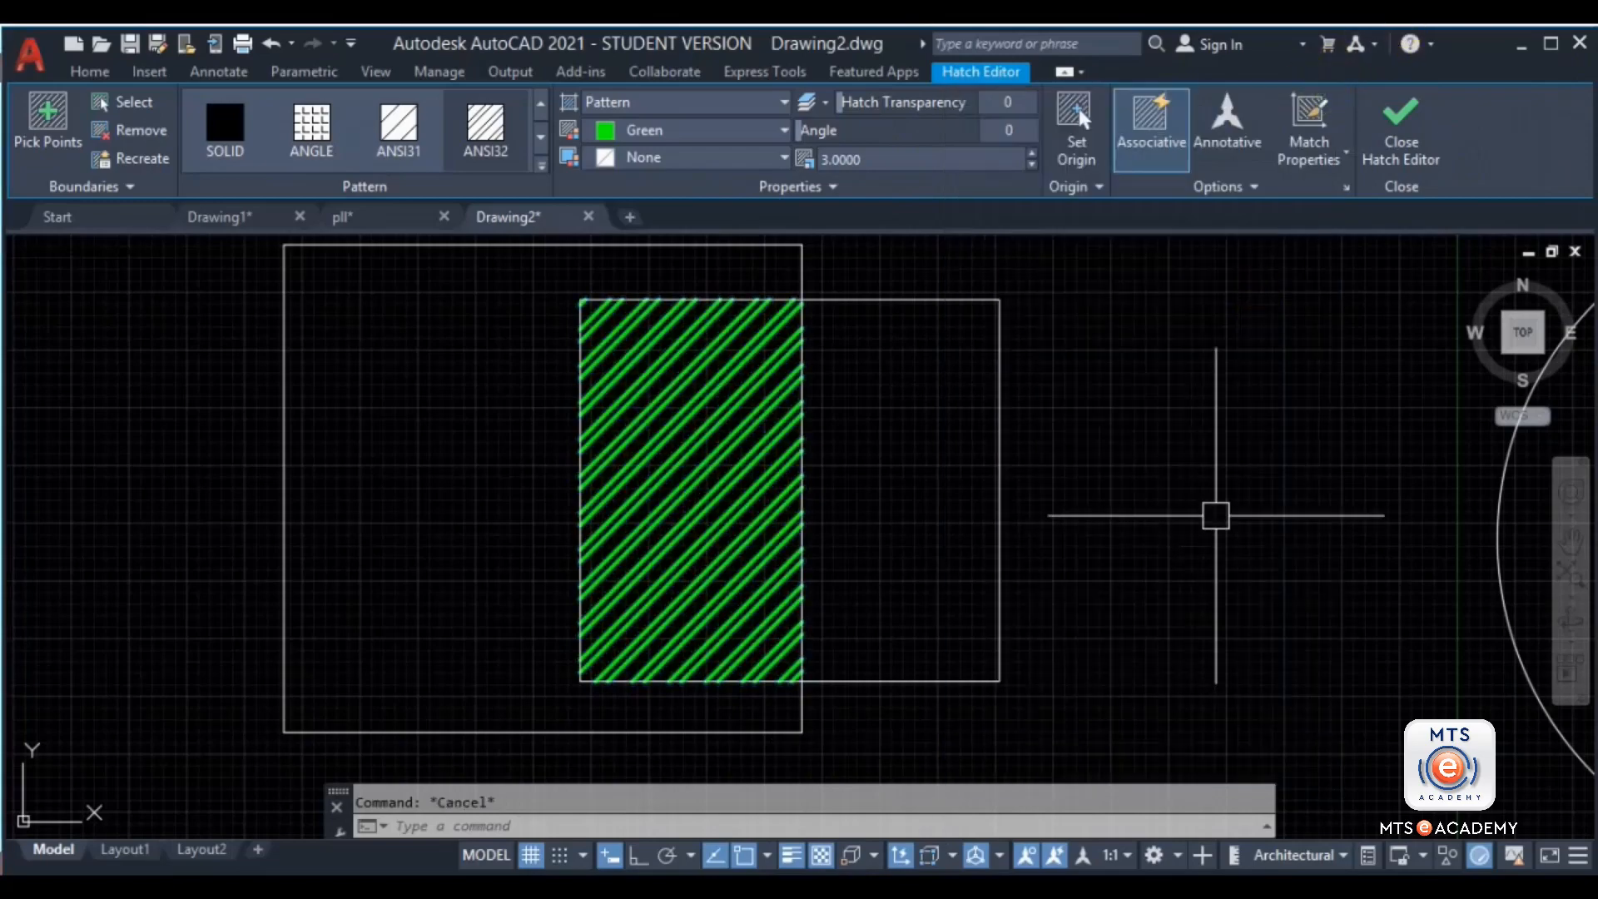
Step: Set the drawing's length units to Decimal
type("UN")
key("Return")
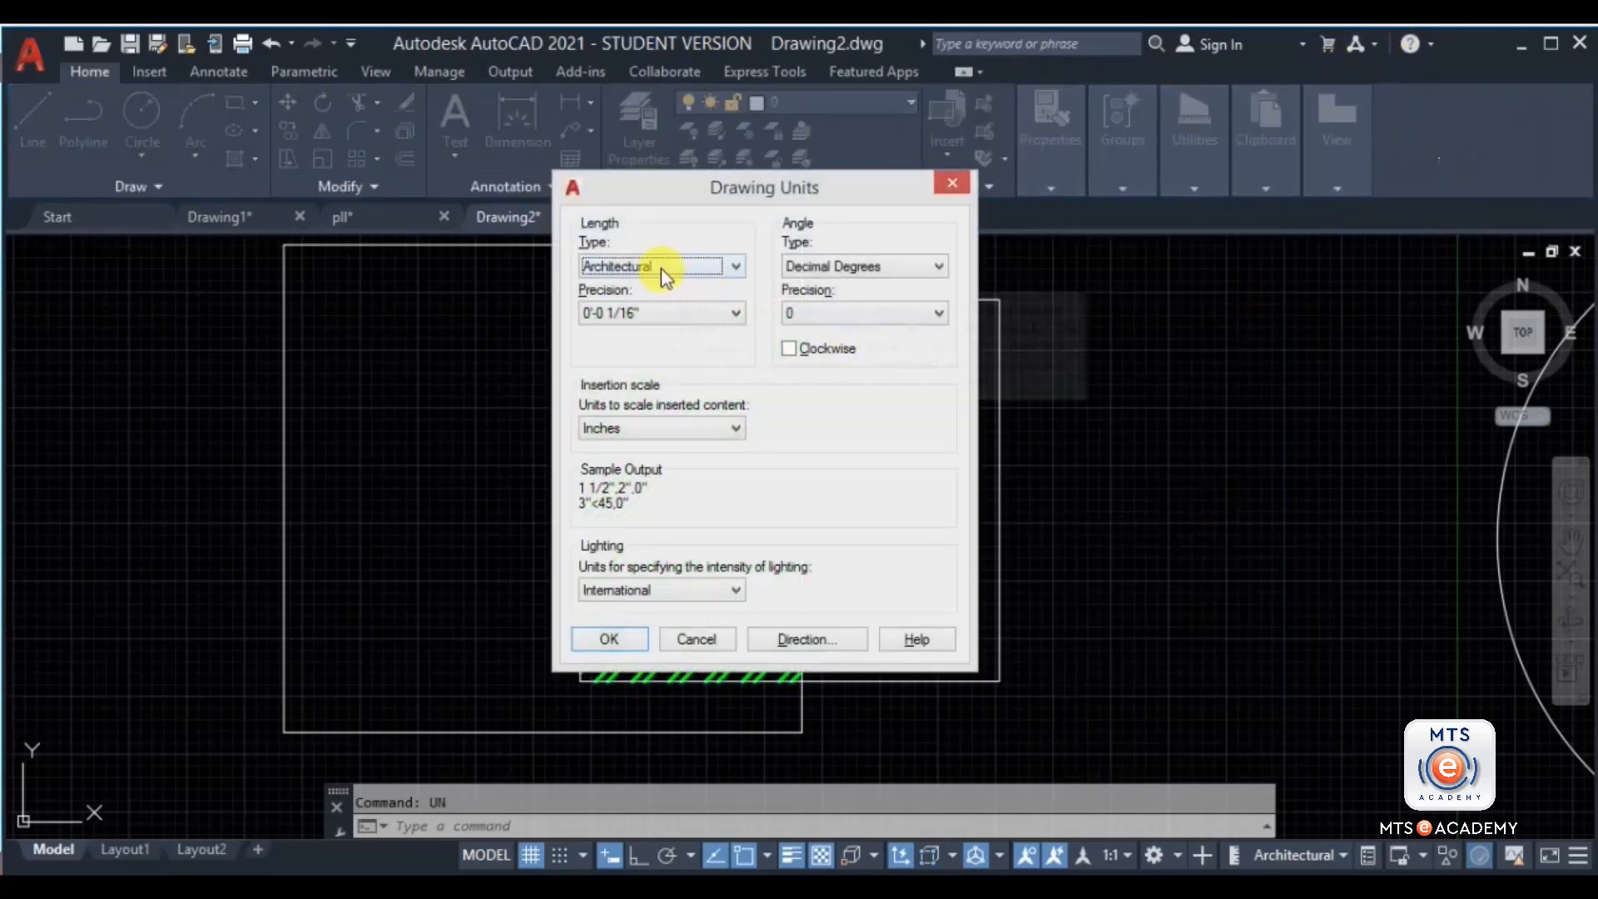
left_click(657, 266)
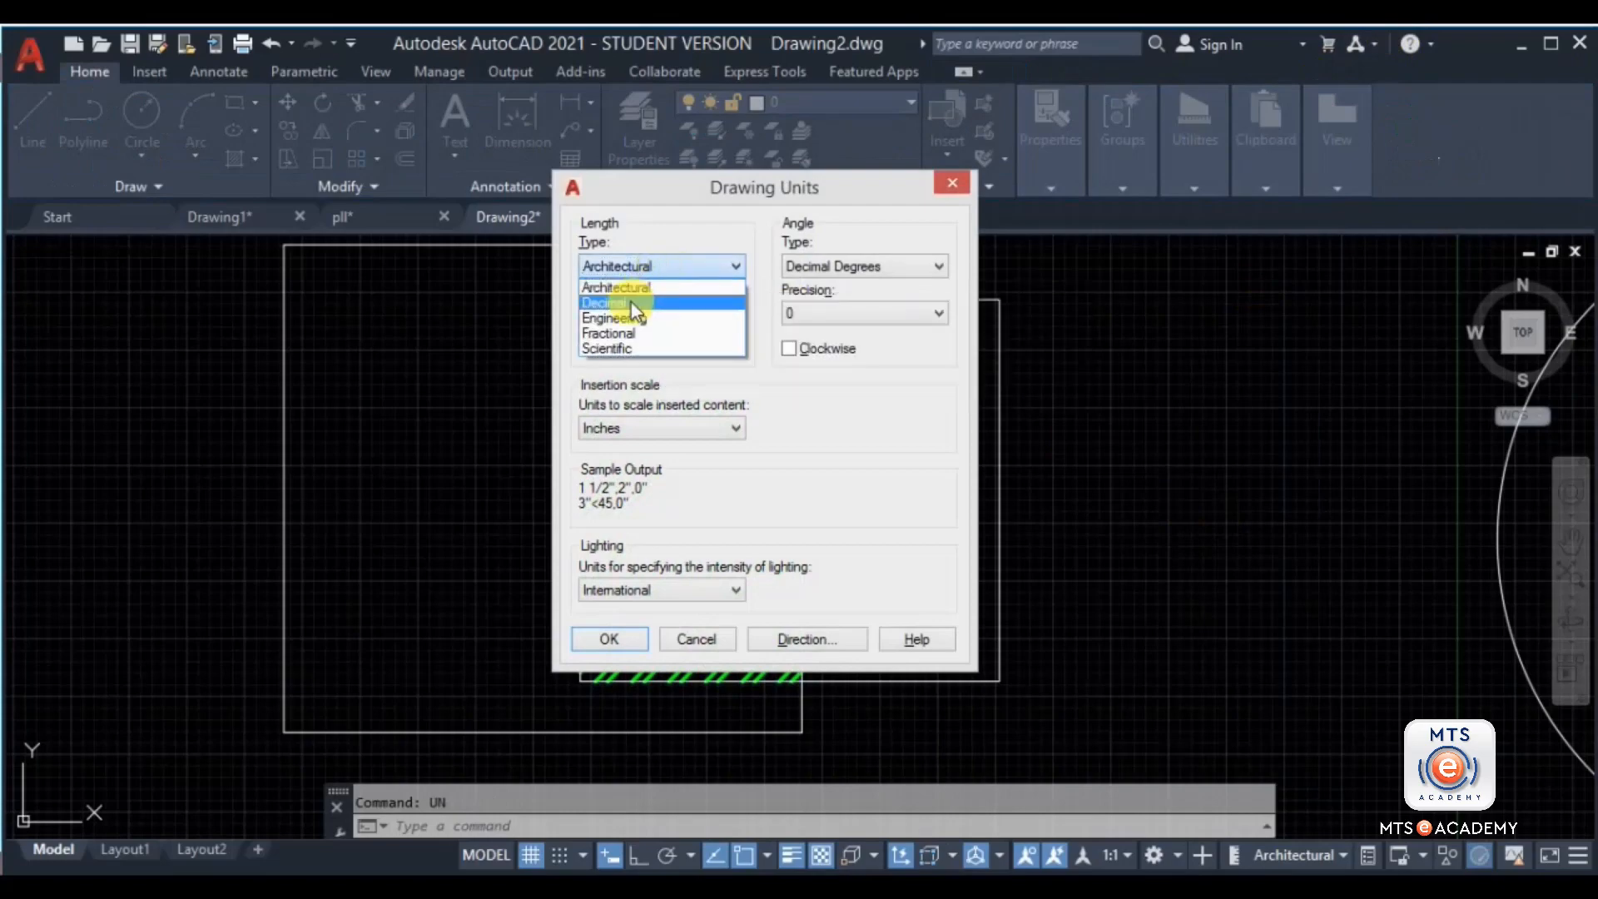
left_click(631, 302)
left_click(609, 639)
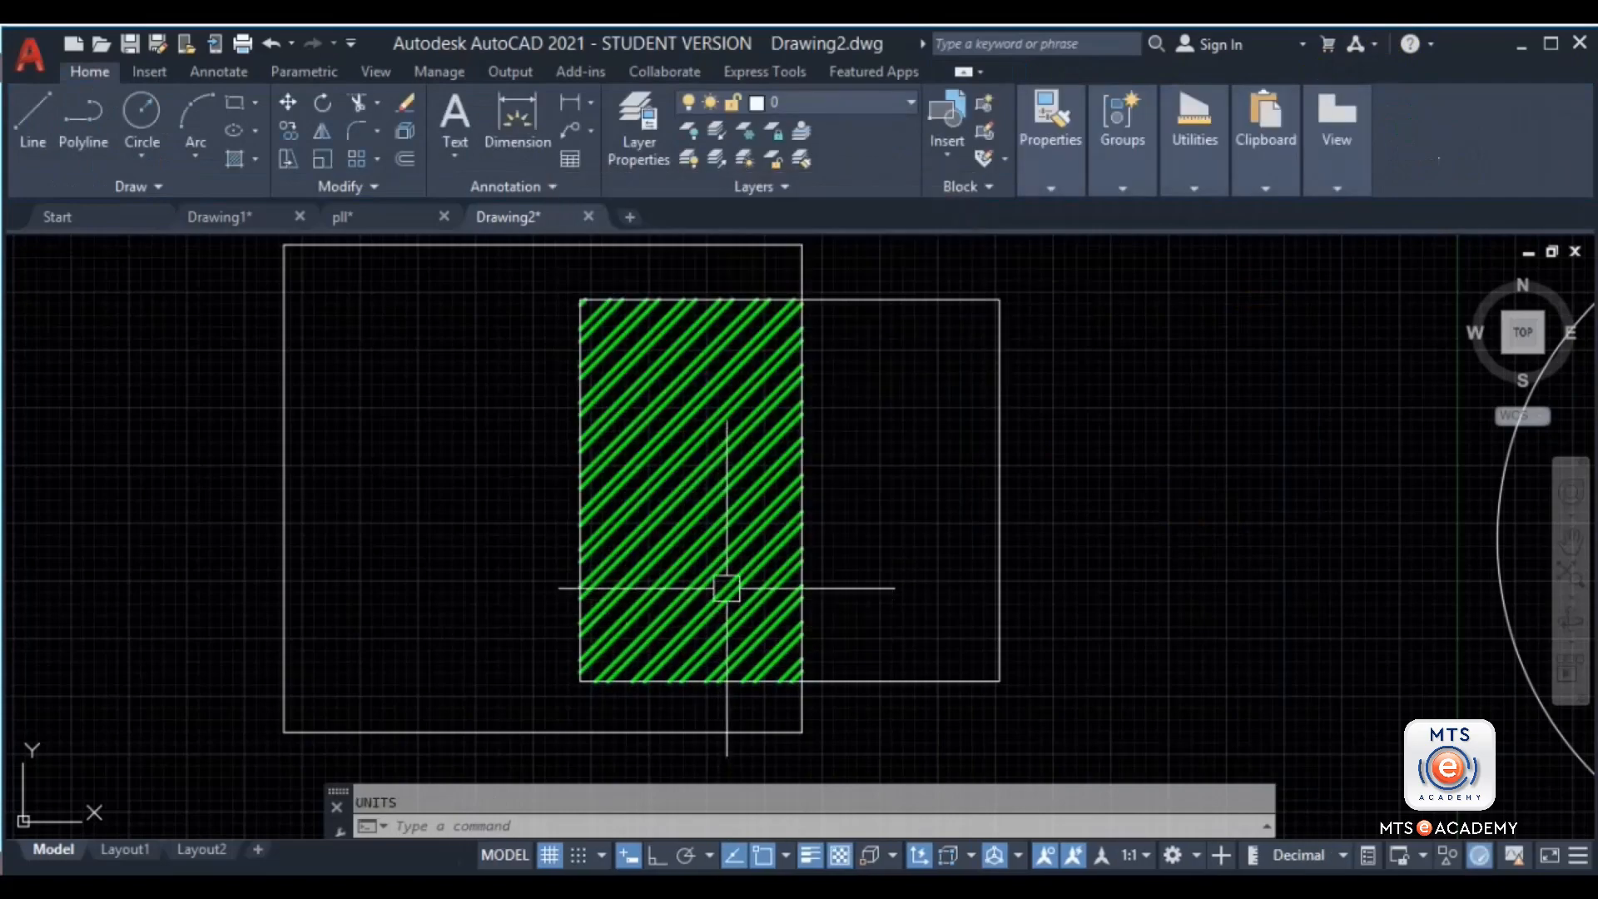
Step: Examine the overlap hatch's area in its Properties, and close the palette and deselect the hatch
left_click(698, 473)
right_click(705, 426)
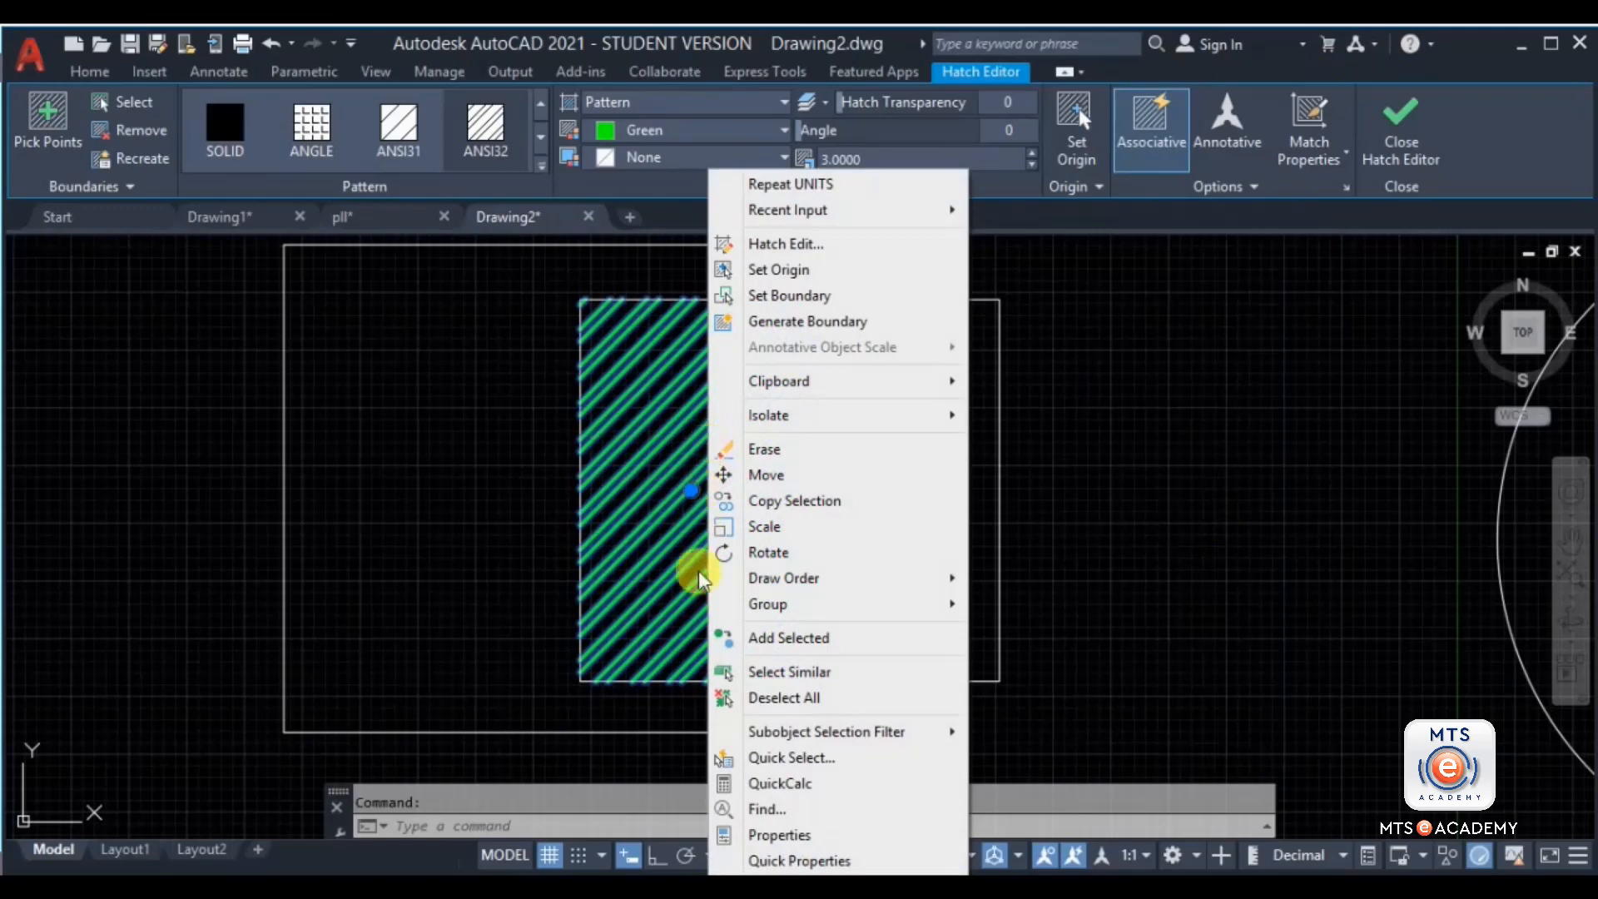
left_click(777, 835)
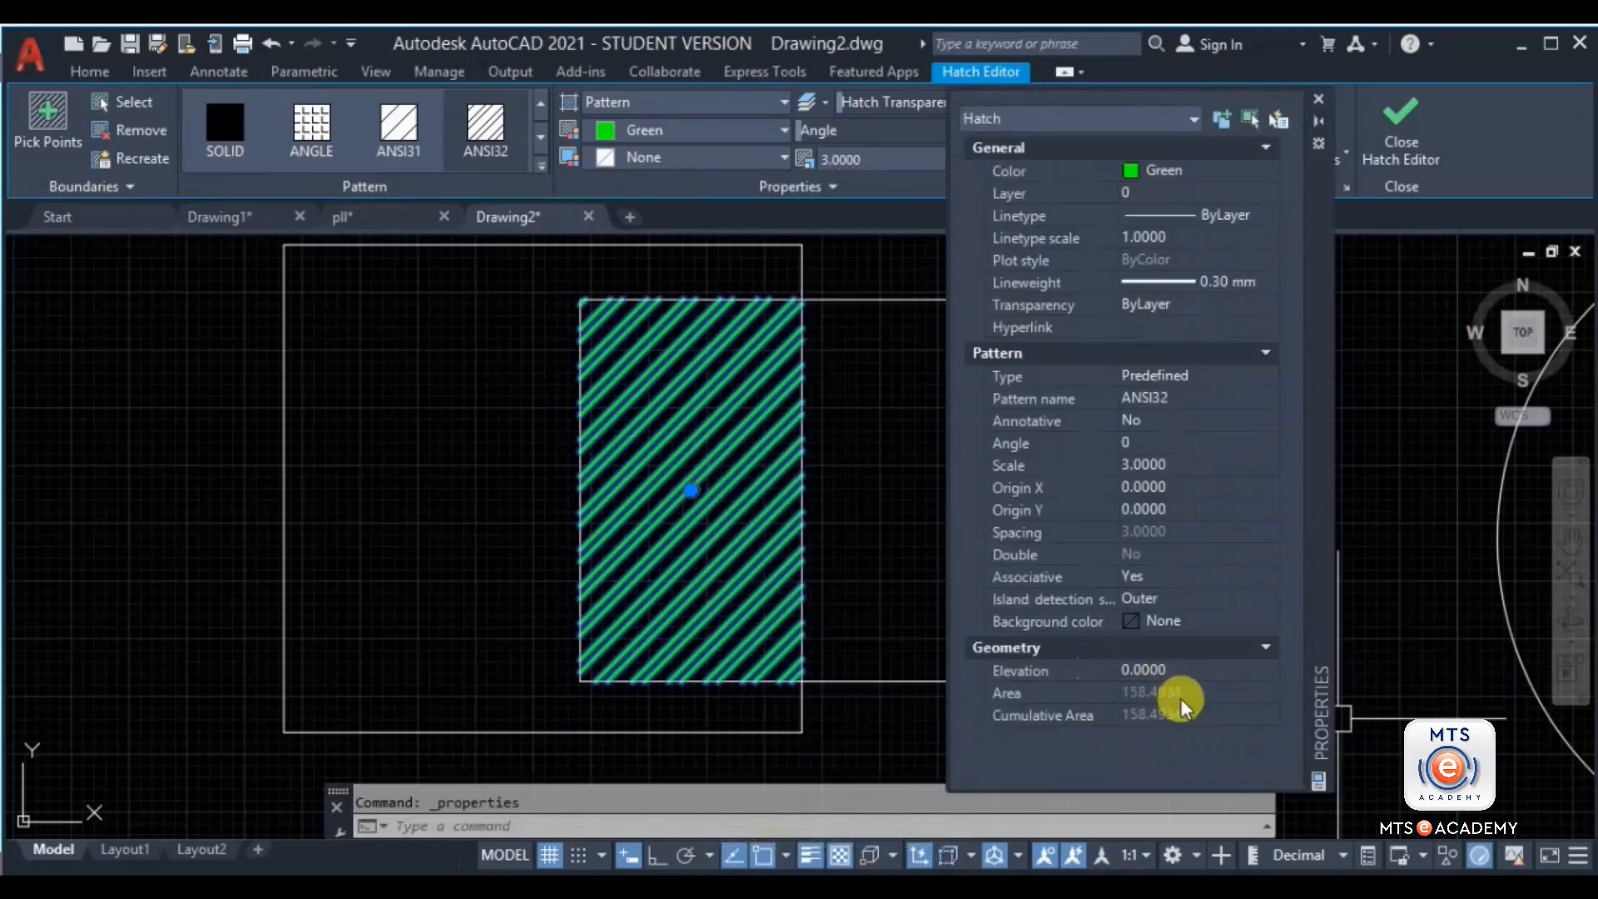
left_click(1318, 100)
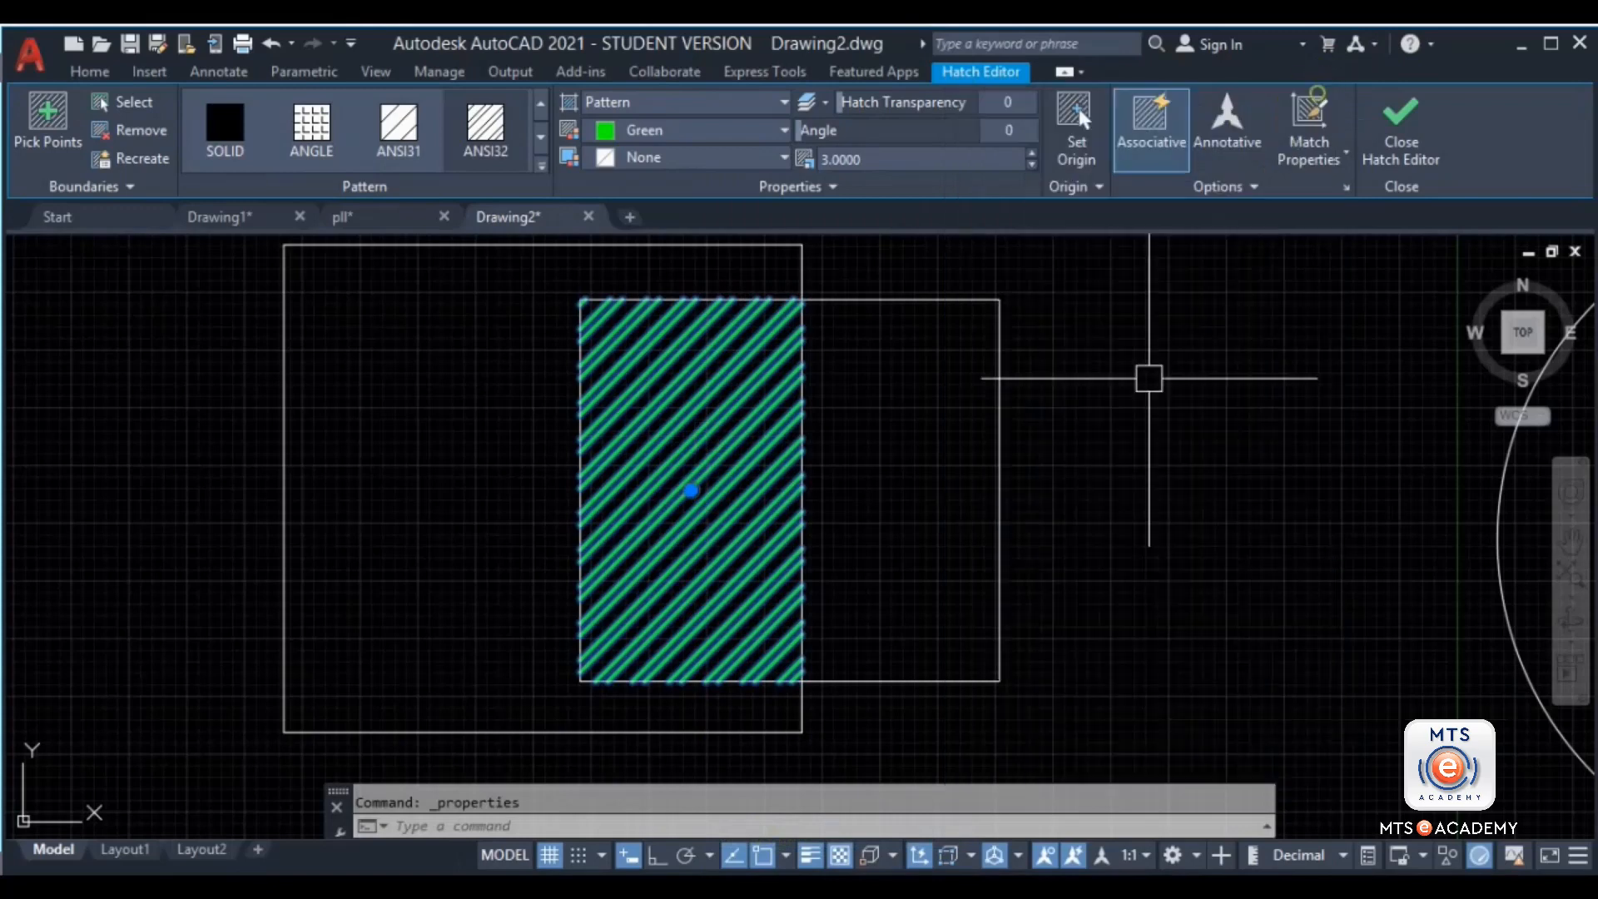
middle_click_drag(985, 506, 976, 554)
key("Escape")
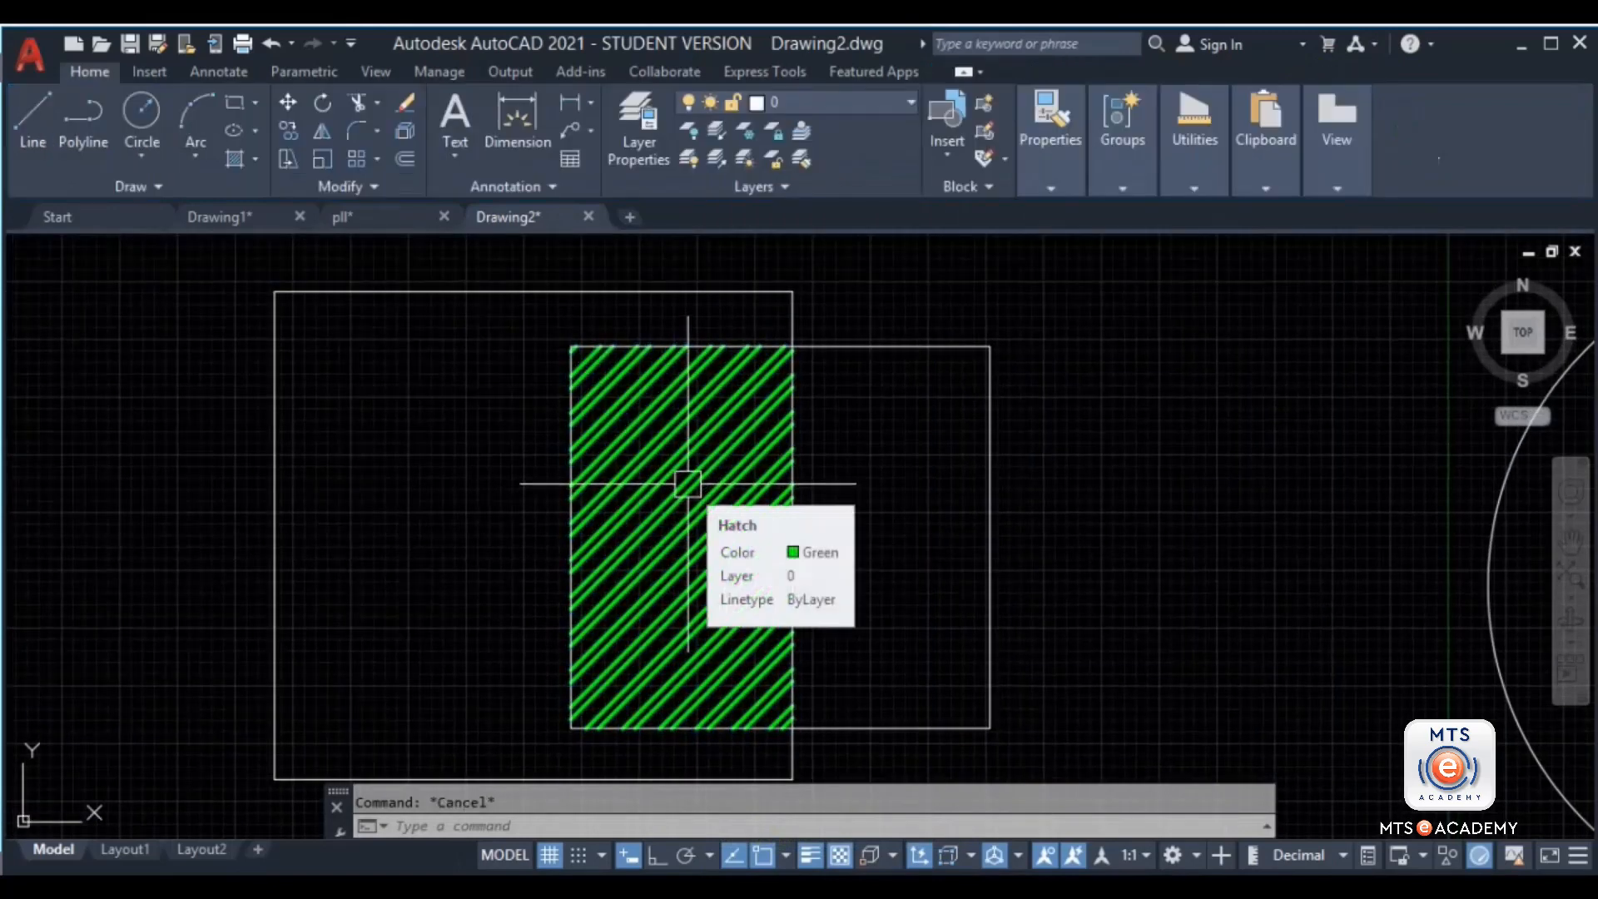
Step: Delete the overlap hatch and draw a rectangle about 44 by 19 units above the two overlapping rectangles
left_click(695, 416)
key("Delete")
scroll(792, 574, "down", 4)
middle_click_drag(814, 527, 866, 591)
left_click(235, 101)
left_click(679, 293)
left_click(1074, 465)
Step: Examine the green rectangle's area and length in its Properties, and close the palette and deselect the rectangle
left_click(1169, 352)
left_click(771, 392)
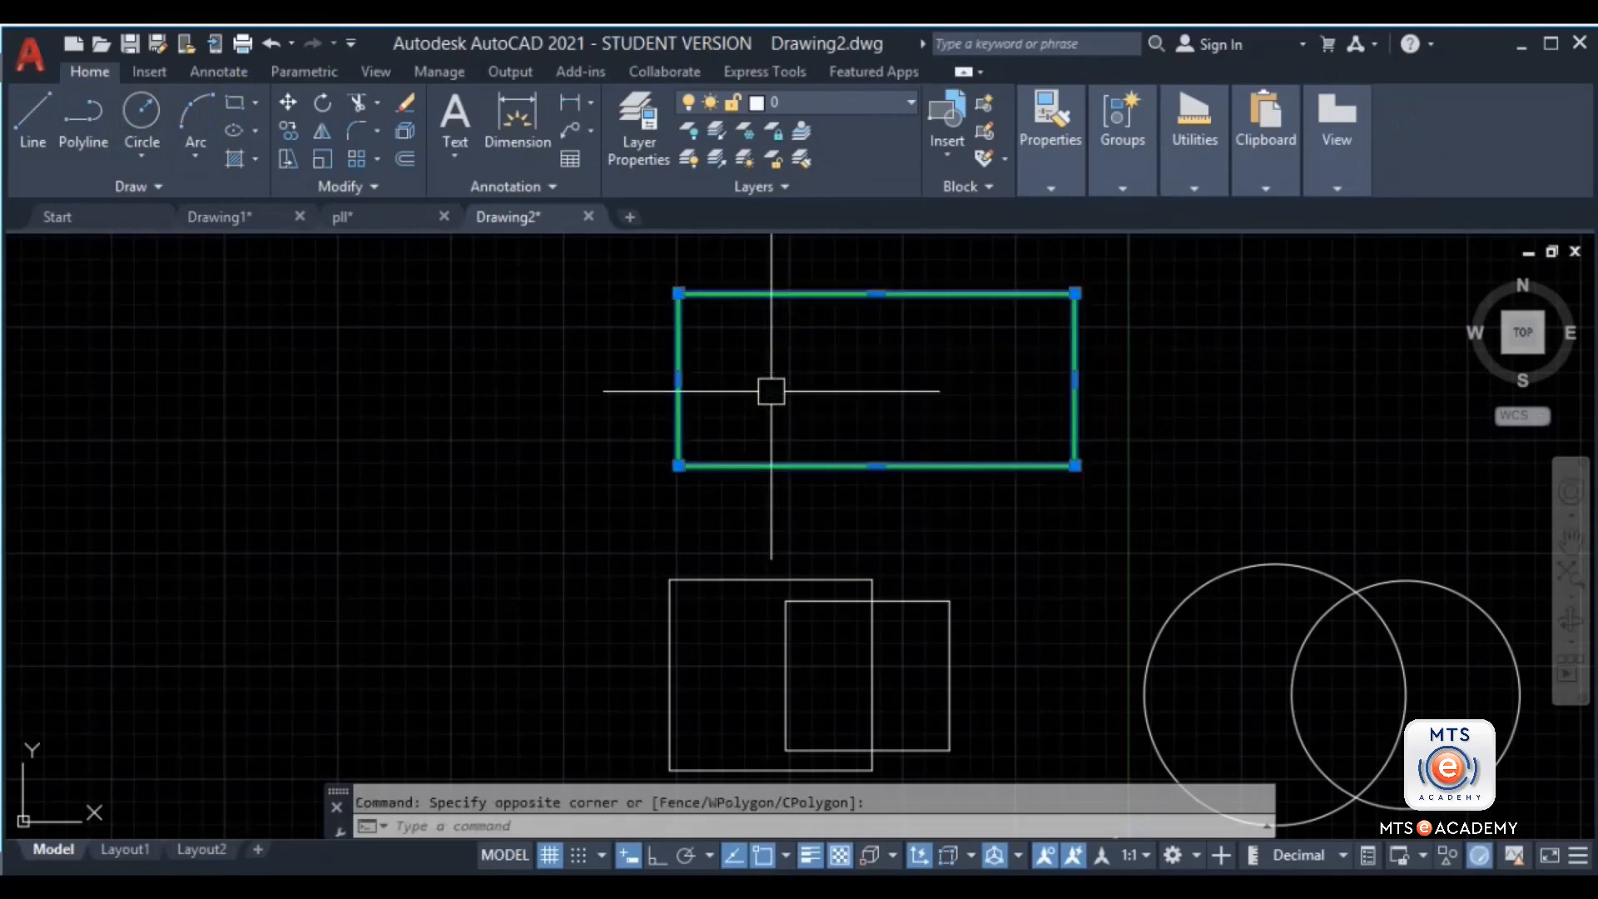
right_click(771, 392)
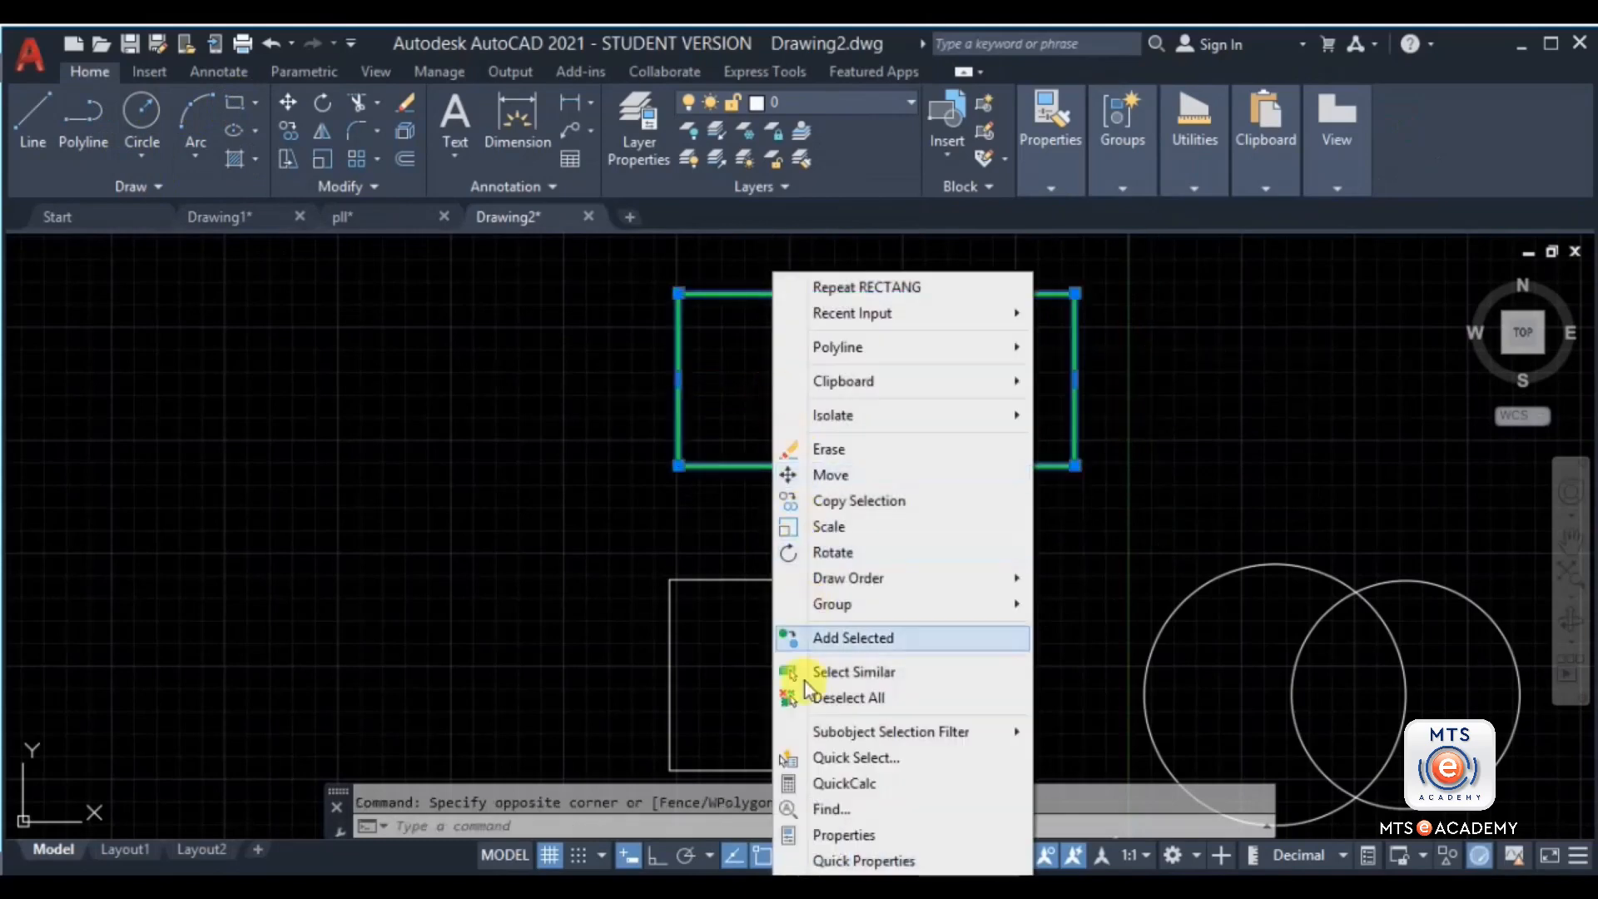
left_click(847, 835)
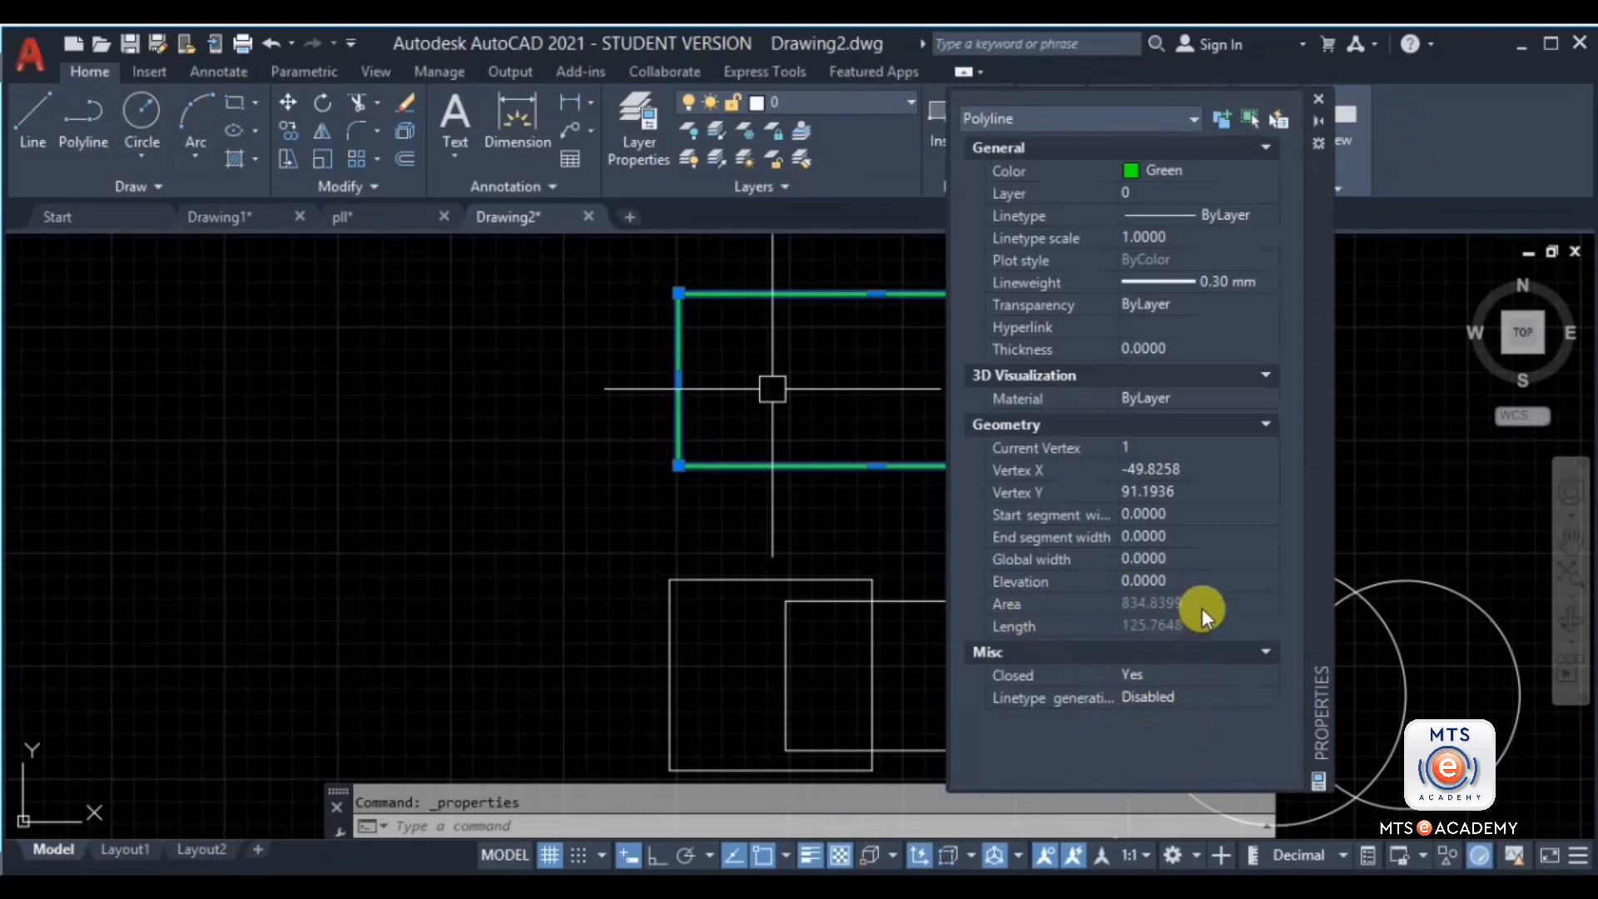
left_click(1320, 97)
key("Escape")
Step: Measure the green rectangle's area and perimeter with the AREA command's Object option
type("area")
key("Return")
key("Return")
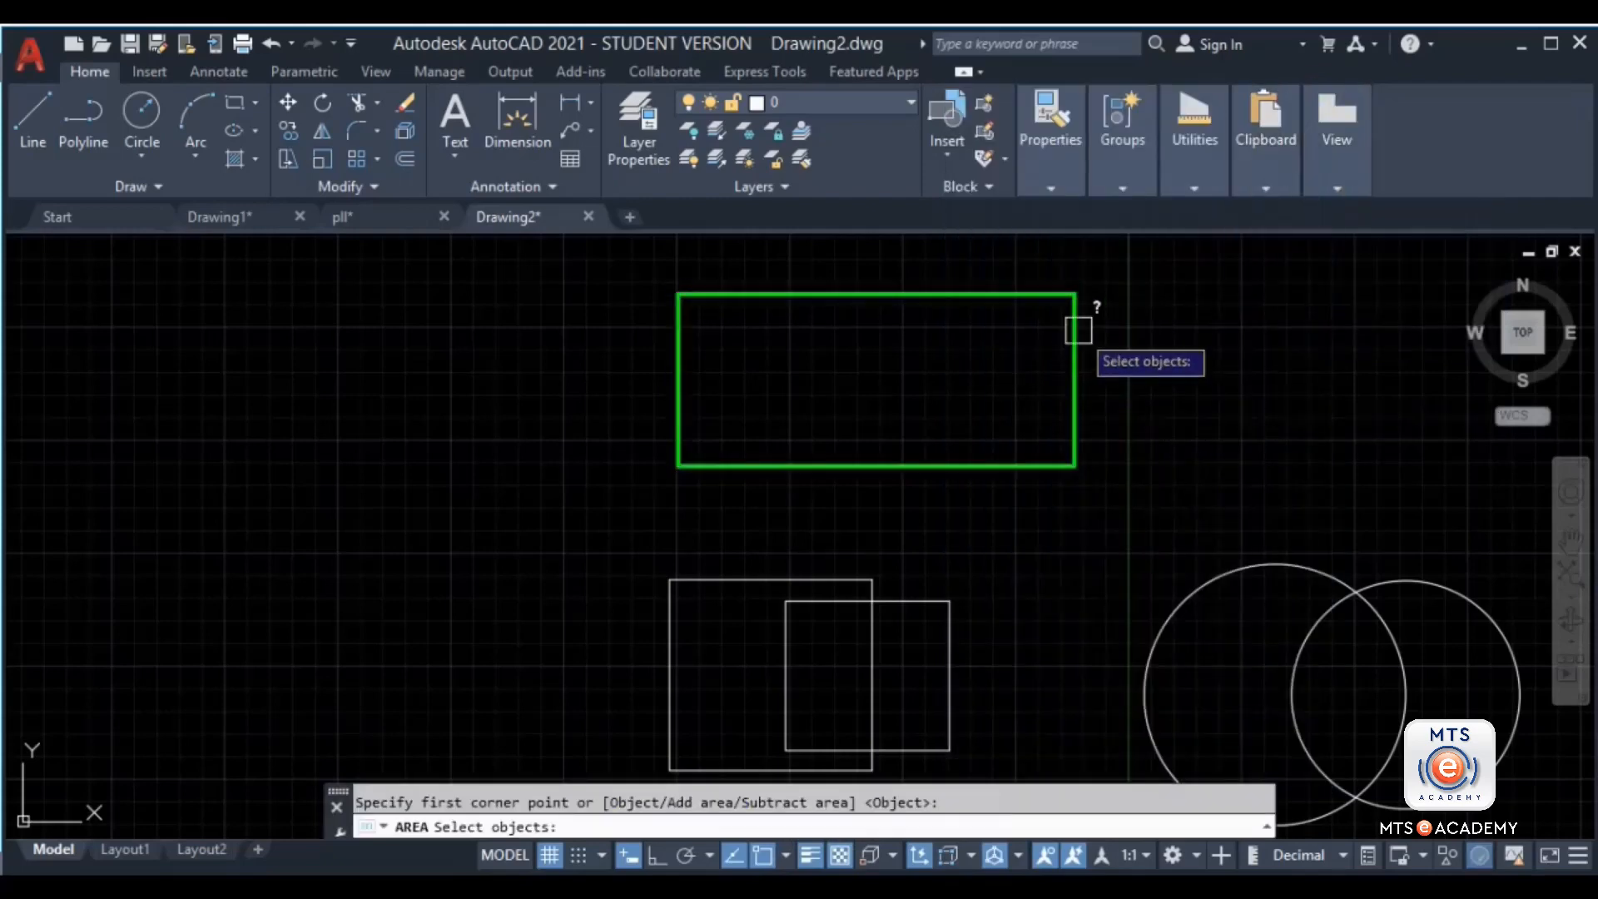
left_click(1078, 330)
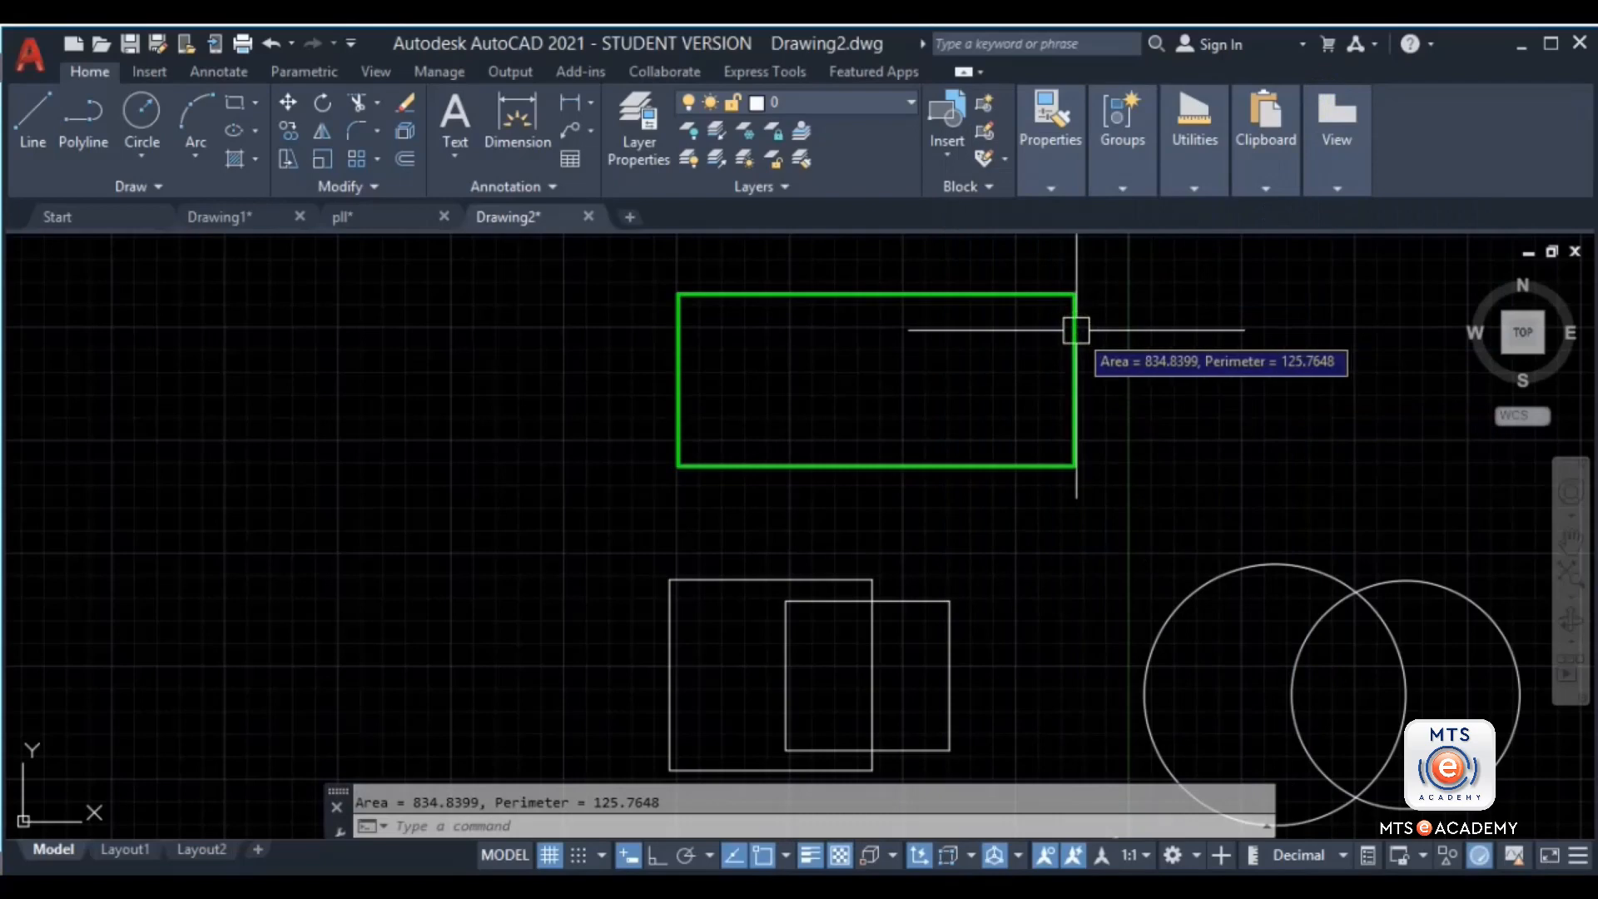
key("Escape")
Step: Run LIST on the green rectangle and read its area and perimeter from the listing
scroll(1134, 321, "down", 2)
scroll(1054, 390, "up", 2)
scroll(1041, 387, "down", 2)
middle_click_drag(1038, 392, 1027, 384)
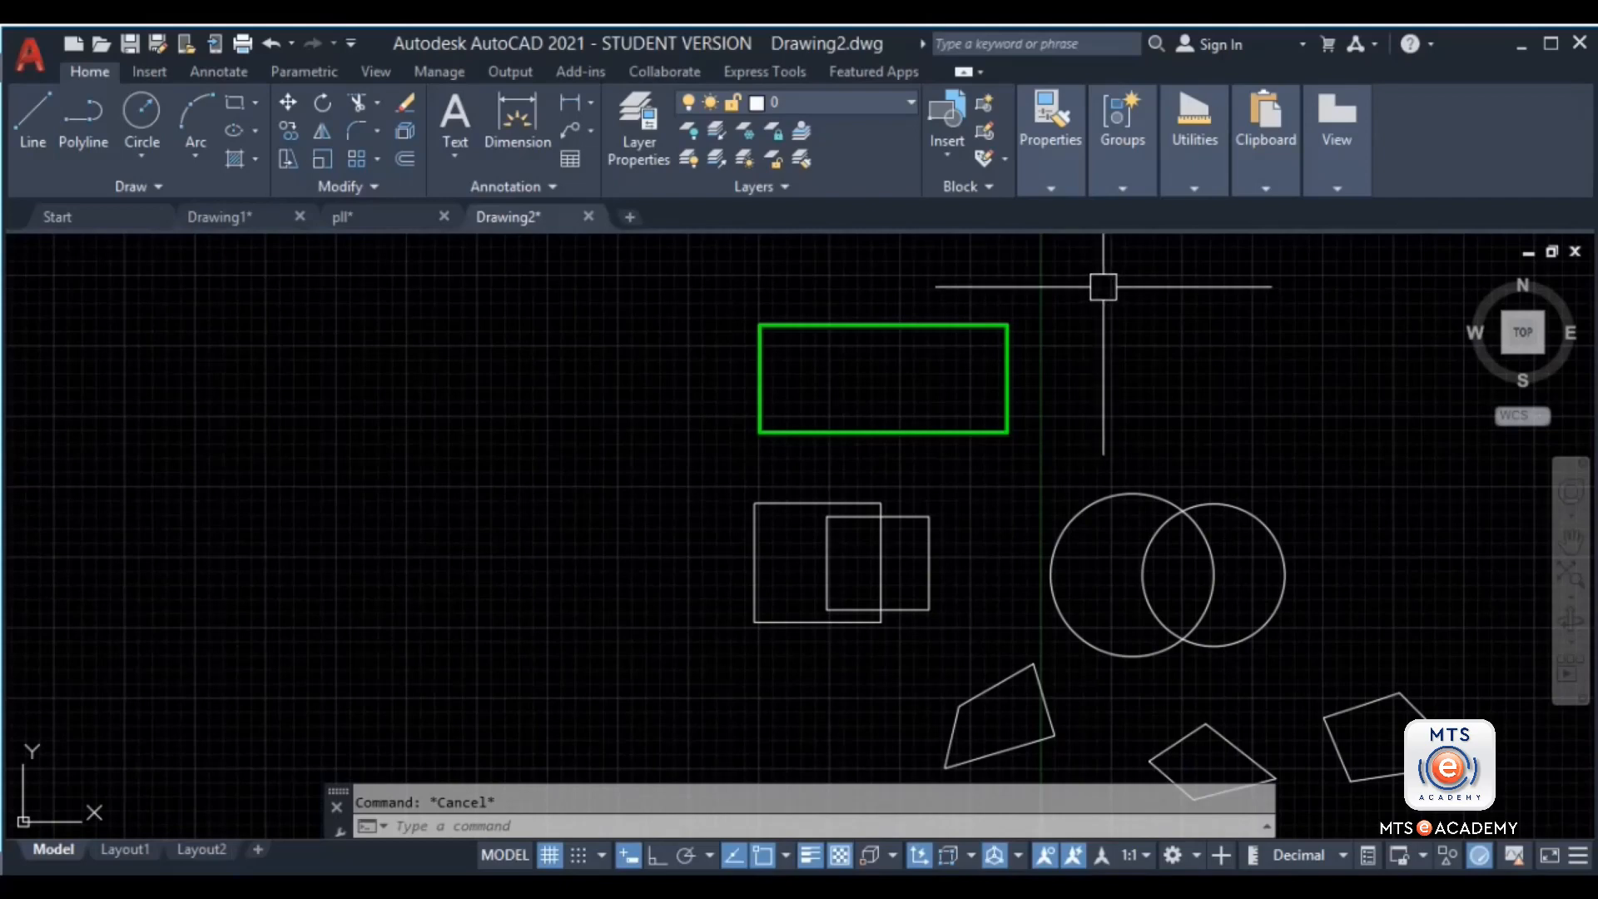
middle_click_drag(1090, 304, 973, 356)
left_click(957, 358)
left_click(813, 435)
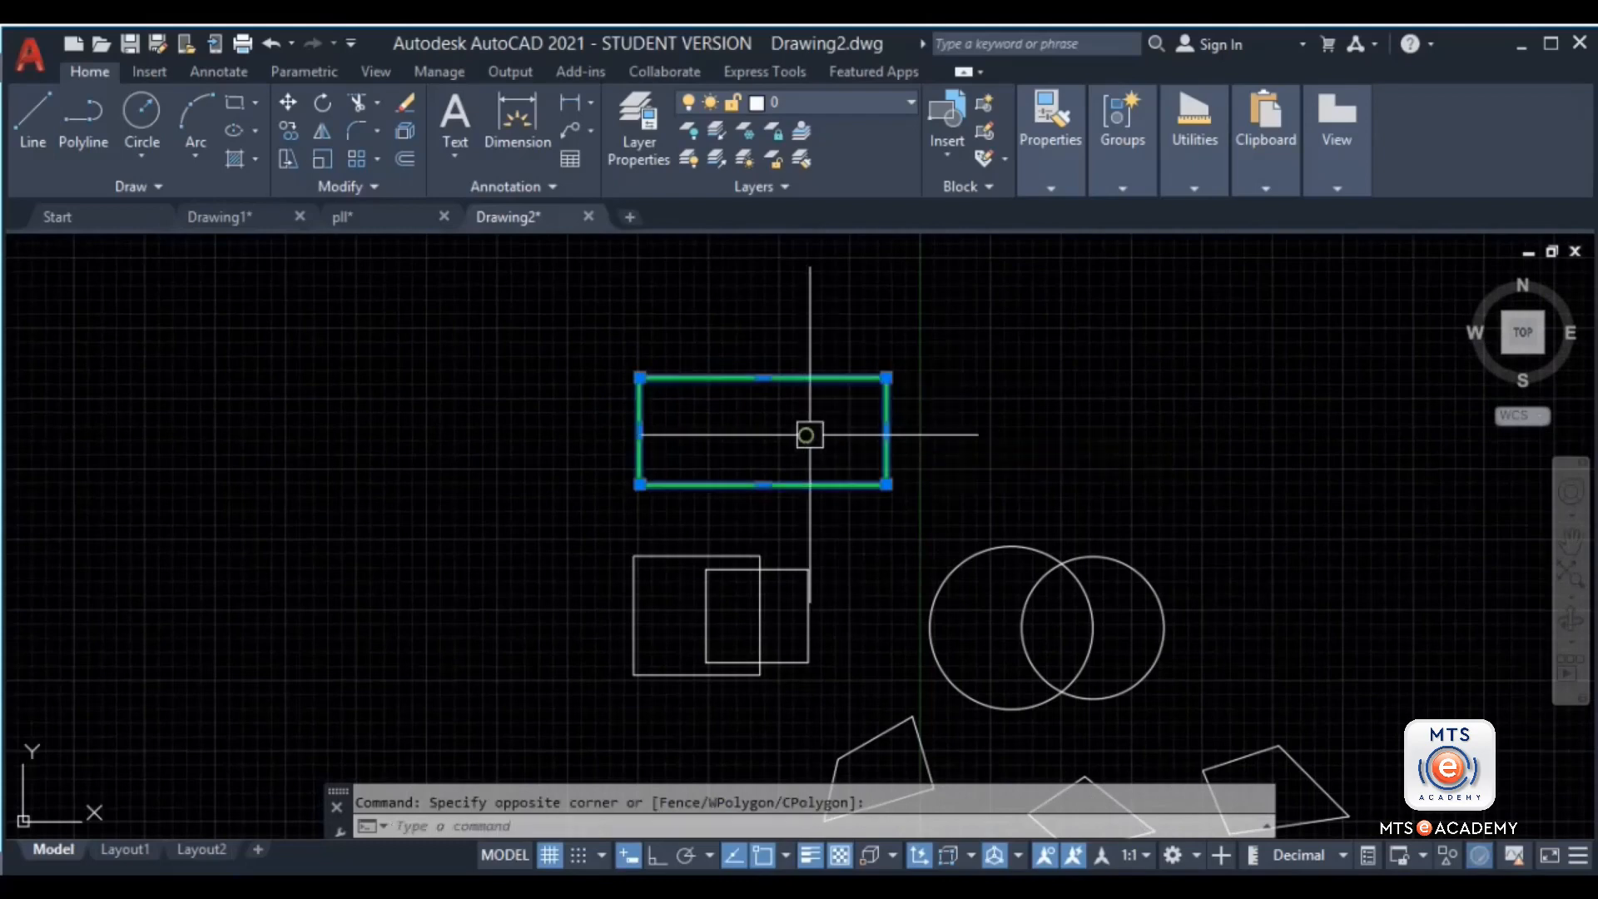
scroll(895, 396, "up", 2)
scroll(895, 396, "up", 2)
type("list")
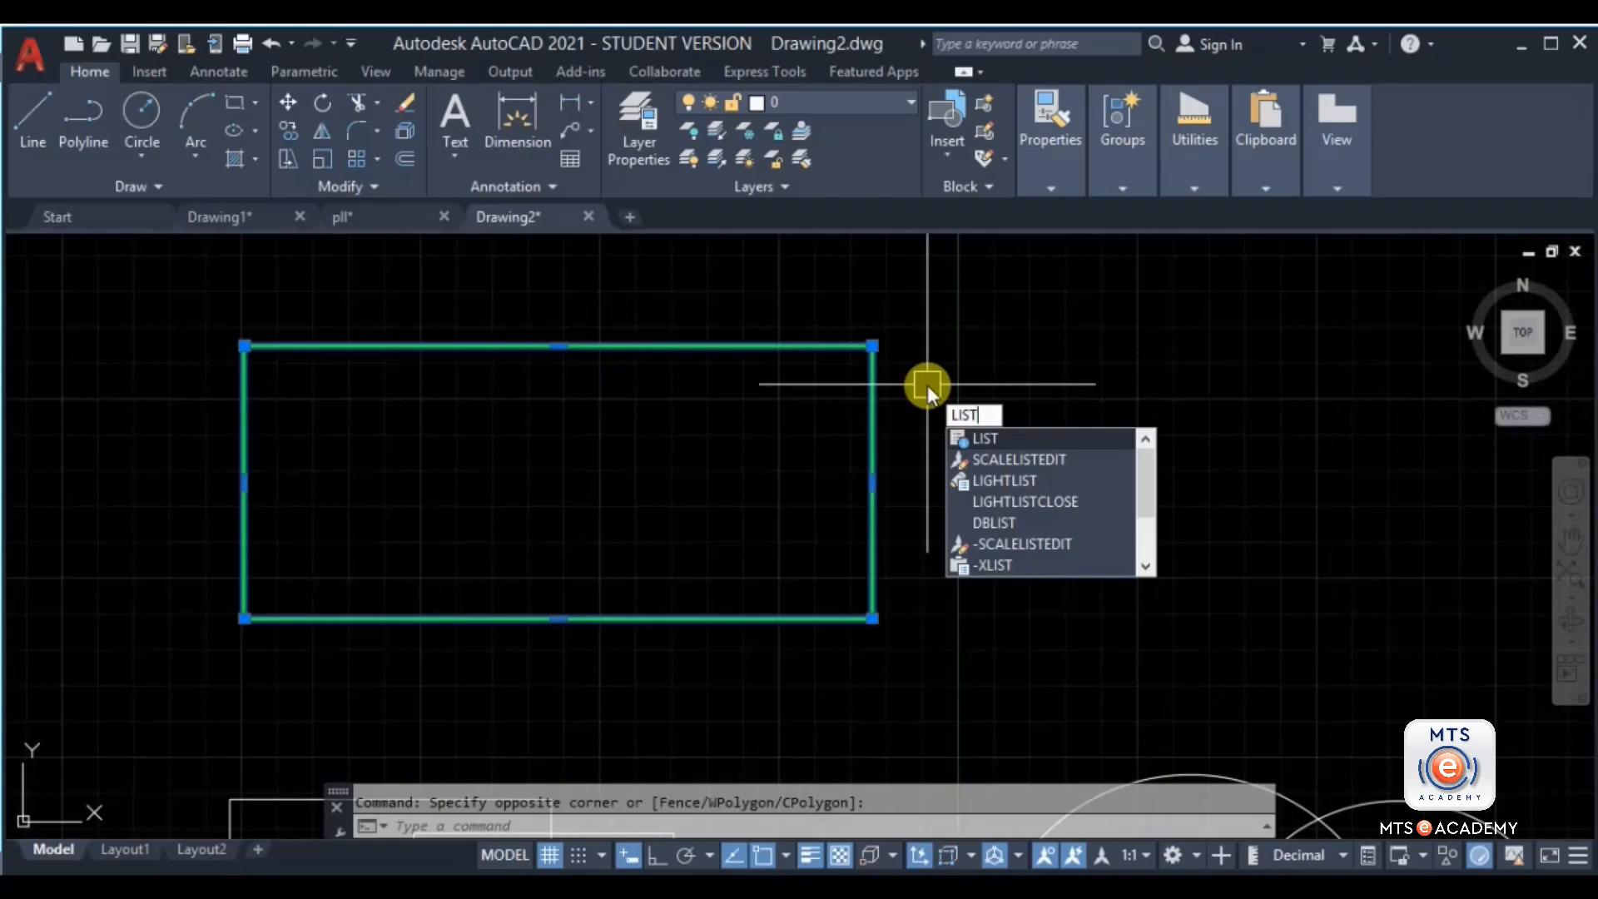
key("Return")
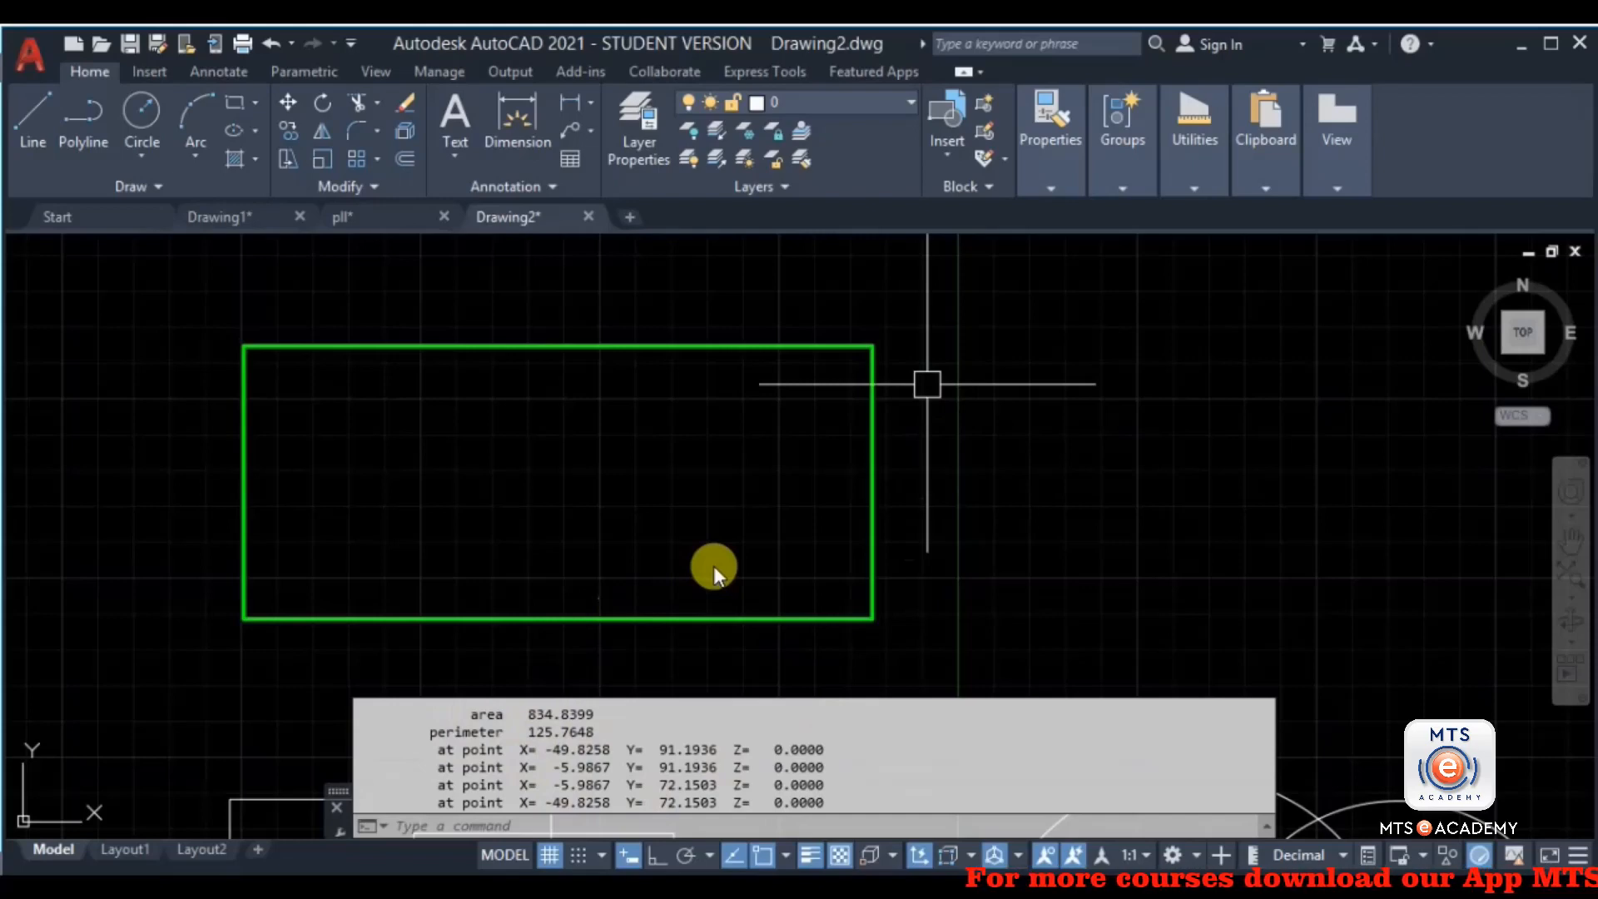
left_click_drag(528, 714, 594, 733)
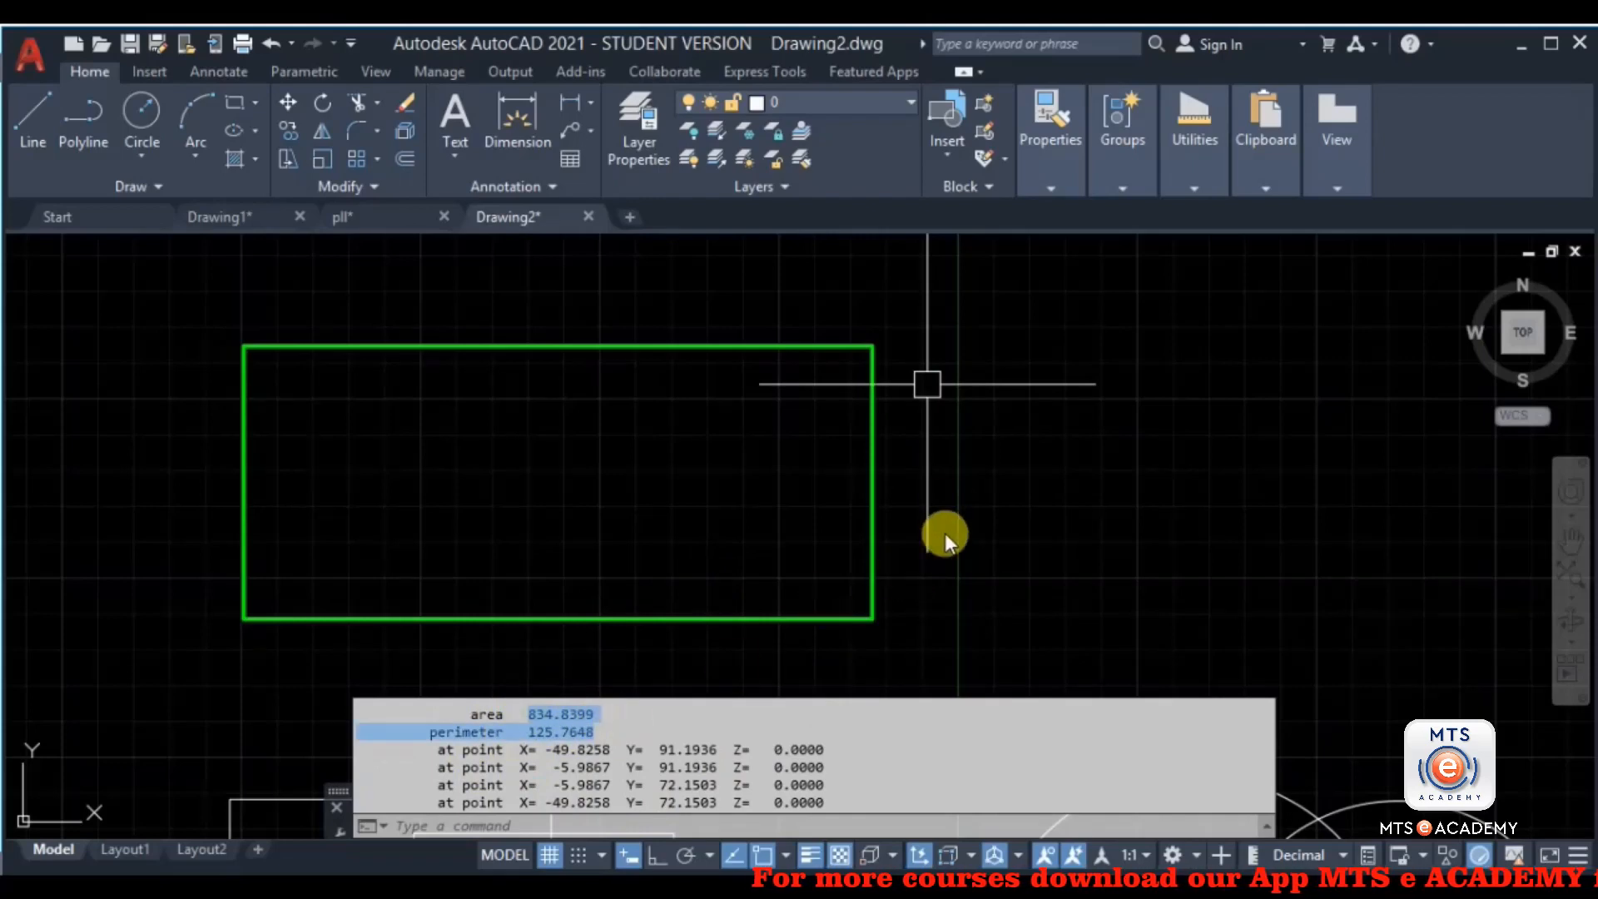
key("Escape")
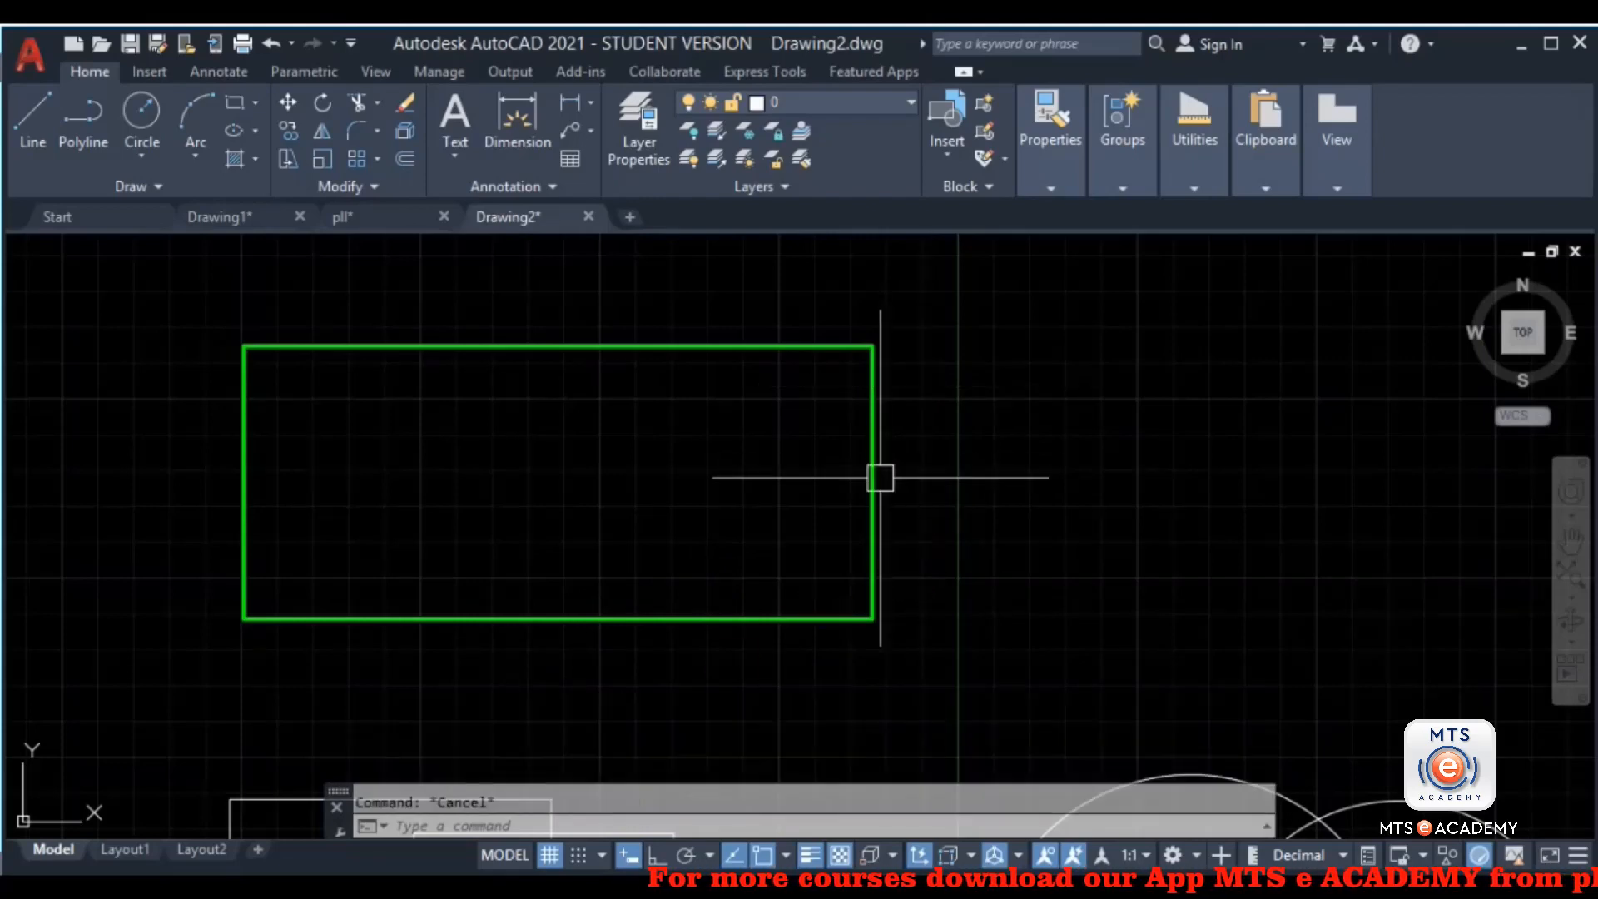
scroll(881, 466, "down", 5)
scroll(813, 510, "up", 4)
middle_click_drag(790, 597, 782, 682)
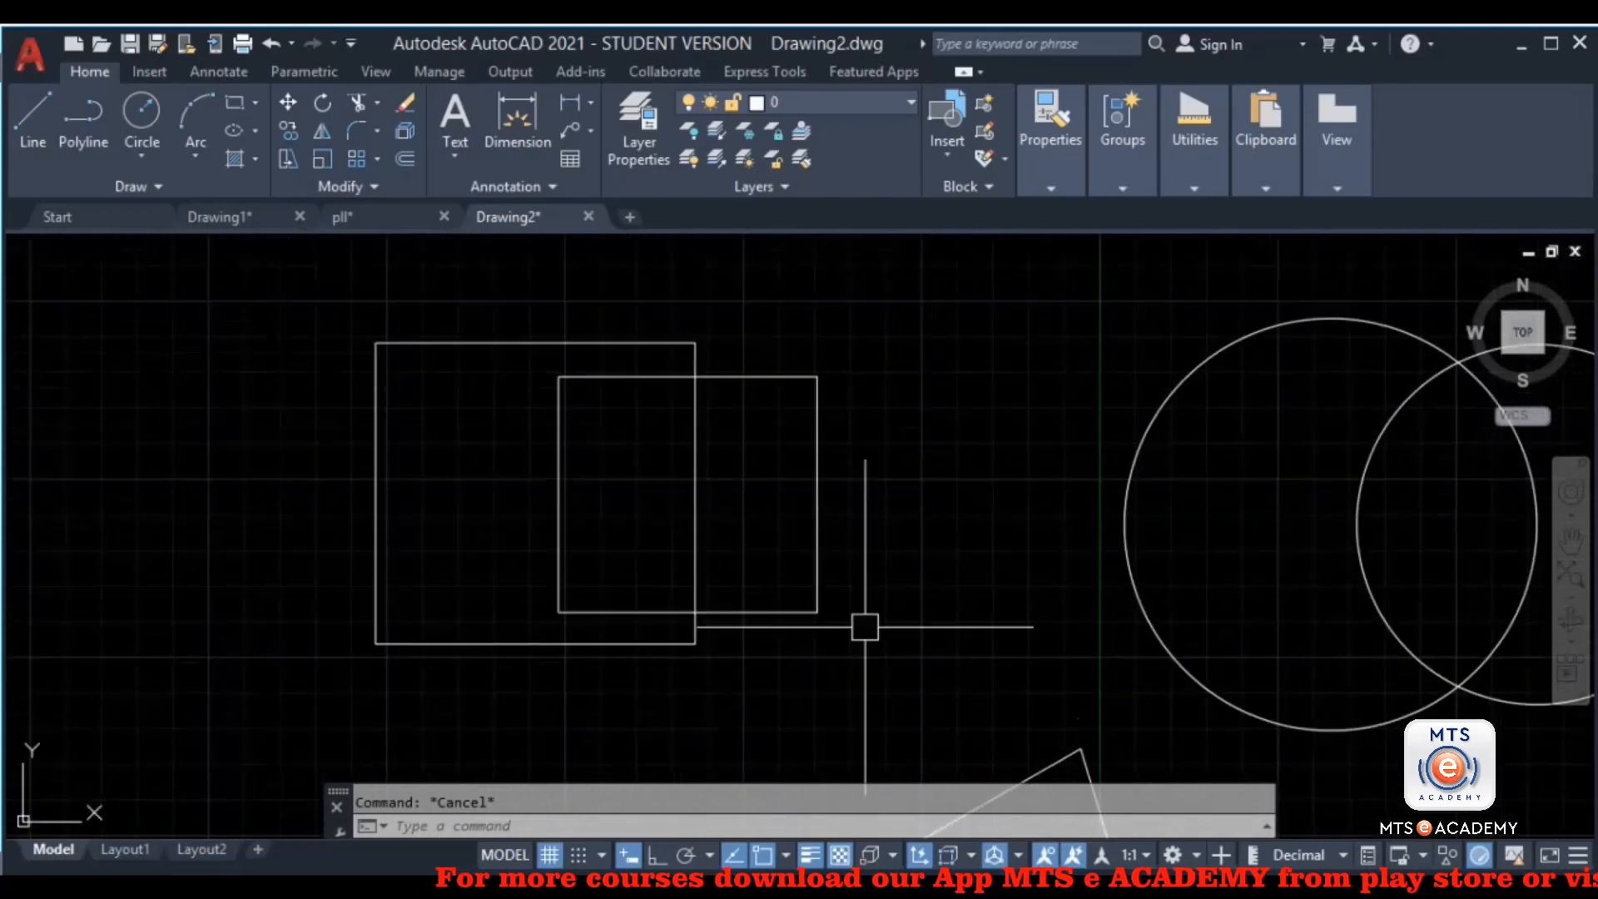